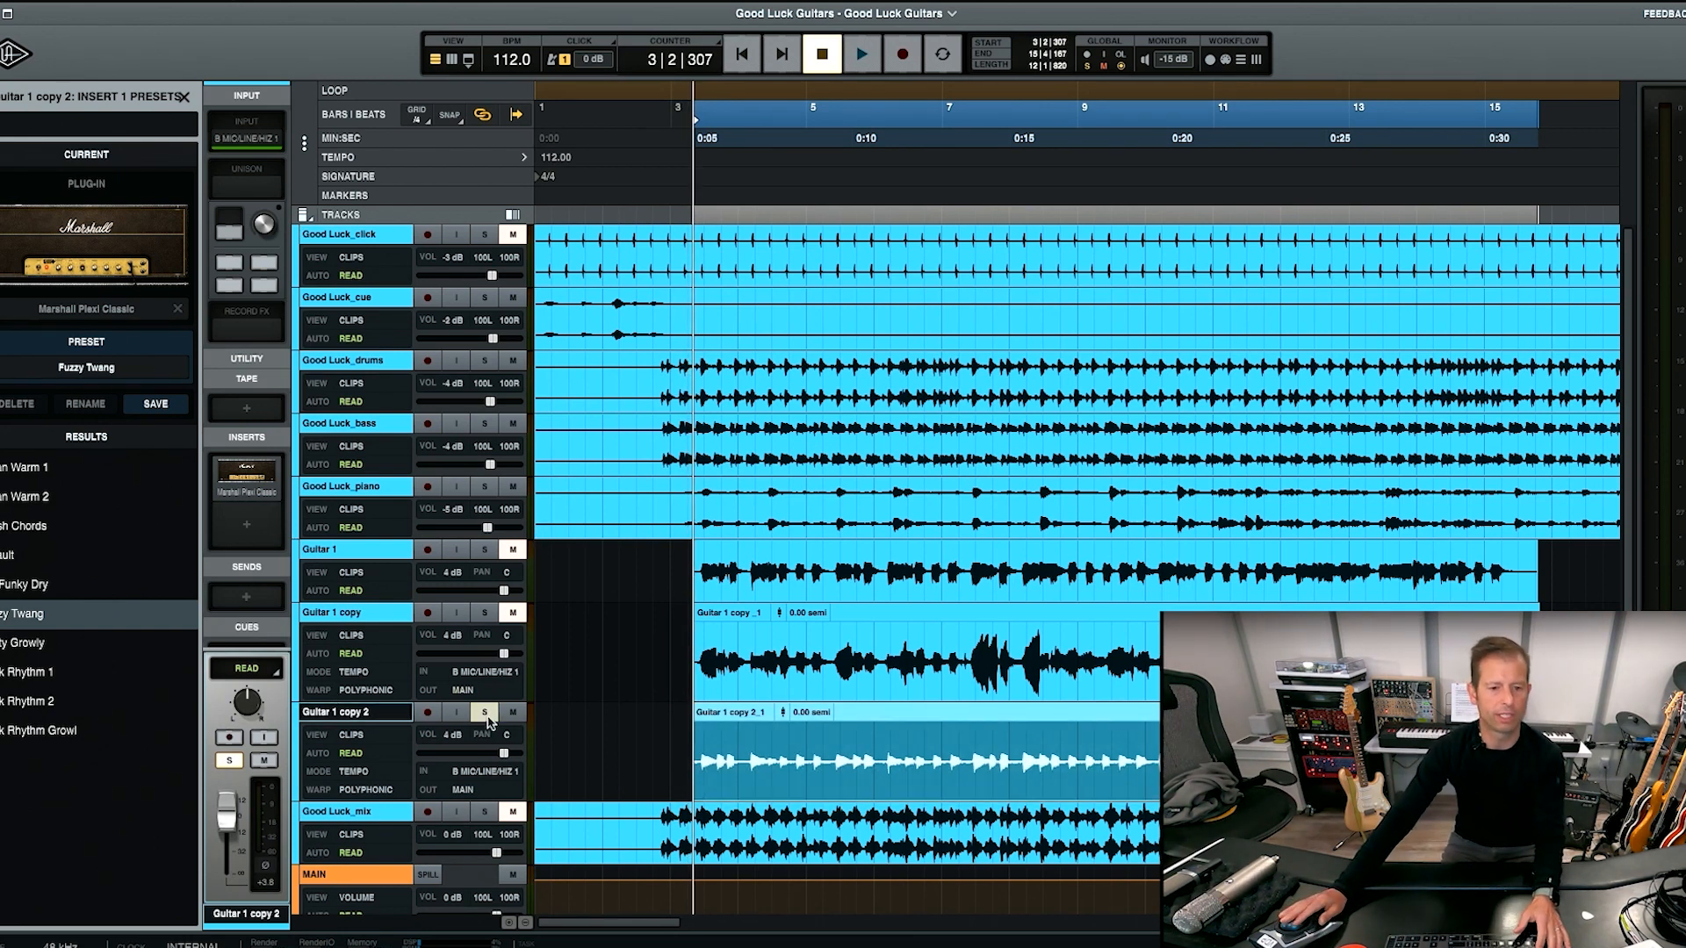
- Turn off solo on Guitar 1 copy 2 and mute the Good Luck_cue track
left_click(486, 716)
left_click(660, 733)
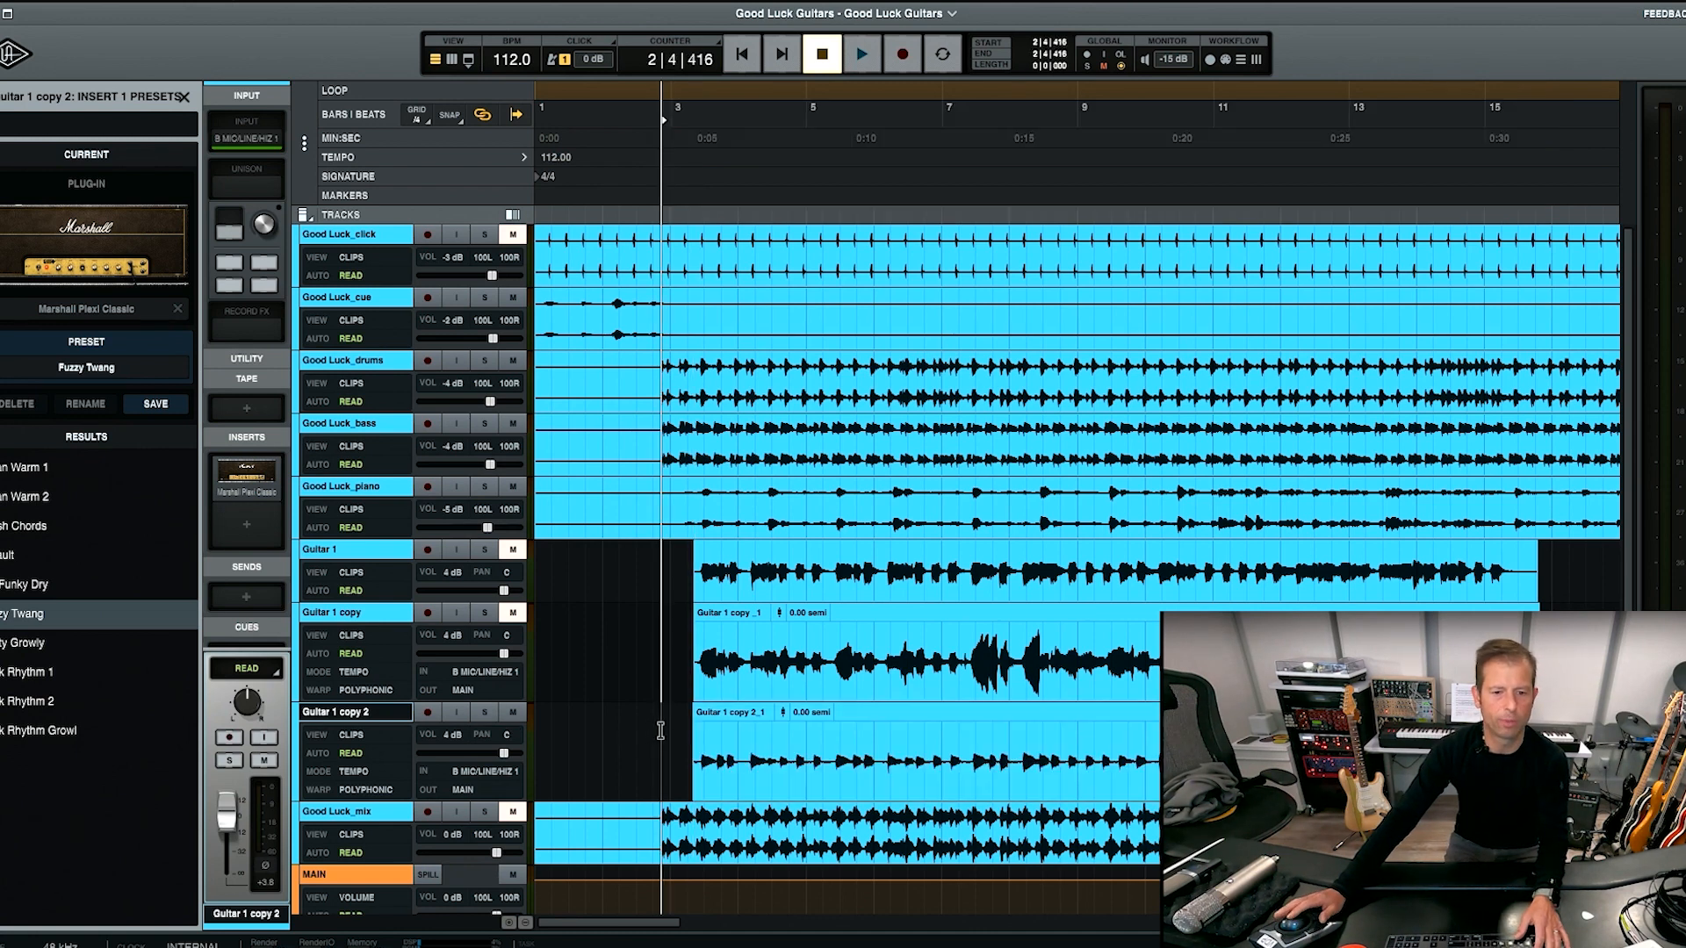
left_click(513, 234)
left_click(512, 298)
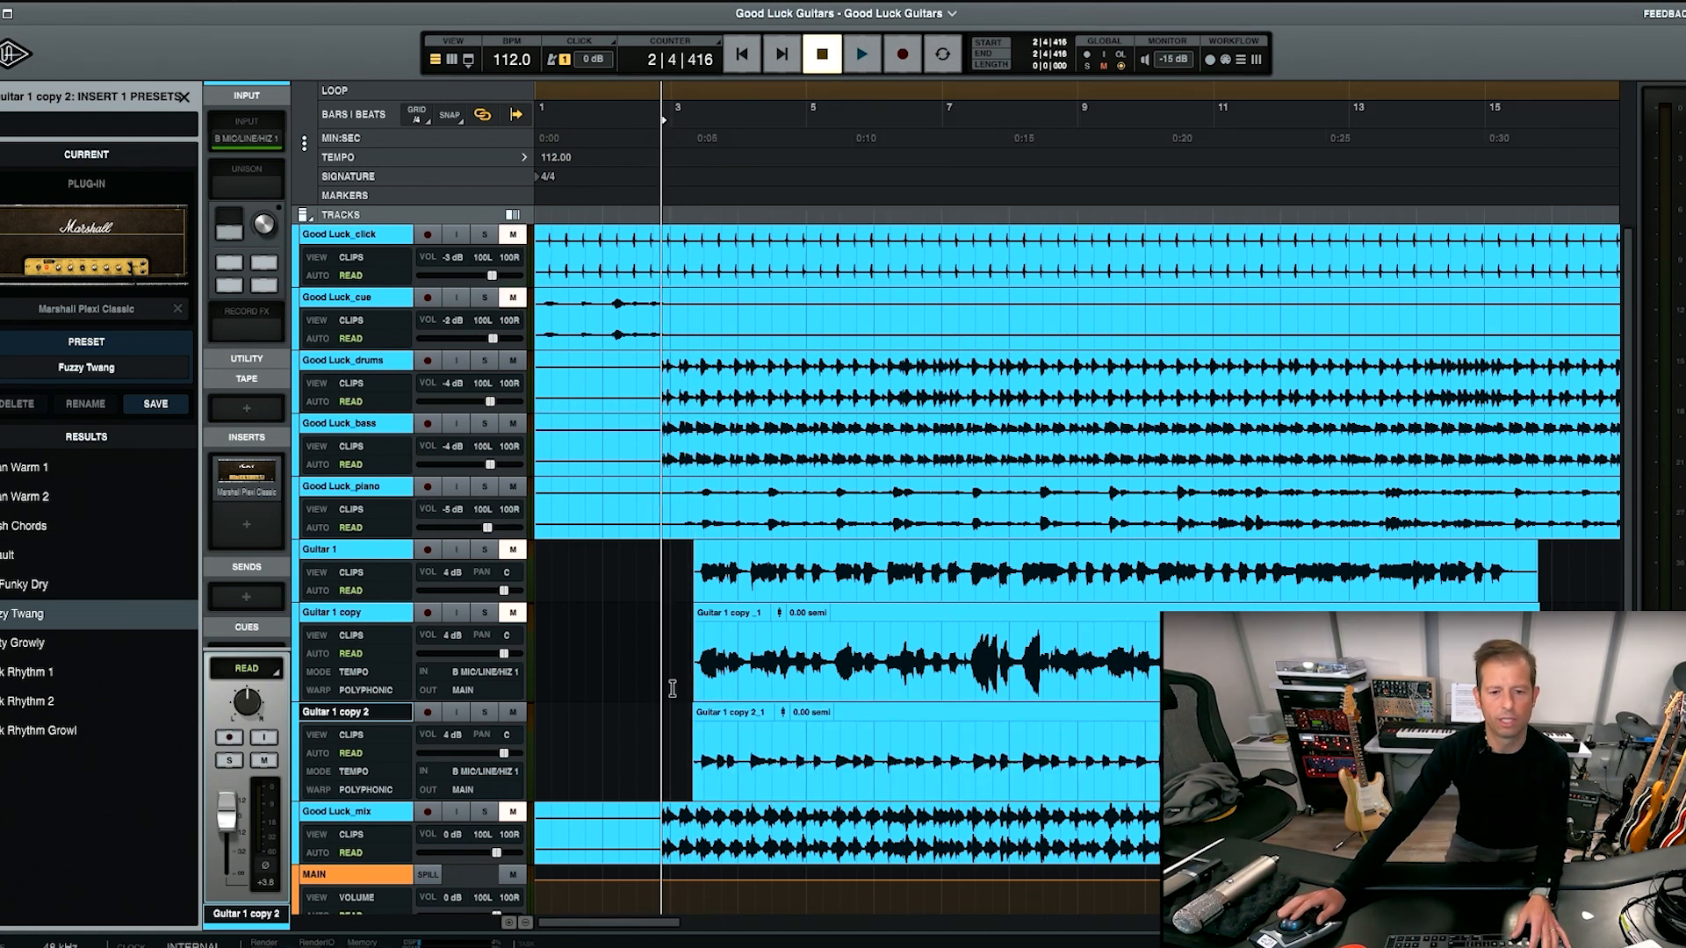
- Play the mix from shortly before bar 3 and lower Guitar 1 copy 2 to about +1.6 dB in the mixer
left_click(634, 721)
key("space")
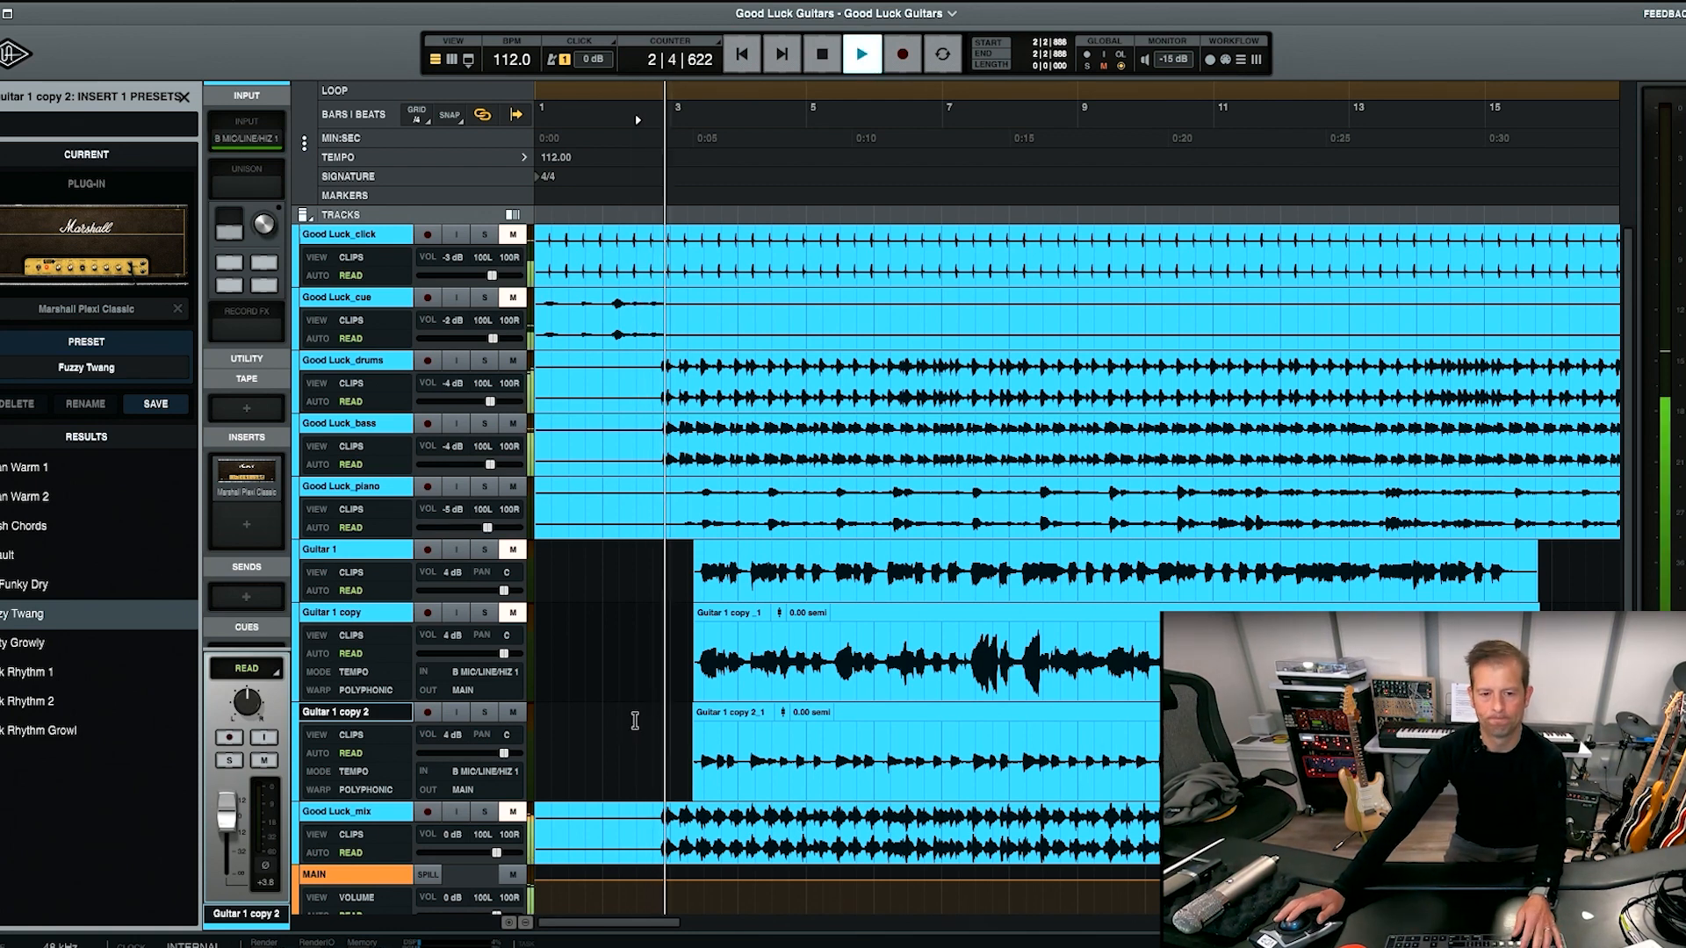
key("super+equal")
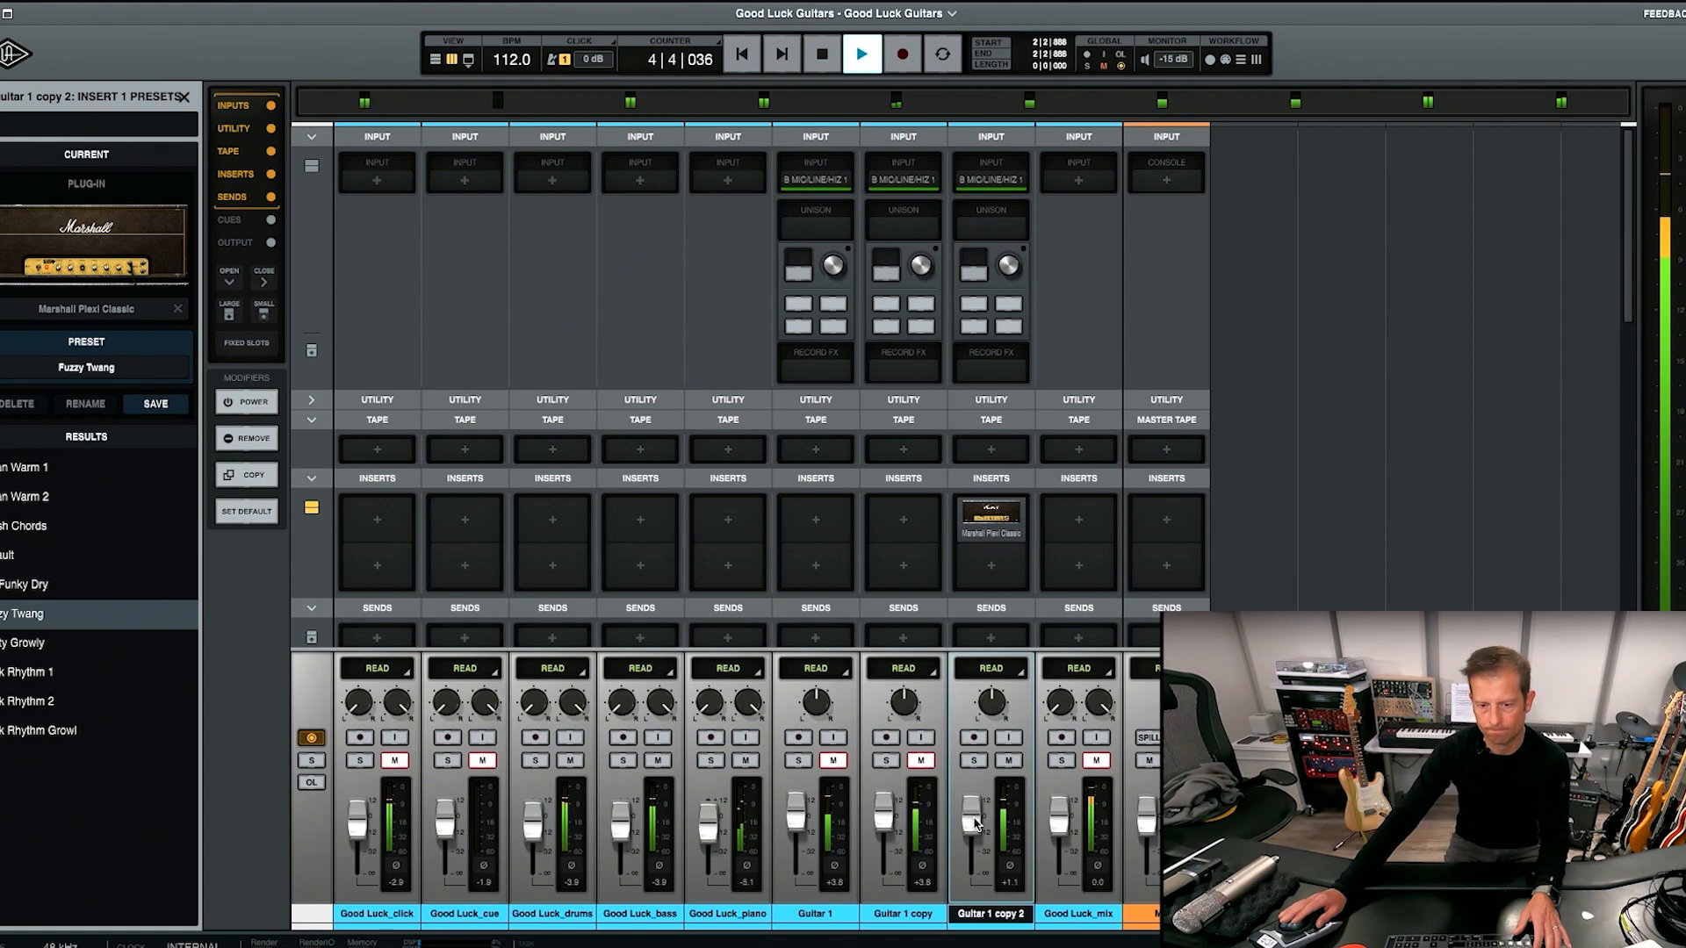
left_click_drag(973, 816, 973, 819)
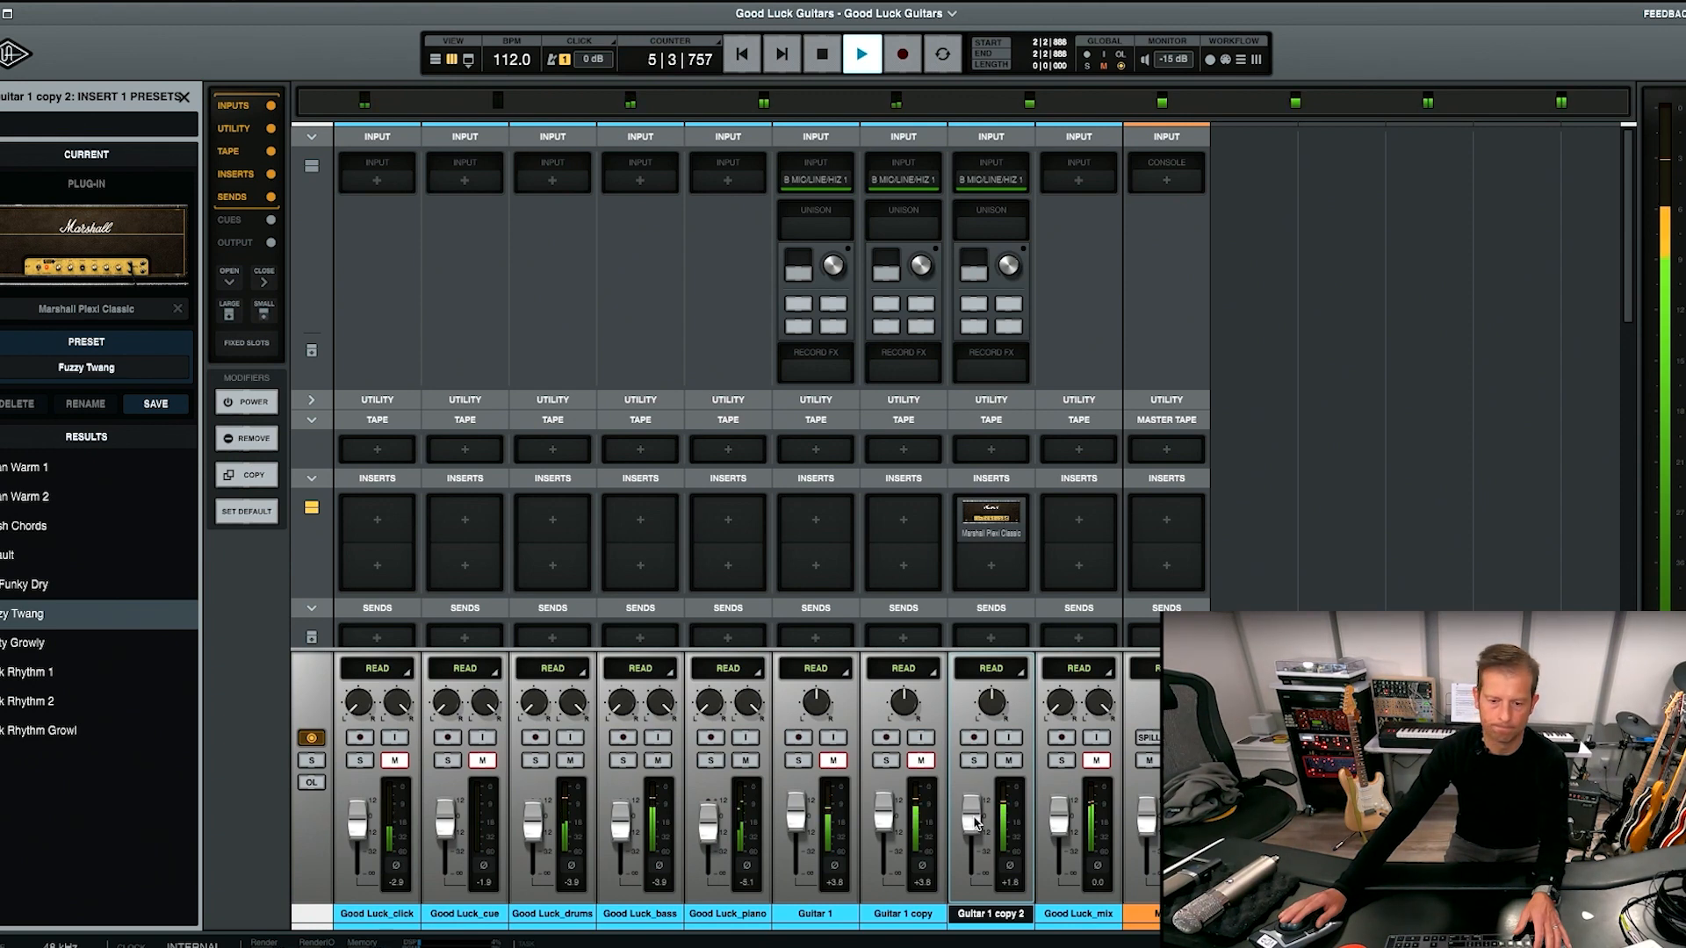
- Solo Guitar 1 copy 2 to hear it alone, and inspect its Marshall Plexi Classic amp plug-in
left_click(975, 762)
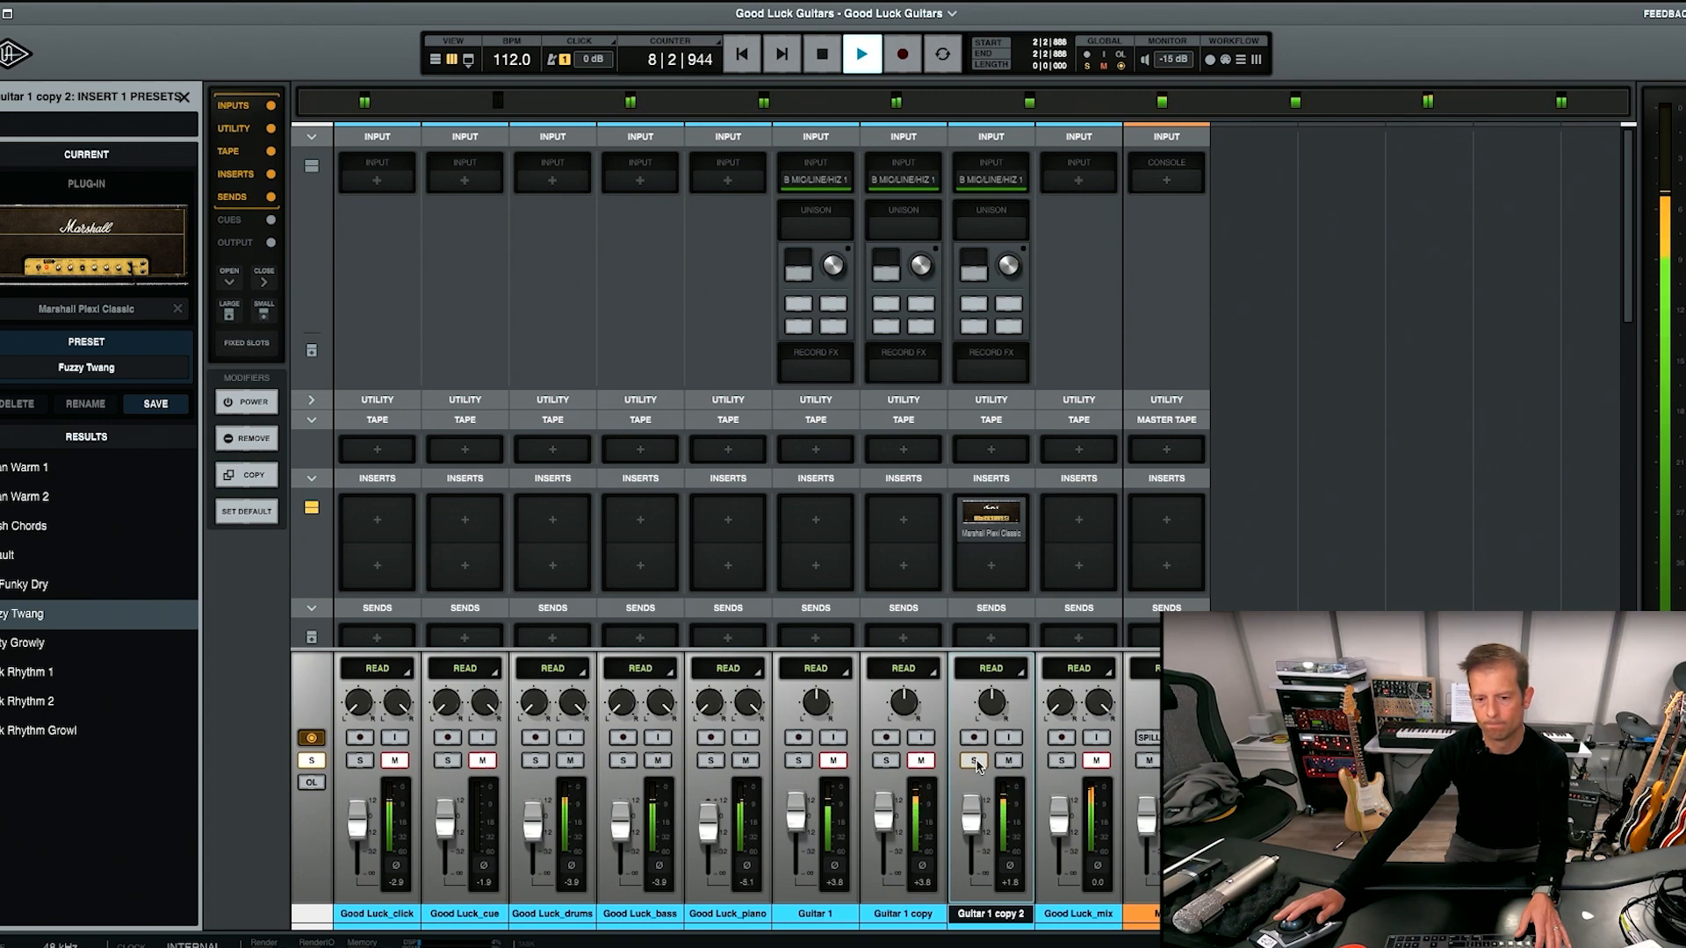
key("space")
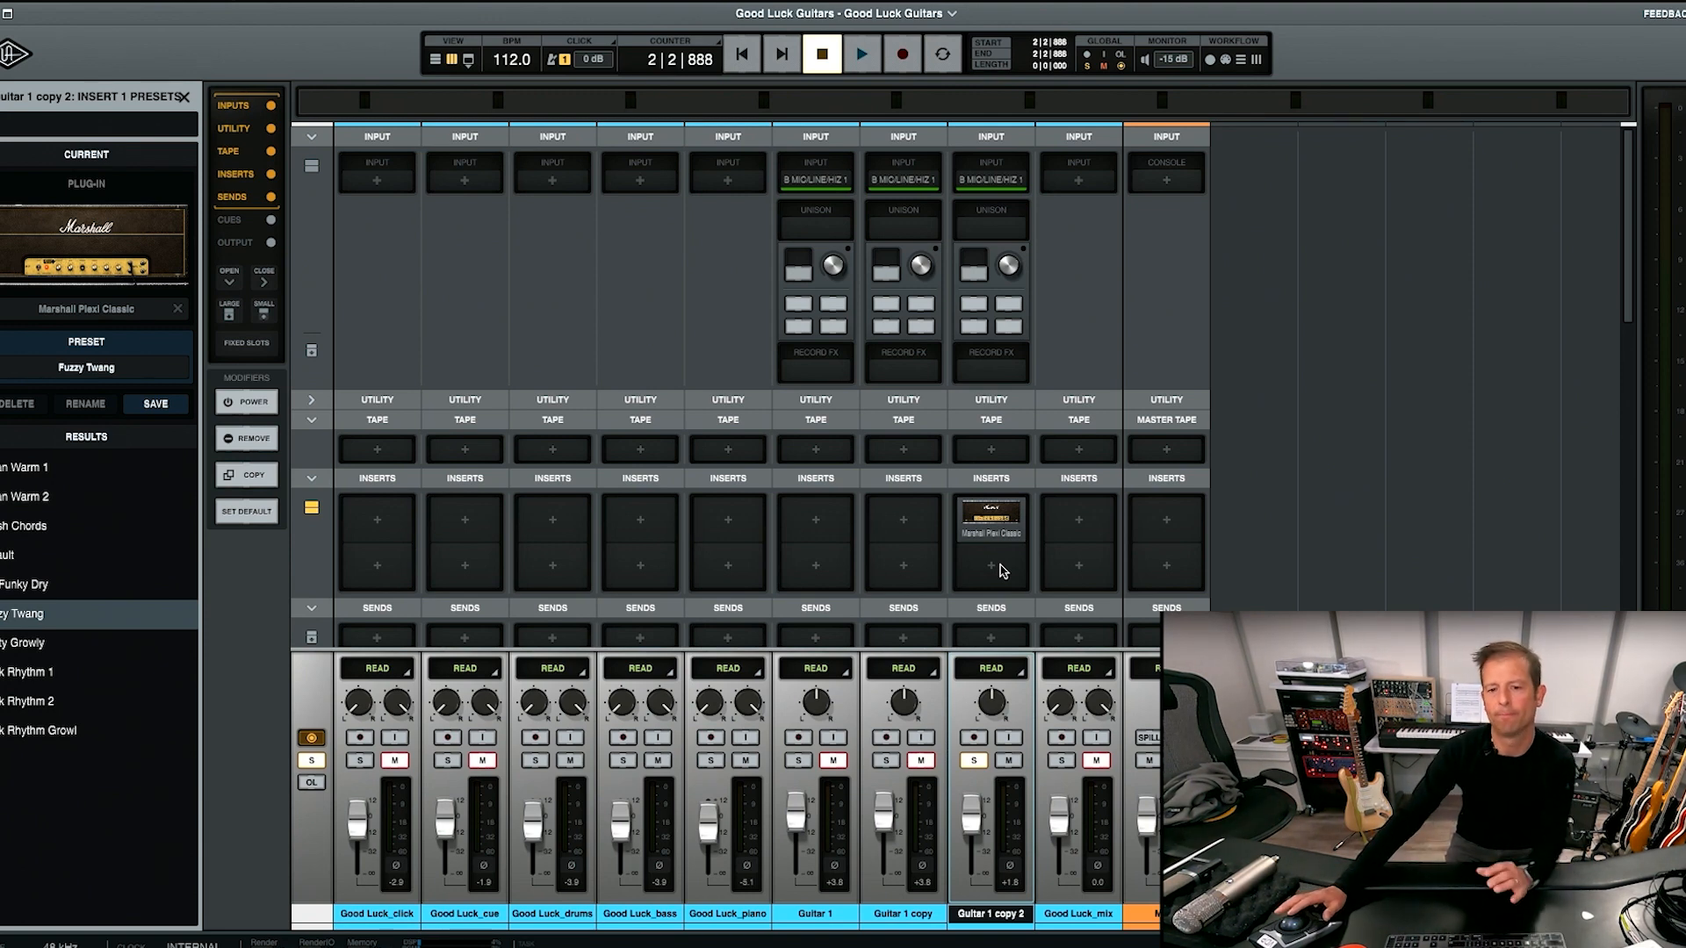
left_click(992, 517)
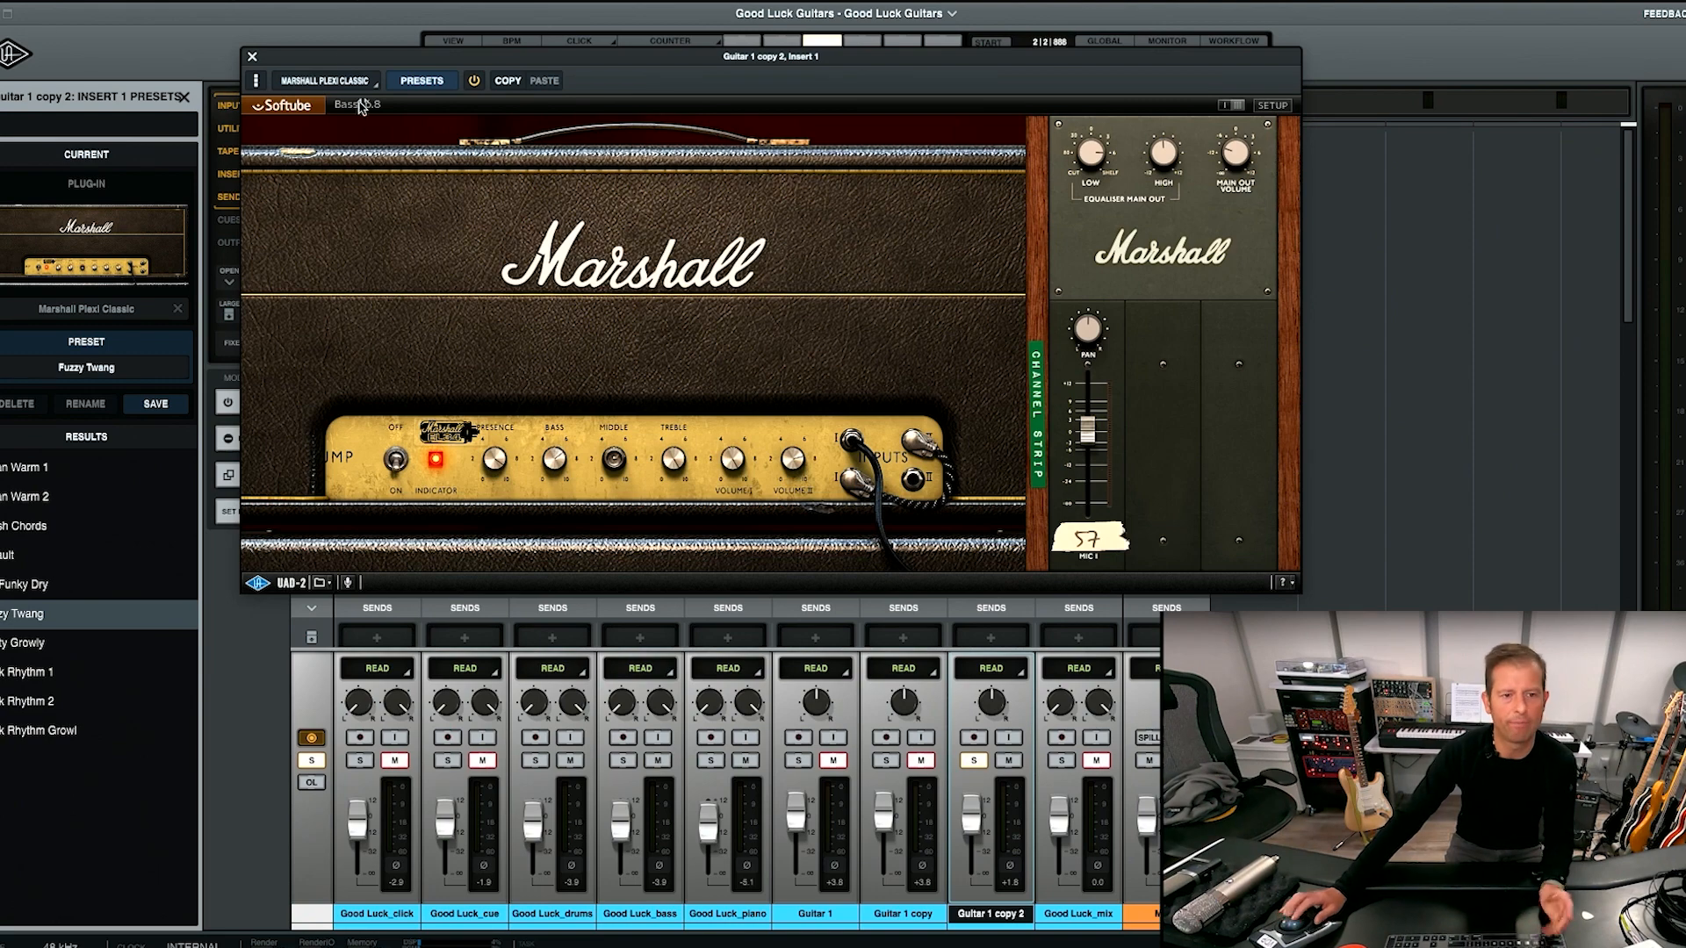
left_click(253, 60)
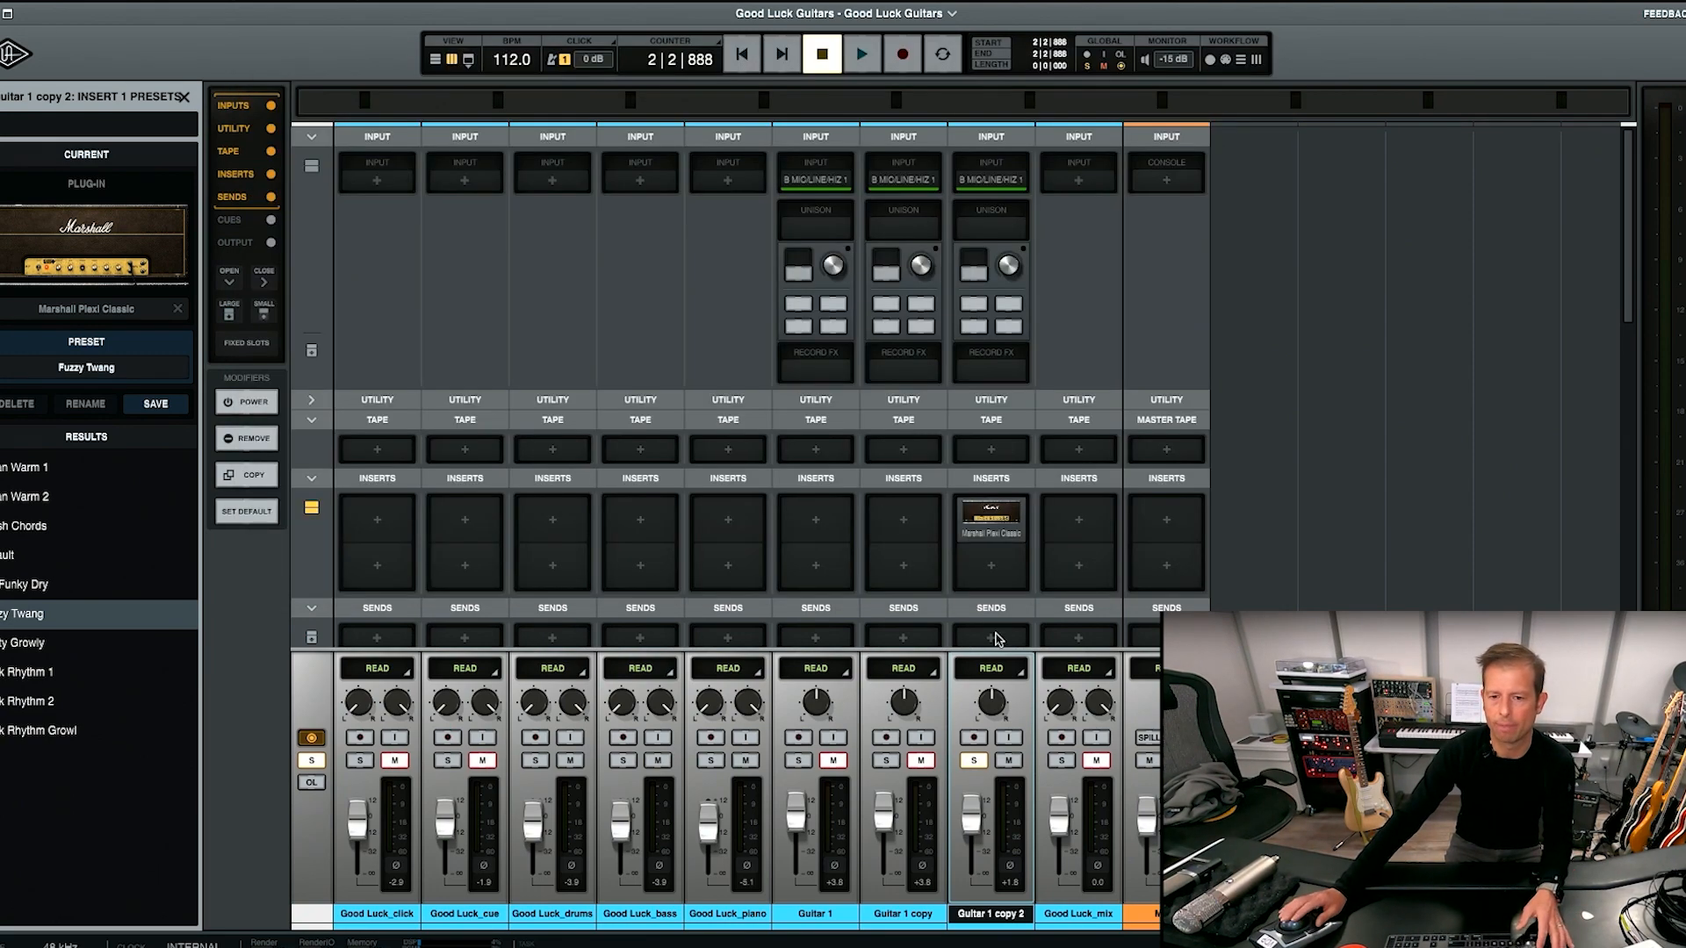
- Load the Pultec EQP-1A Legacy equalizer into insert 2 of Guitar 1 copy 2 and examine its frequency controls
left_click(992, 569)
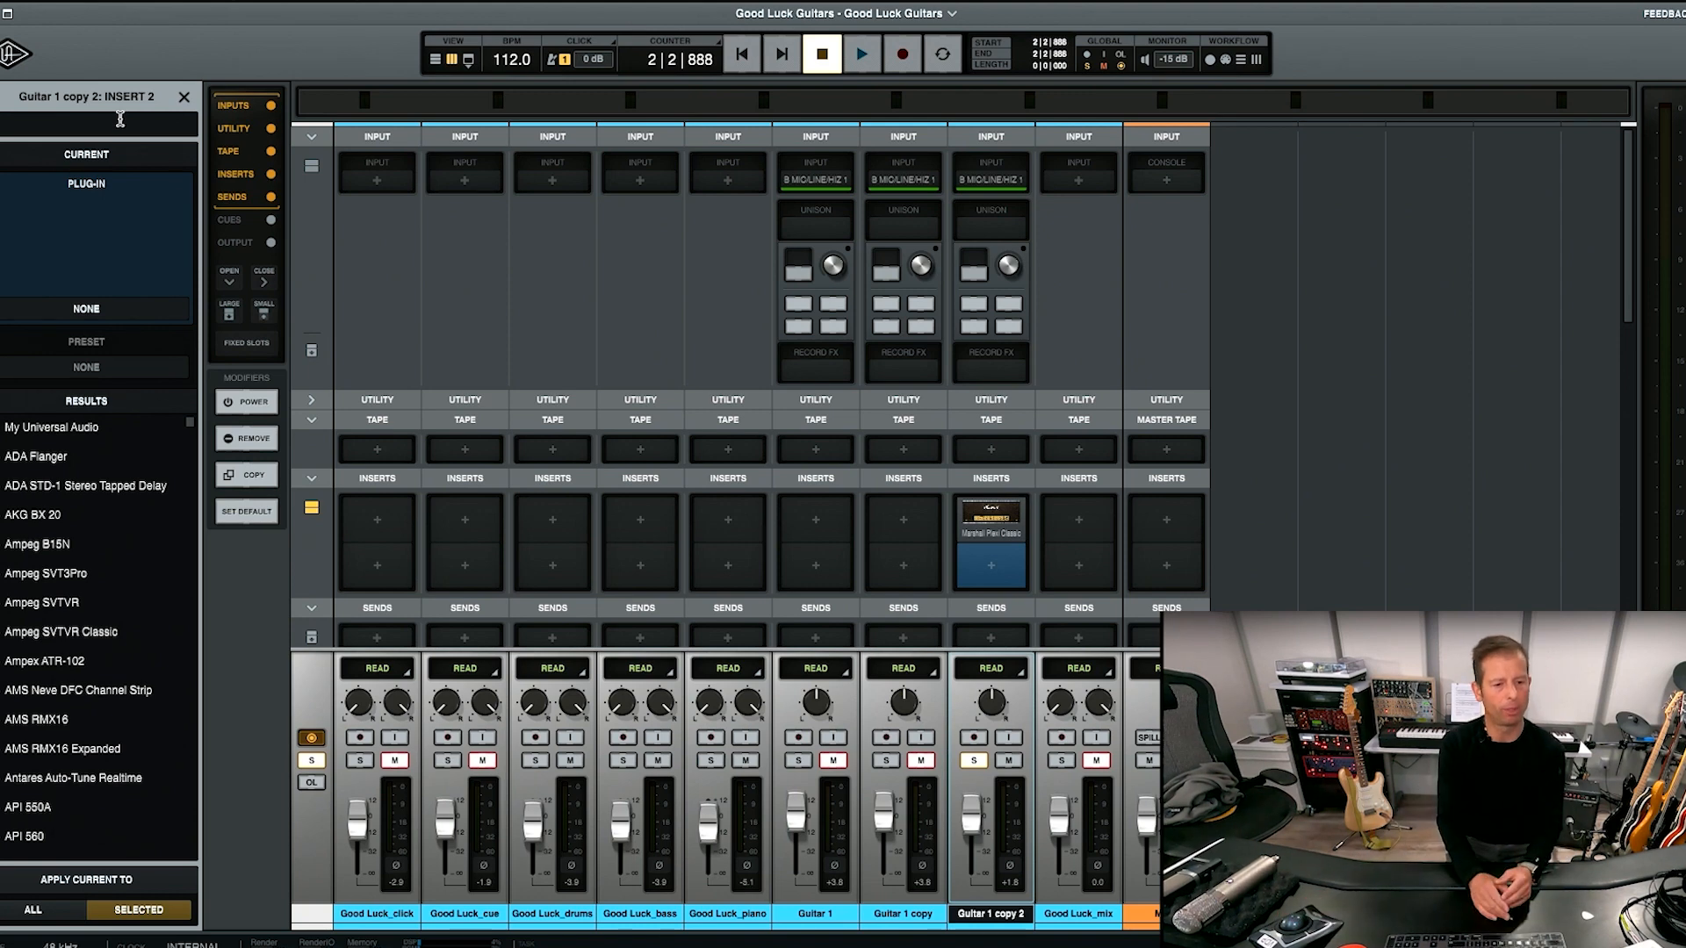
type("pult")
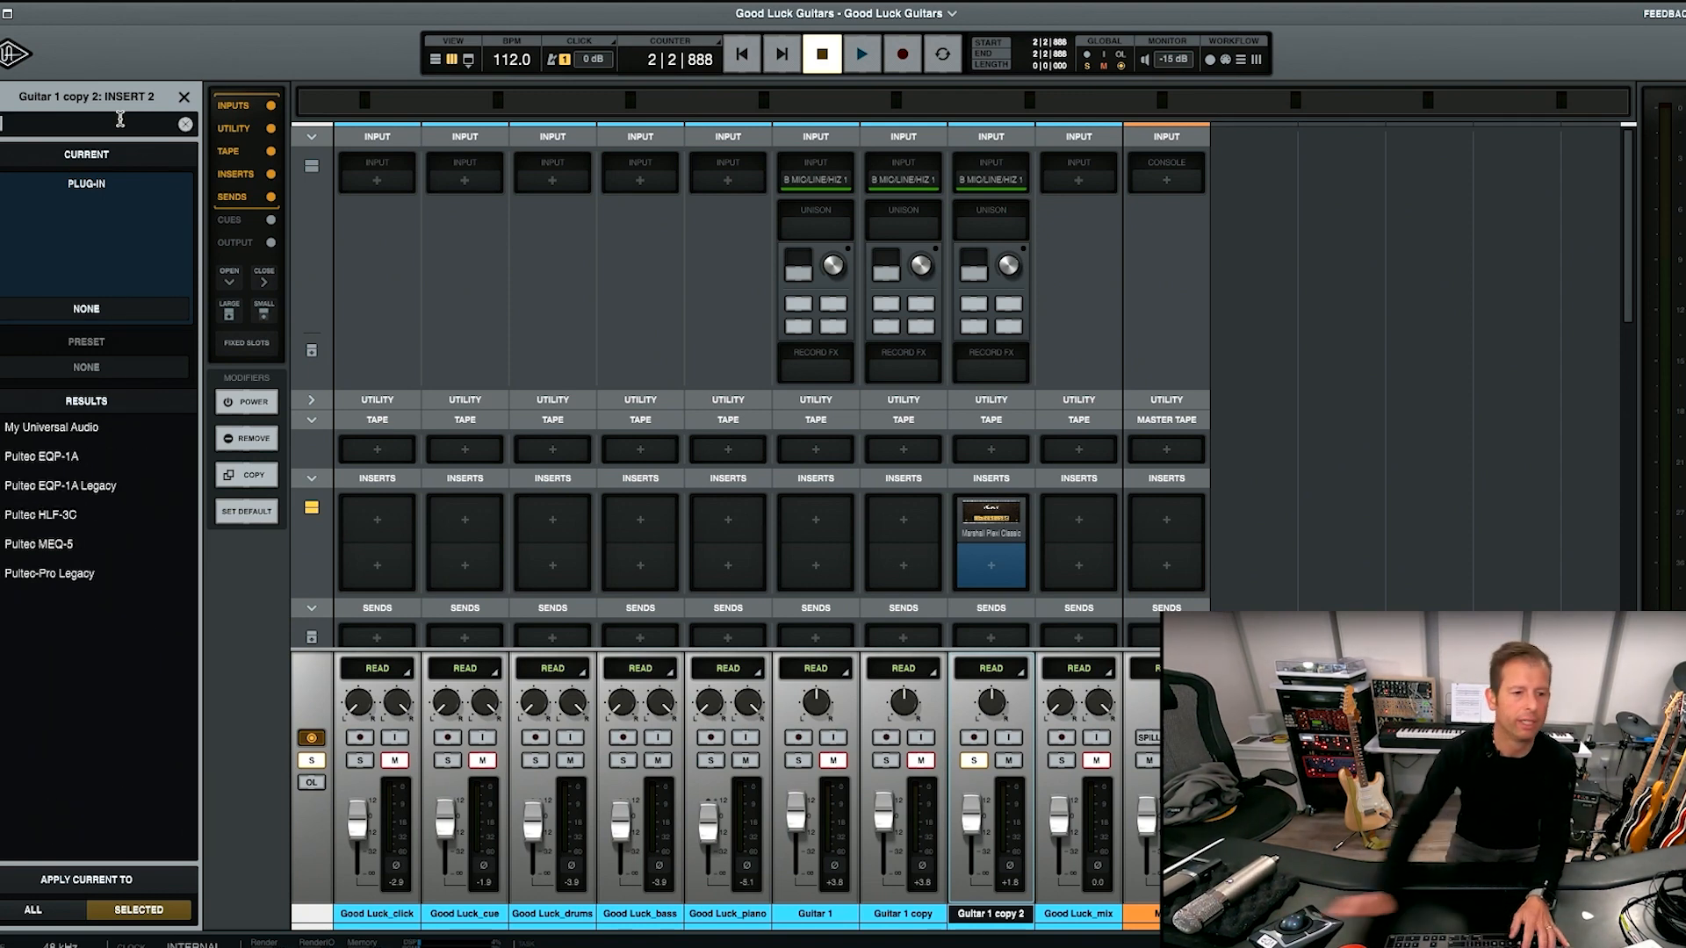
double_click(72, 488)
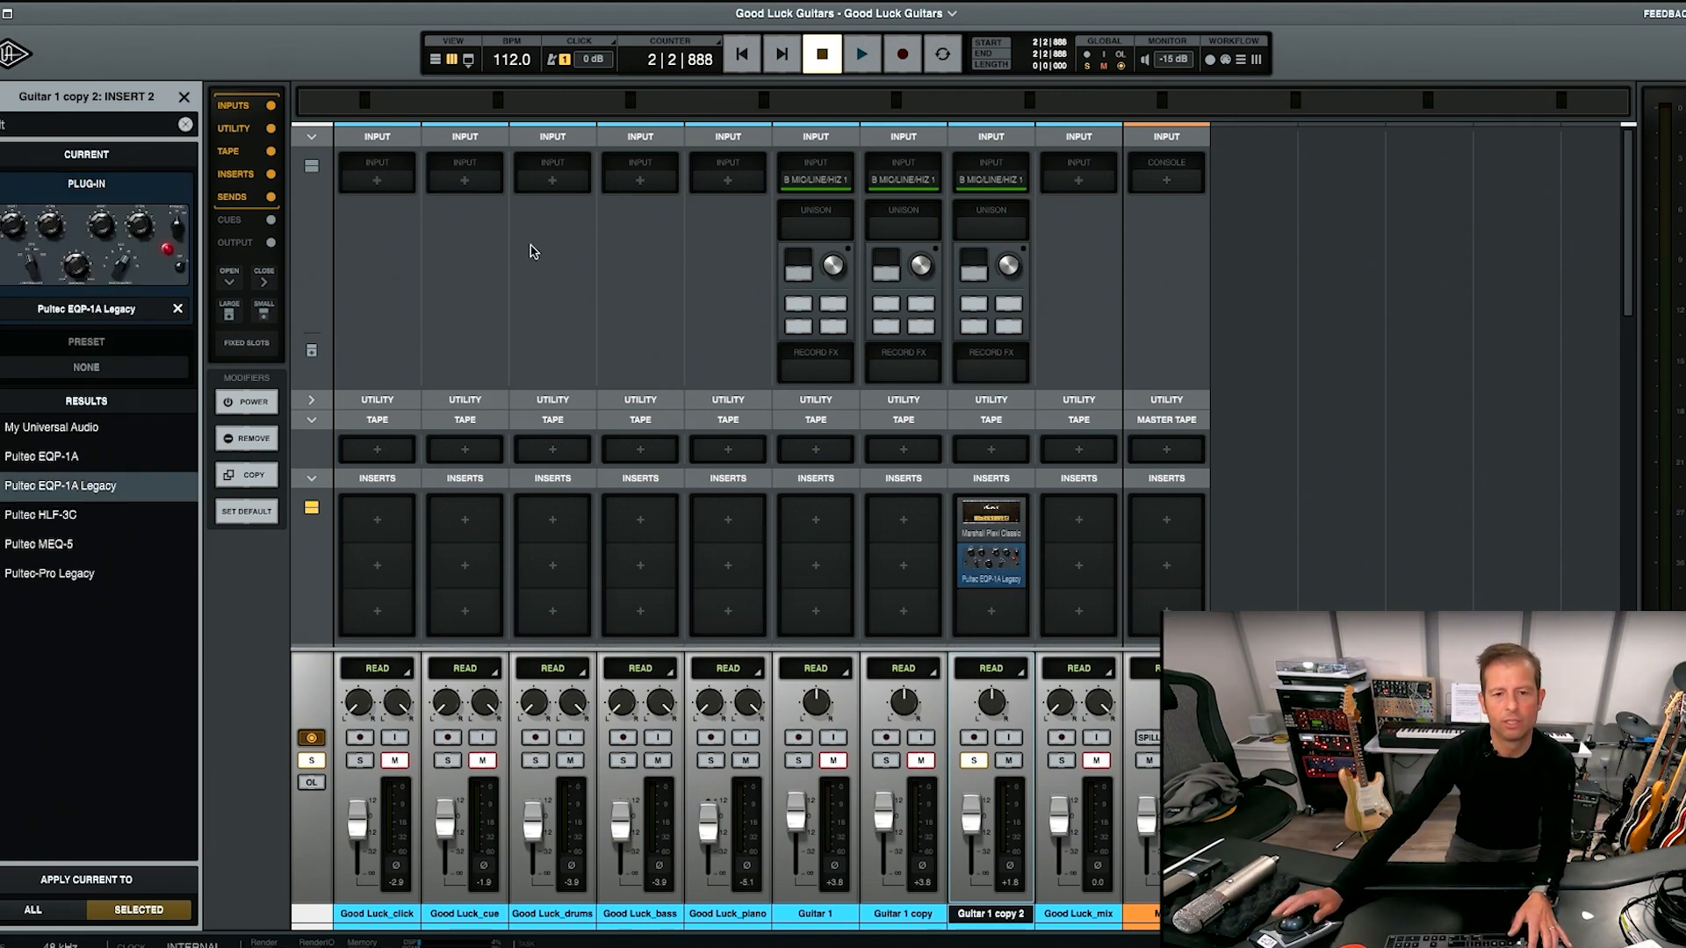
left_click_drag(773, 323, 404, 145)
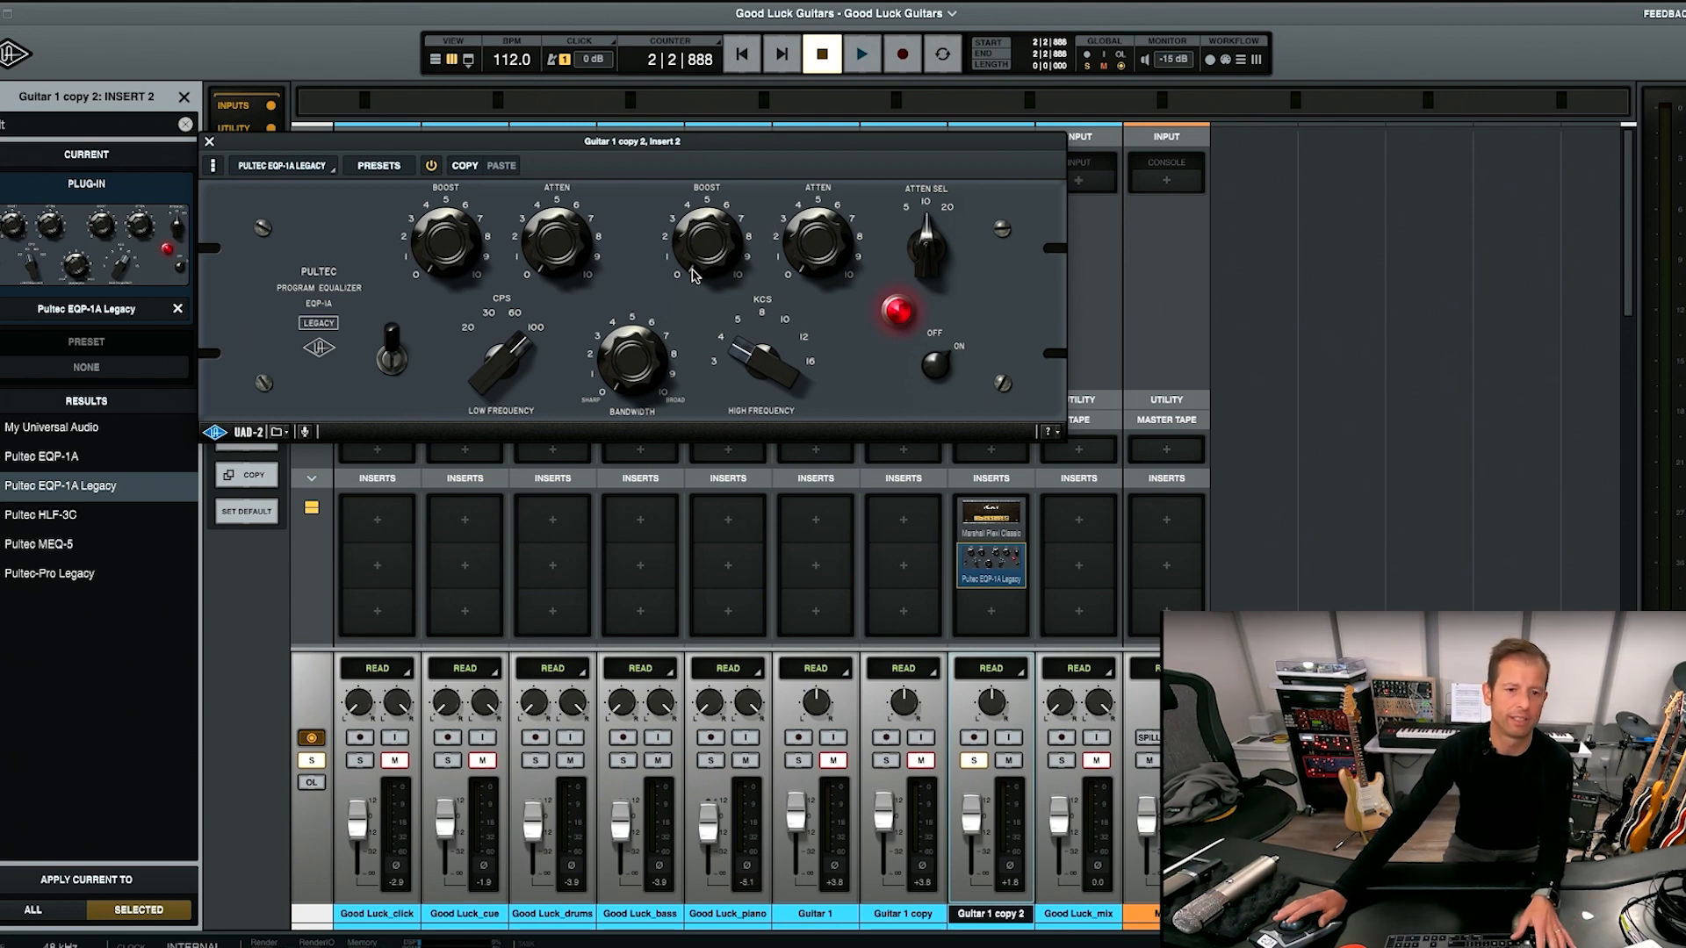
mouse_move(523, 351)
left_mouse_down()
mouse_move(488, 402)
mouse_move(496, 353)
left_mouse_up()
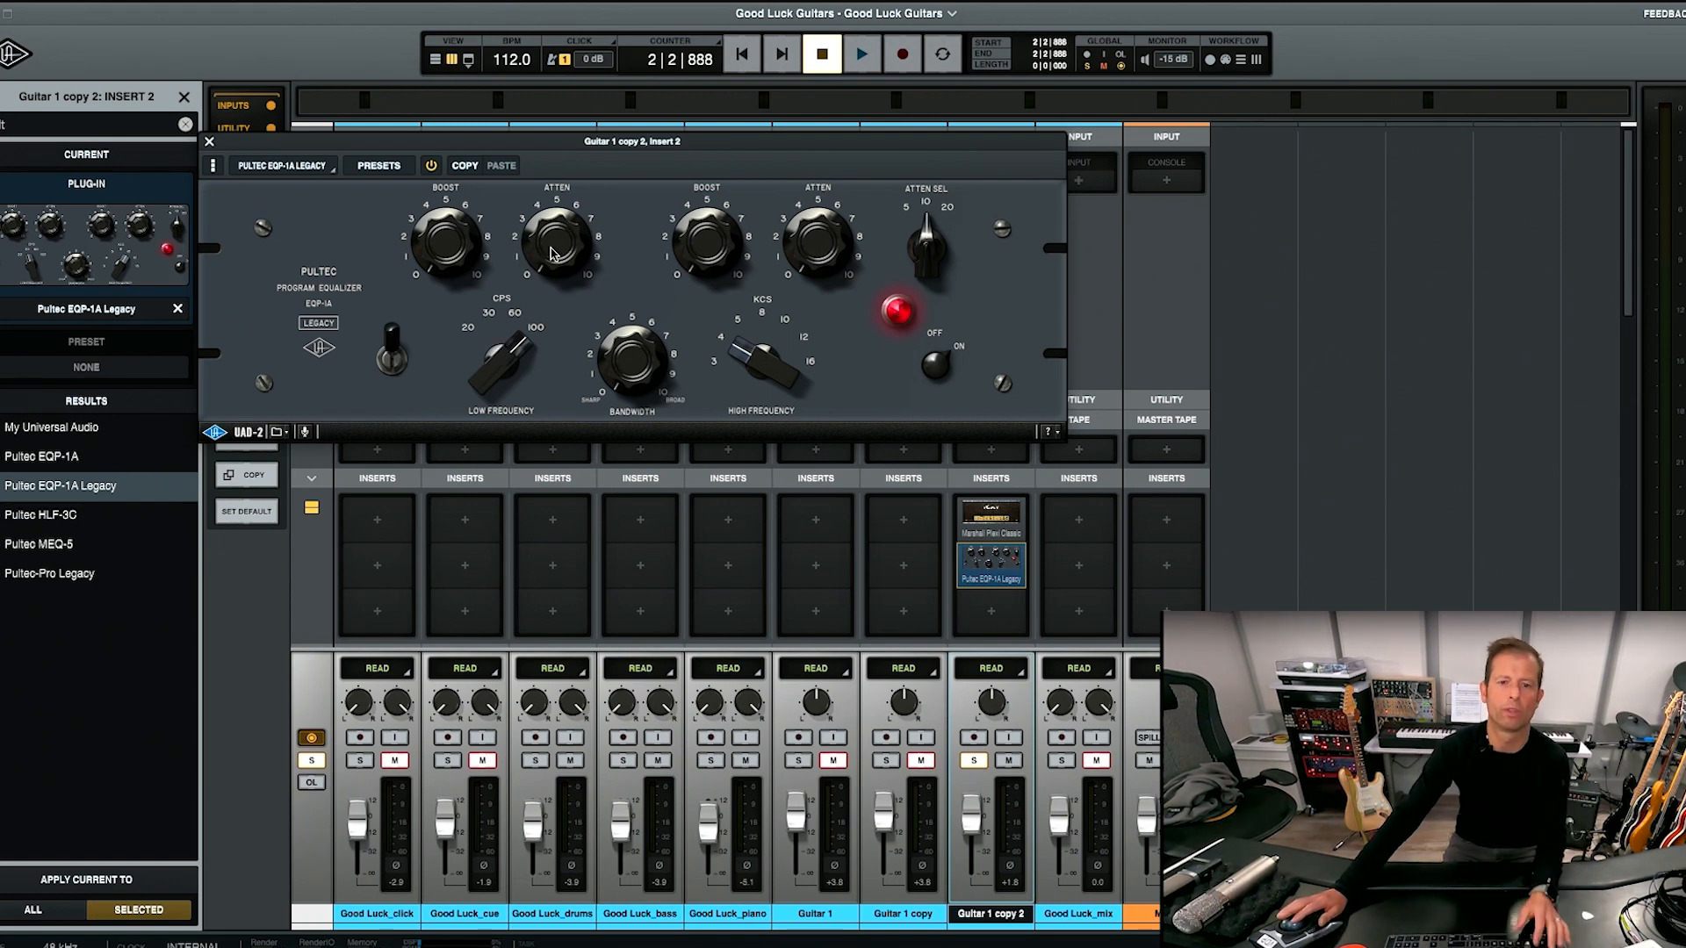
mouse_move(763, 354)
left_mouse_down()
mouse_move(757, 263)
mouse_move(756, 369)
left_mouse_up()
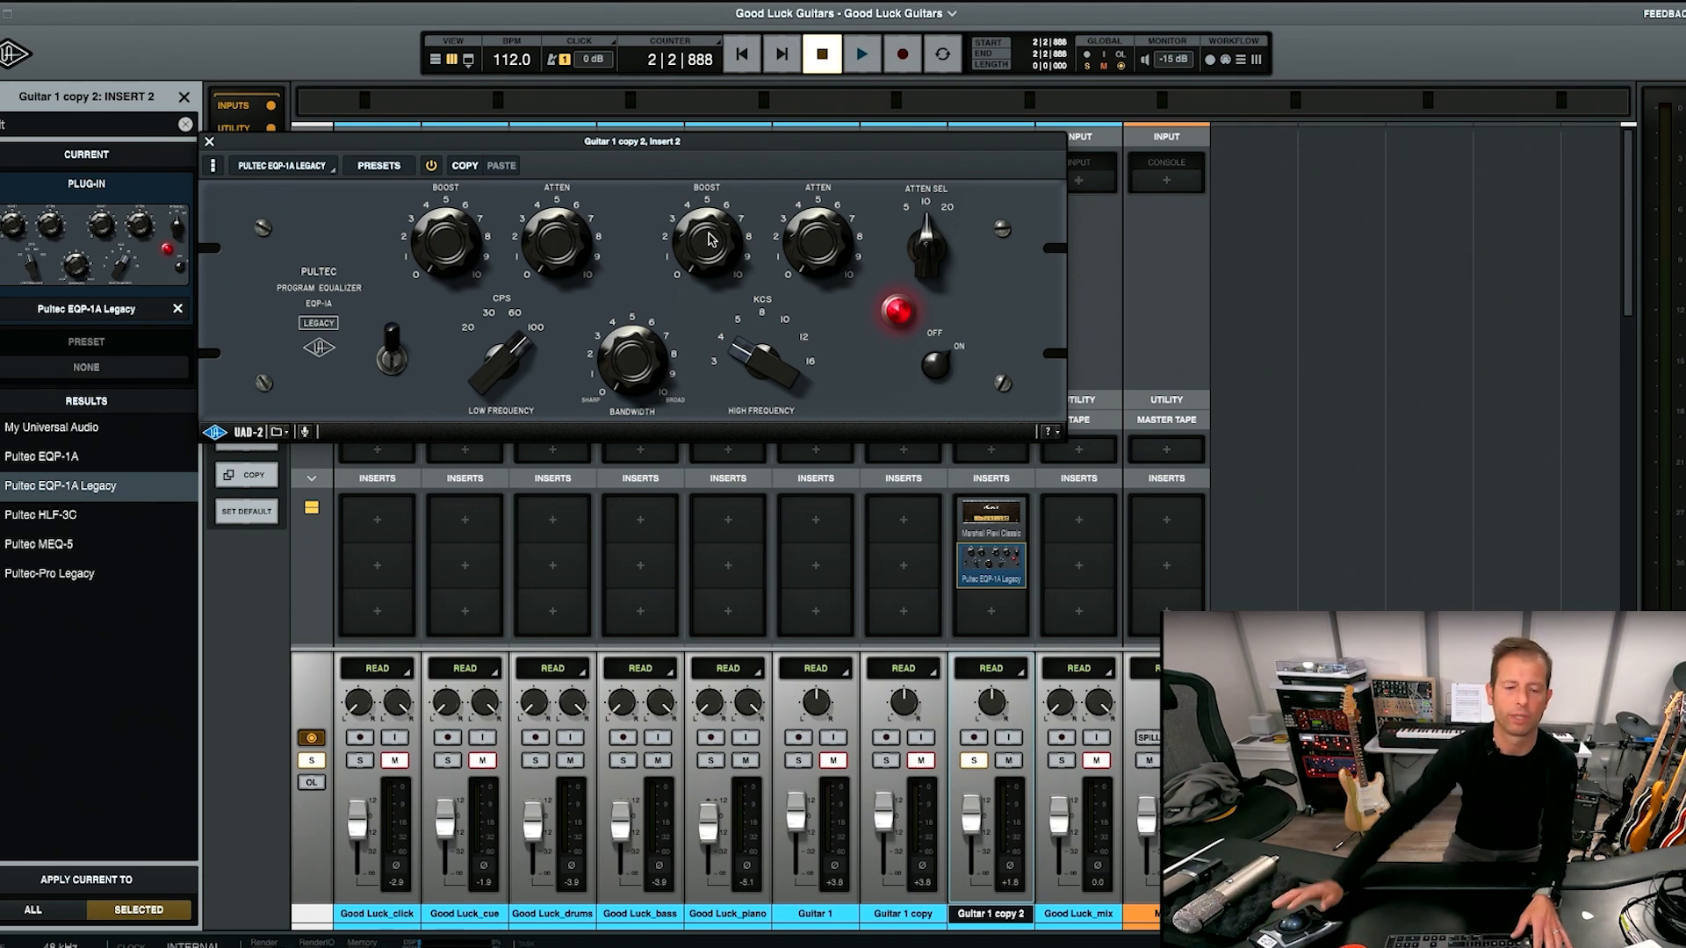
- Play the soloed guitar and compare its sound with the Pultec EQ bypassed and active
key("space")
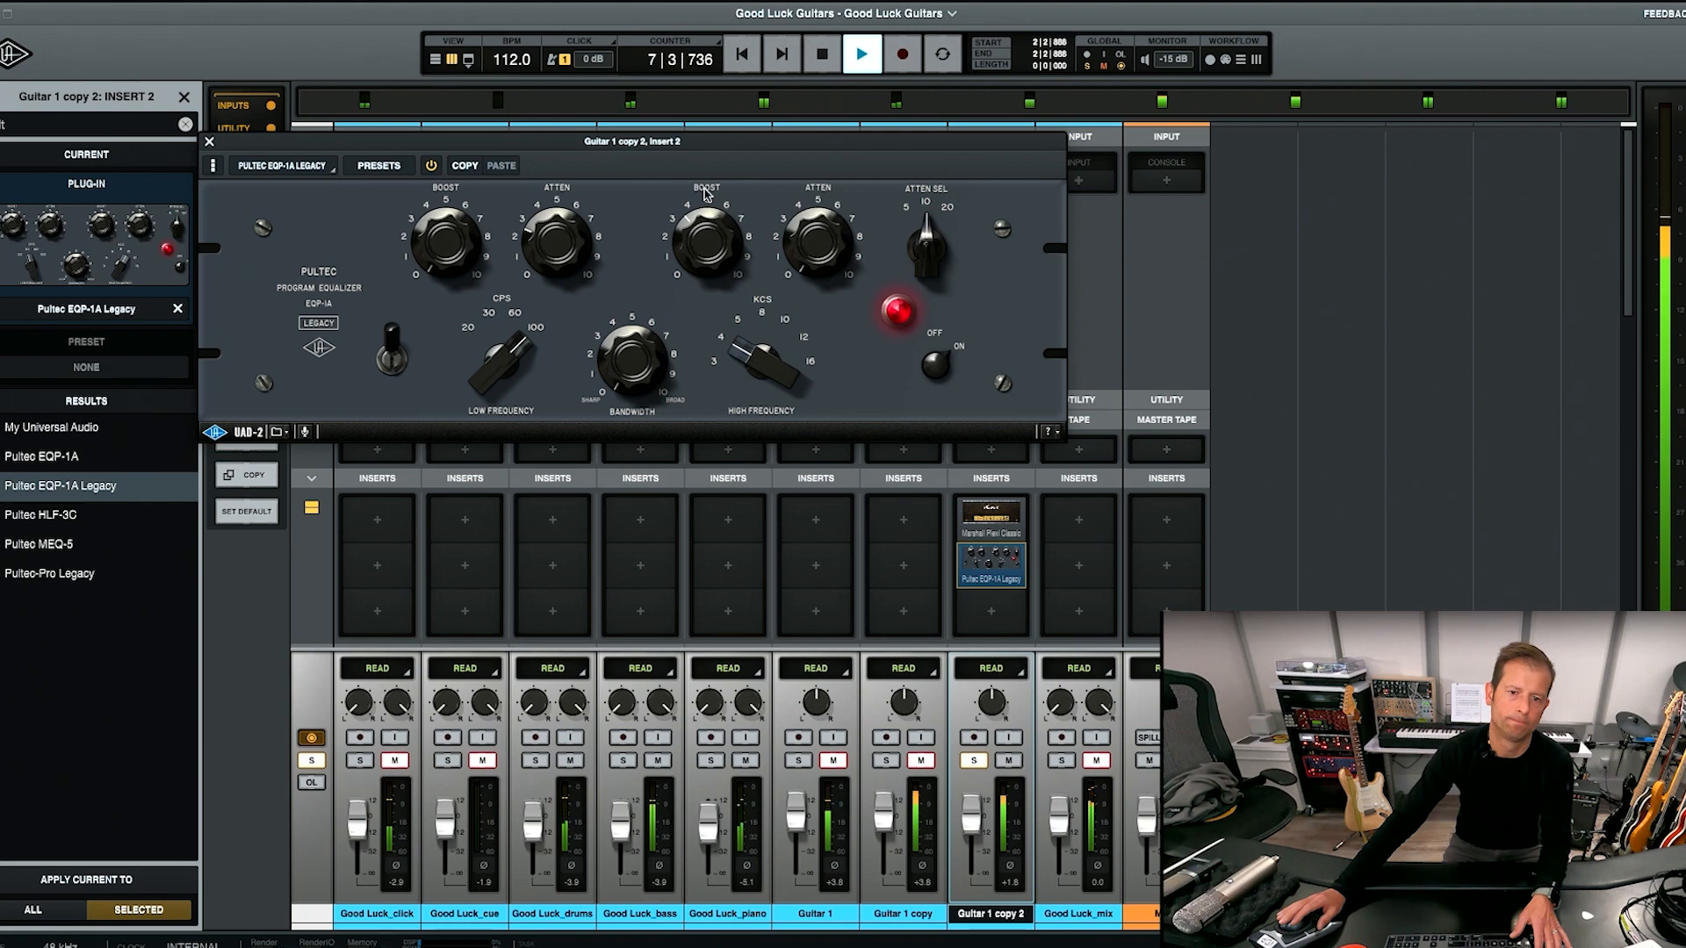
left_click(430, 166)
left_click(431, 166)
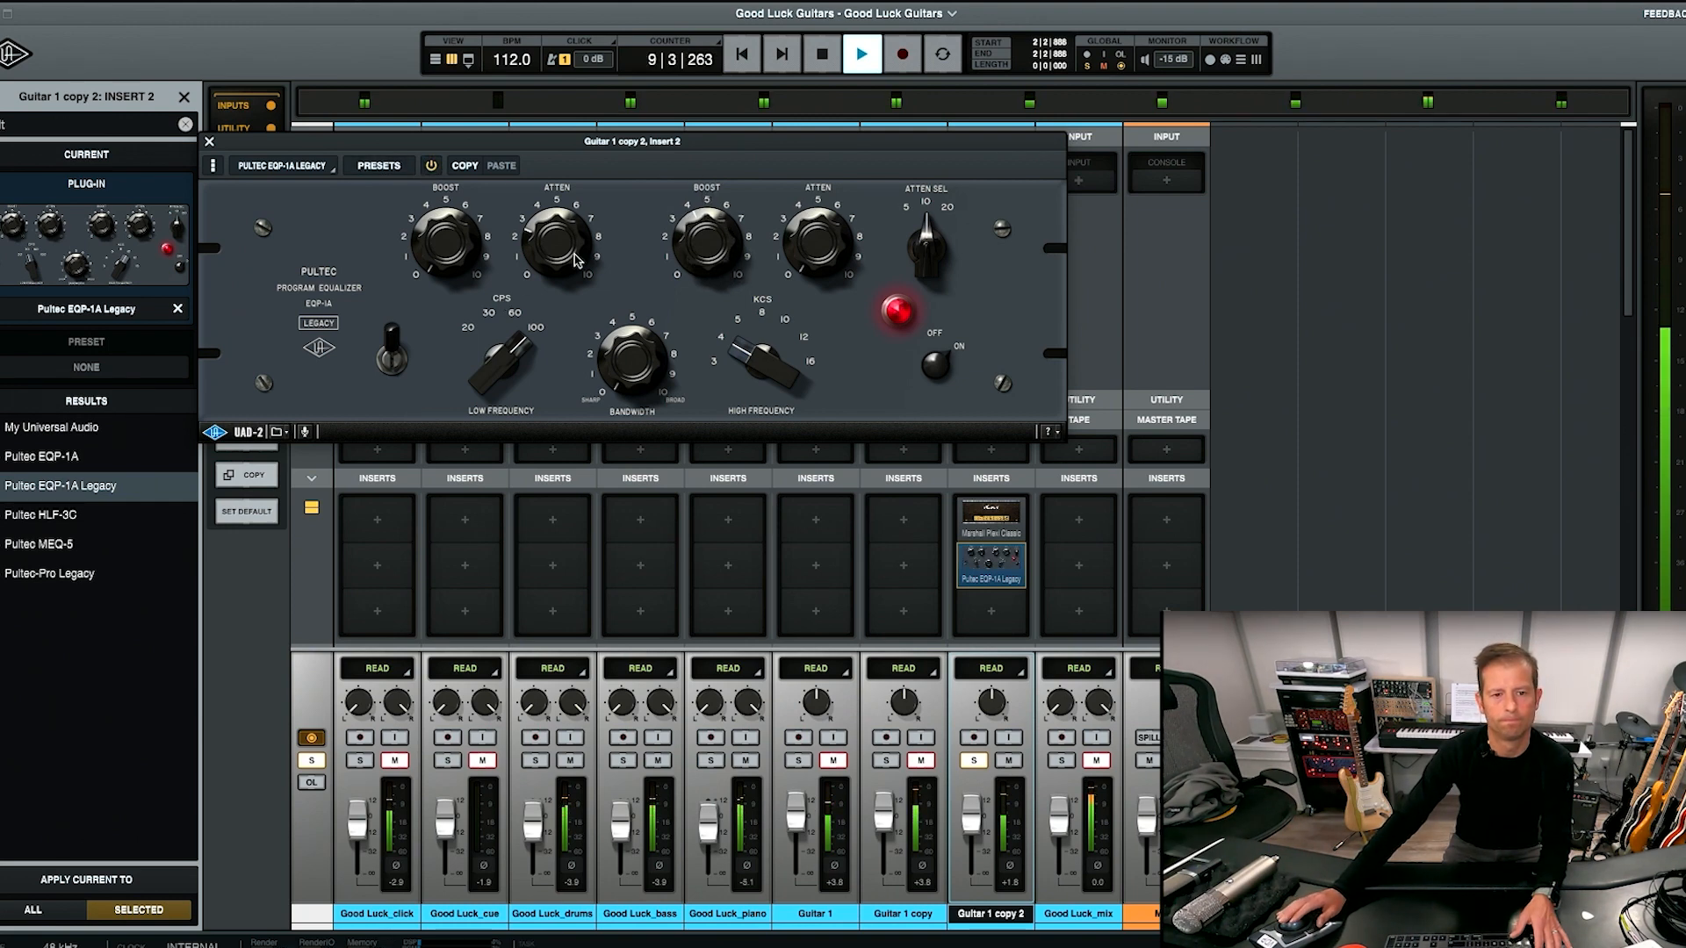
key("space")
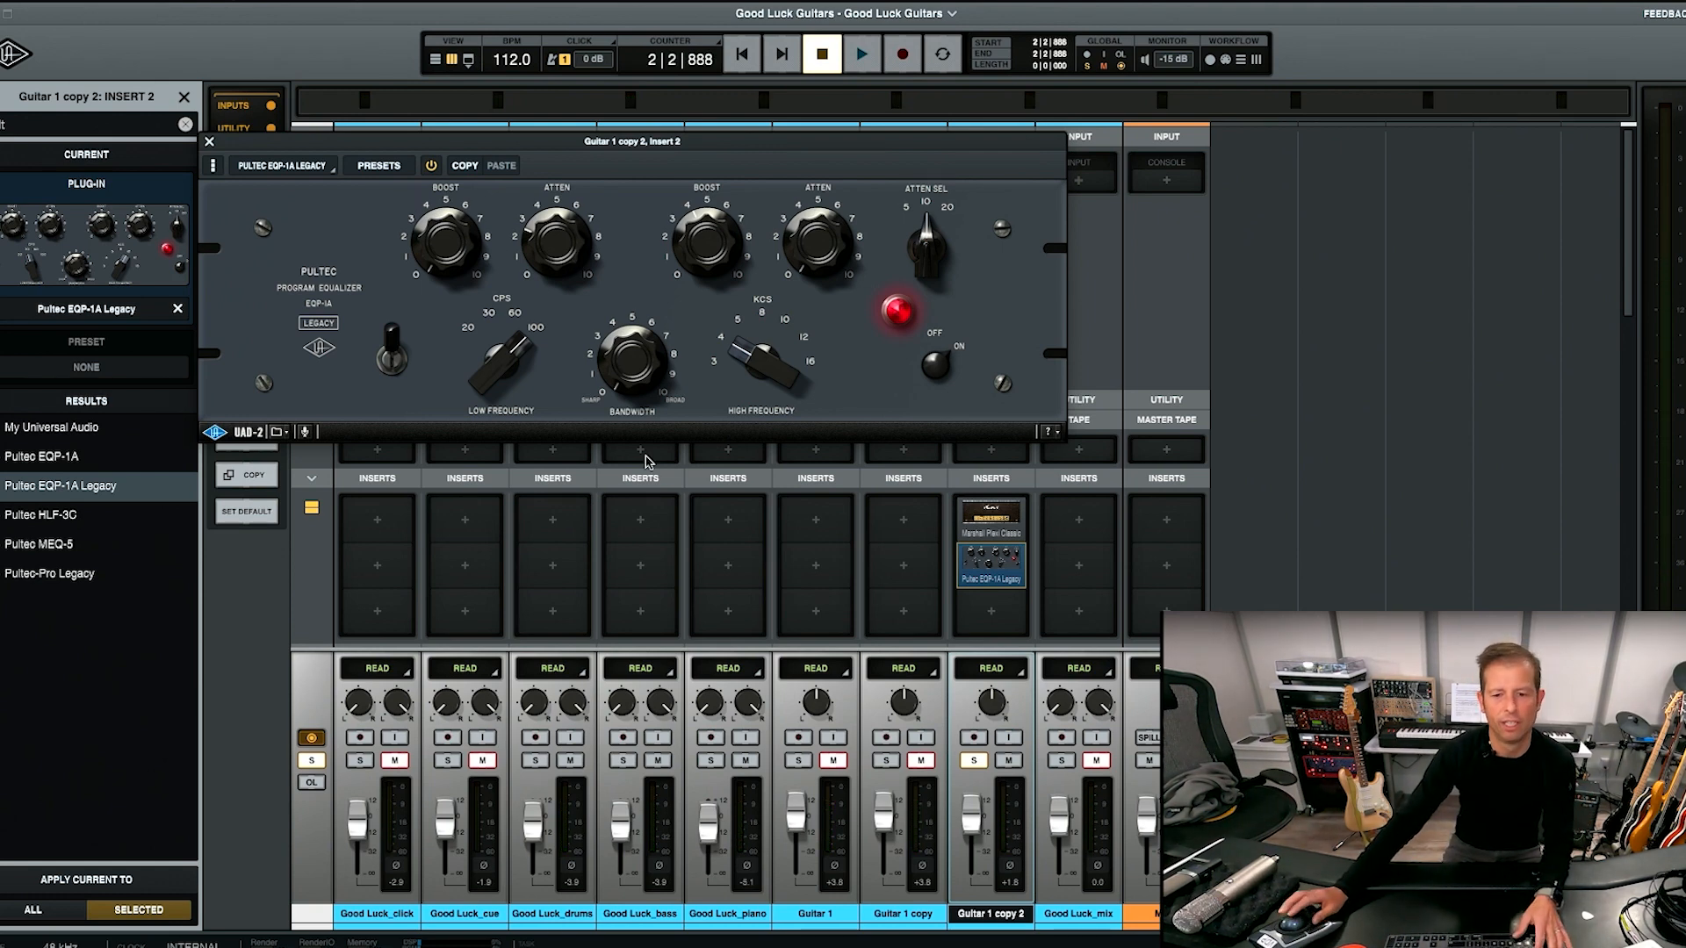
- Unsolo Guitar 1 copy 2 and compare the Pultec EQ bypassed and active within the full mix
left_click(974, 762)
left_click(974, 762)
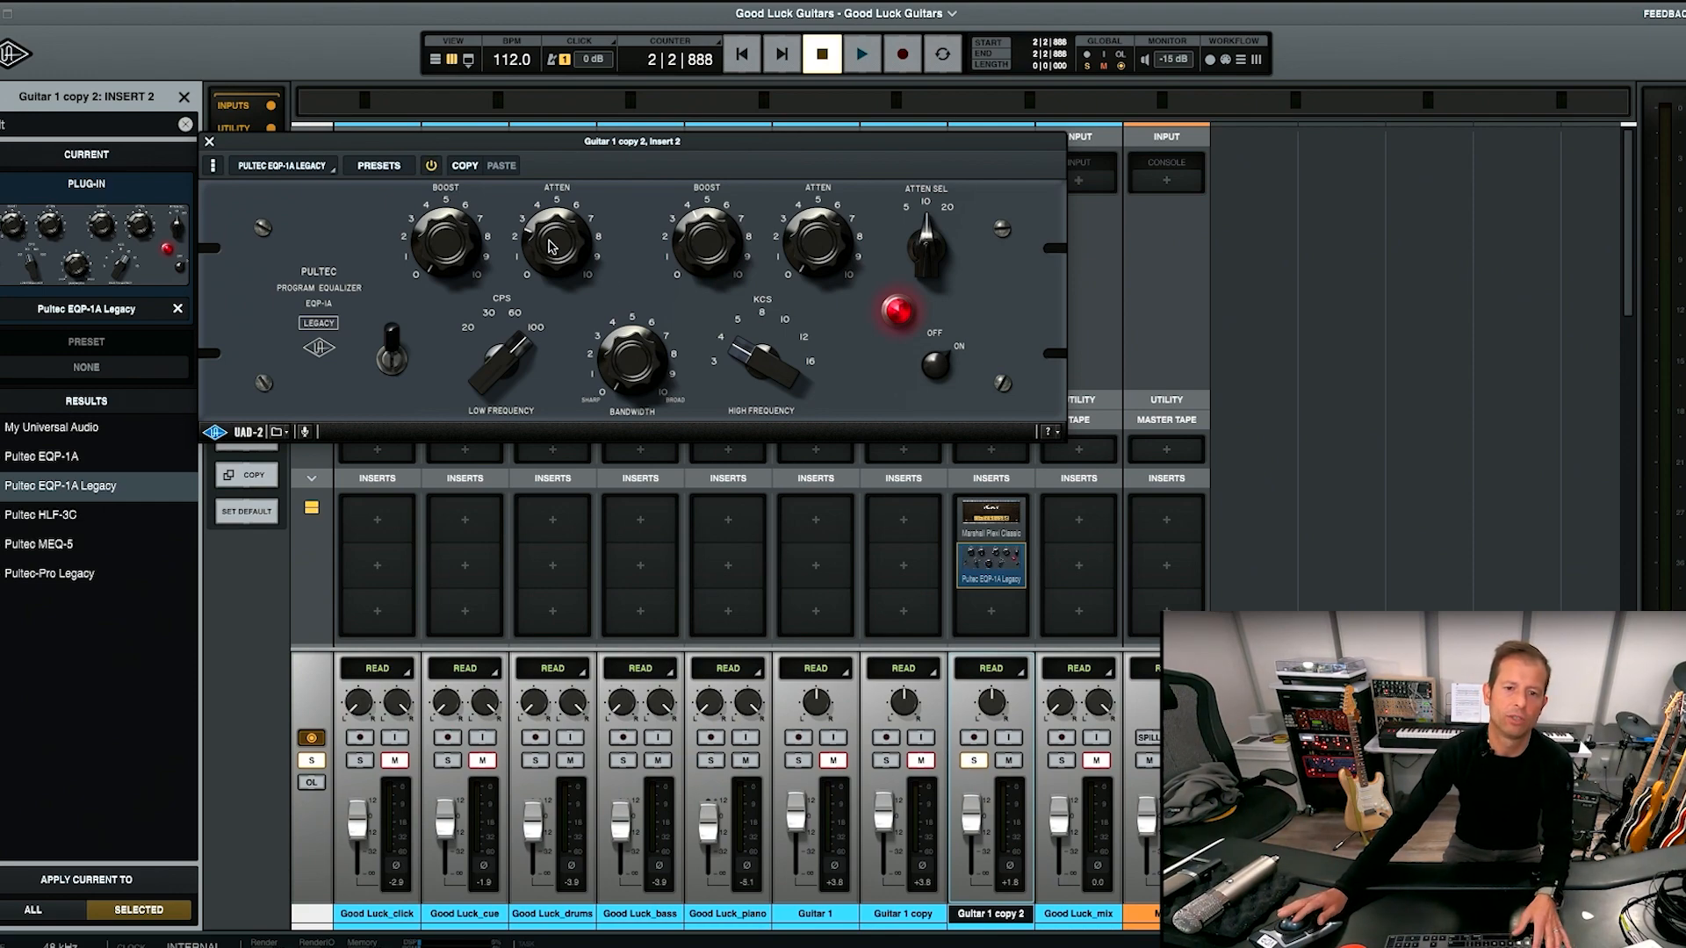
left_click(974, 762)
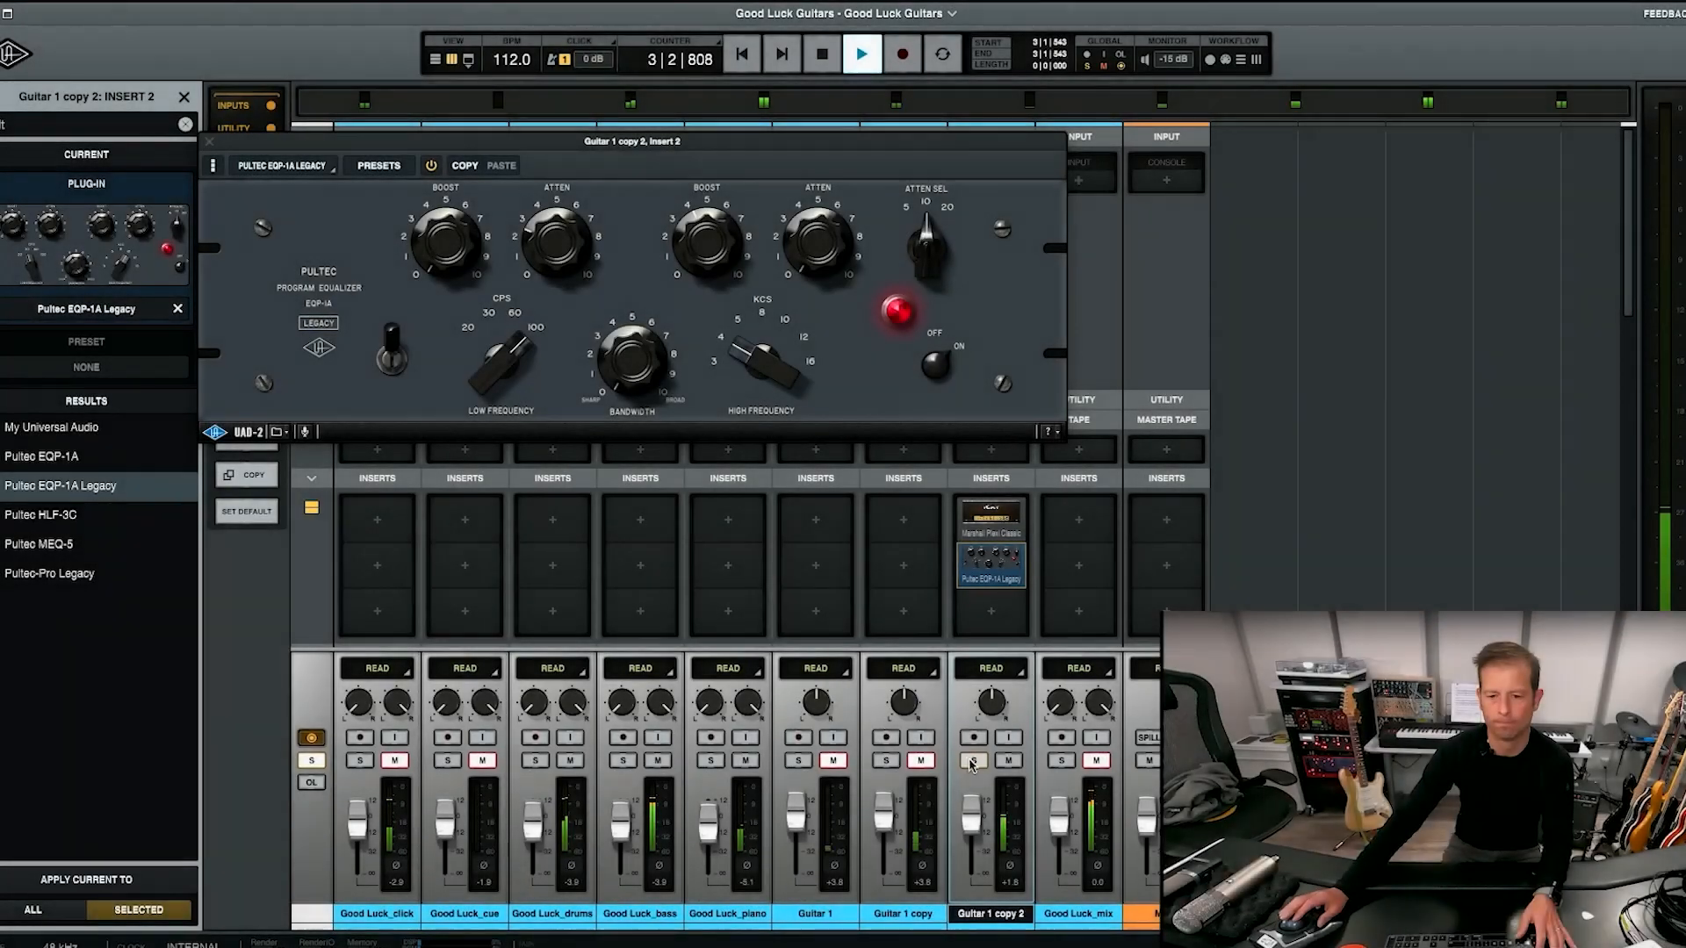
left_click(431, 166)
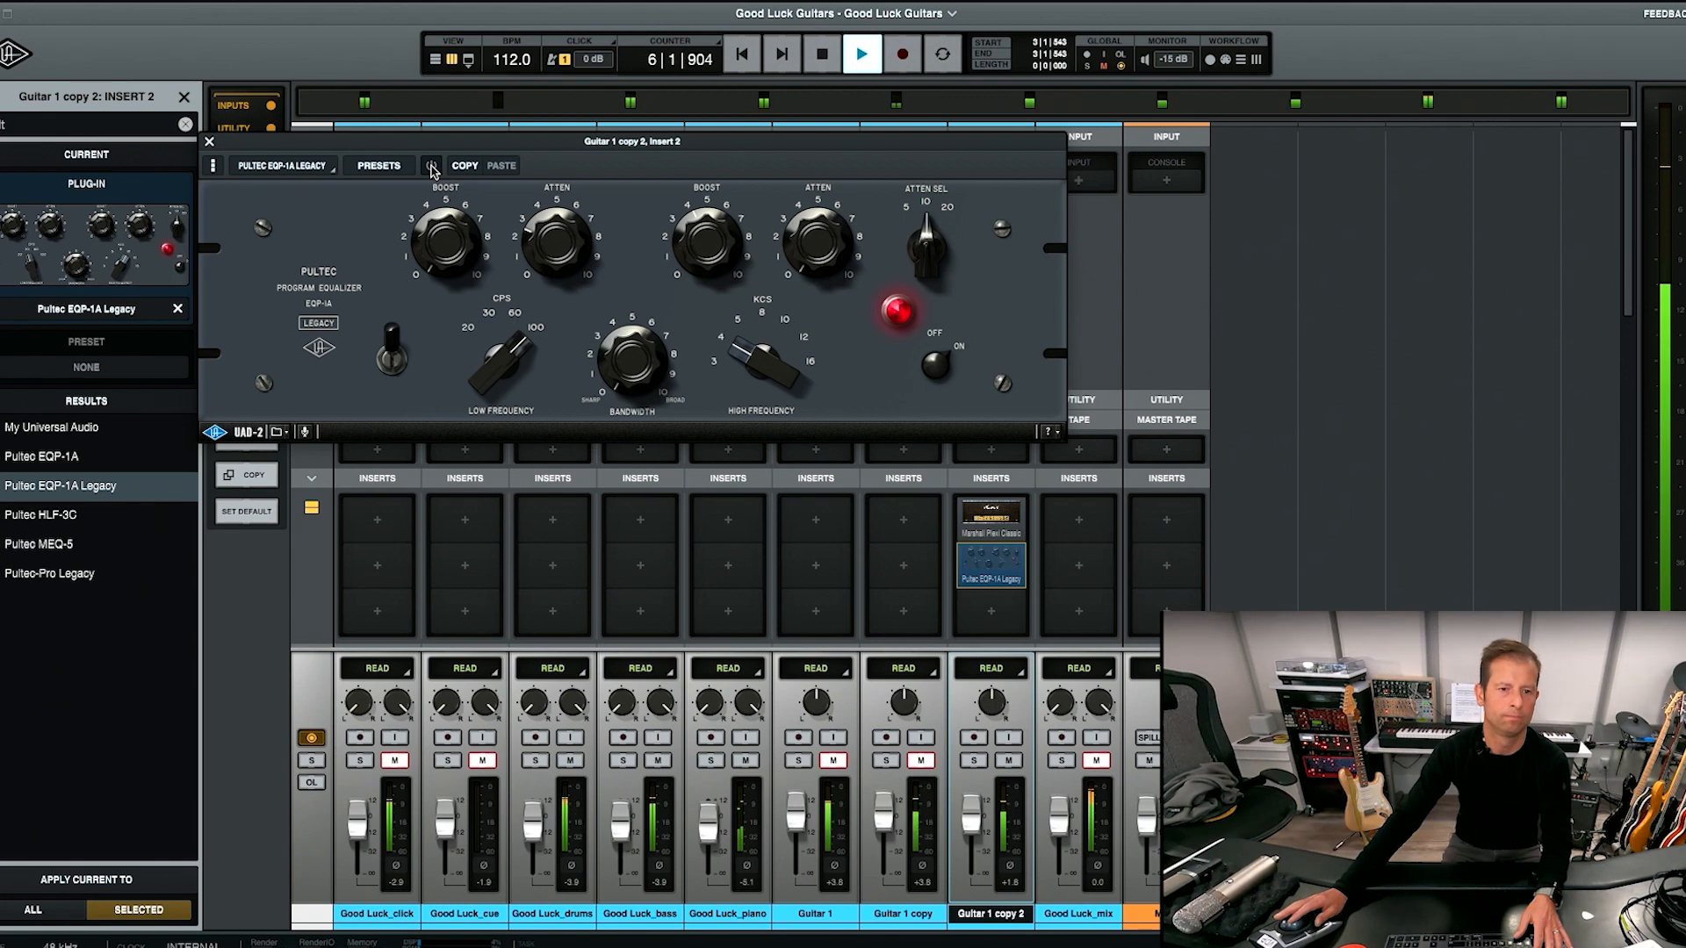
left_click(431, 166)
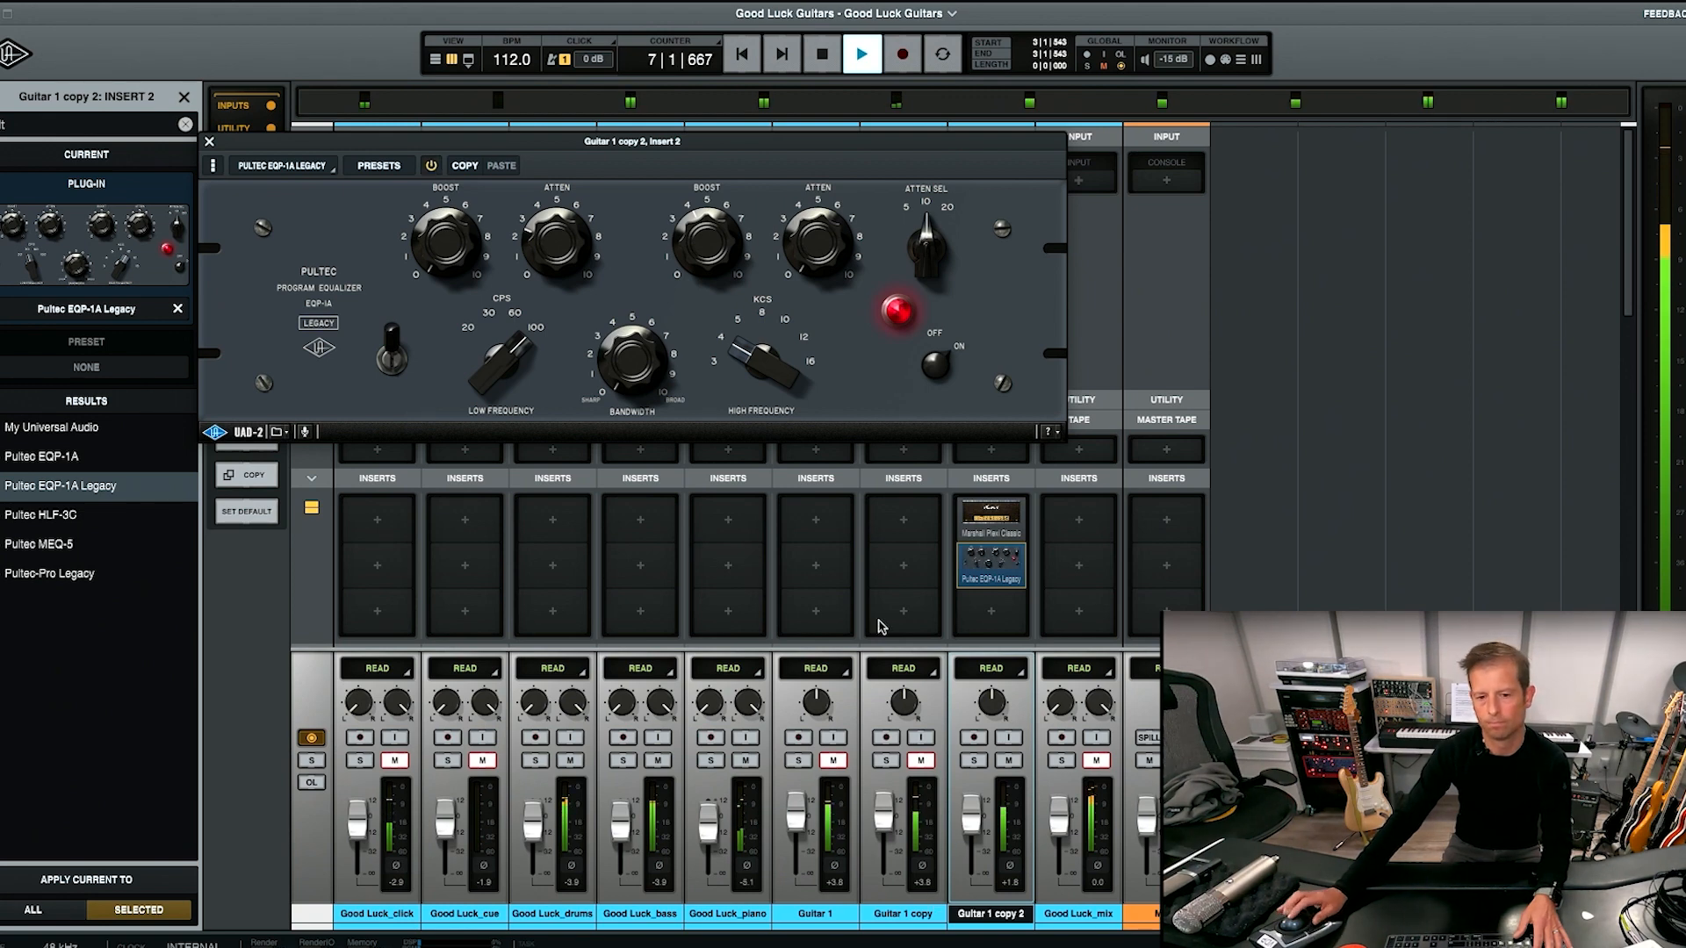
key("space")
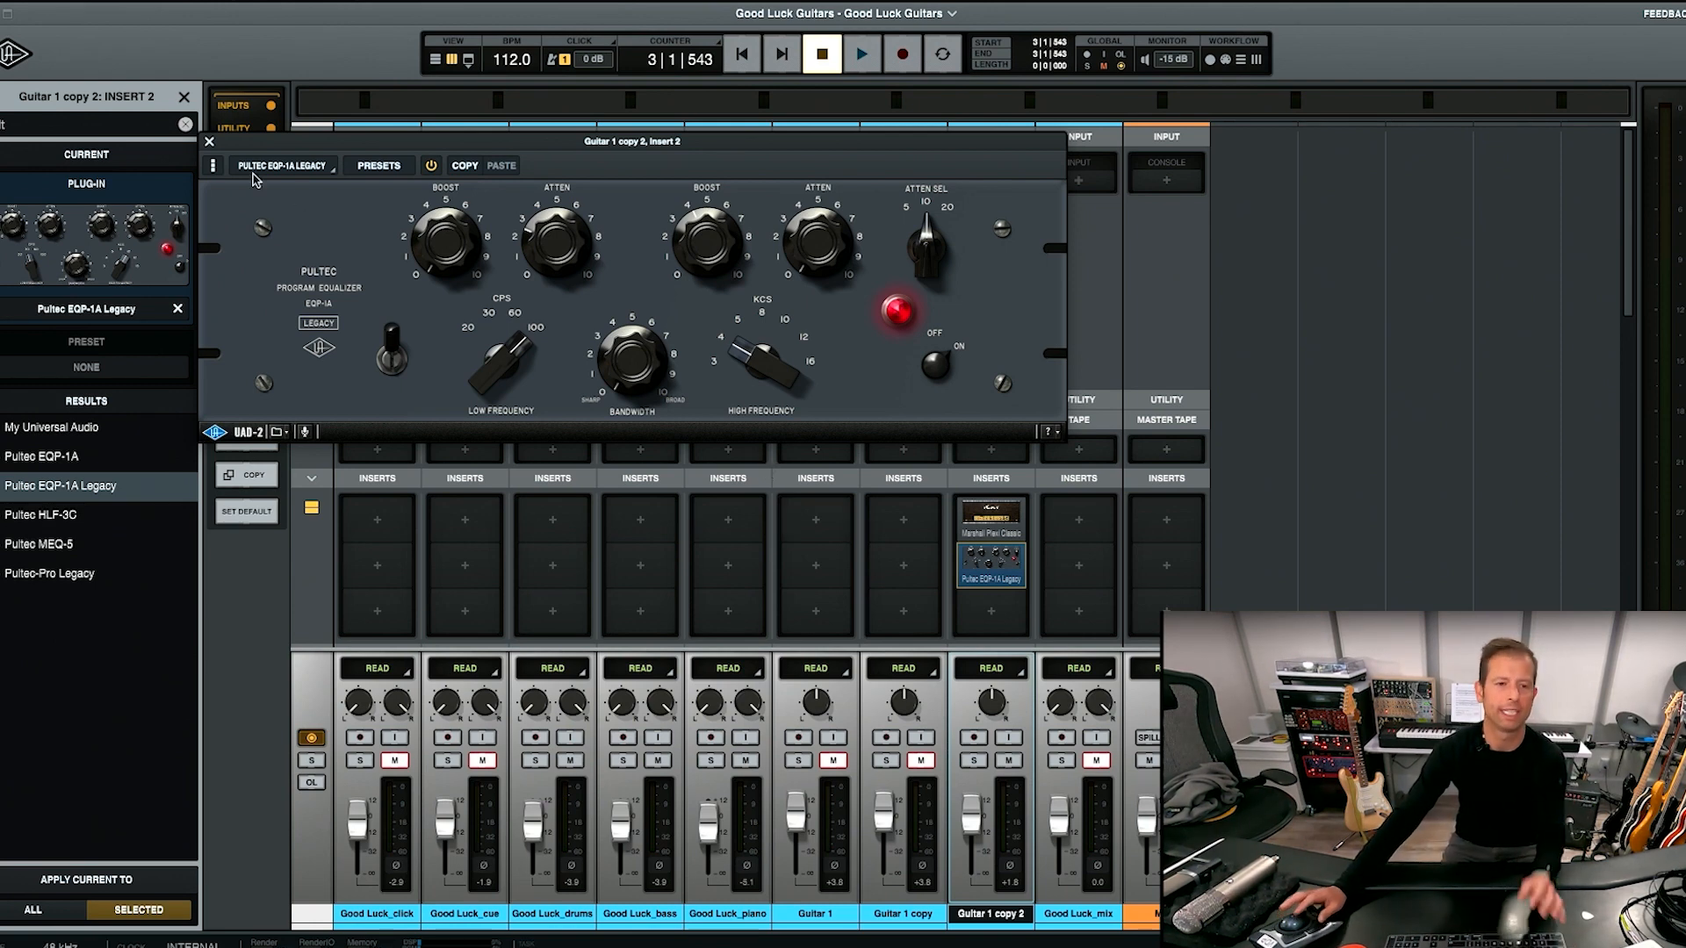
left_click(209, 142)
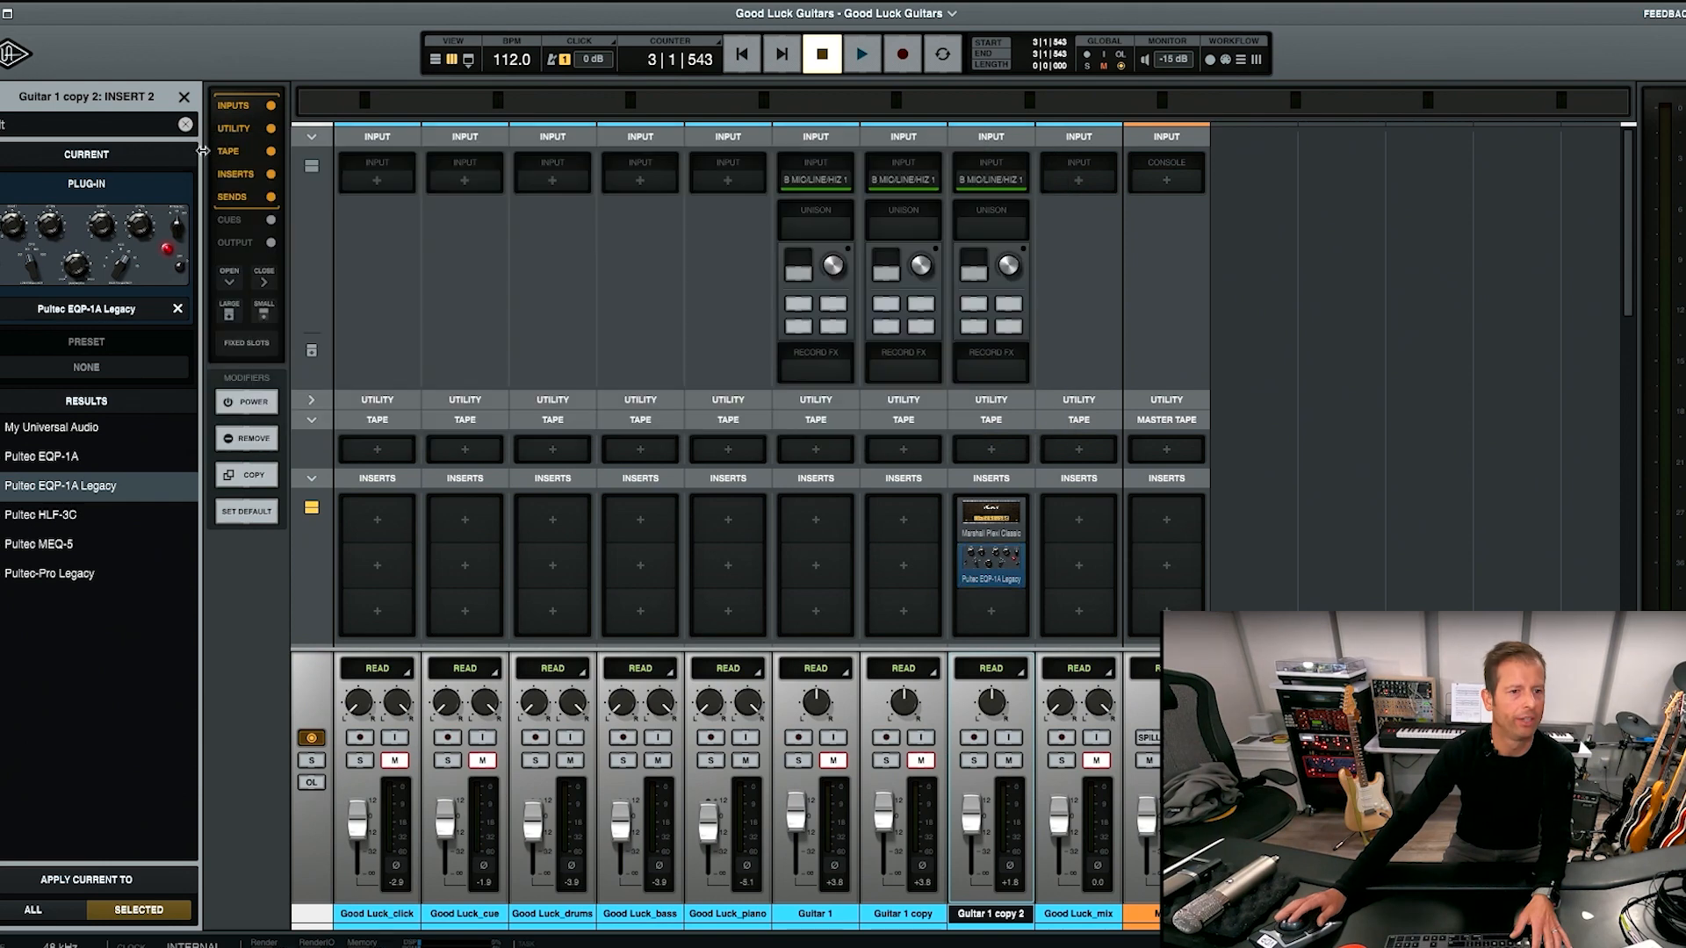
- Replace the Pultec in insert 2 with the API 560, cutting the 31, 63 and 125 Hz bands and slightly boosting 2K and 4K
left_click(186, 125)
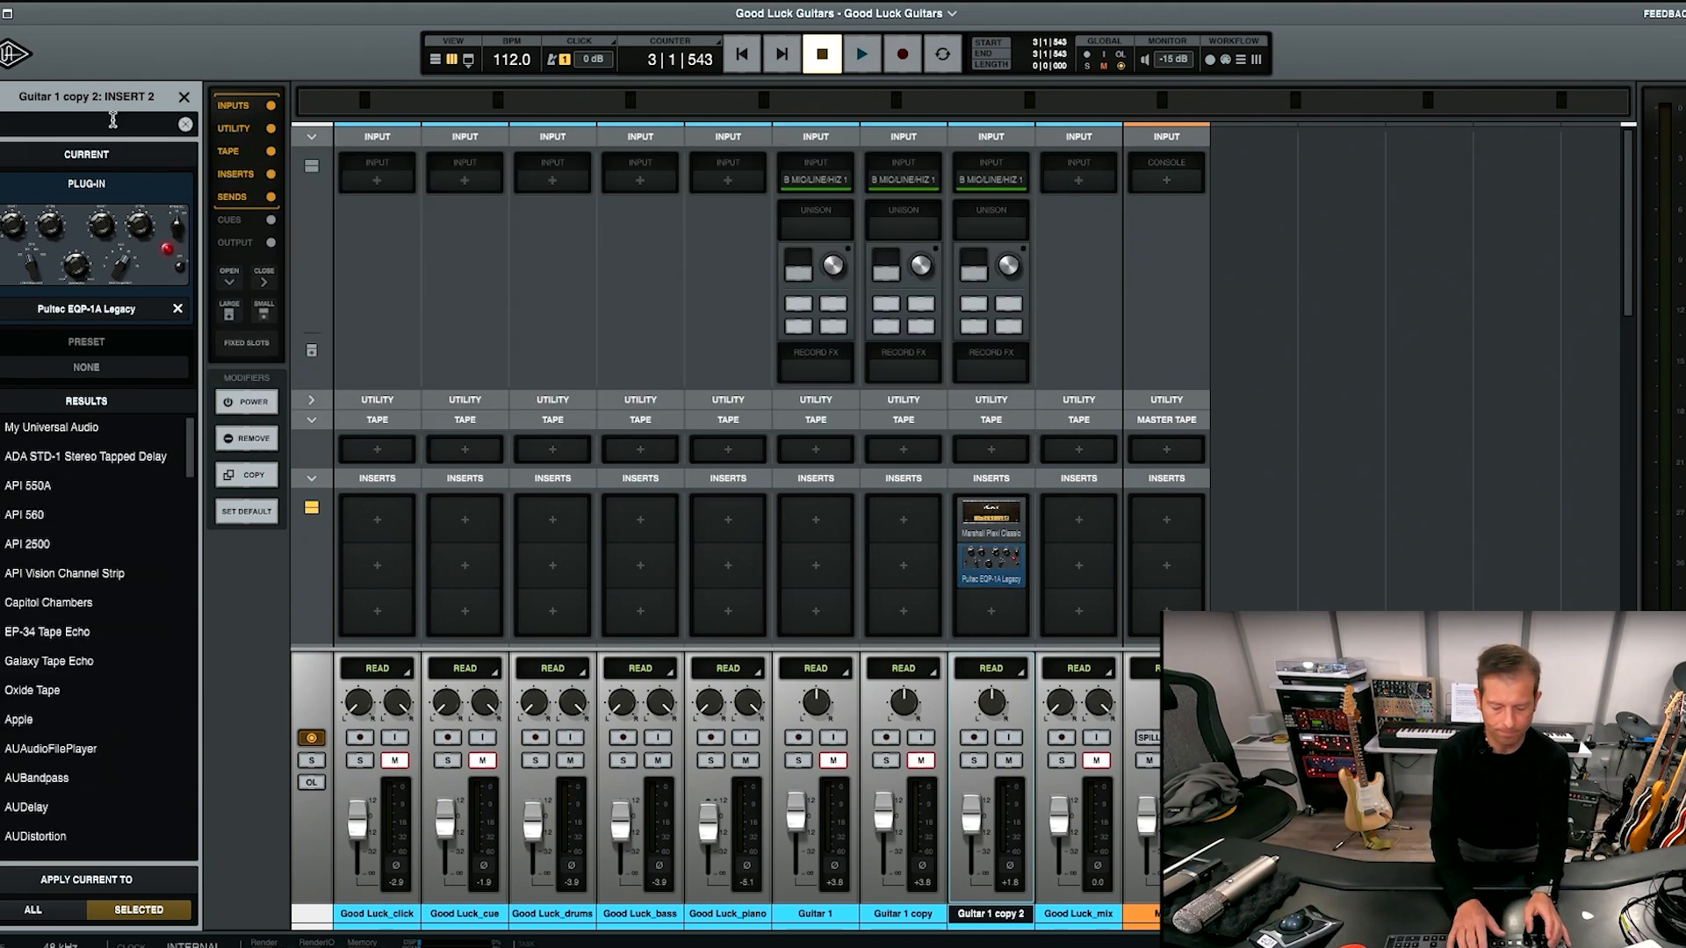
double_click(41, 486)
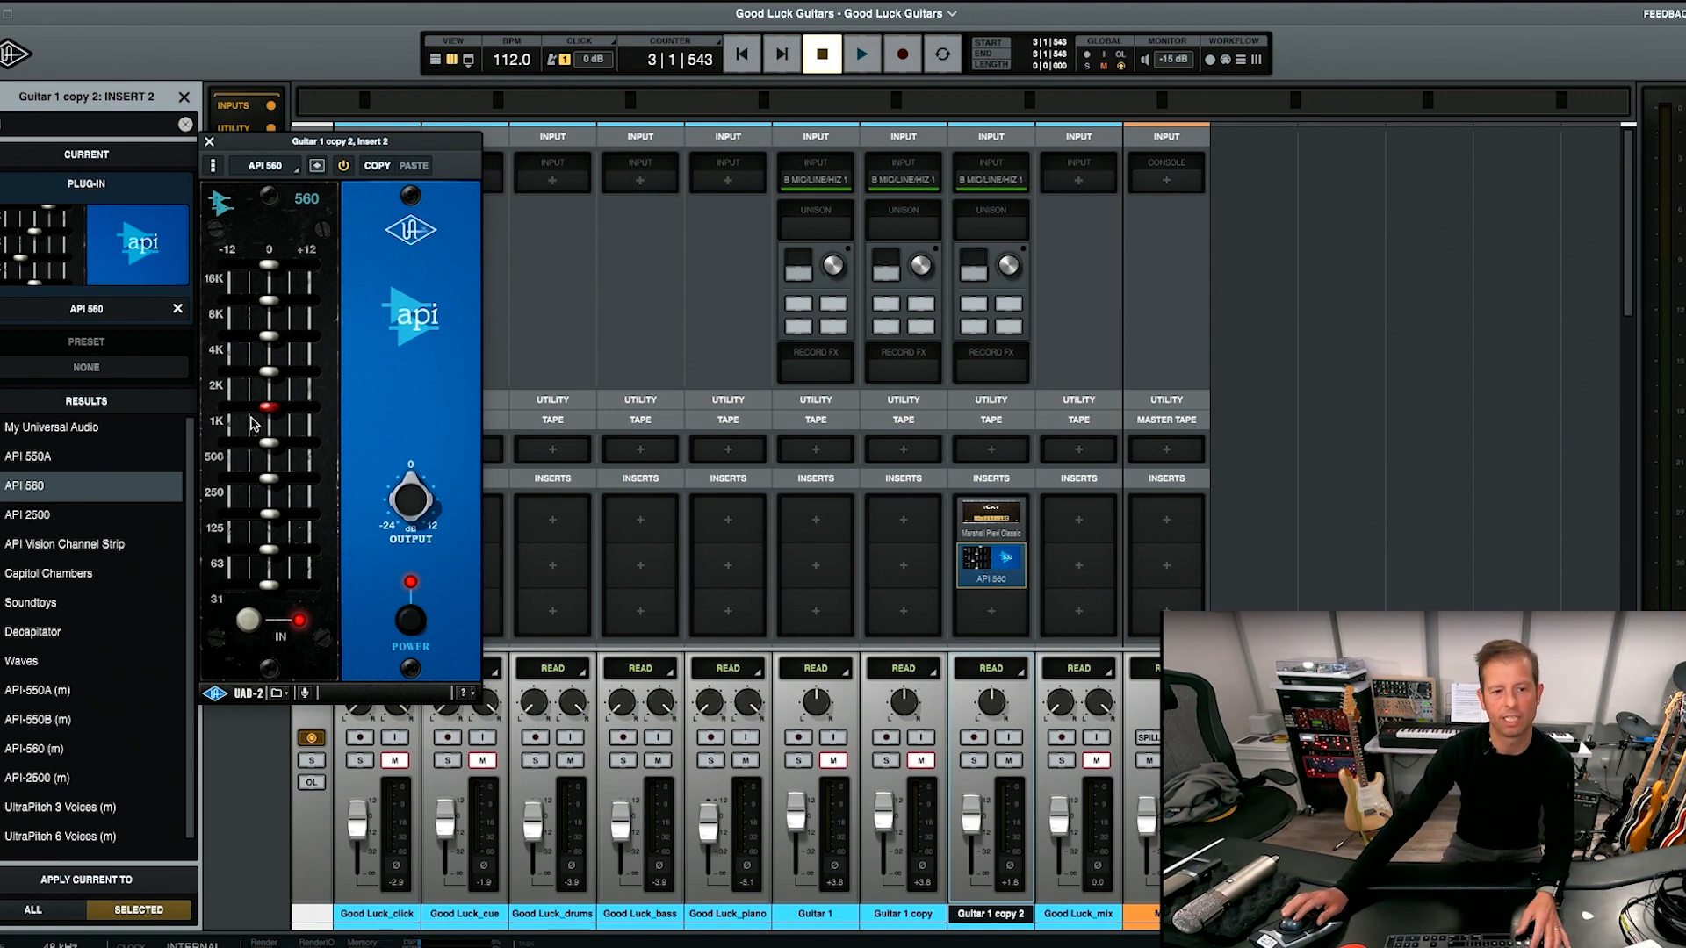
mouse_move(298, 591)
left_mouse_down()
mouse_move(230, 590)
mouse_move(299, 590)
mouse_move(270, 590)
left_mouse_up()
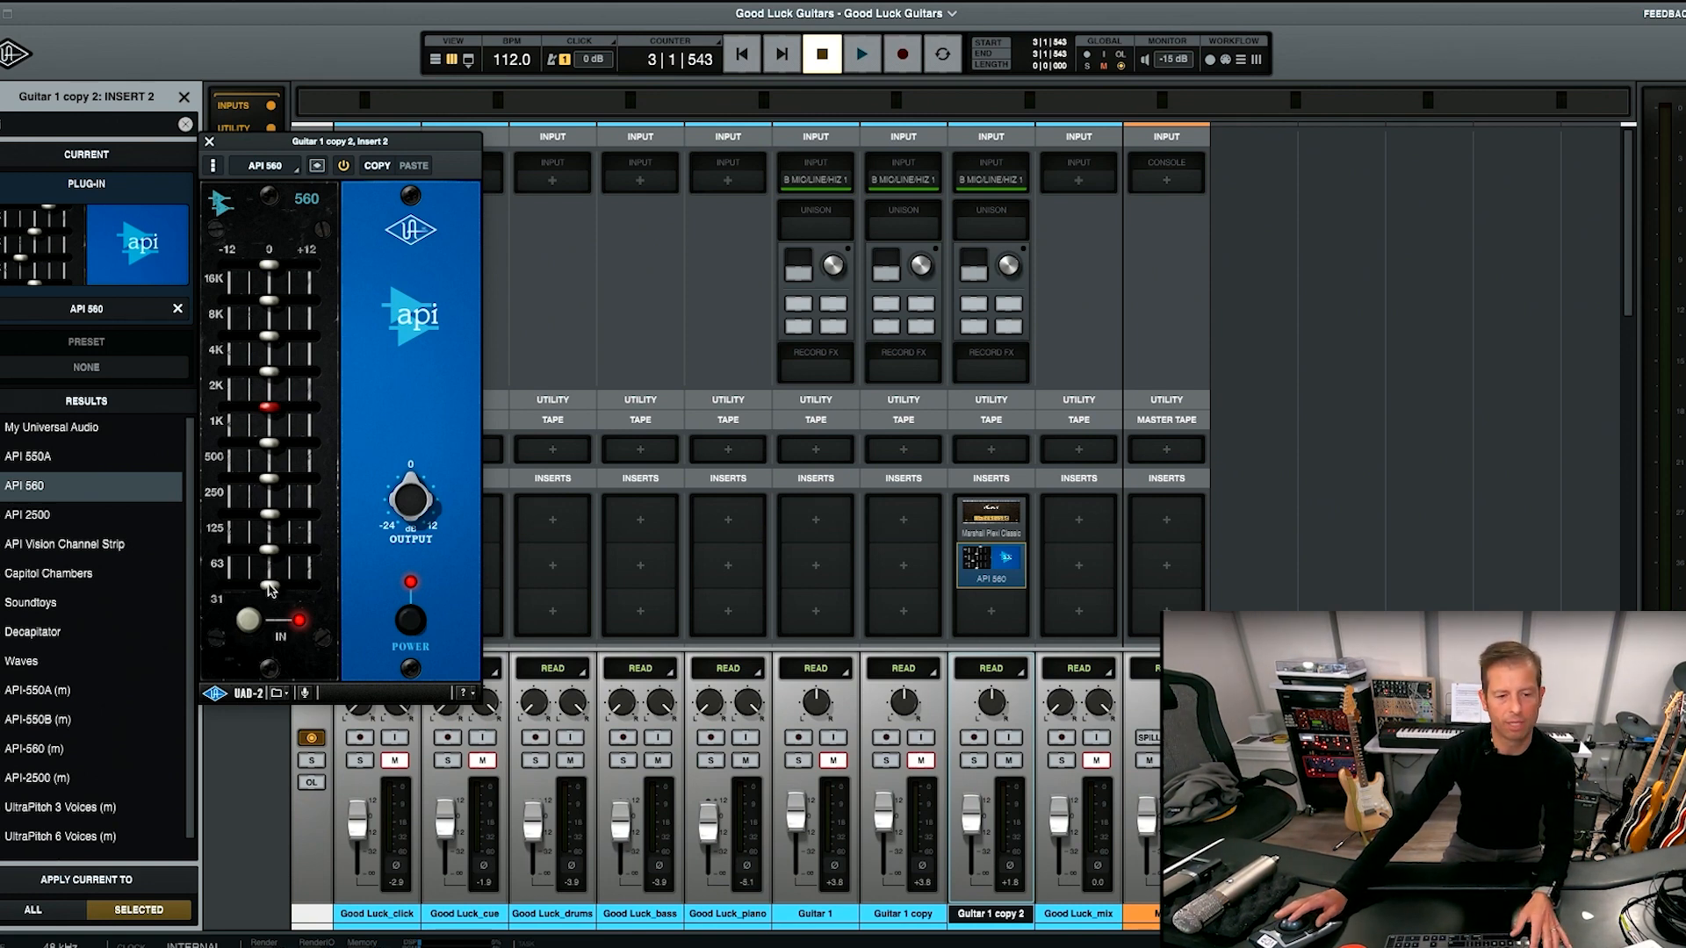
left_click_drag(270, 590, 237, 553)
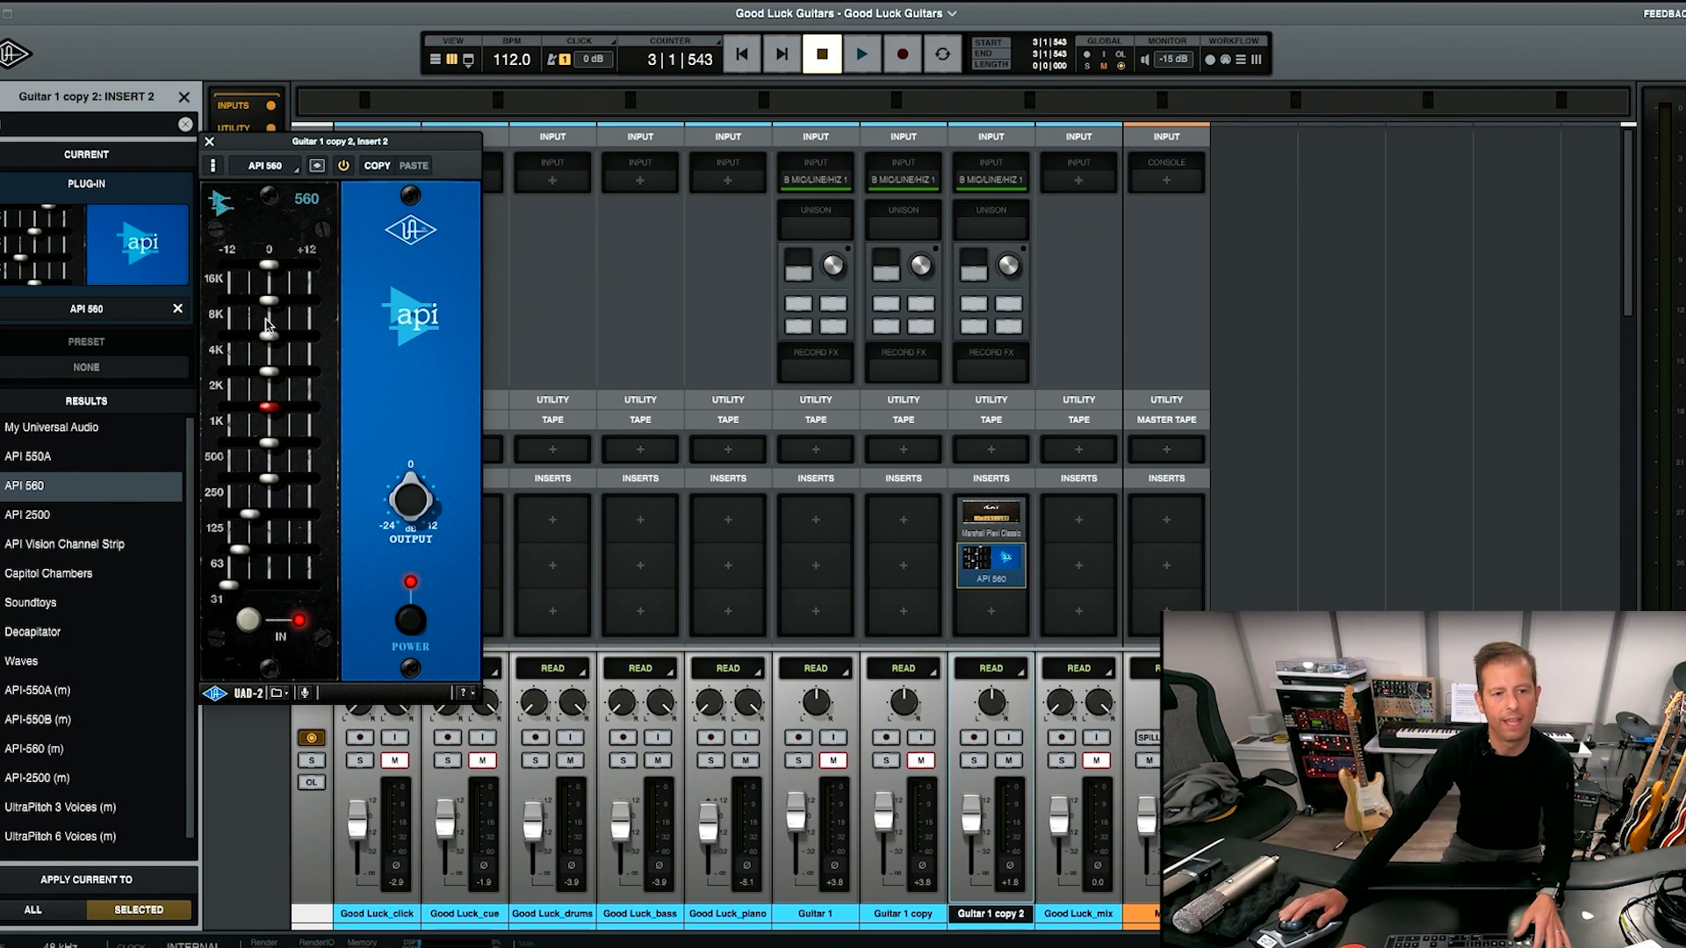
left_click_drag(270, 337, 285, 373)
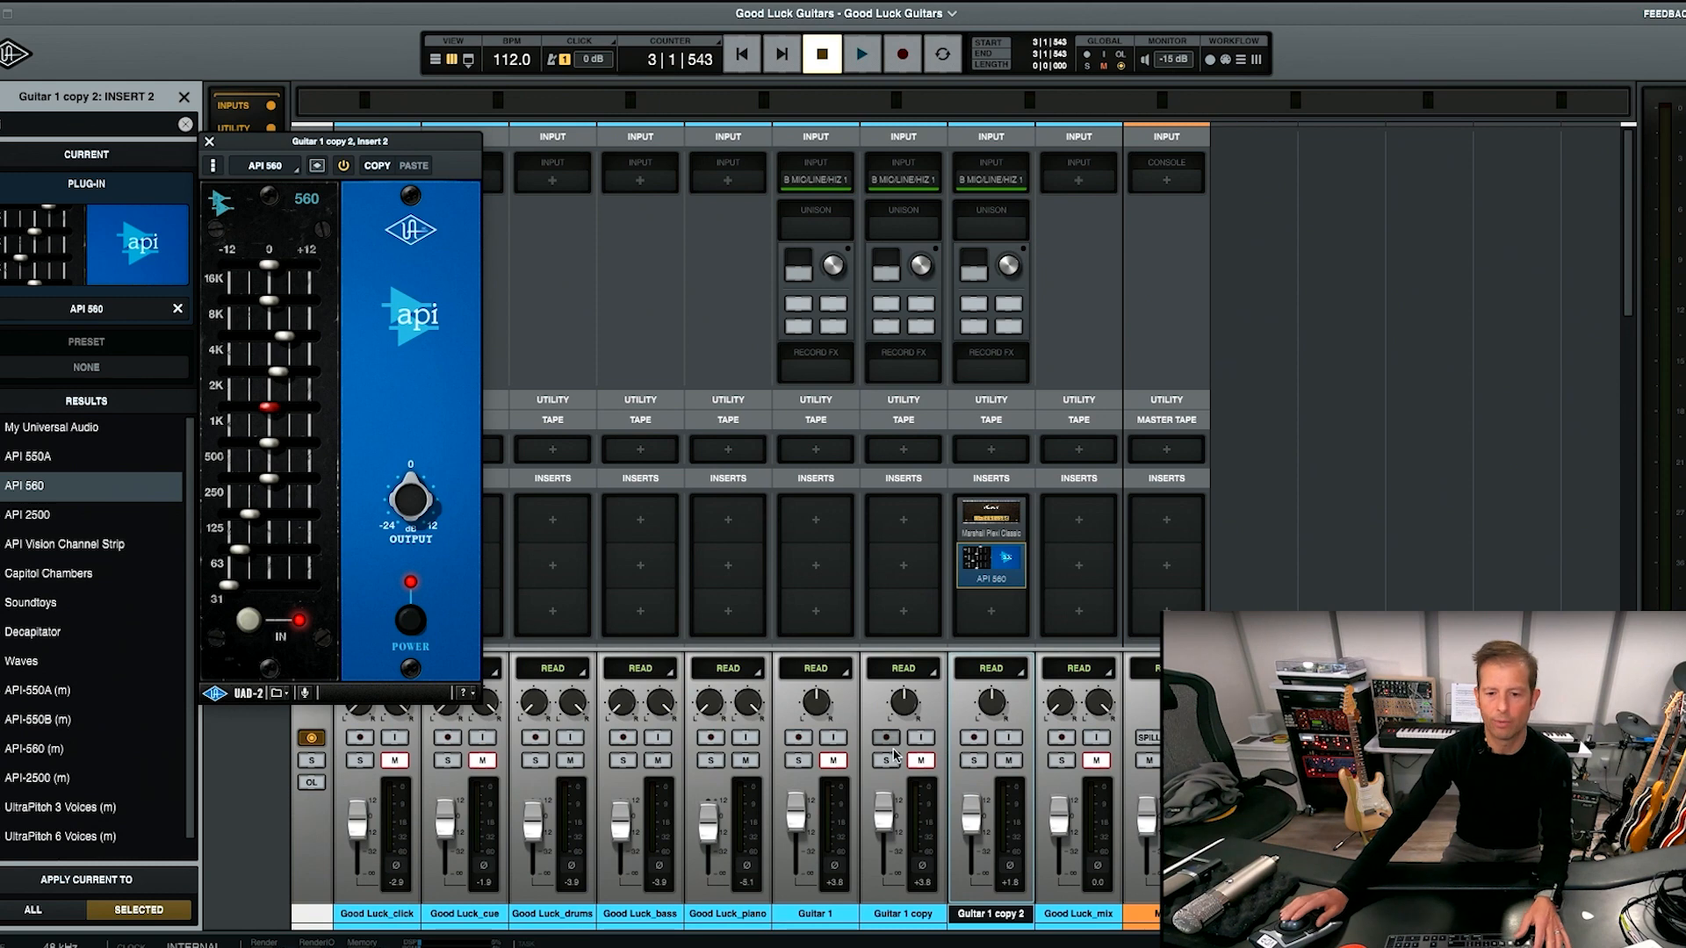
- Play Guitar 1 copy 2 soloed and ease the API 560 cuts at 31, 63 and 125 Hz
left_click(974, 760)
key("space")
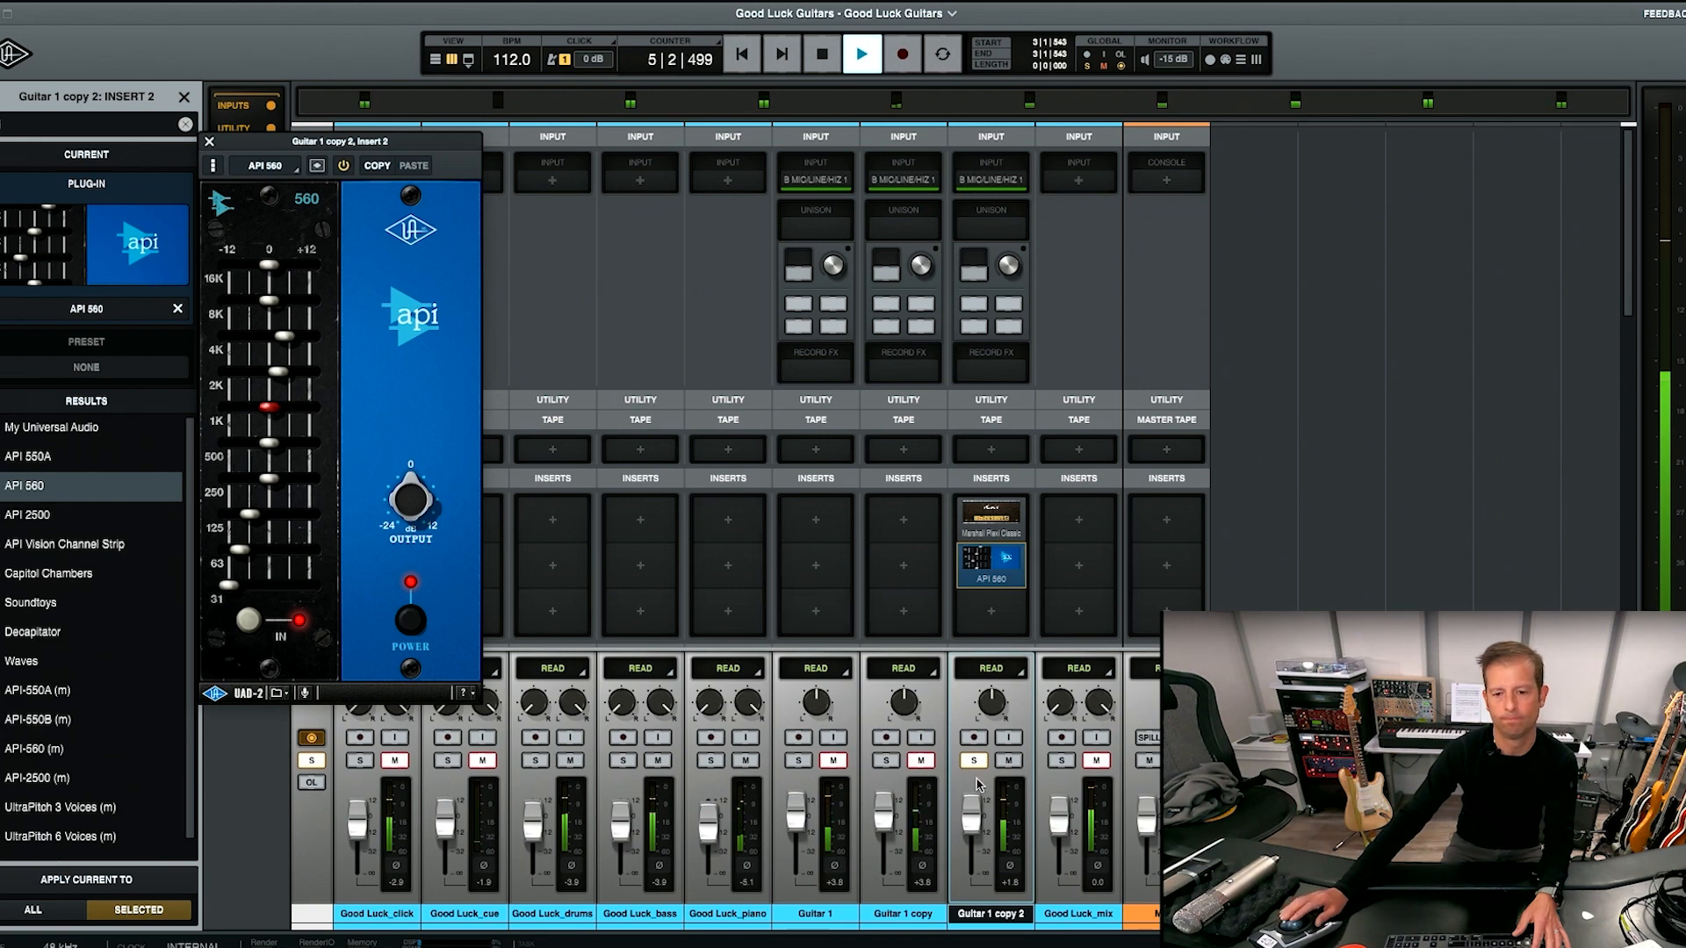
left_click_drag(223, 553, 236, 587)
left_click_drag(251, 520, 265, 520)
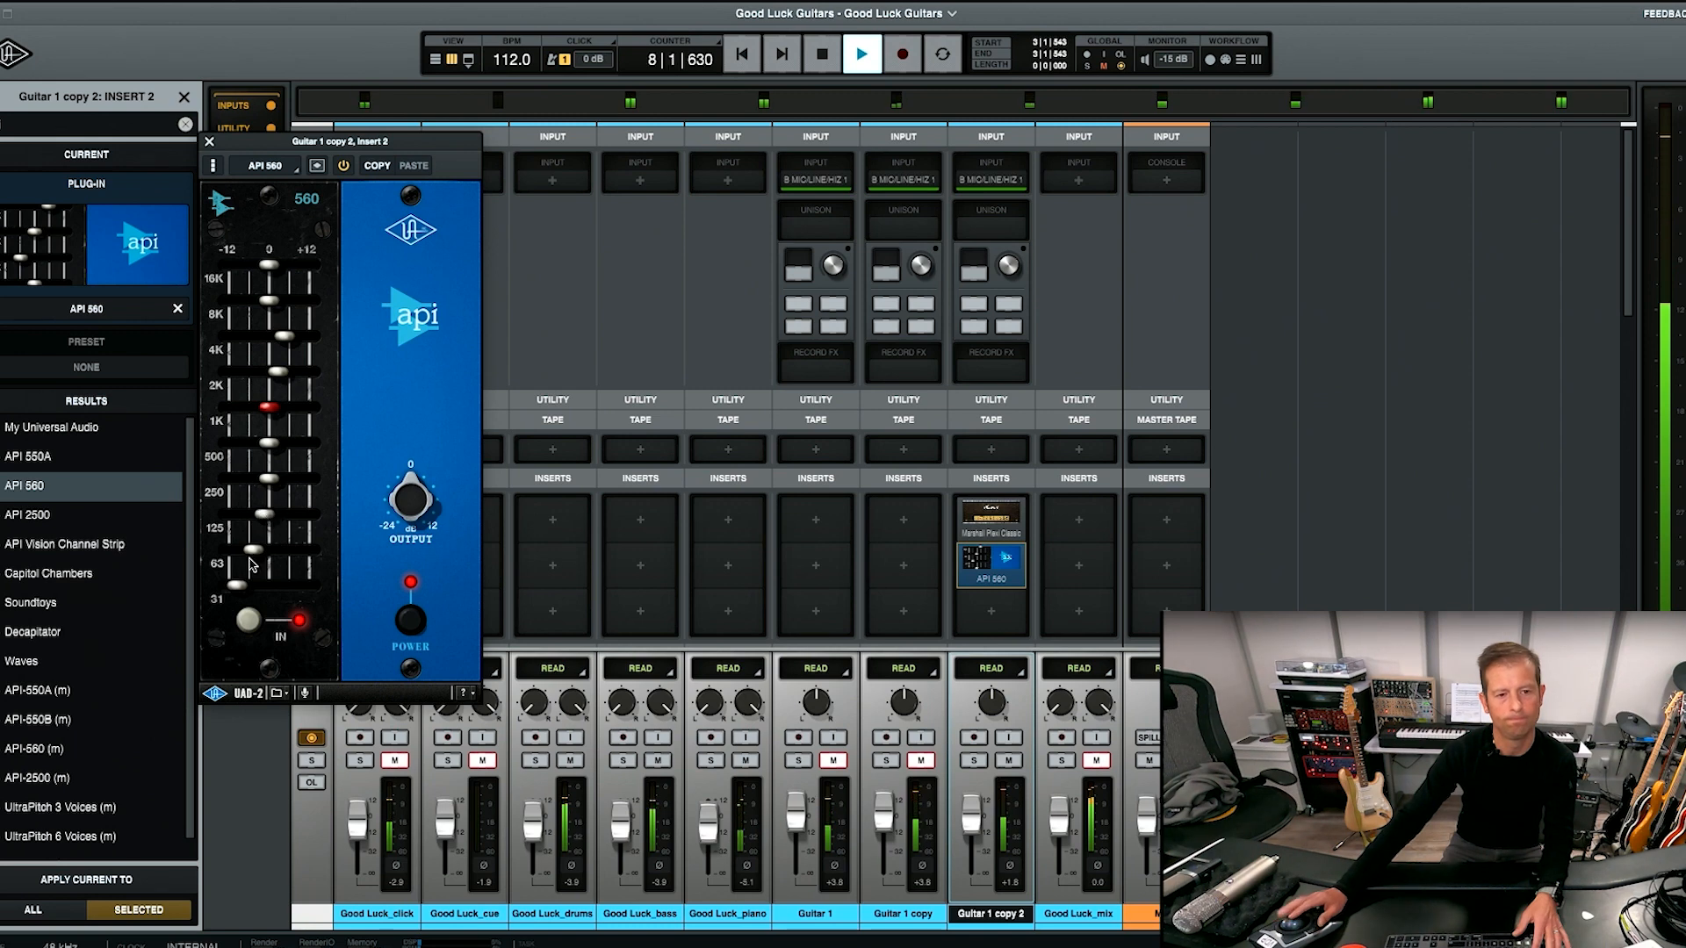
- Compare the soloed guitar with the API 560 bypassed and active, and close the plug-in
left_click(343, 166)
left_click(343, 166)
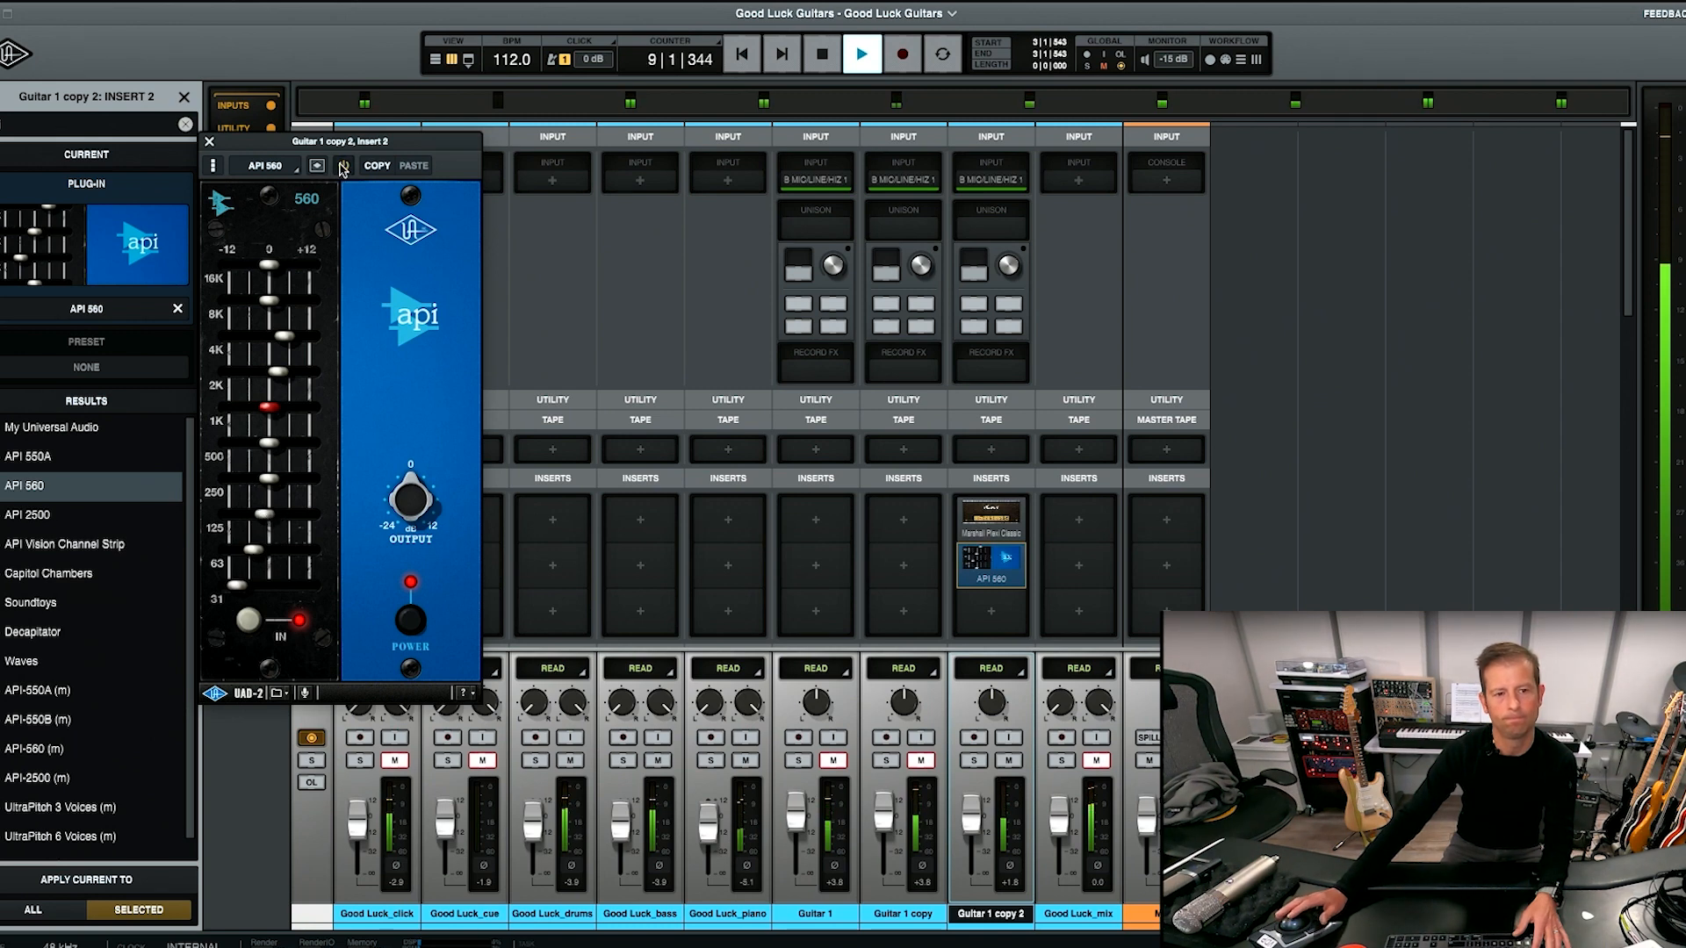
key("space")
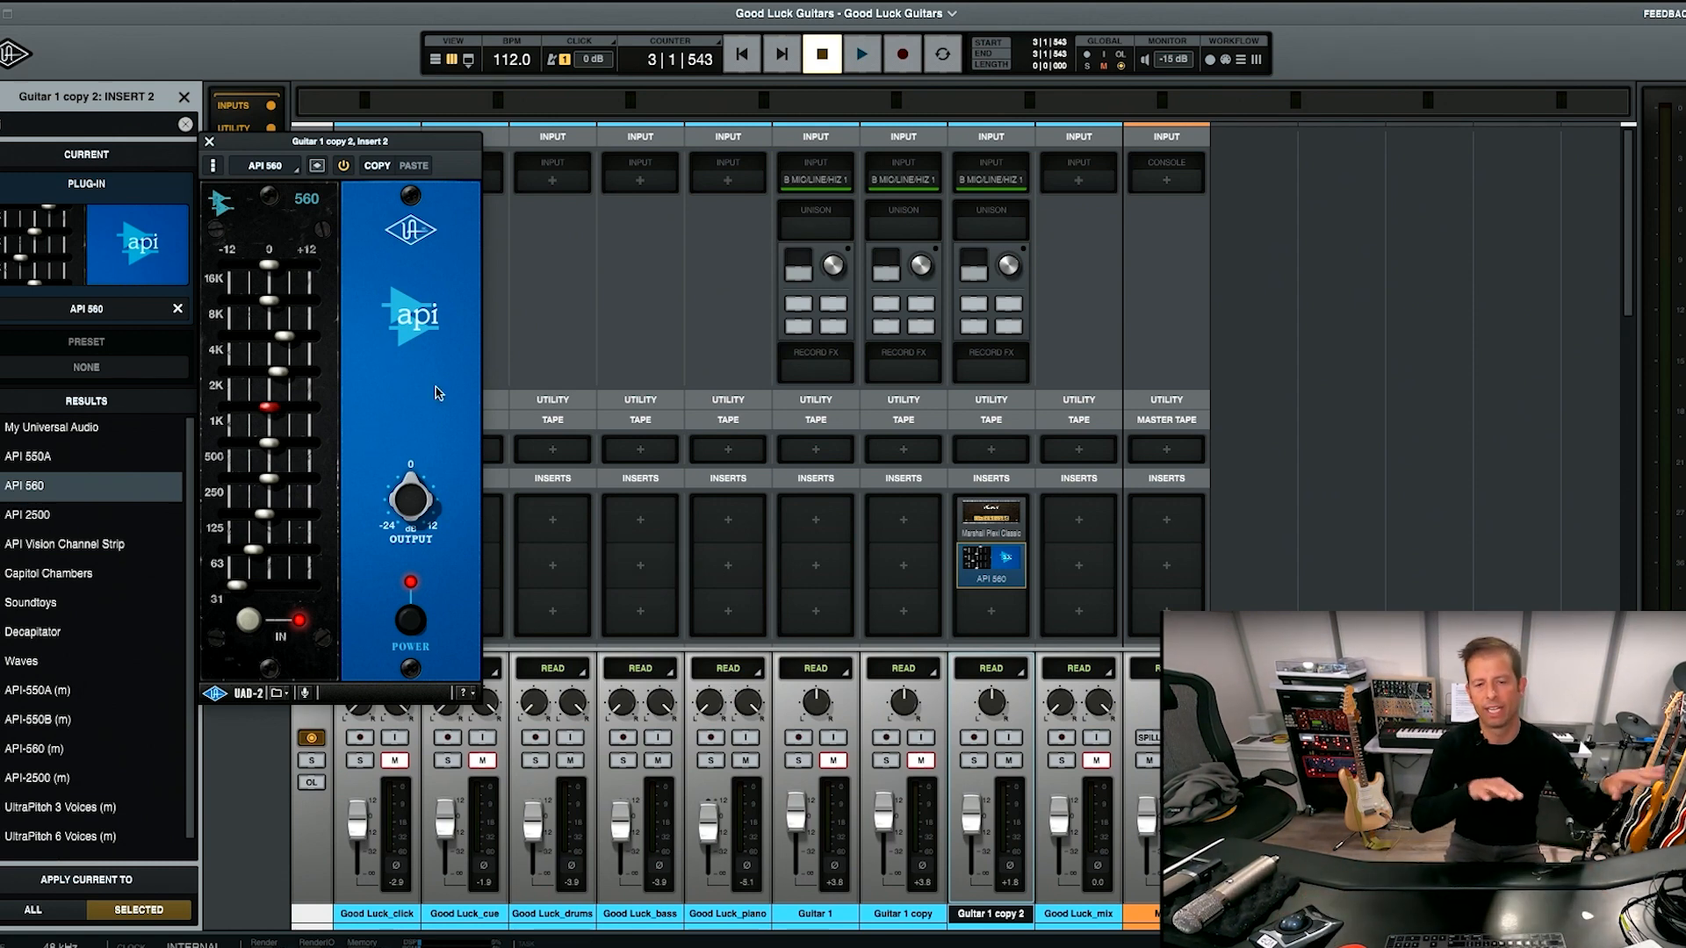
left_click(211, 142)
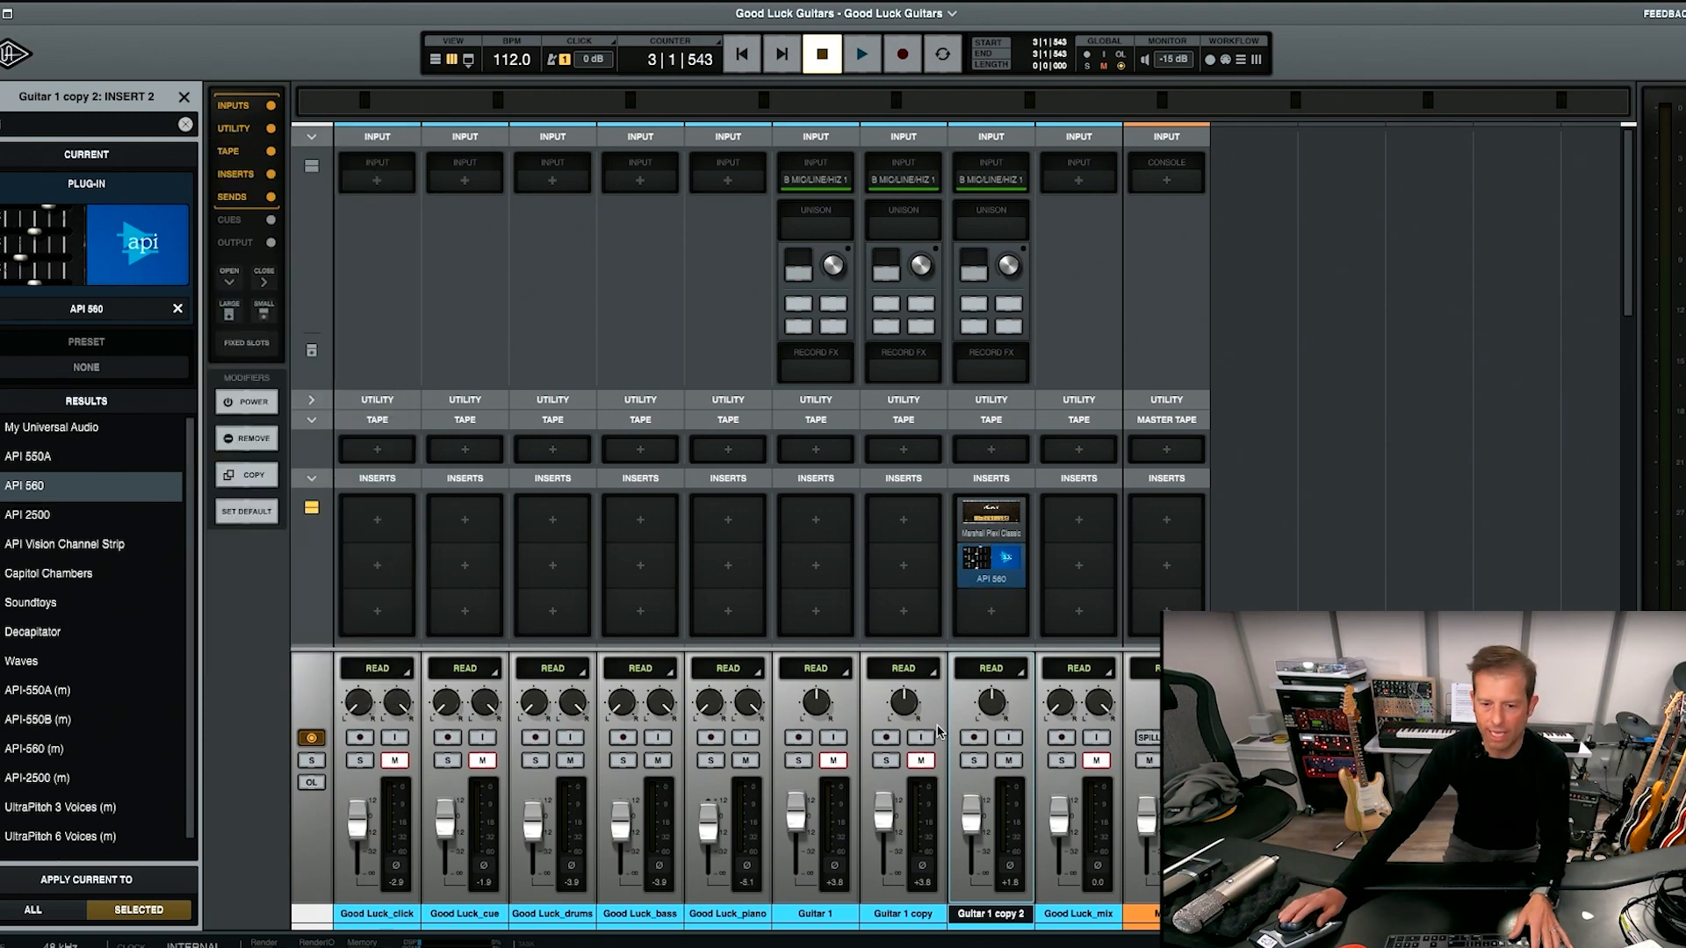
- Lower the Guitar 1 copy 2 fader to +1.1 dB
left_click_drag(971, 805, 971, 808)
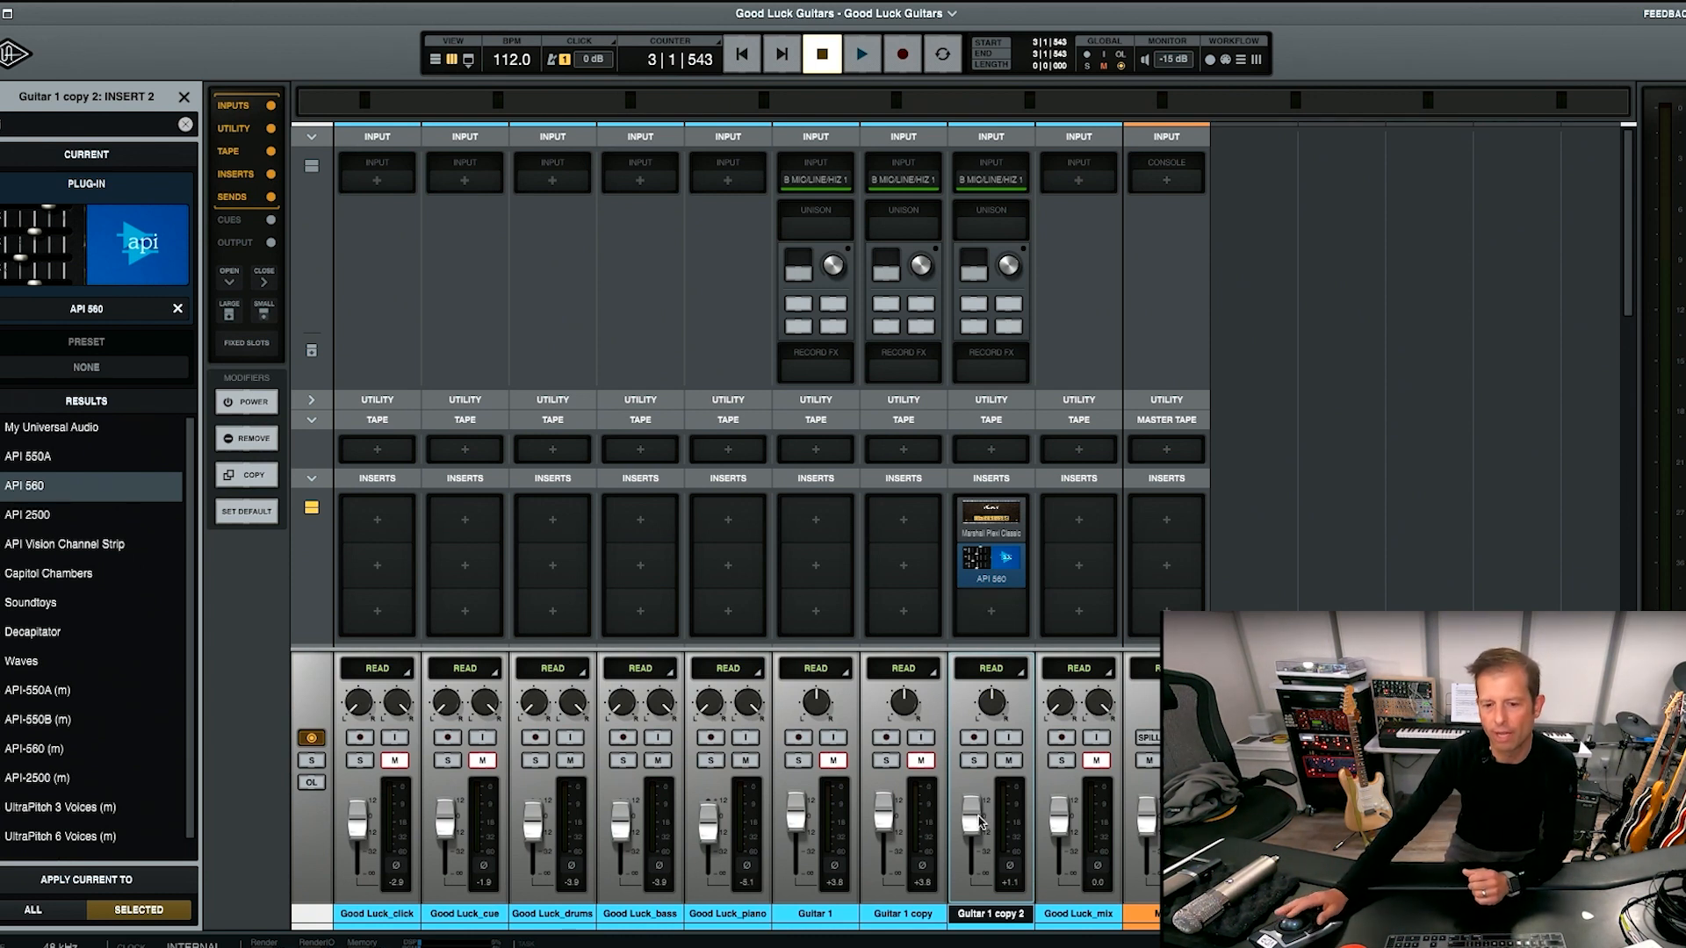
- Raise the Guitar 1 copy 2 fader to +3.1 dB and load the Teletronix LA-2A Legacy in its third insert
scroll(977, 821, "up", 4)
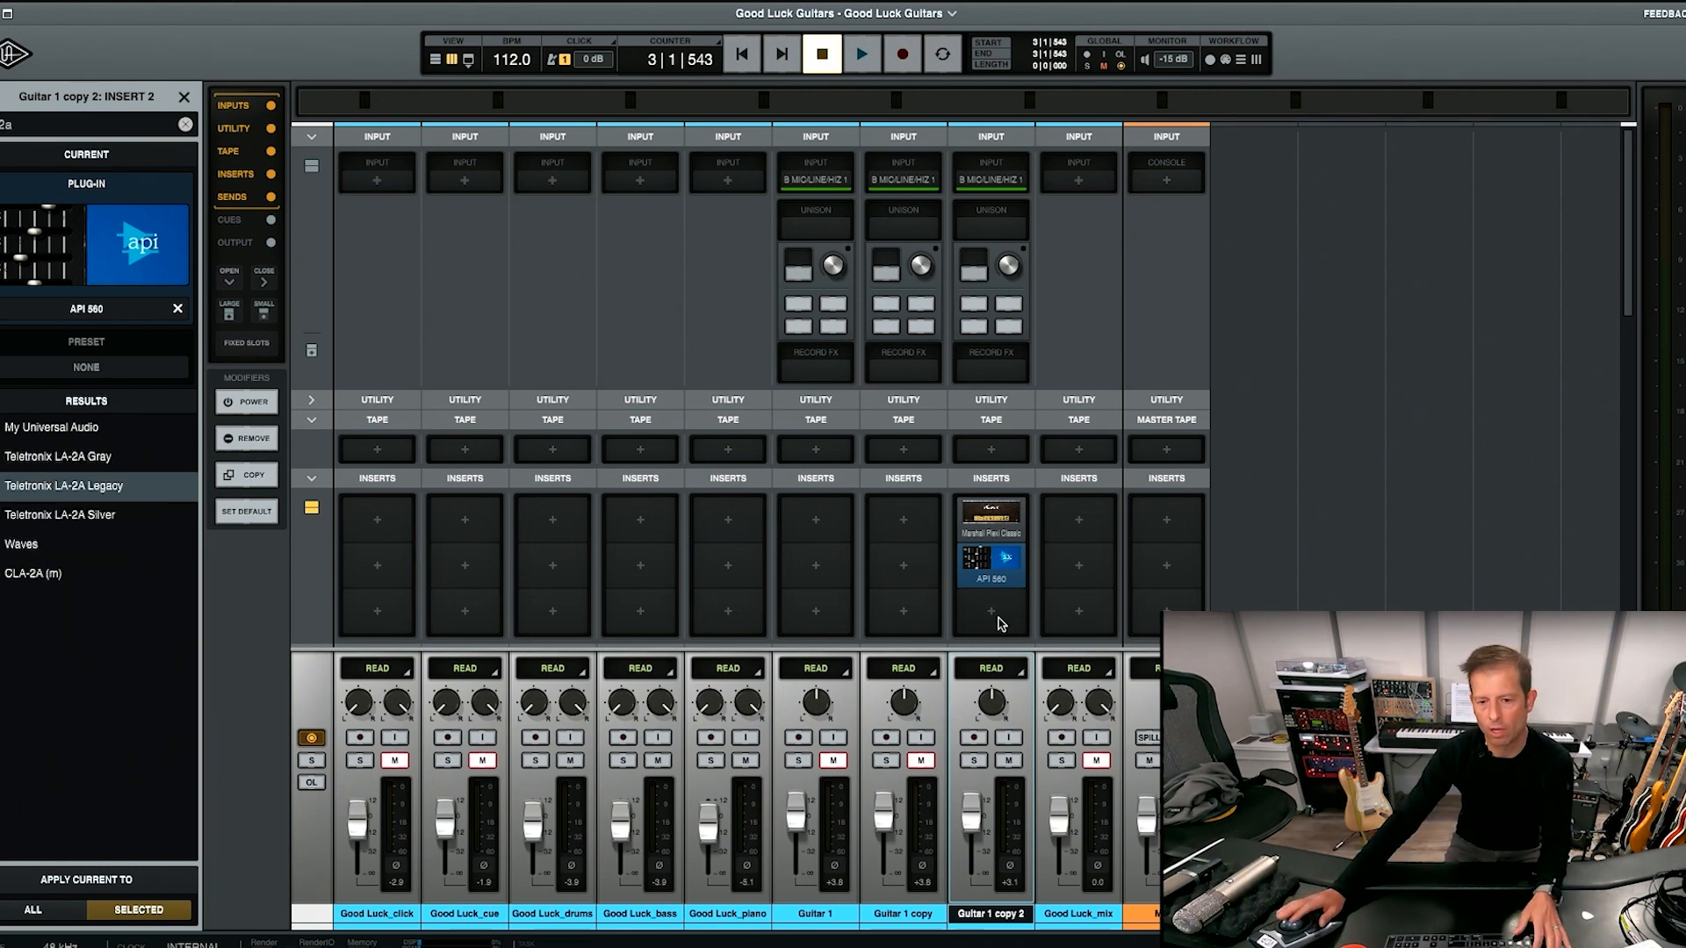
left_click(995, 613)
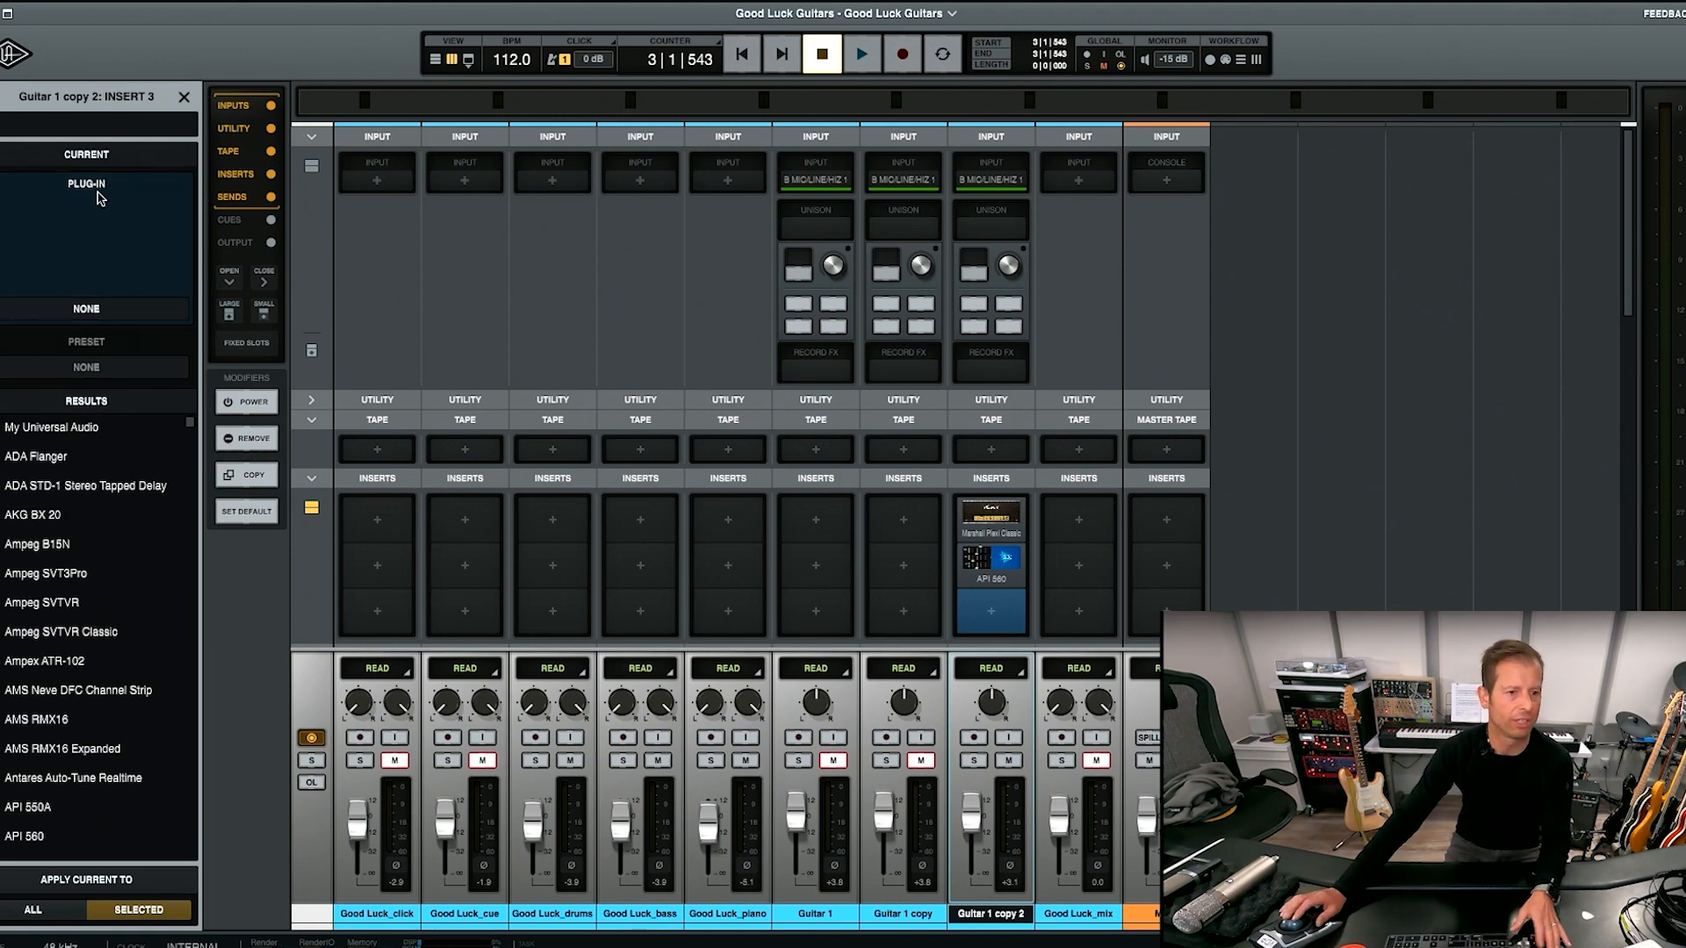
type("la-")
type("a")
key("BackSpace")
type("2a")
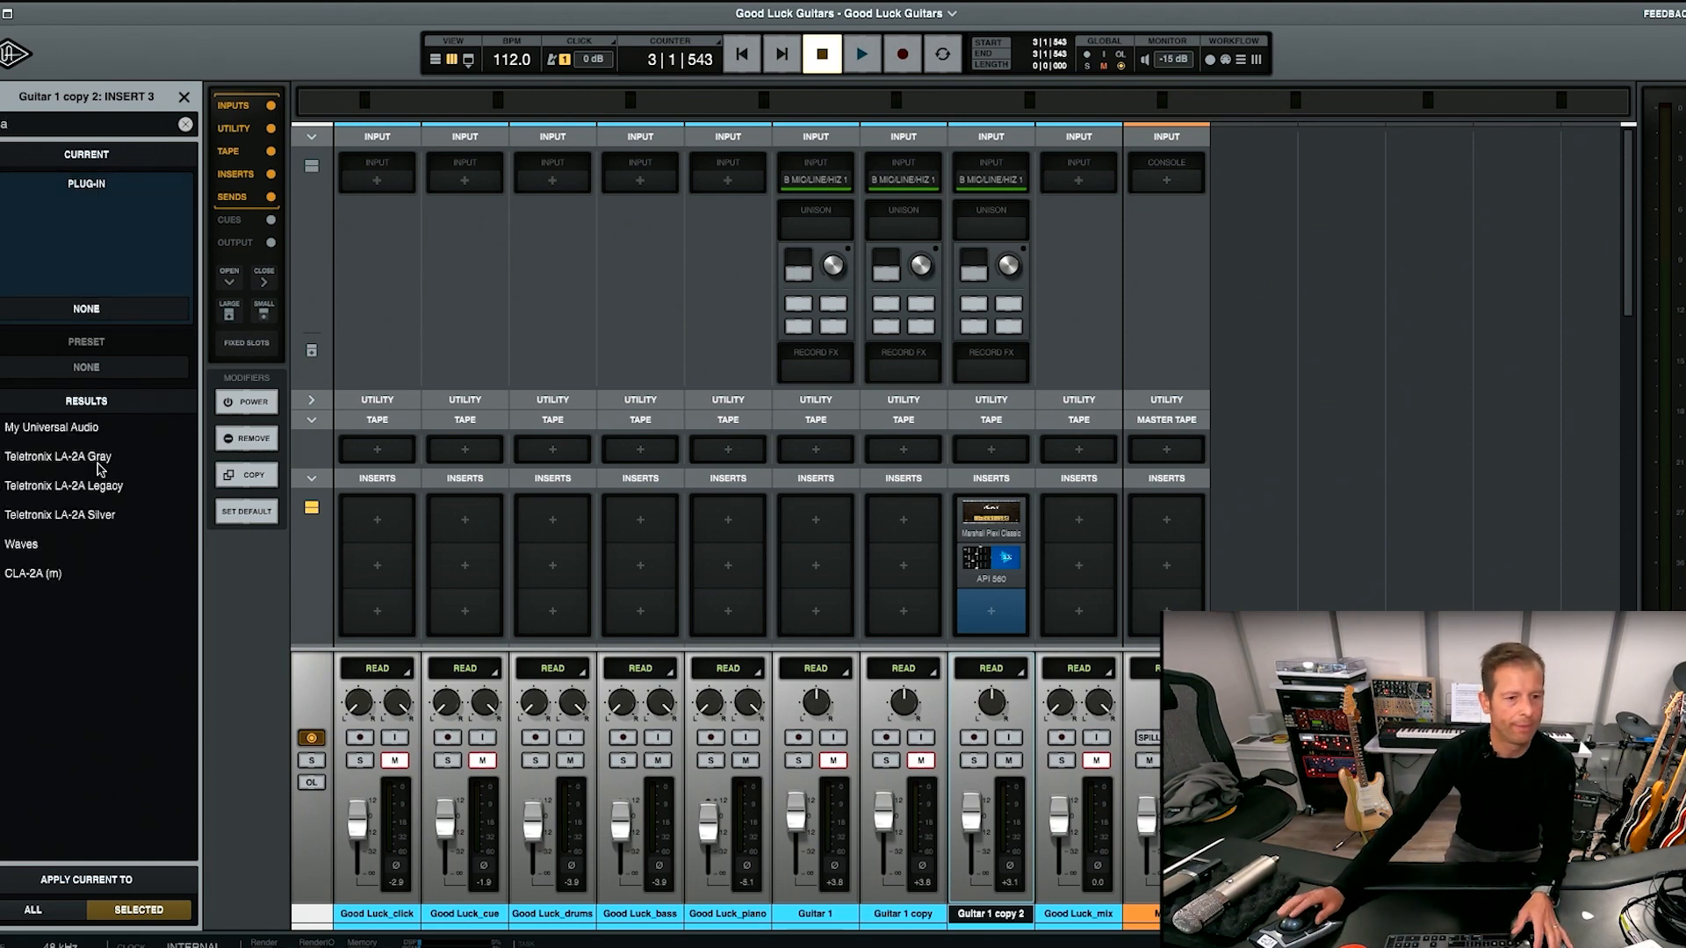
left_click(92, 488)
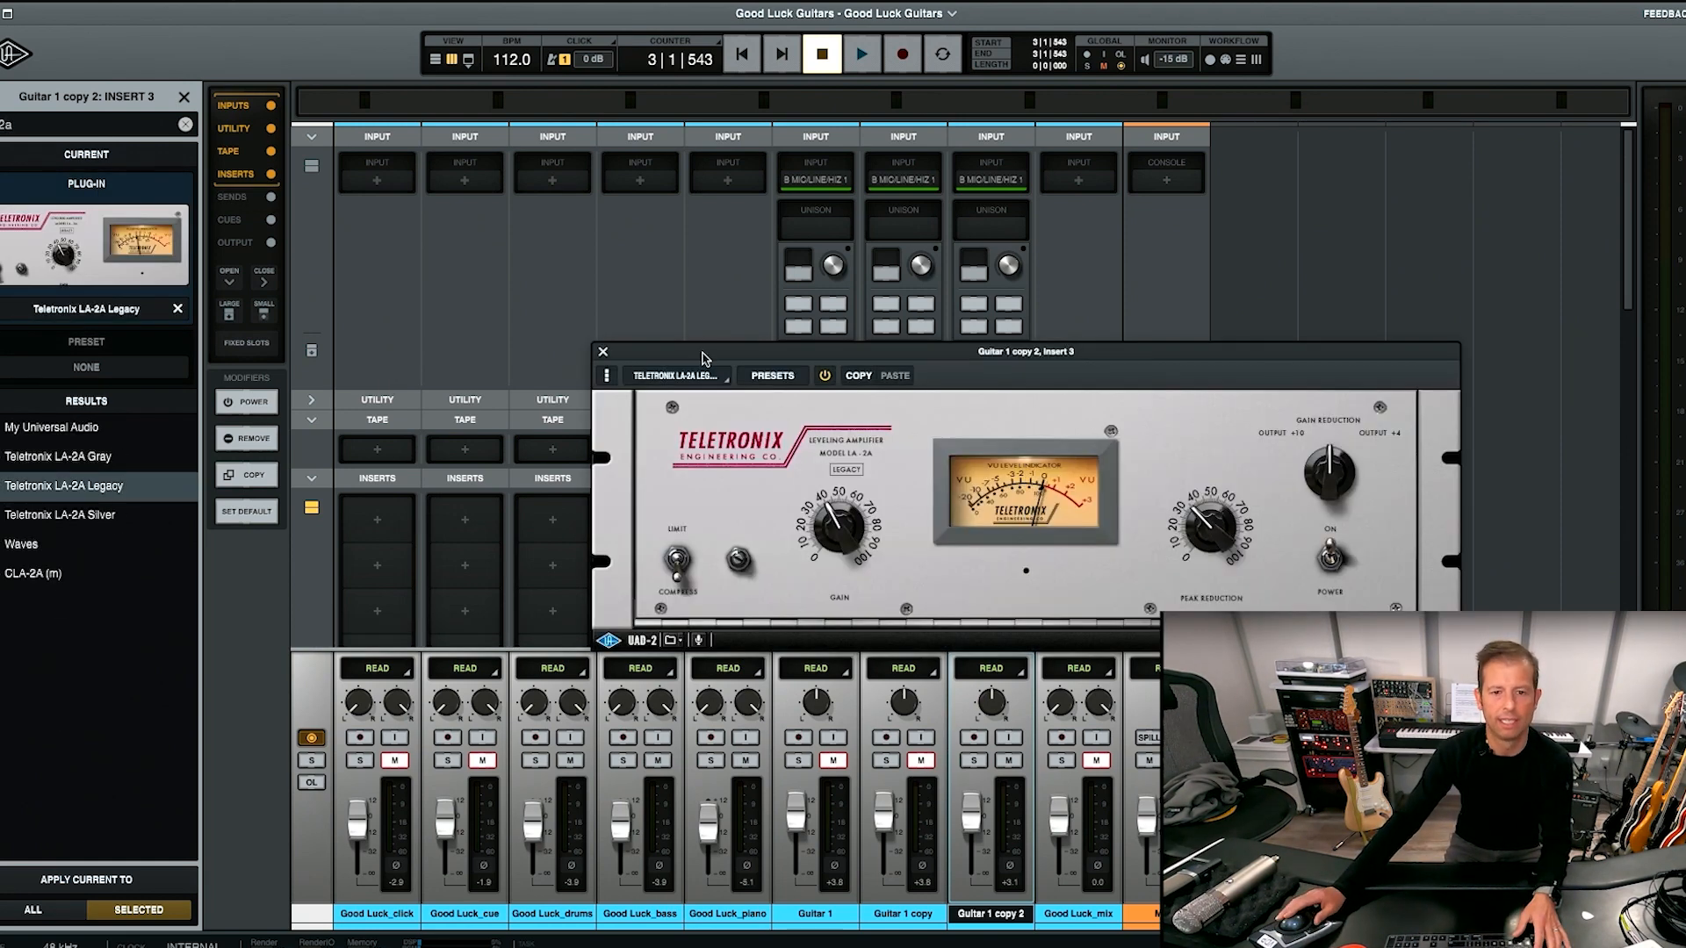
- Move the LA-2A plug-in window clear of the track's inserts and load its Medium Compression preset
left_click_drag(704, 355, 186, 138)
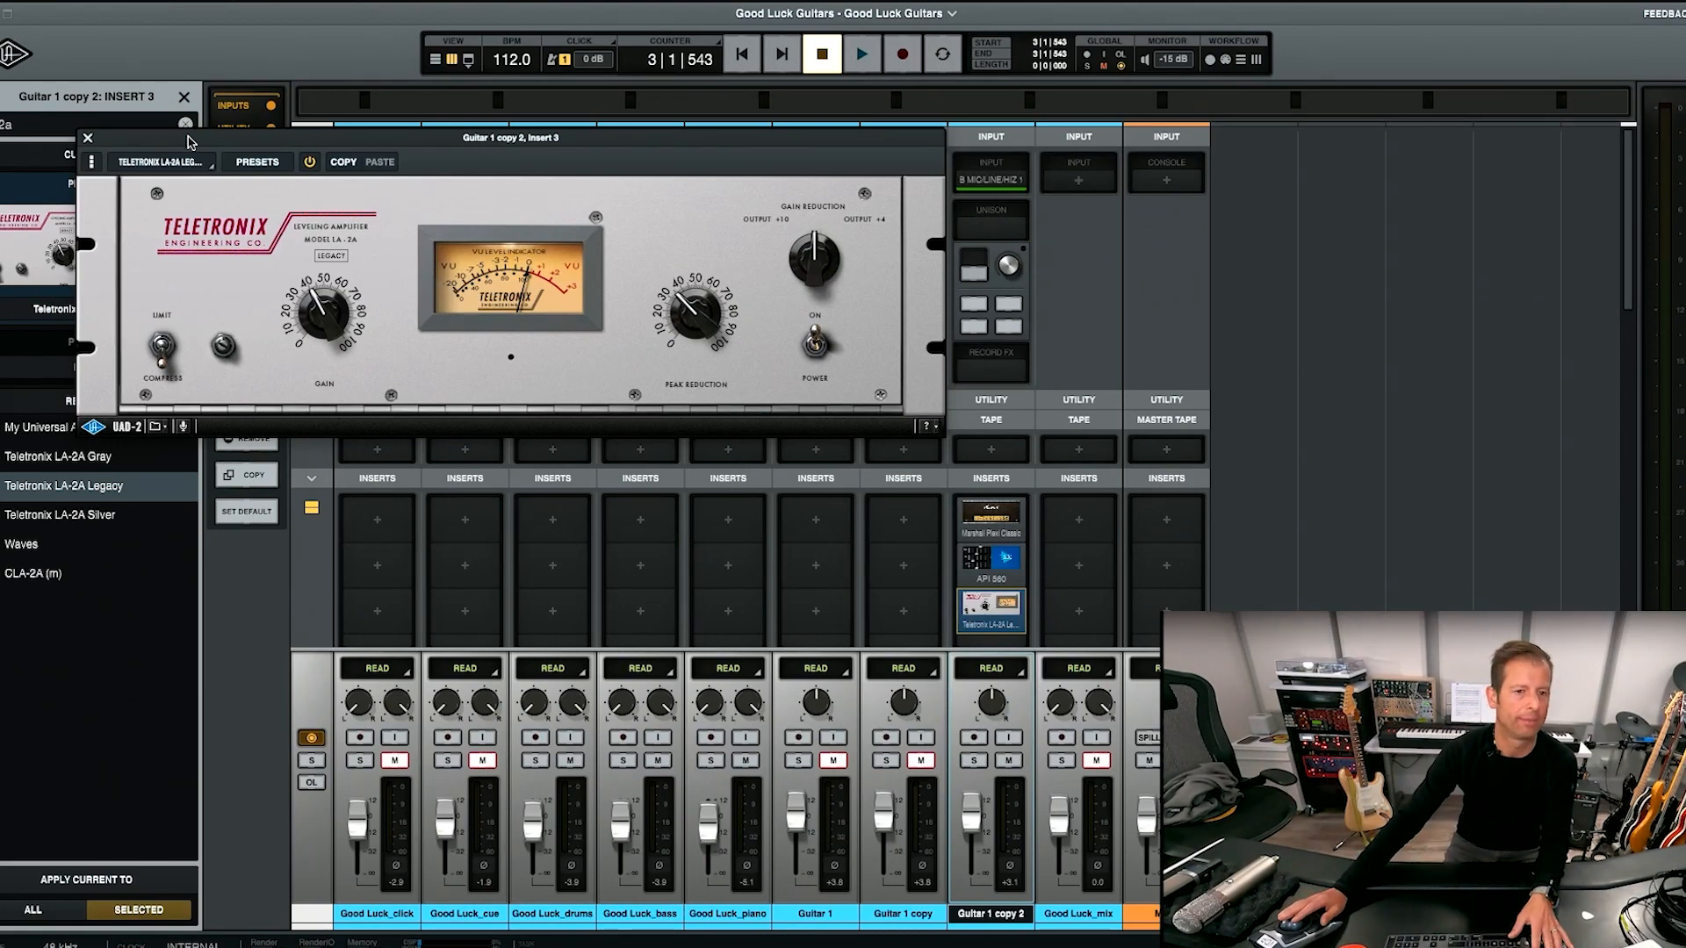
left_click_drag(188, 141, 246, 132)
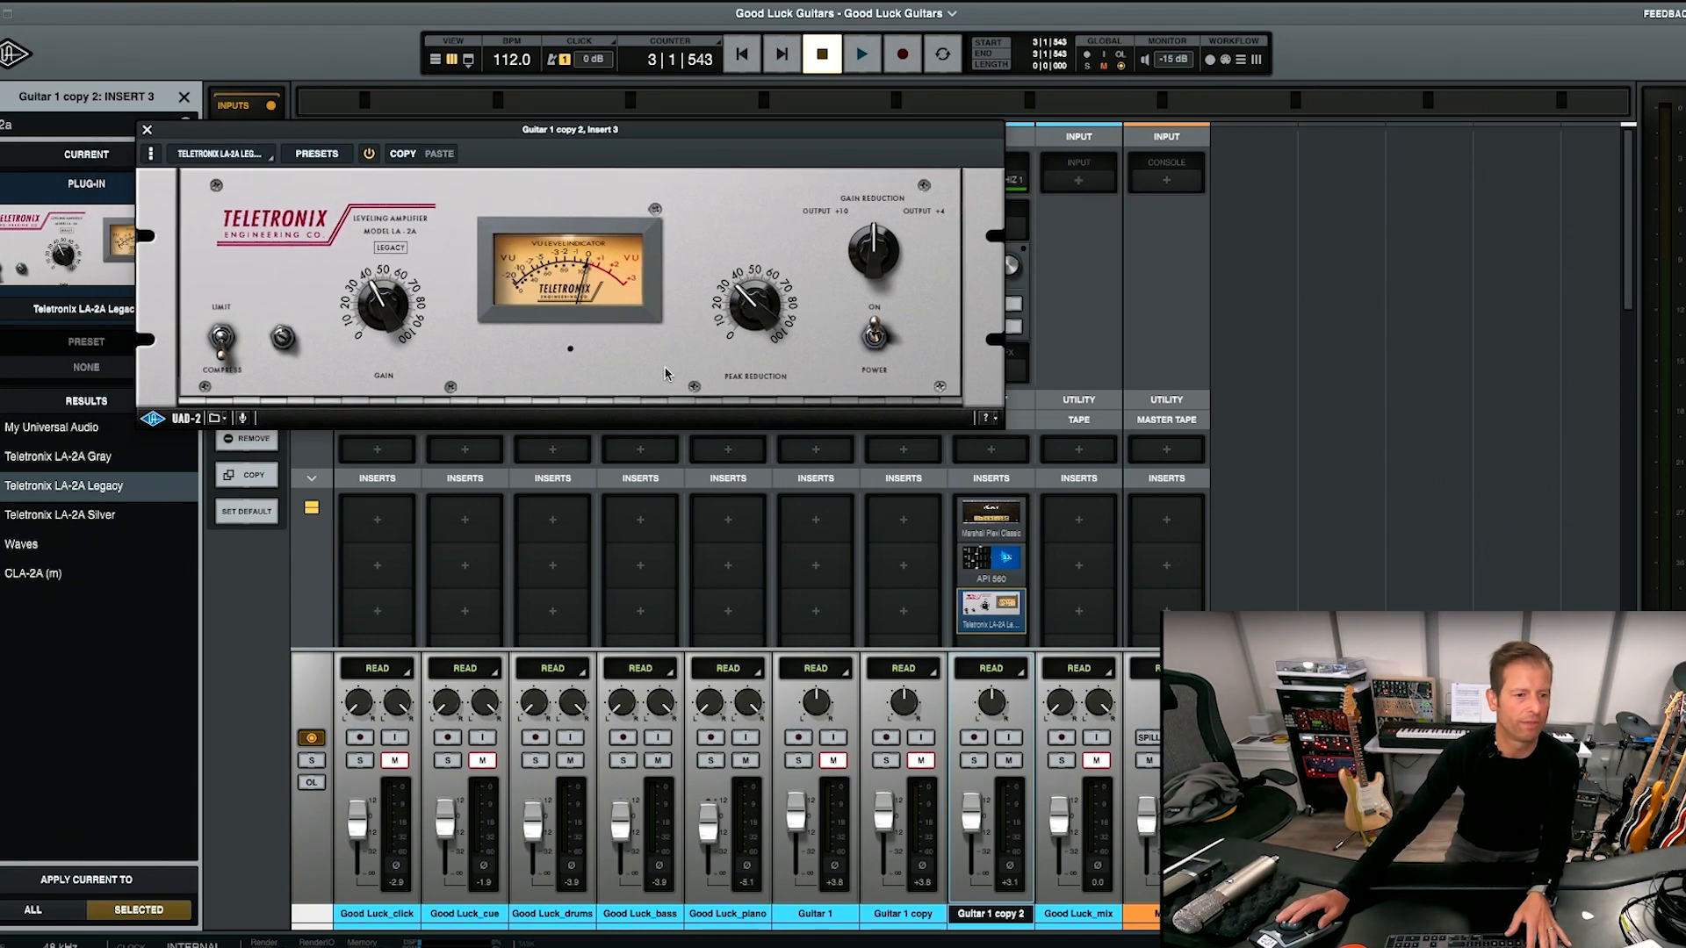
left_click(317, 155)
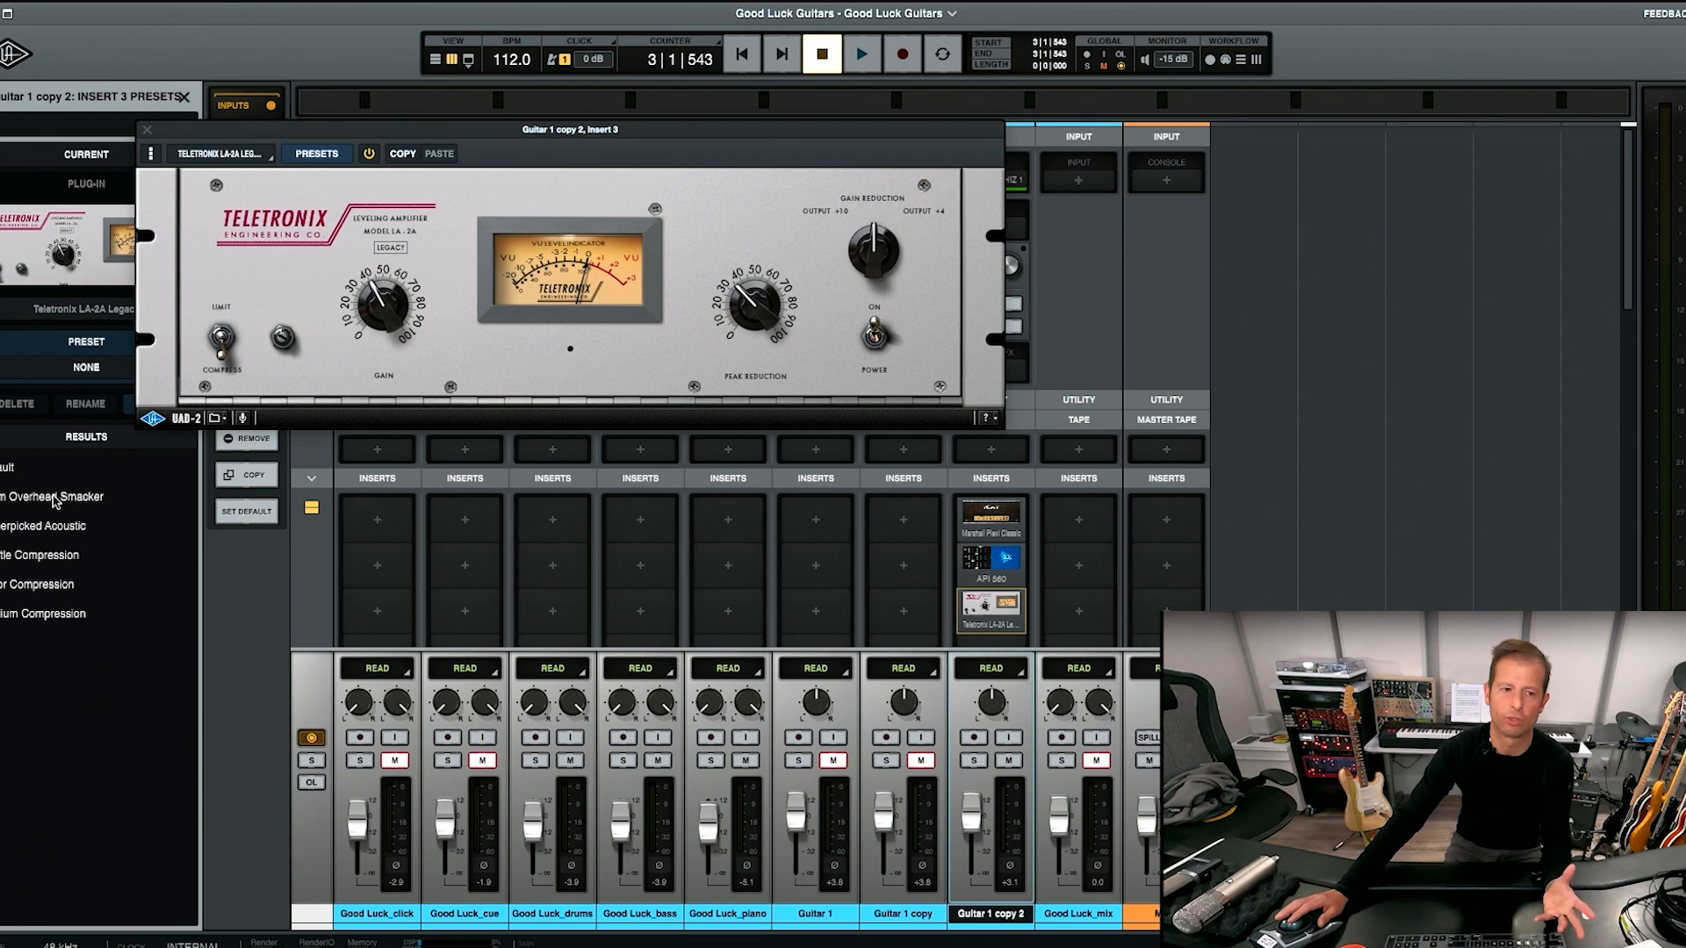
left_click(46, 615)
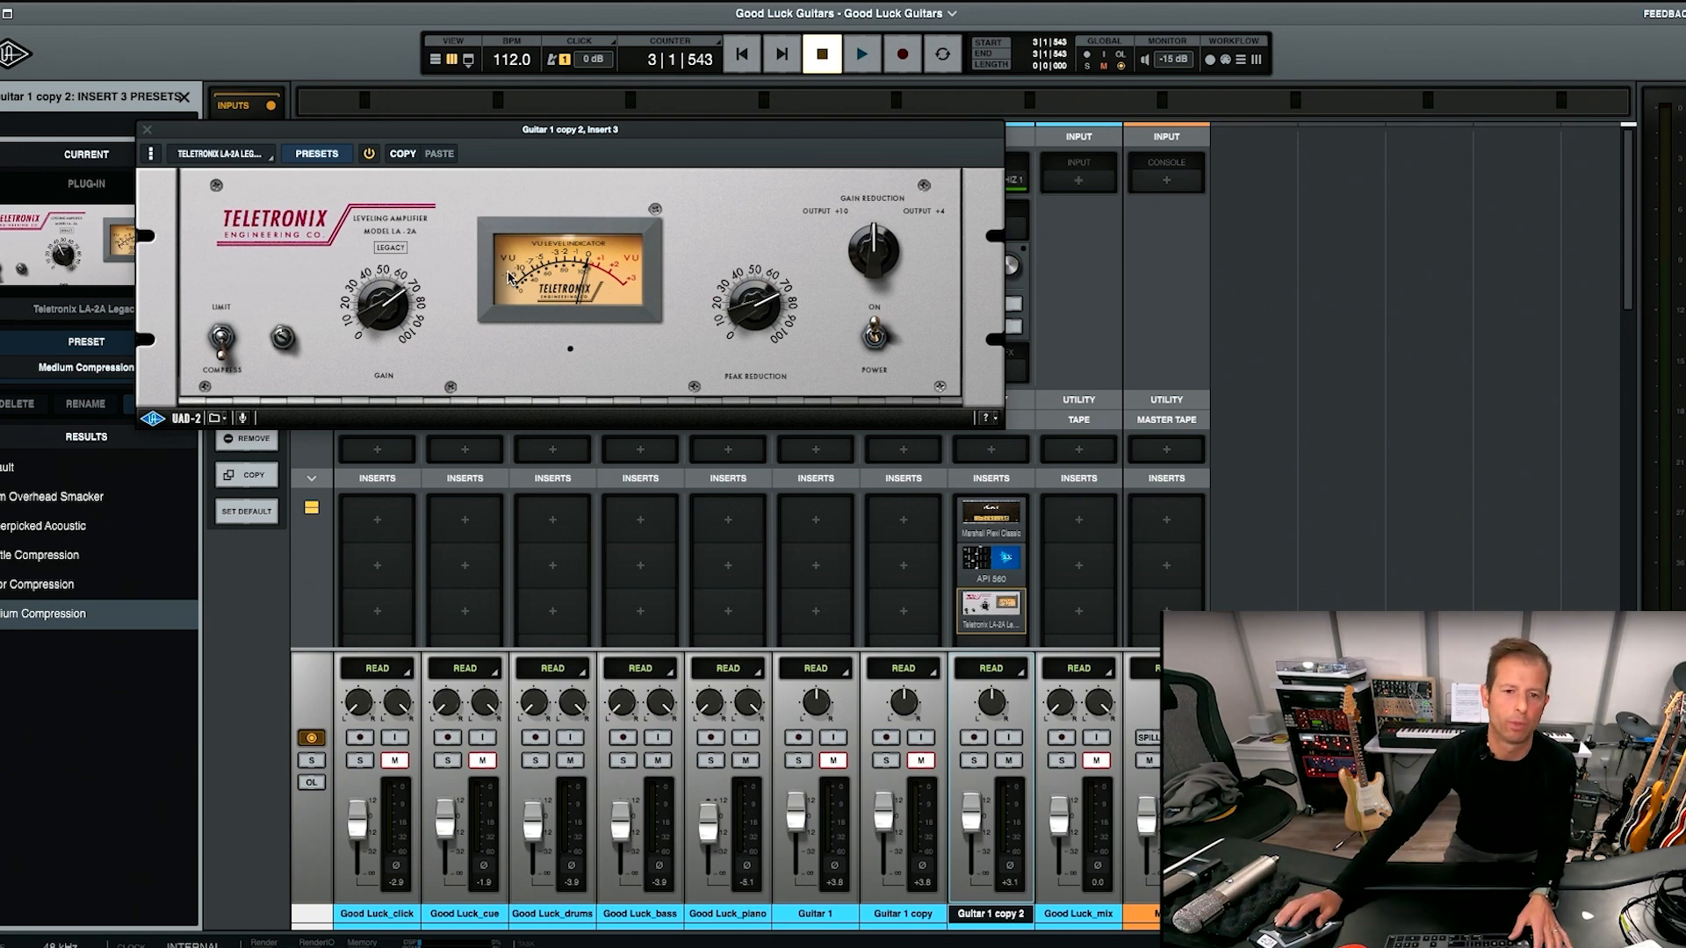
- Play the mix and compare Guitar 1 copy 2 with the LA-2A bypassed and active
key("space")
left_click(368, 154)
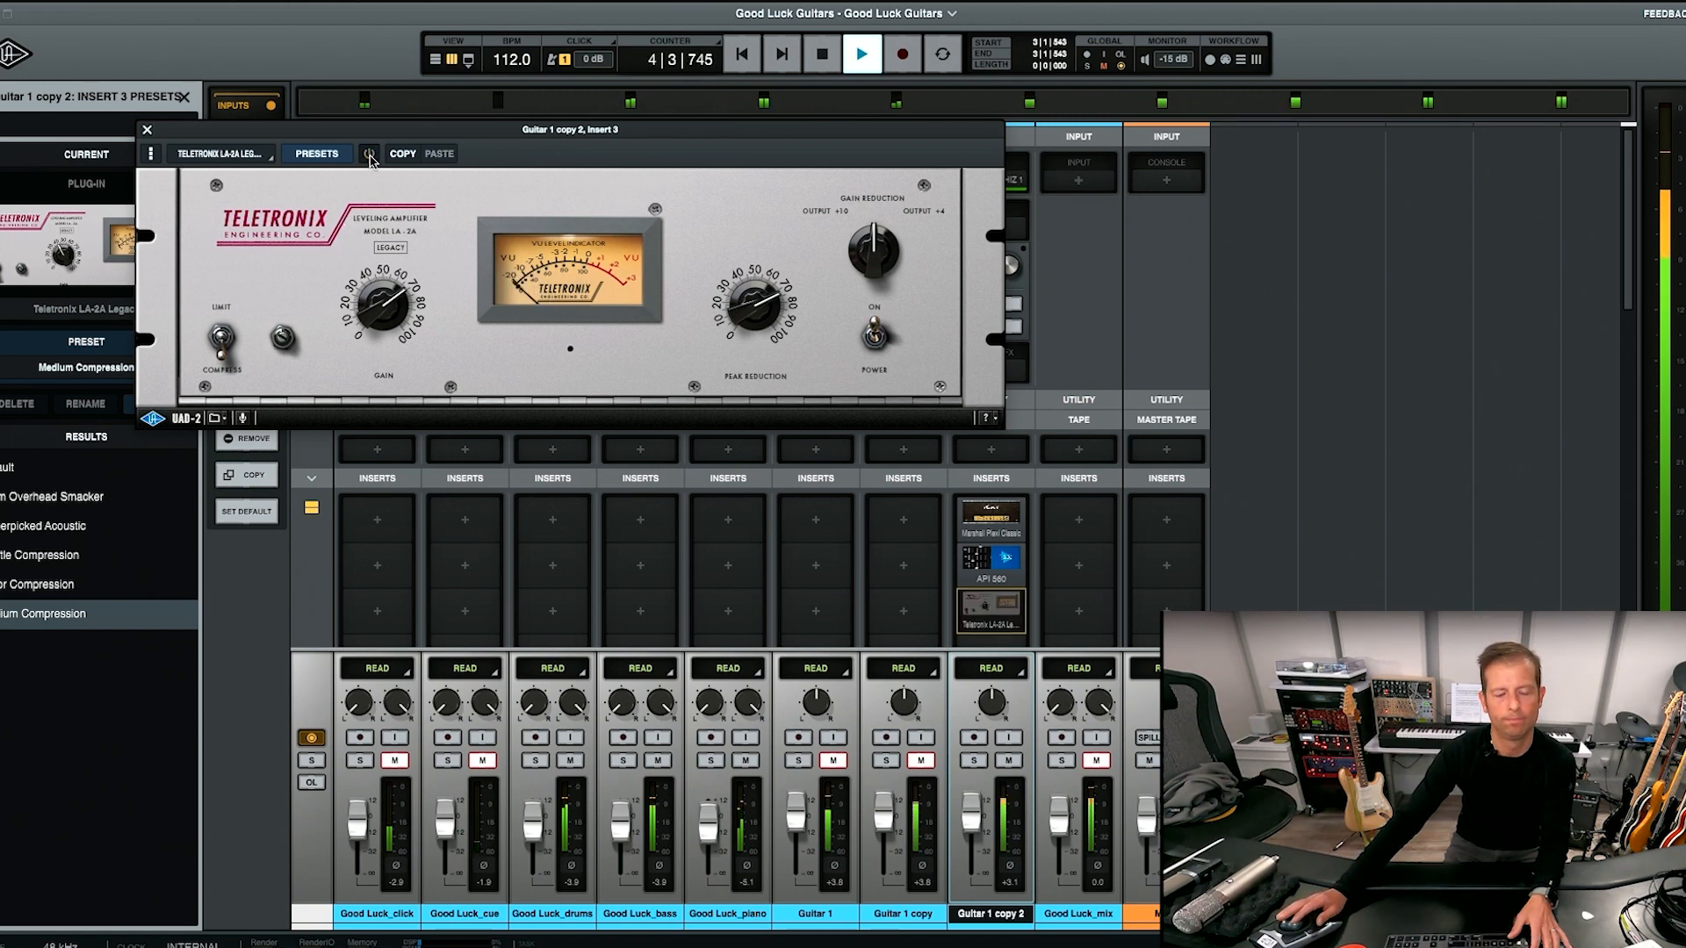
left_click(370, 155)
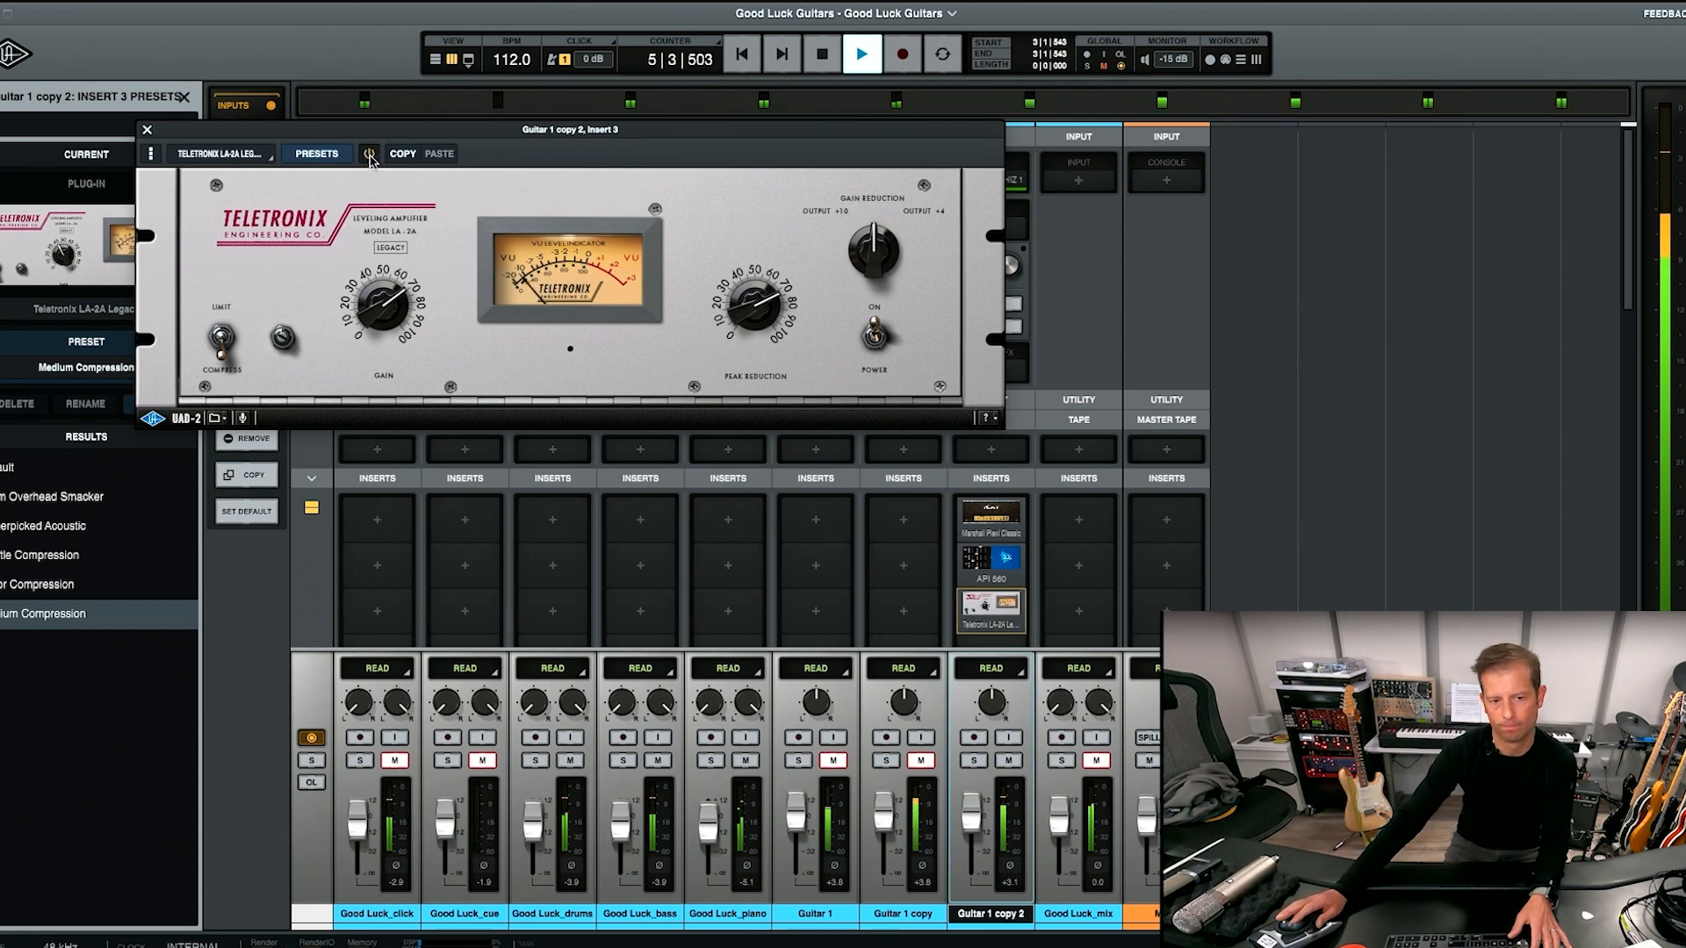
left_click(370, 155)
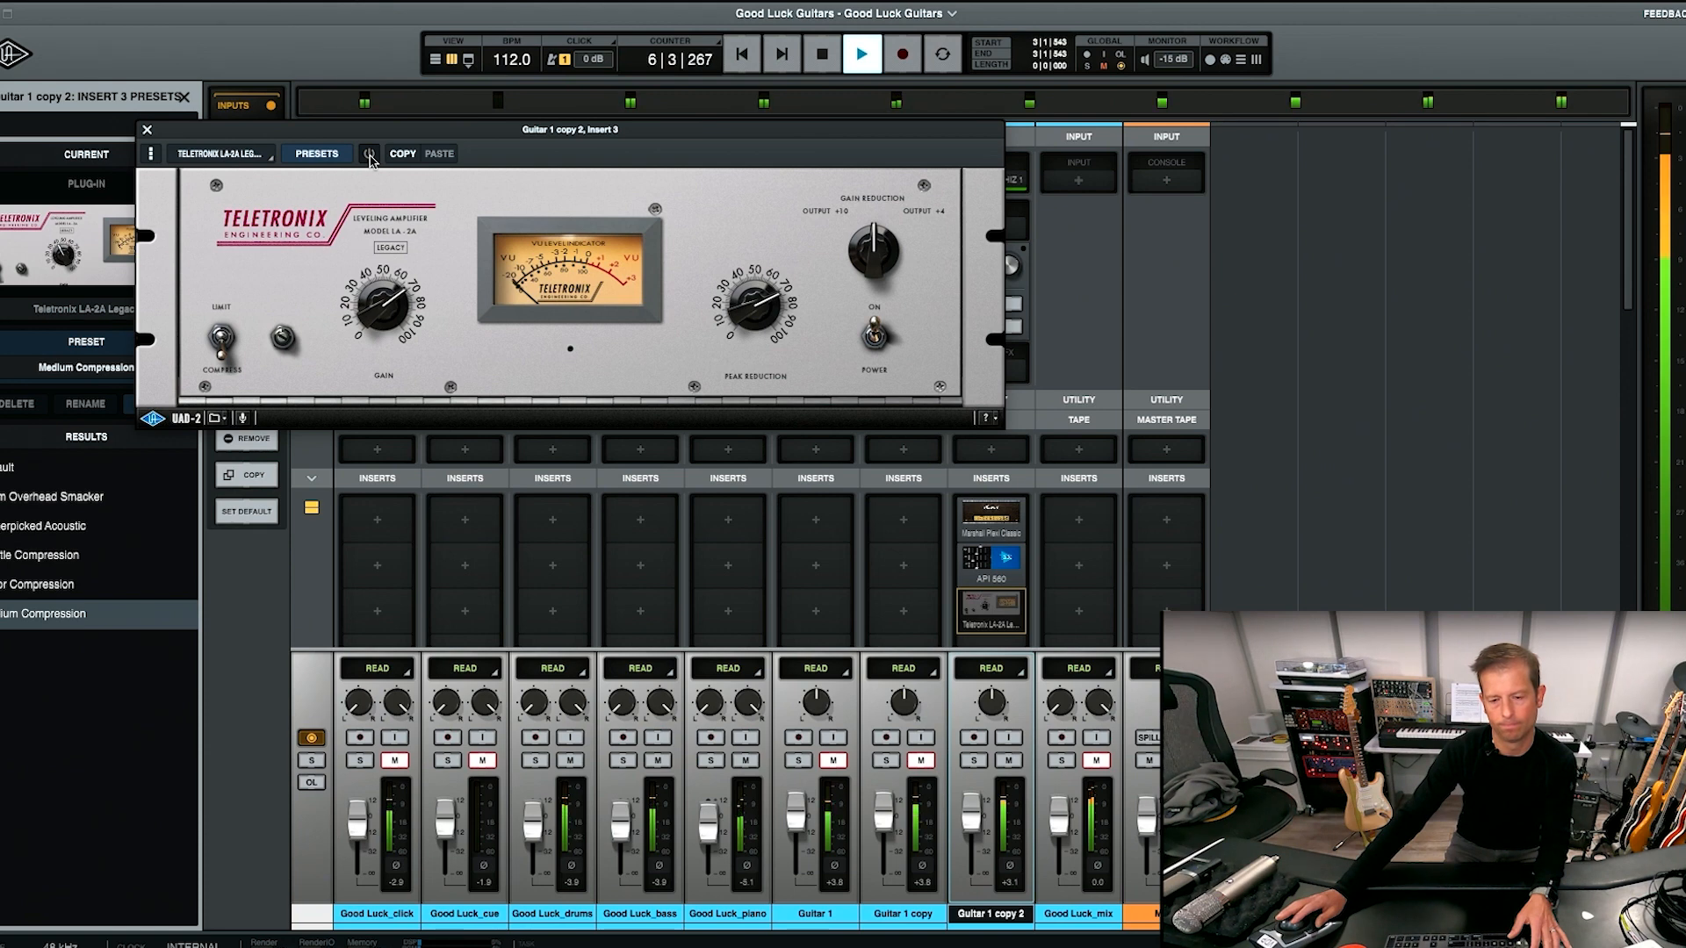
left_click(370, 156)
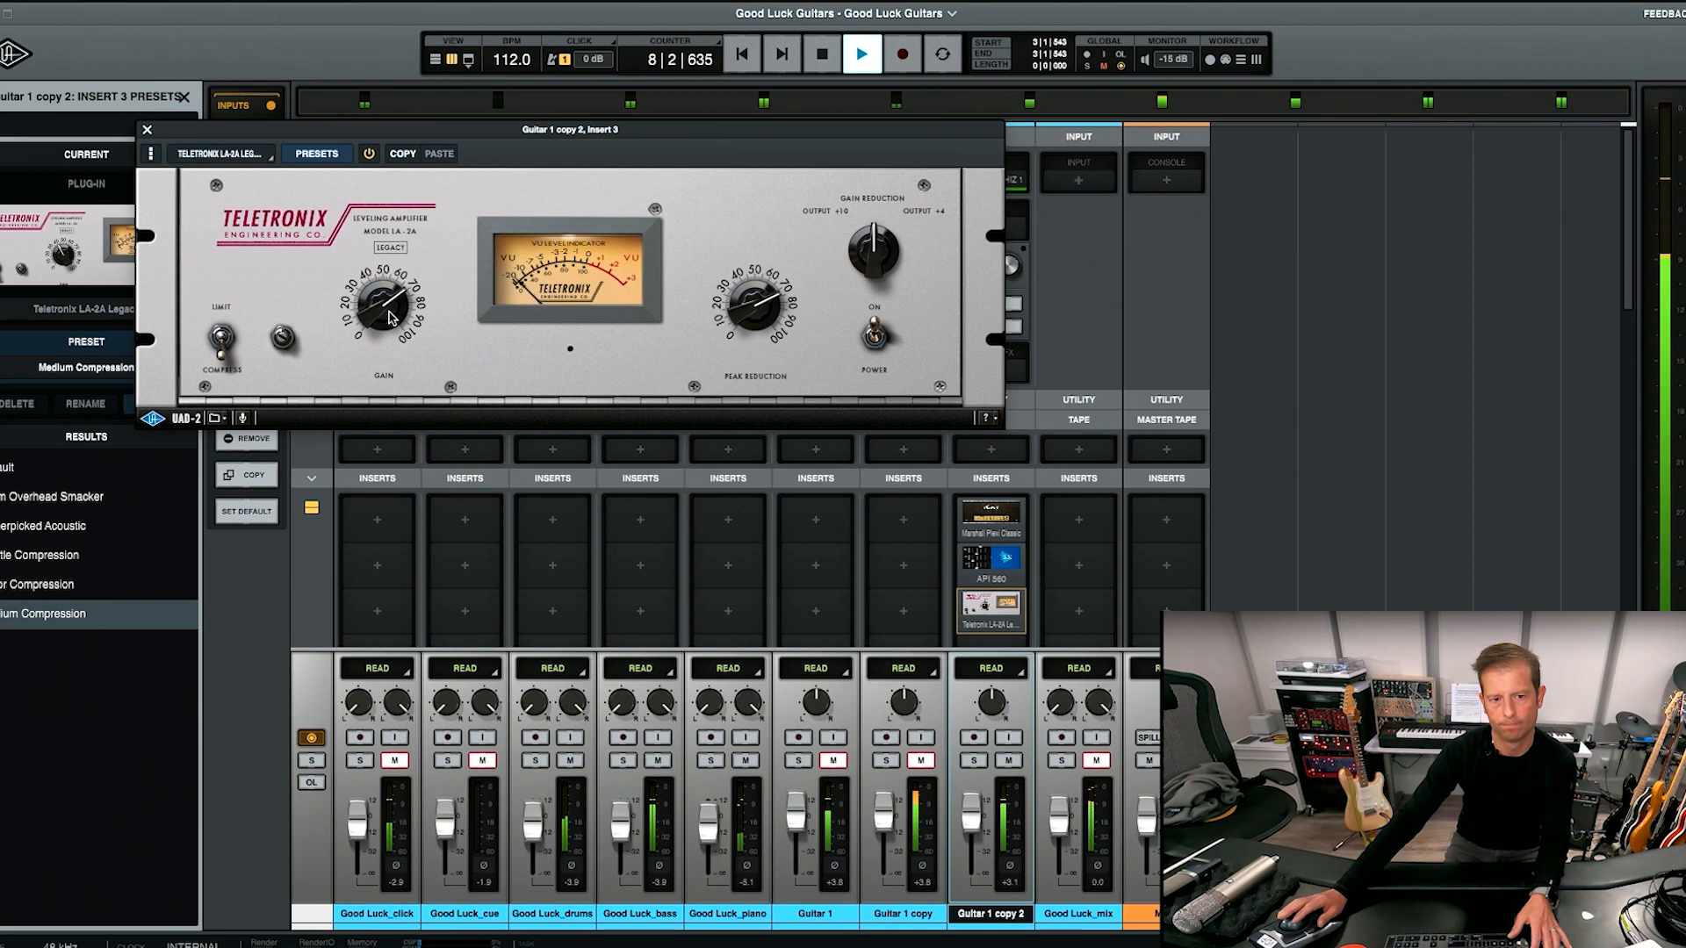
key("space")
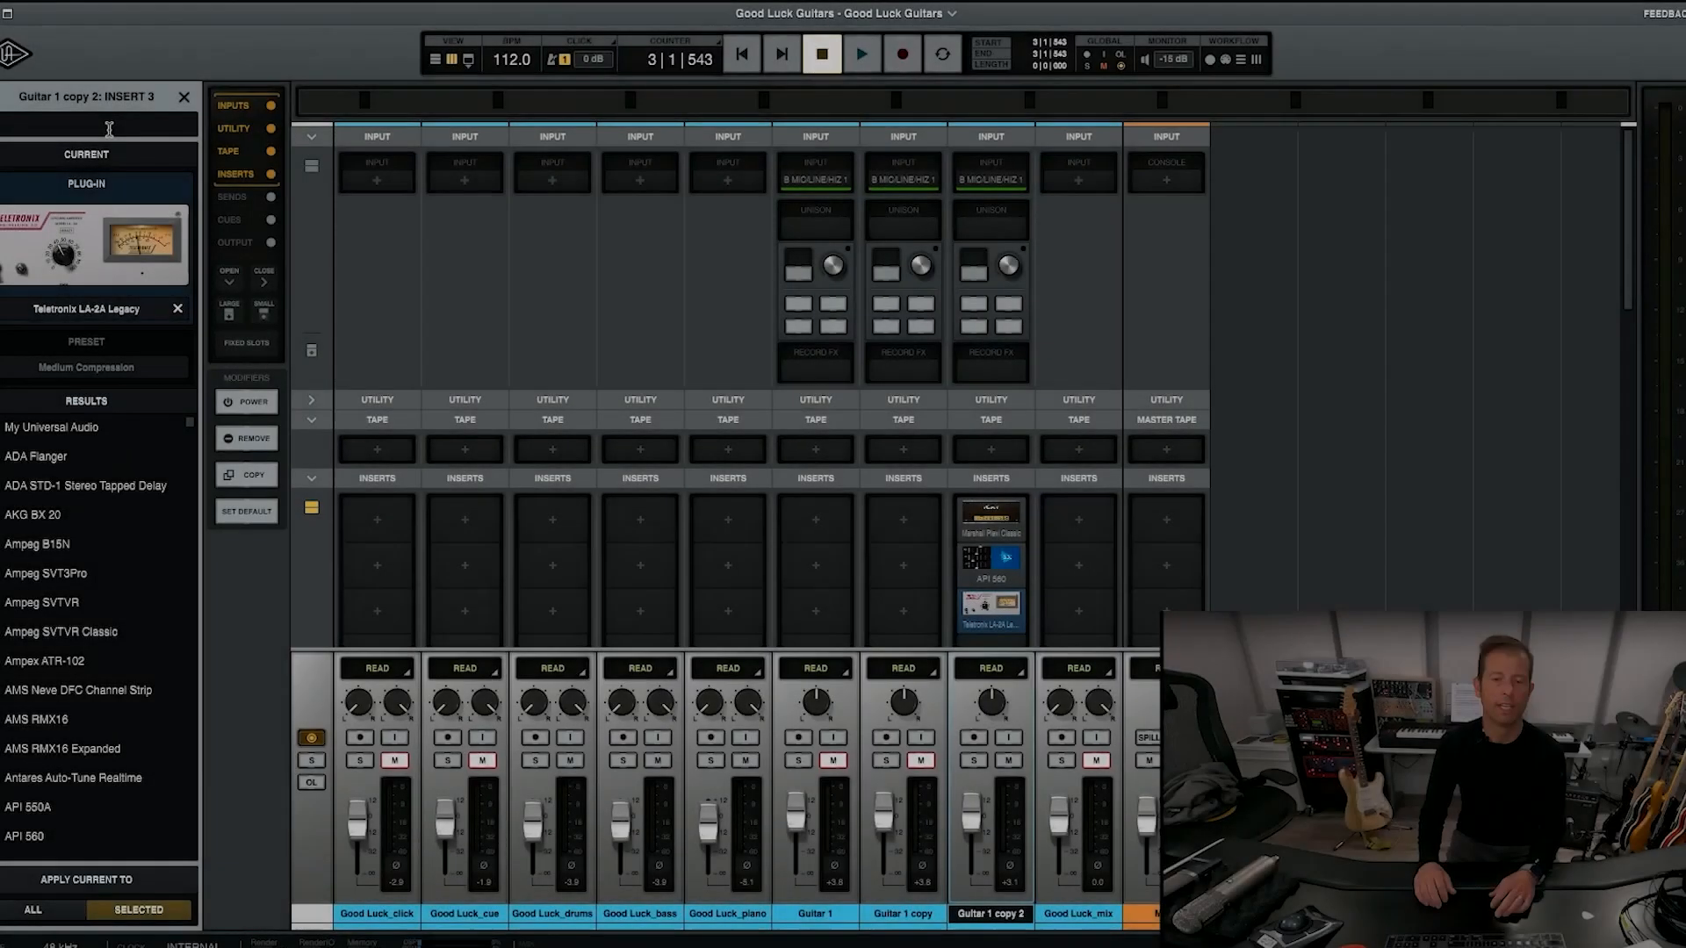
- Replace the LA-2A in insert 3 with the UA 1176LN Legacy and load its Guitar Solo Tamer preset
type("1176")
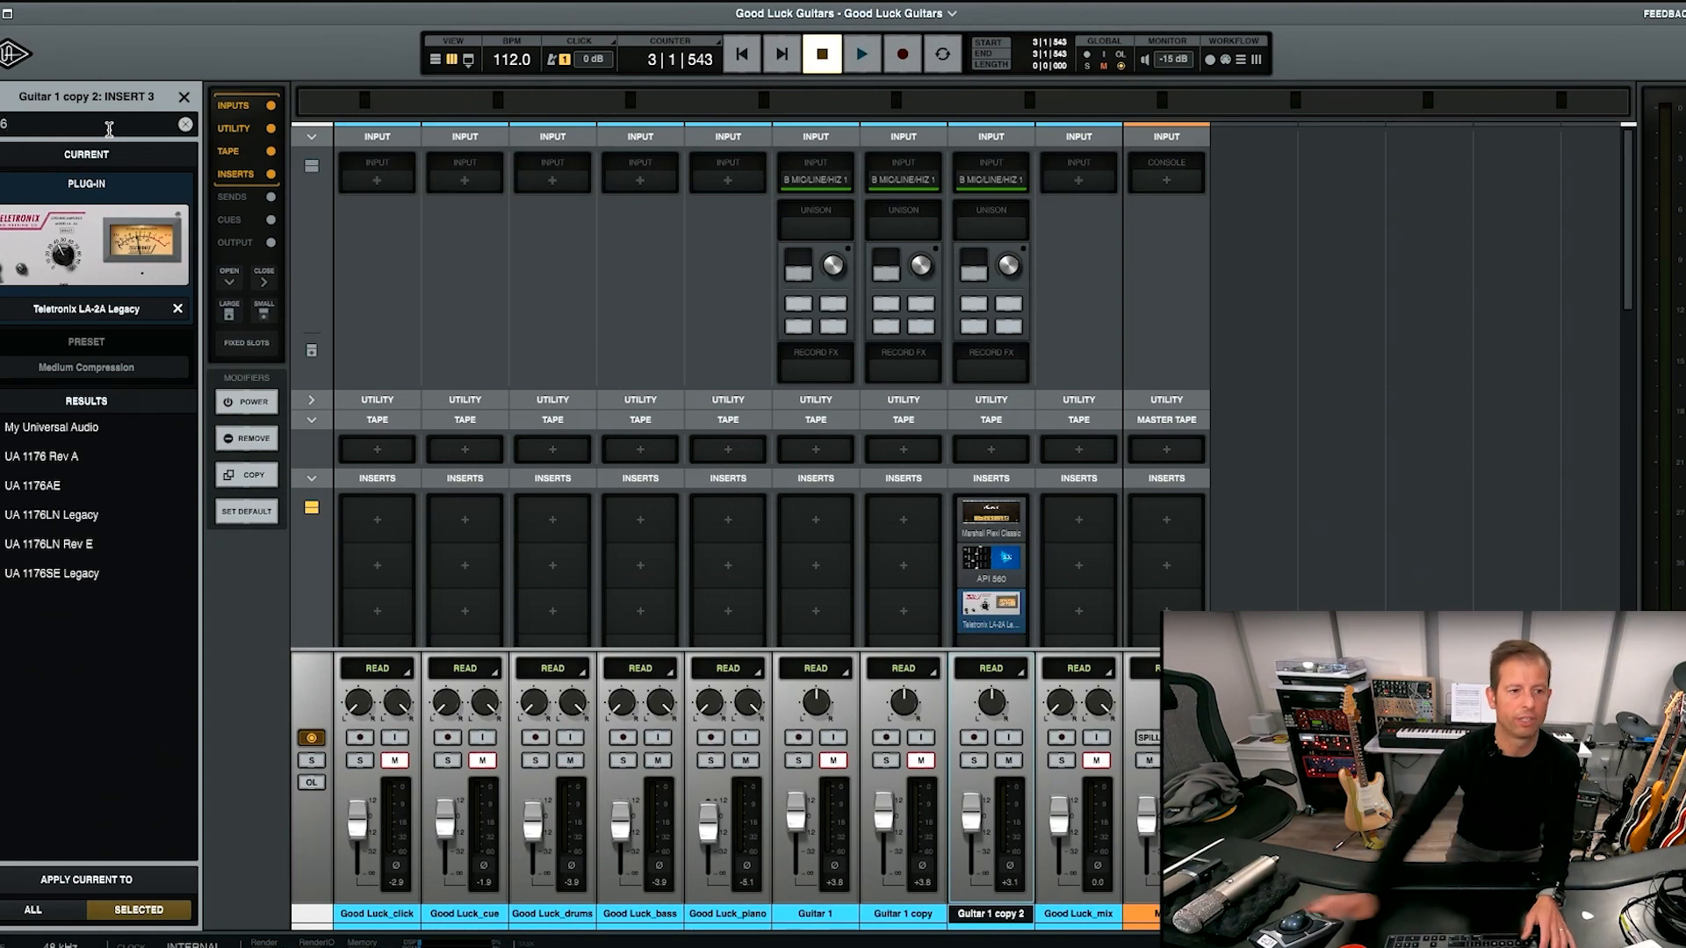
left_click(83, 516)
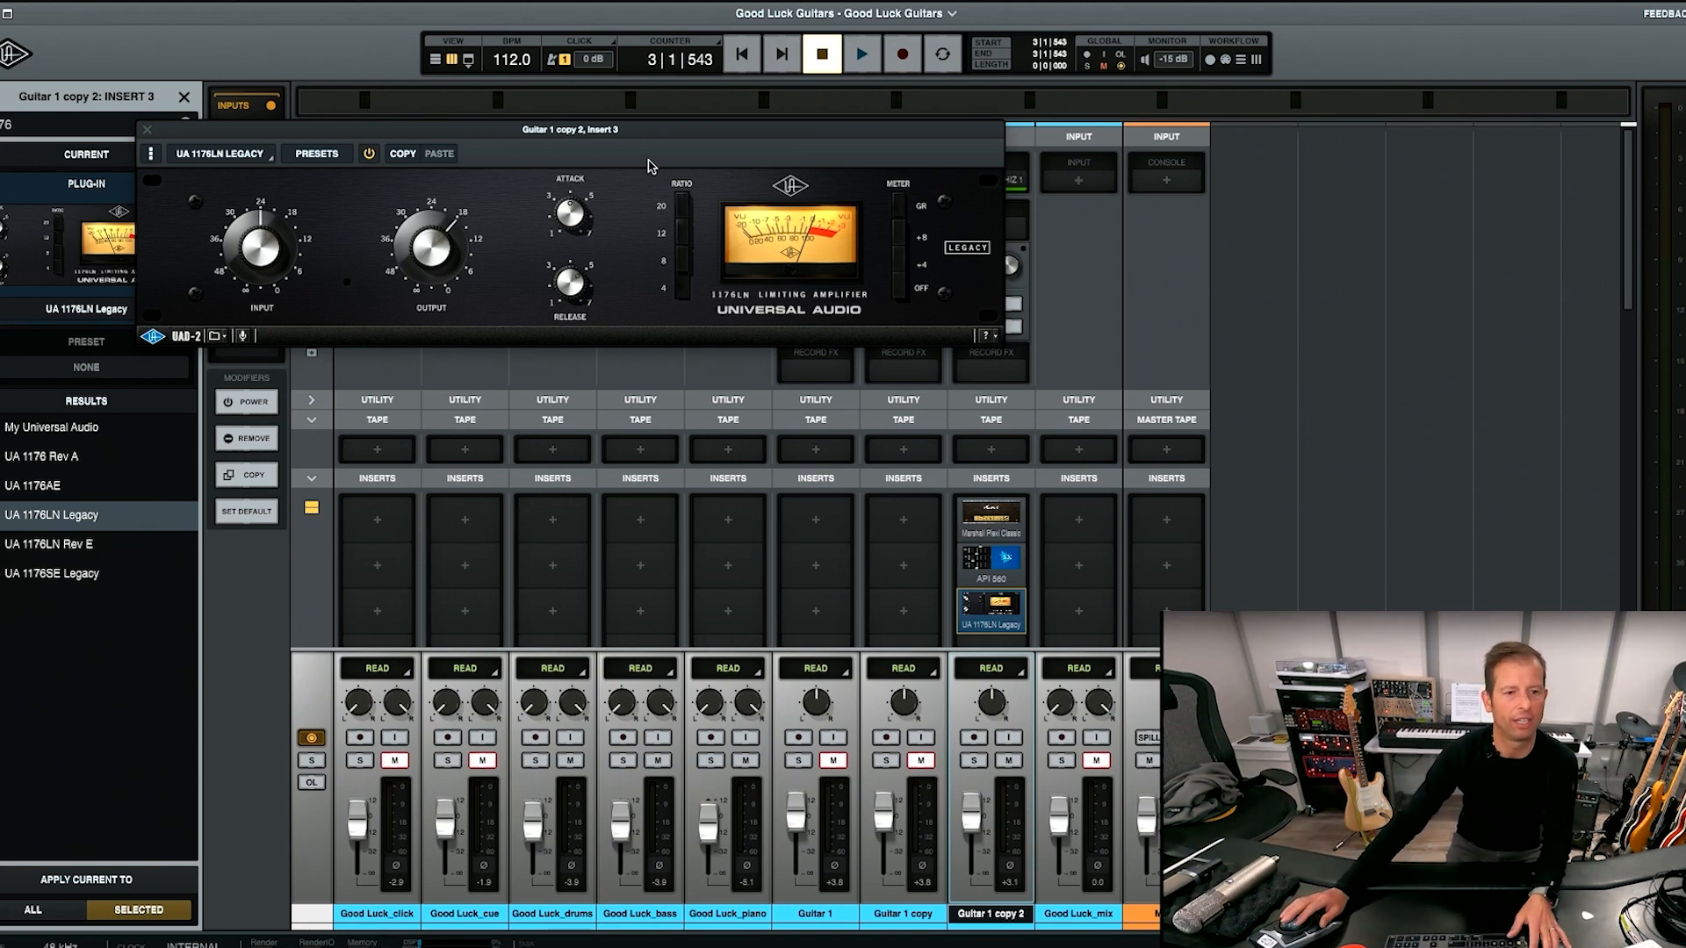
left_click(317, 154)
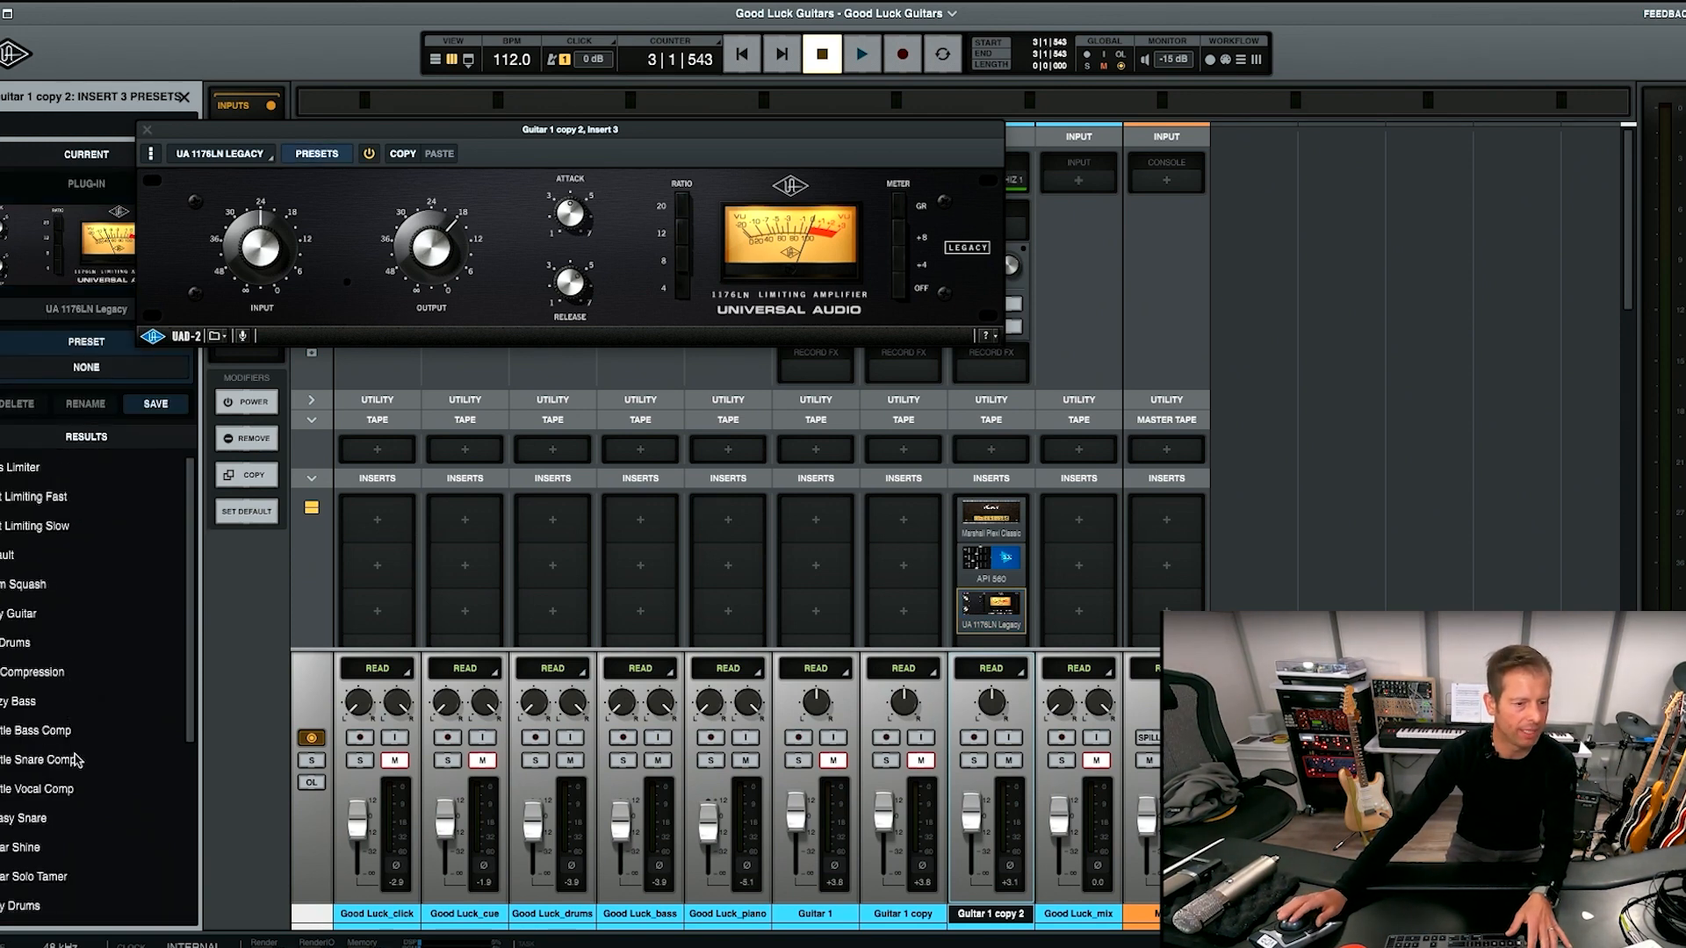
left_click(39, 876)
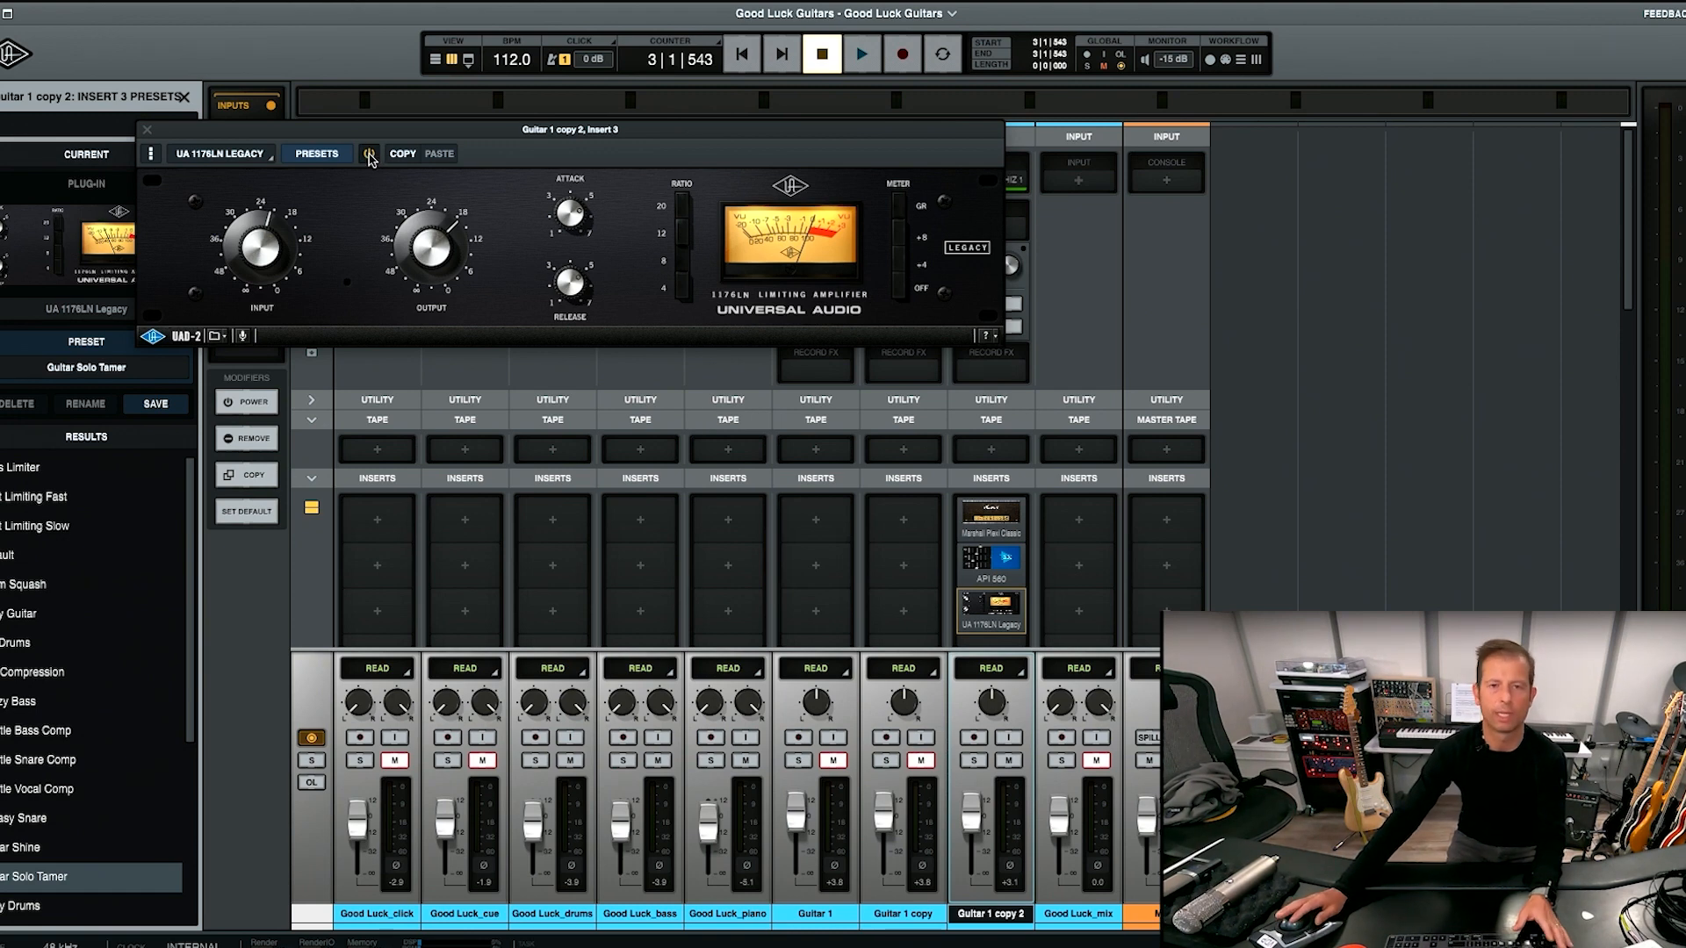
- Play the mix and compare the guitar with the 1176LN bypassed and active
key("space")
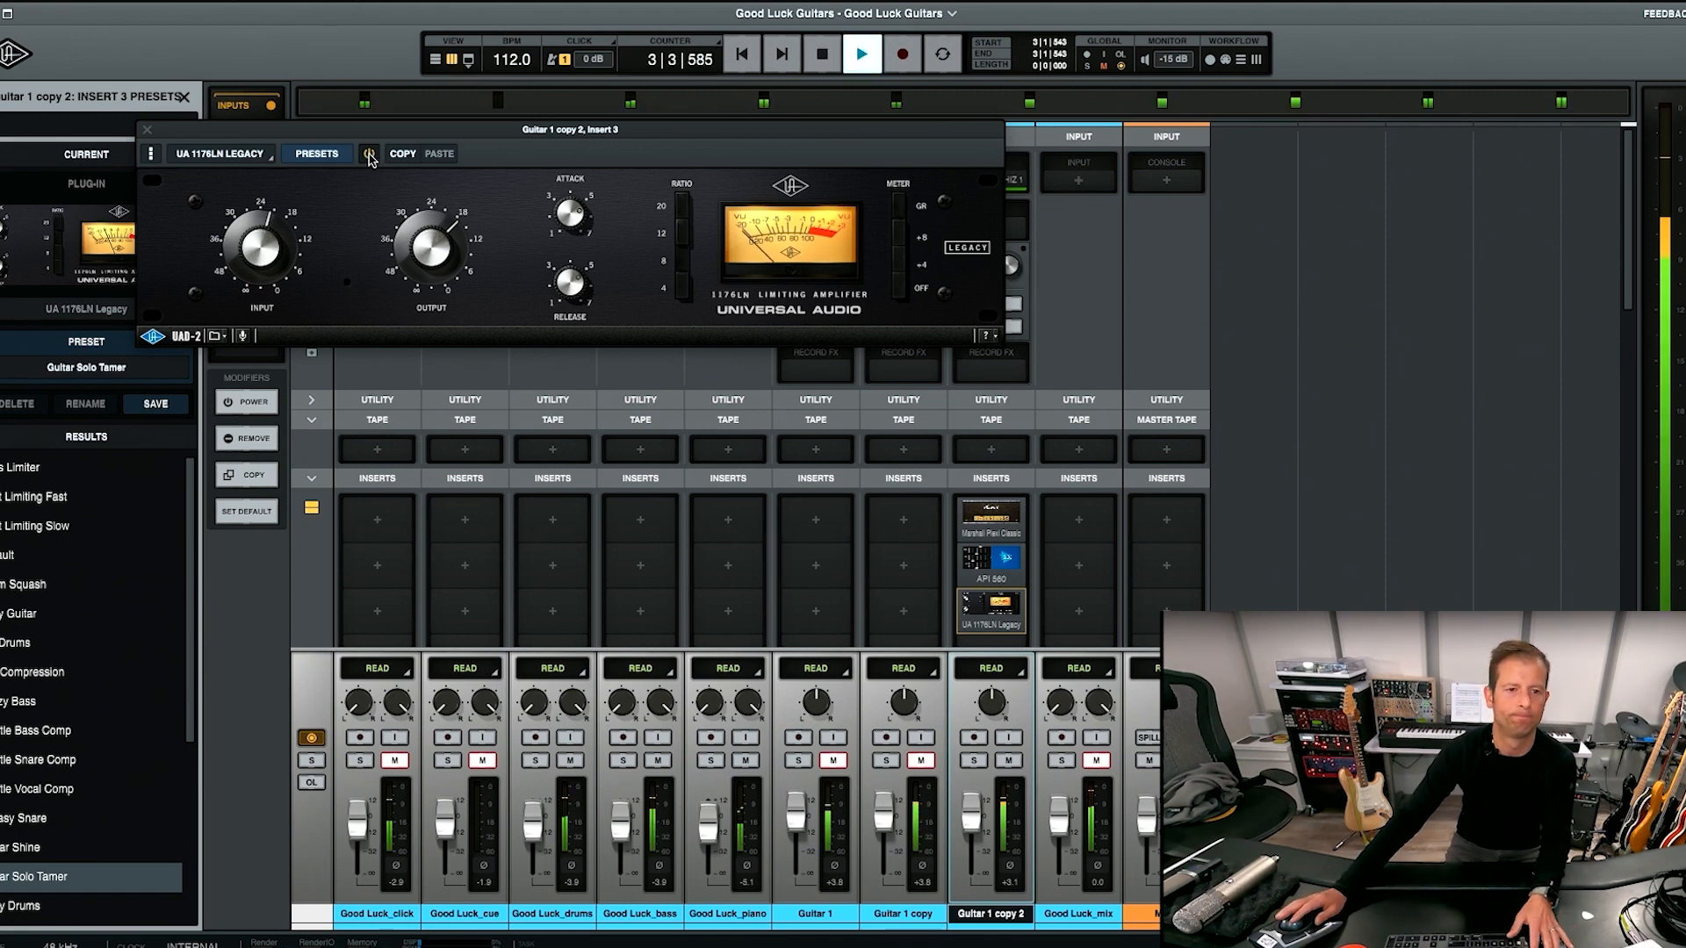
left_click(369, 154)
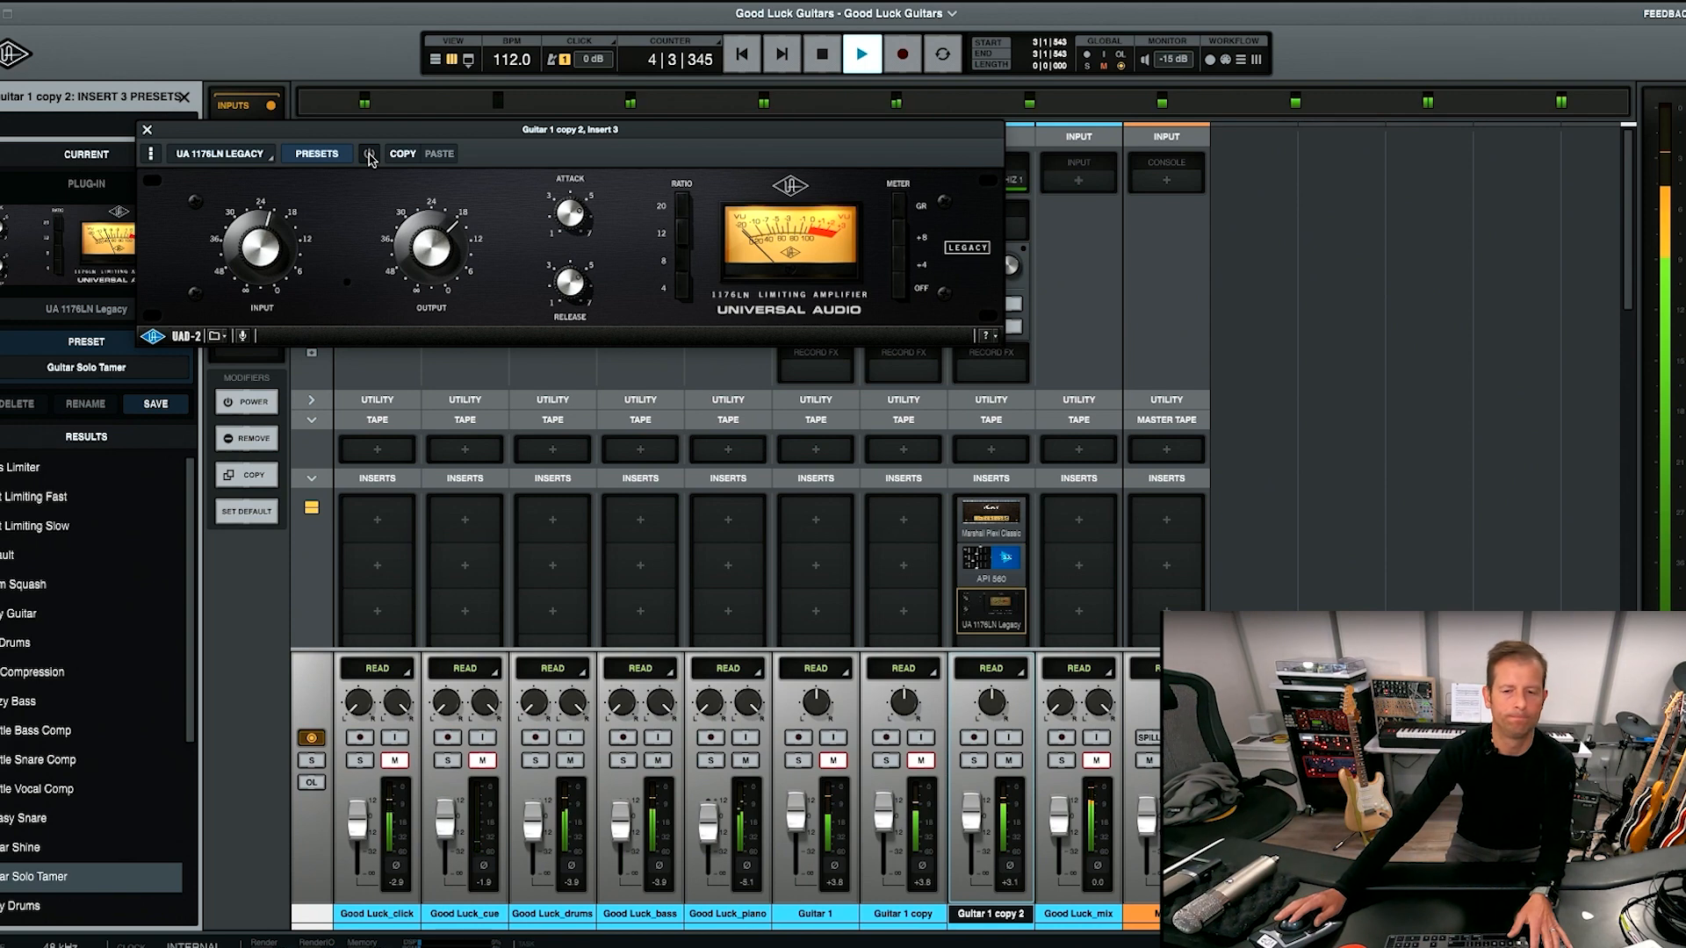
left_click(370, 155)
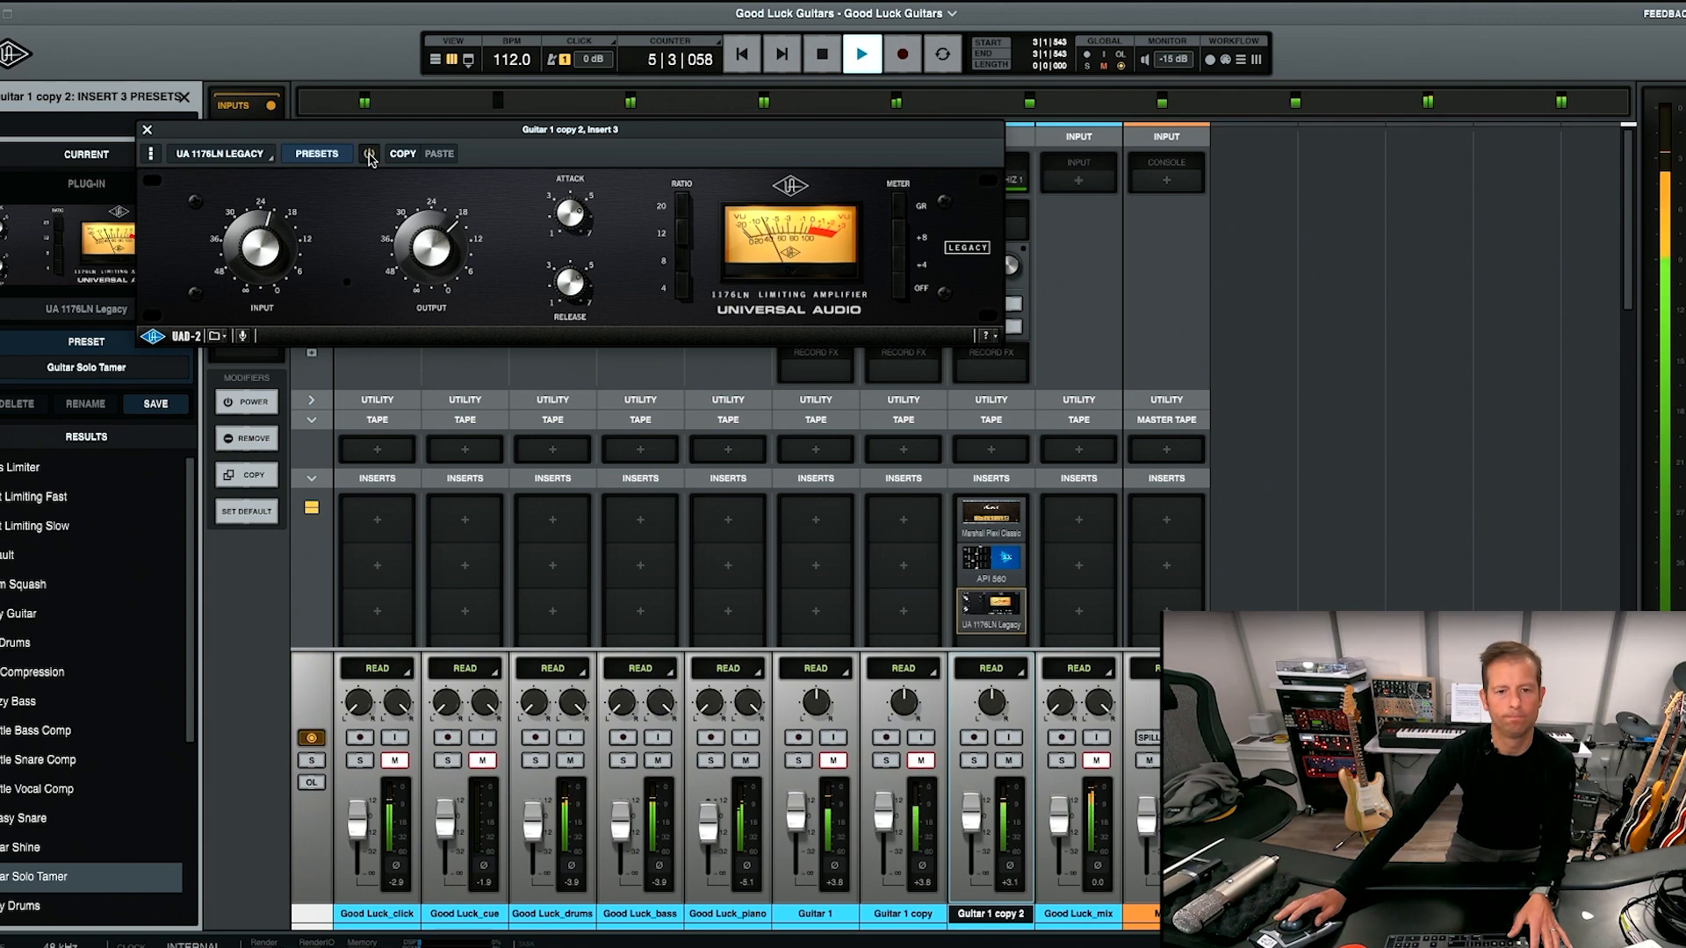
left_click(370, 155)
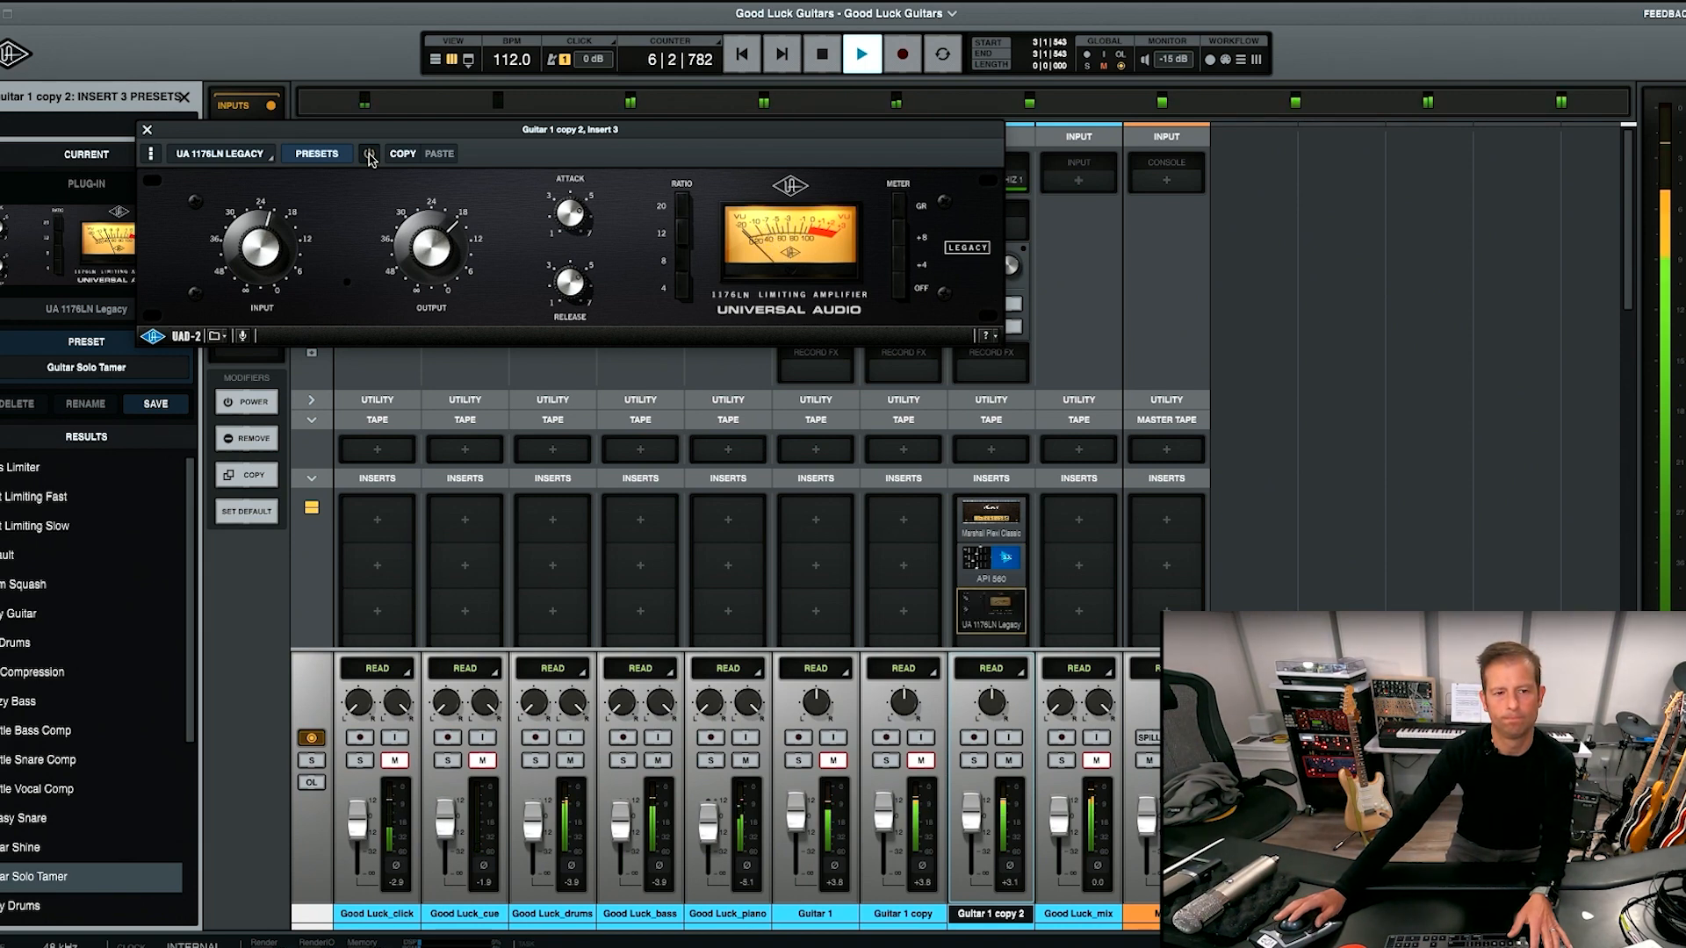
left_click(369, 154)
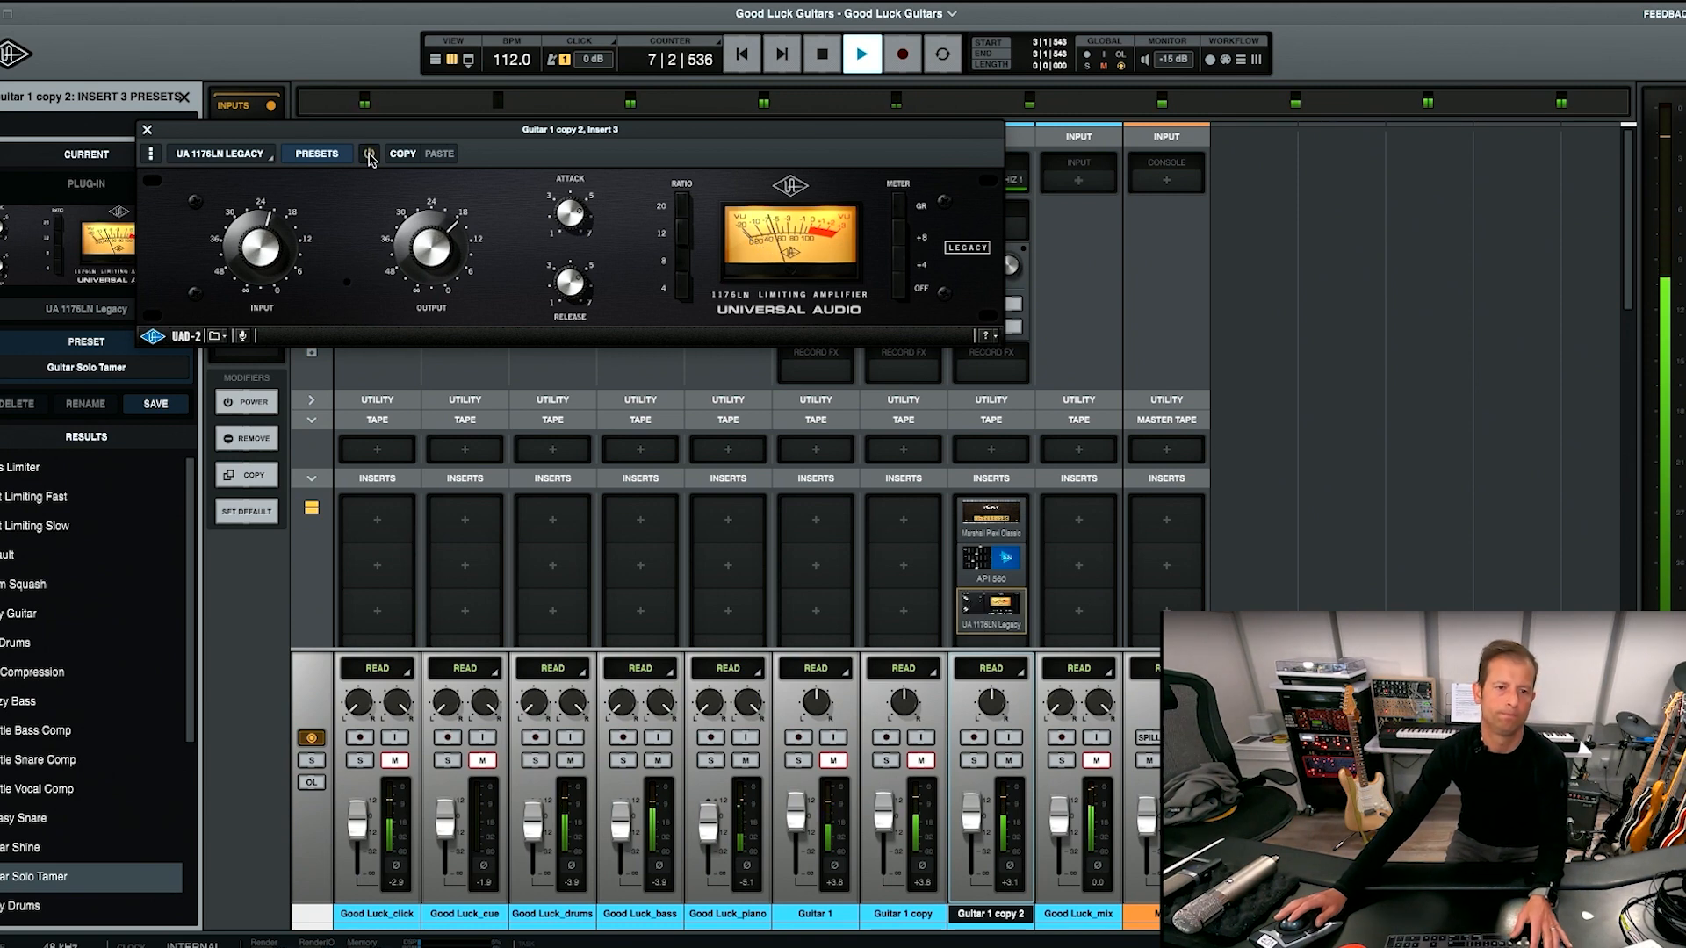
- Close the 1176LN, lower the Guitar 1 copy 2 fader to +2.4 dB and stop playback
left_click(147, 130)
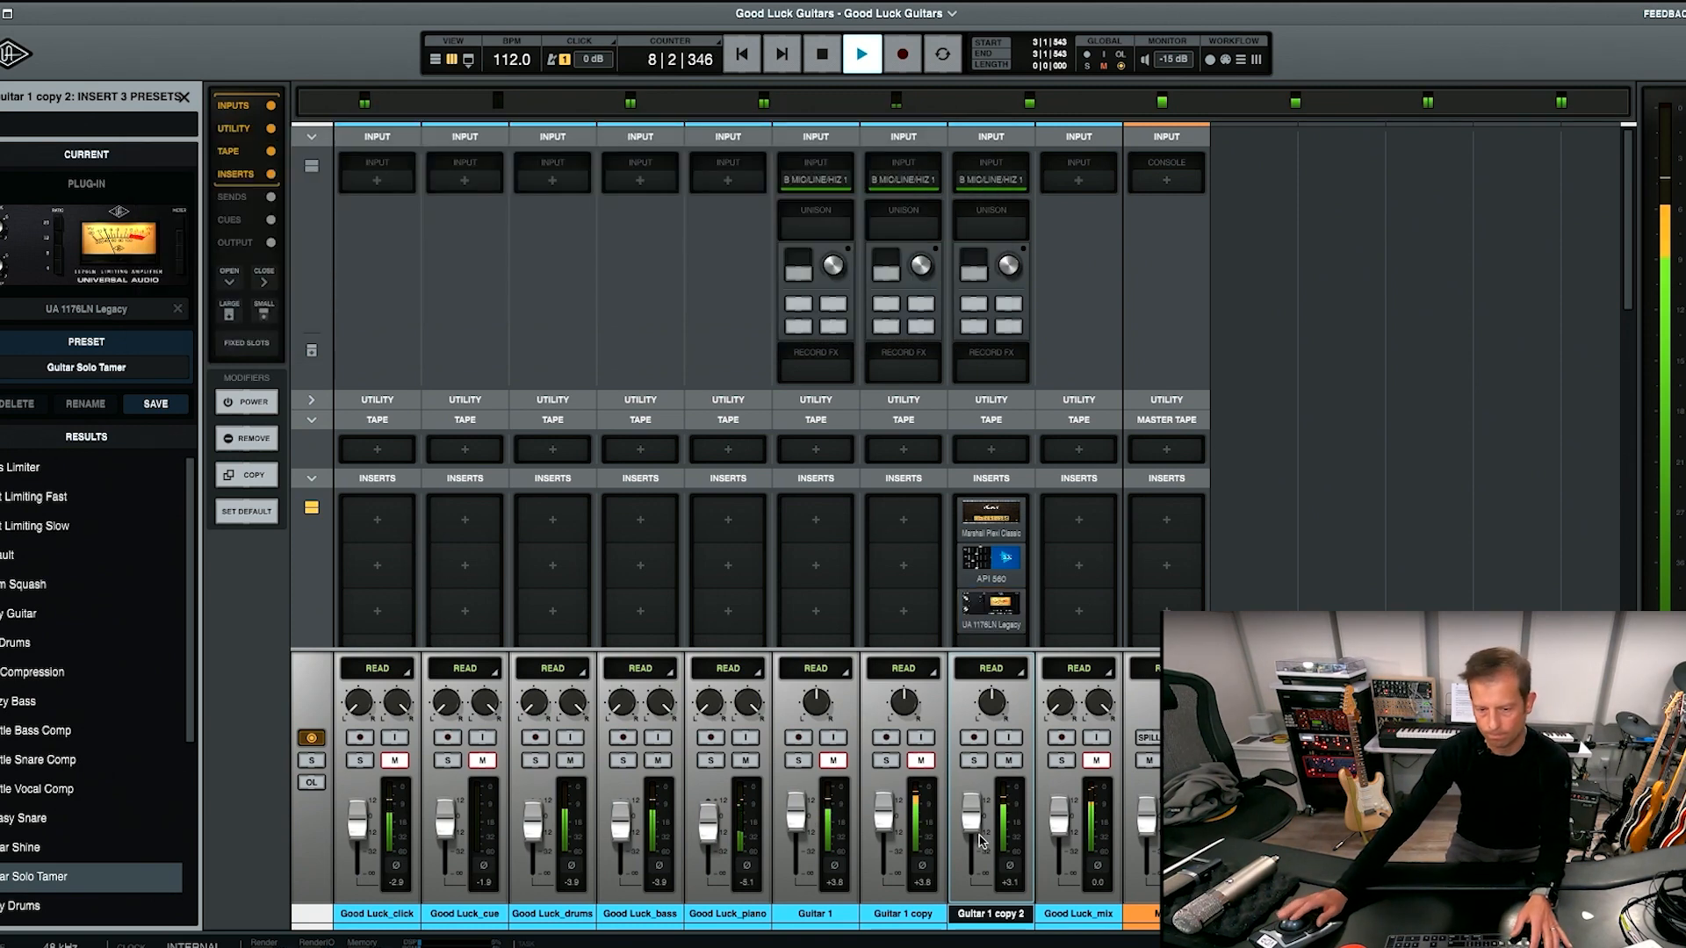
left_click_drag(972, 817, 974, 824)
key("space")
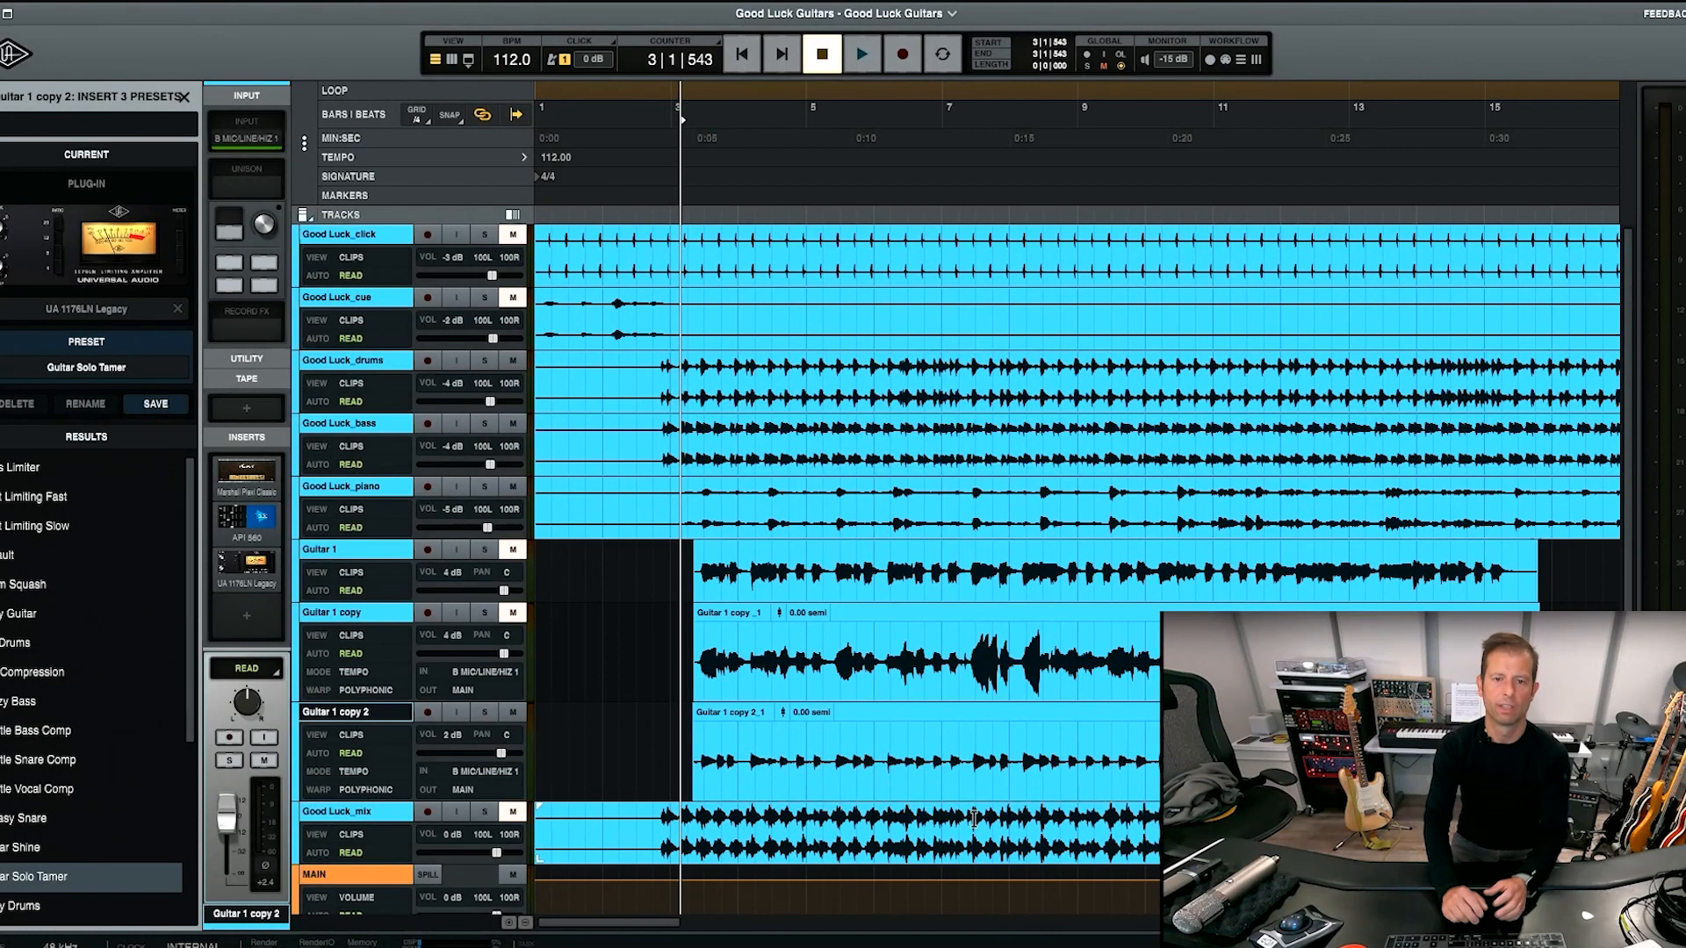
- Unmute and solo the Good Luck_click track, and audition it from the middle of bar 2
left_click(962, 736)
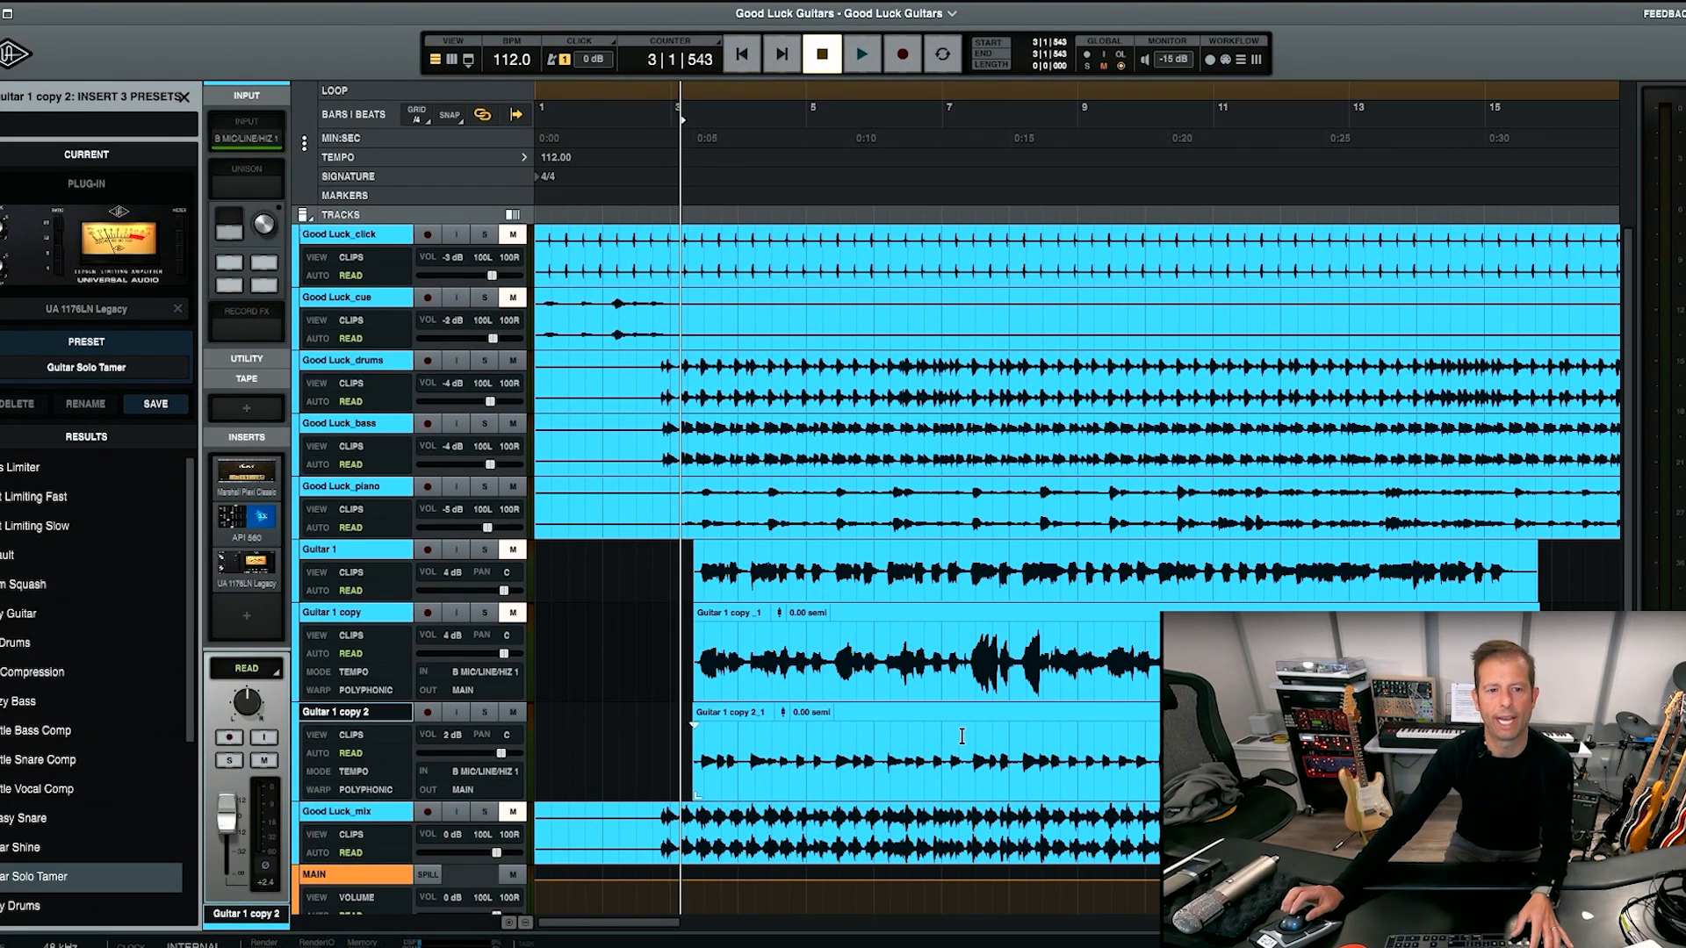
left_click(513, 235)
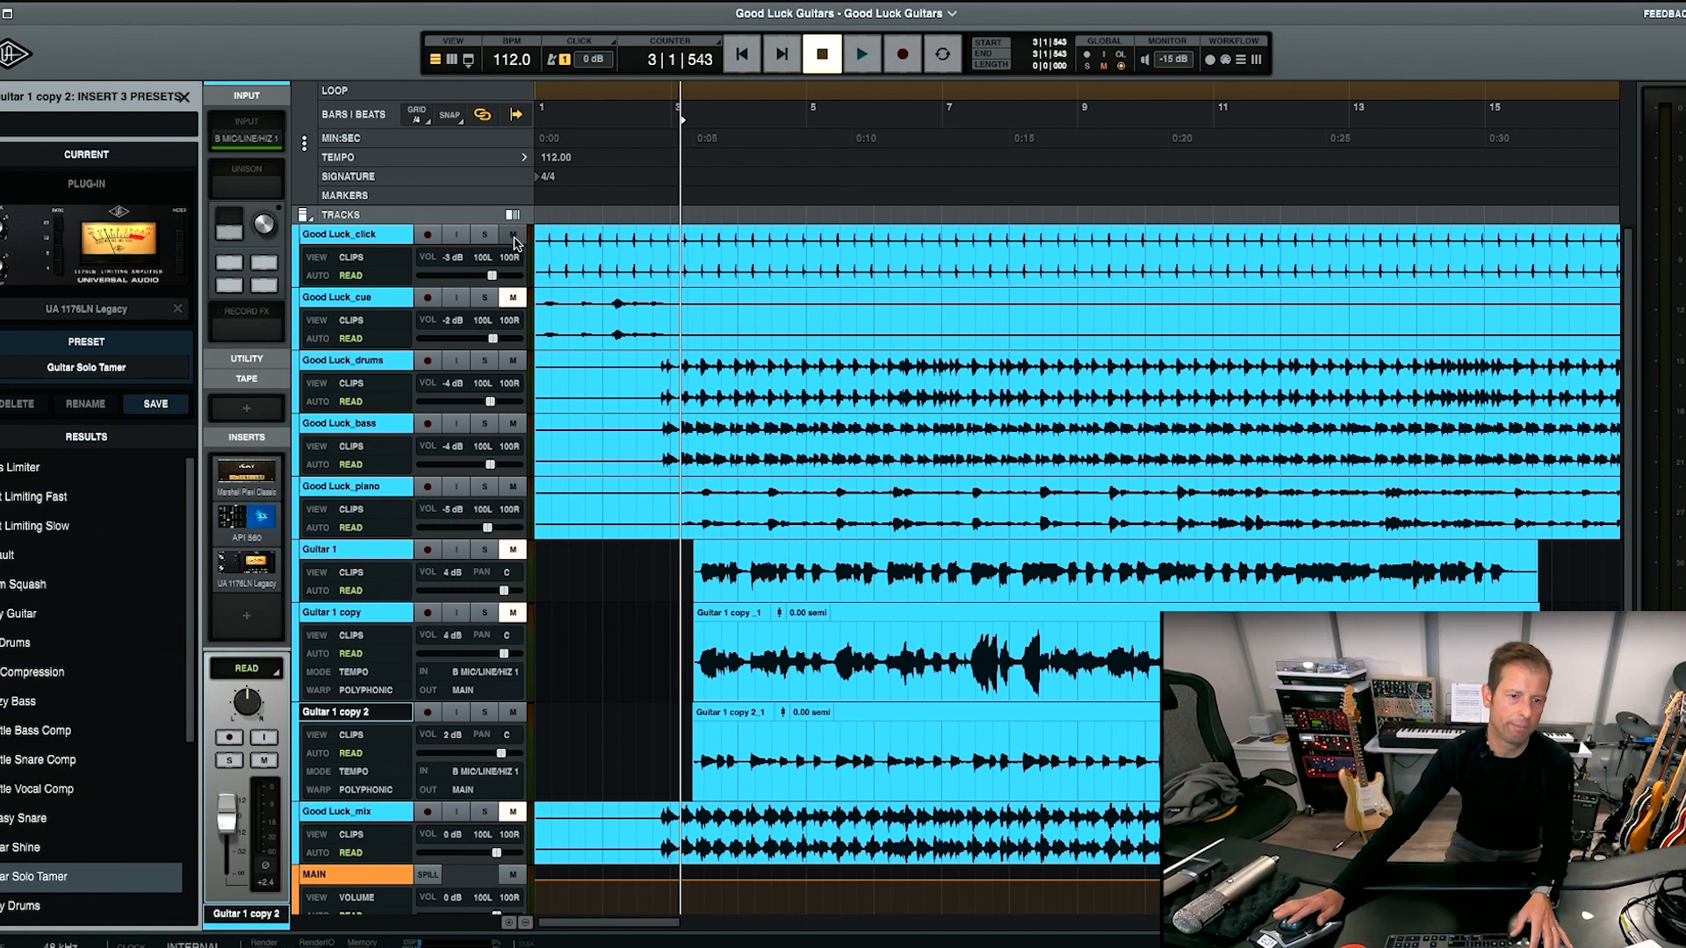
left_click(485, 236)
left_click(631, 246)
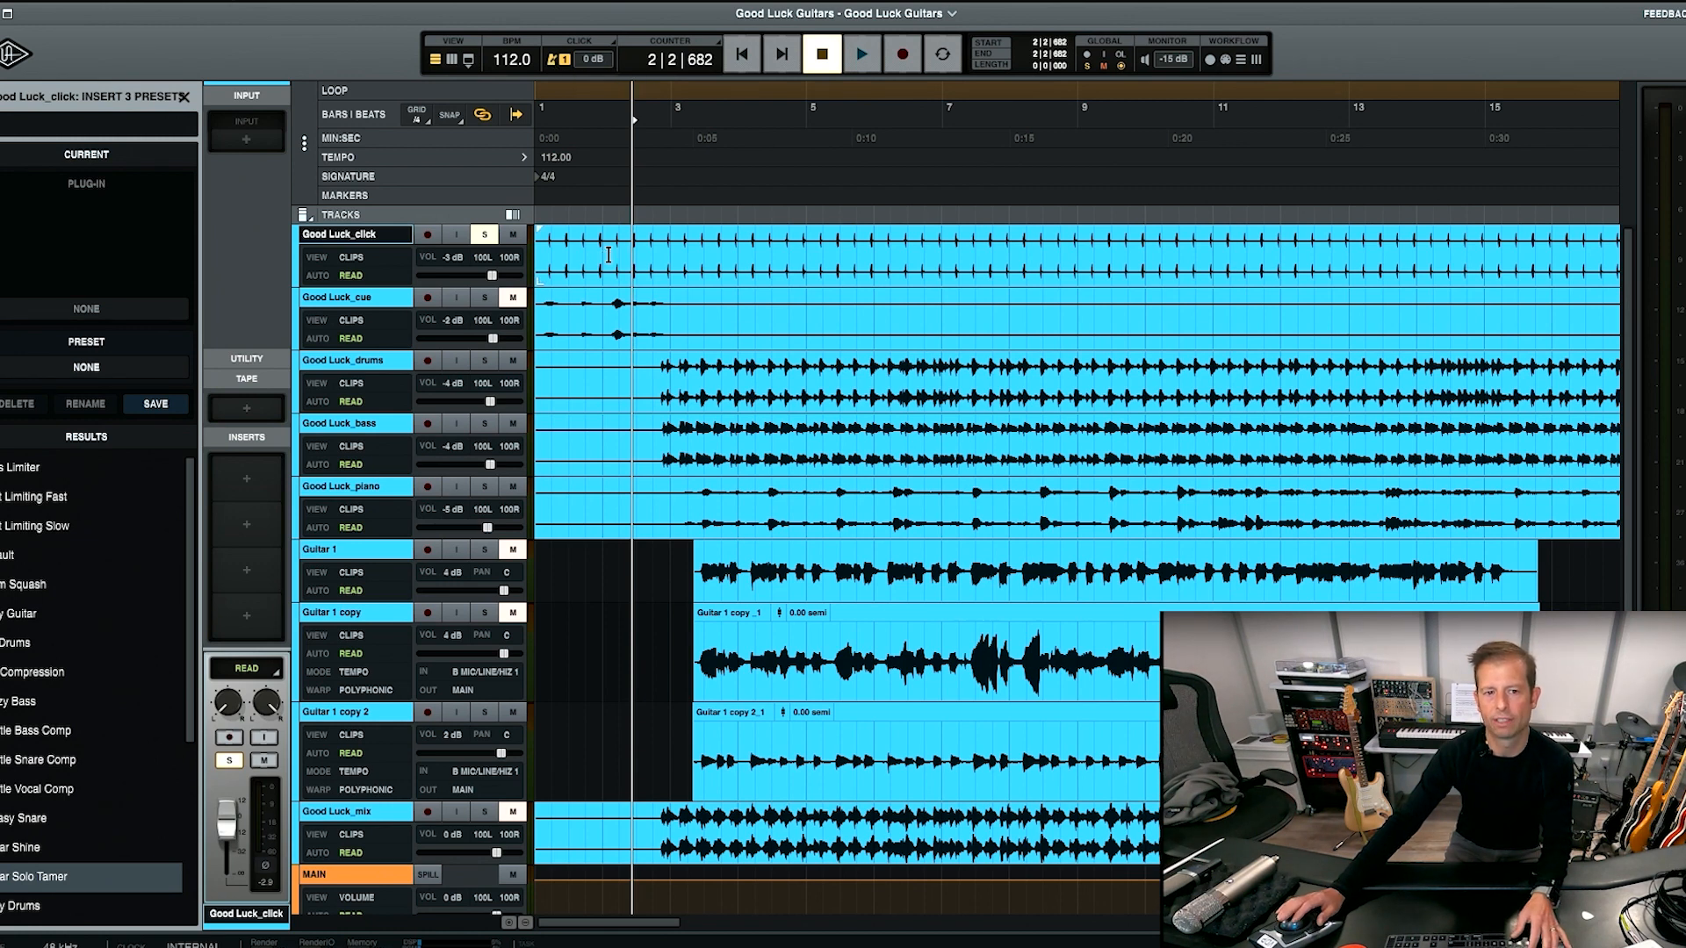
key("space")
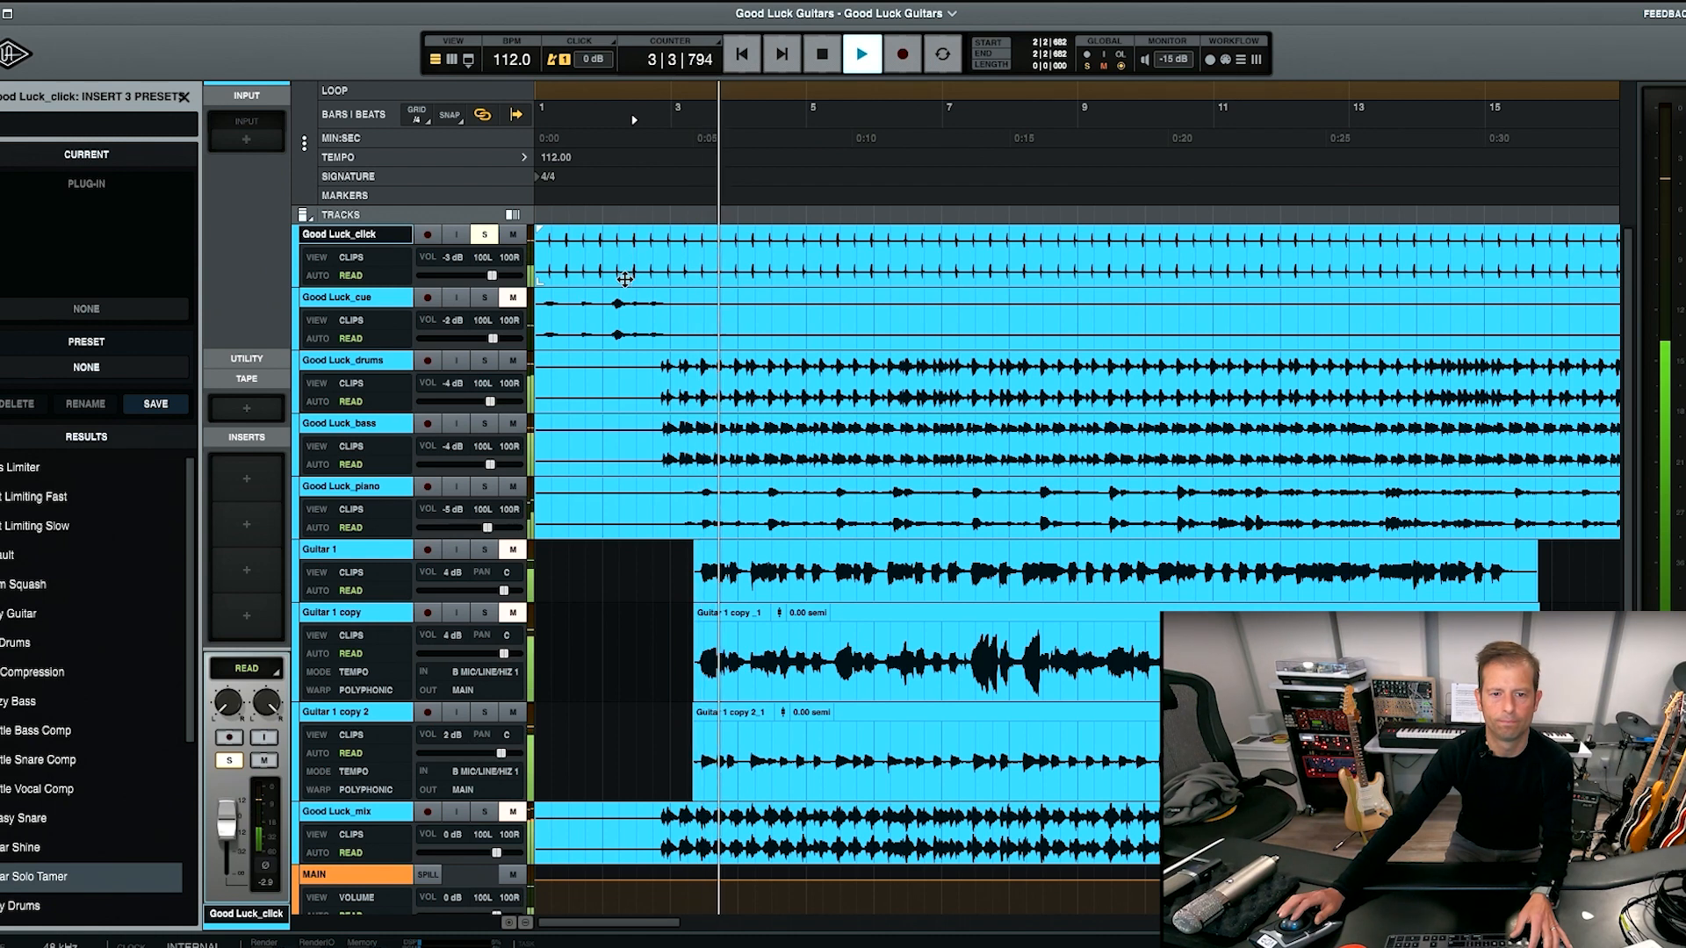
key("space")
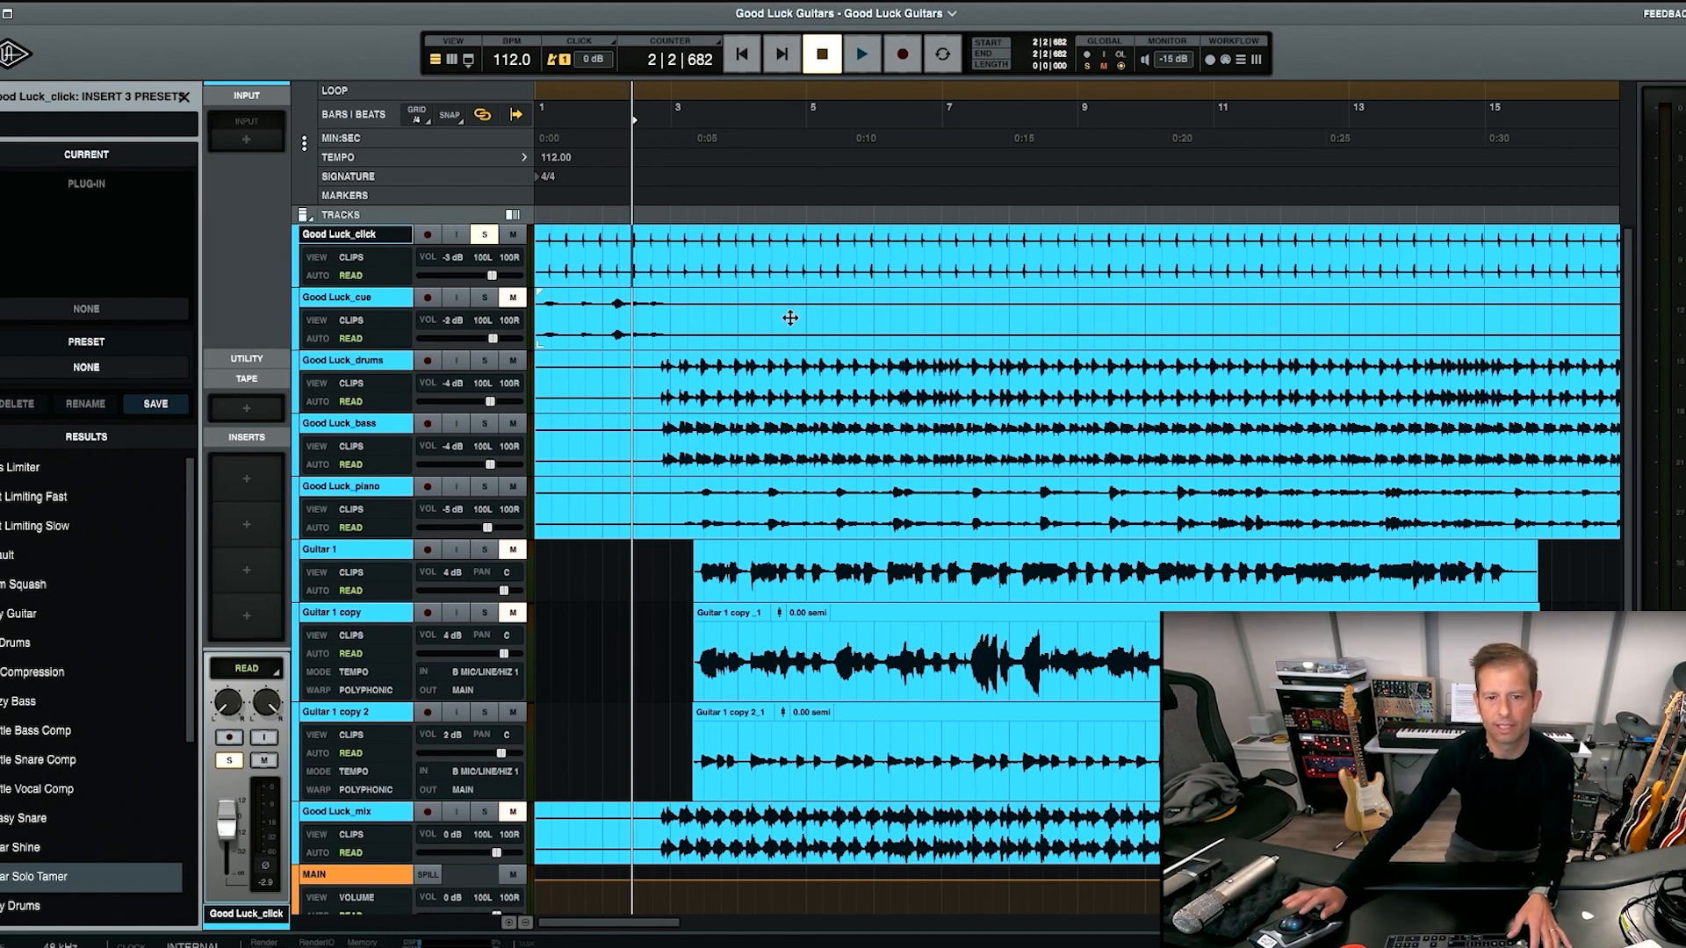
left_click(820, 318)
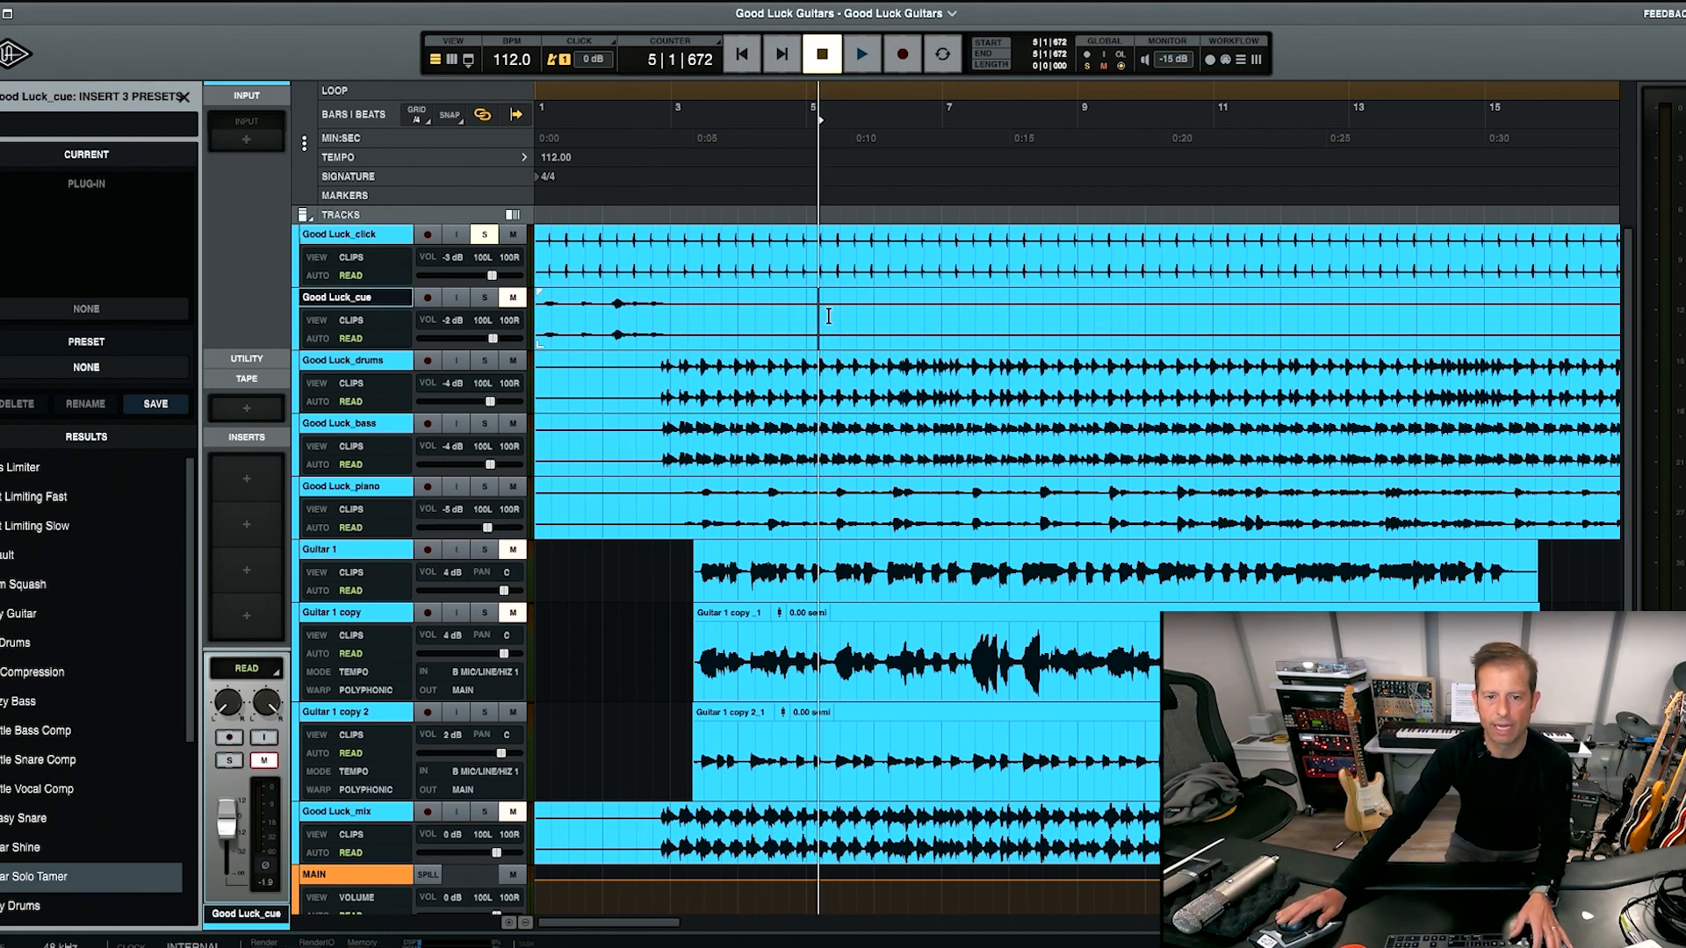
left_click_drag(833, 316, 893, 318)
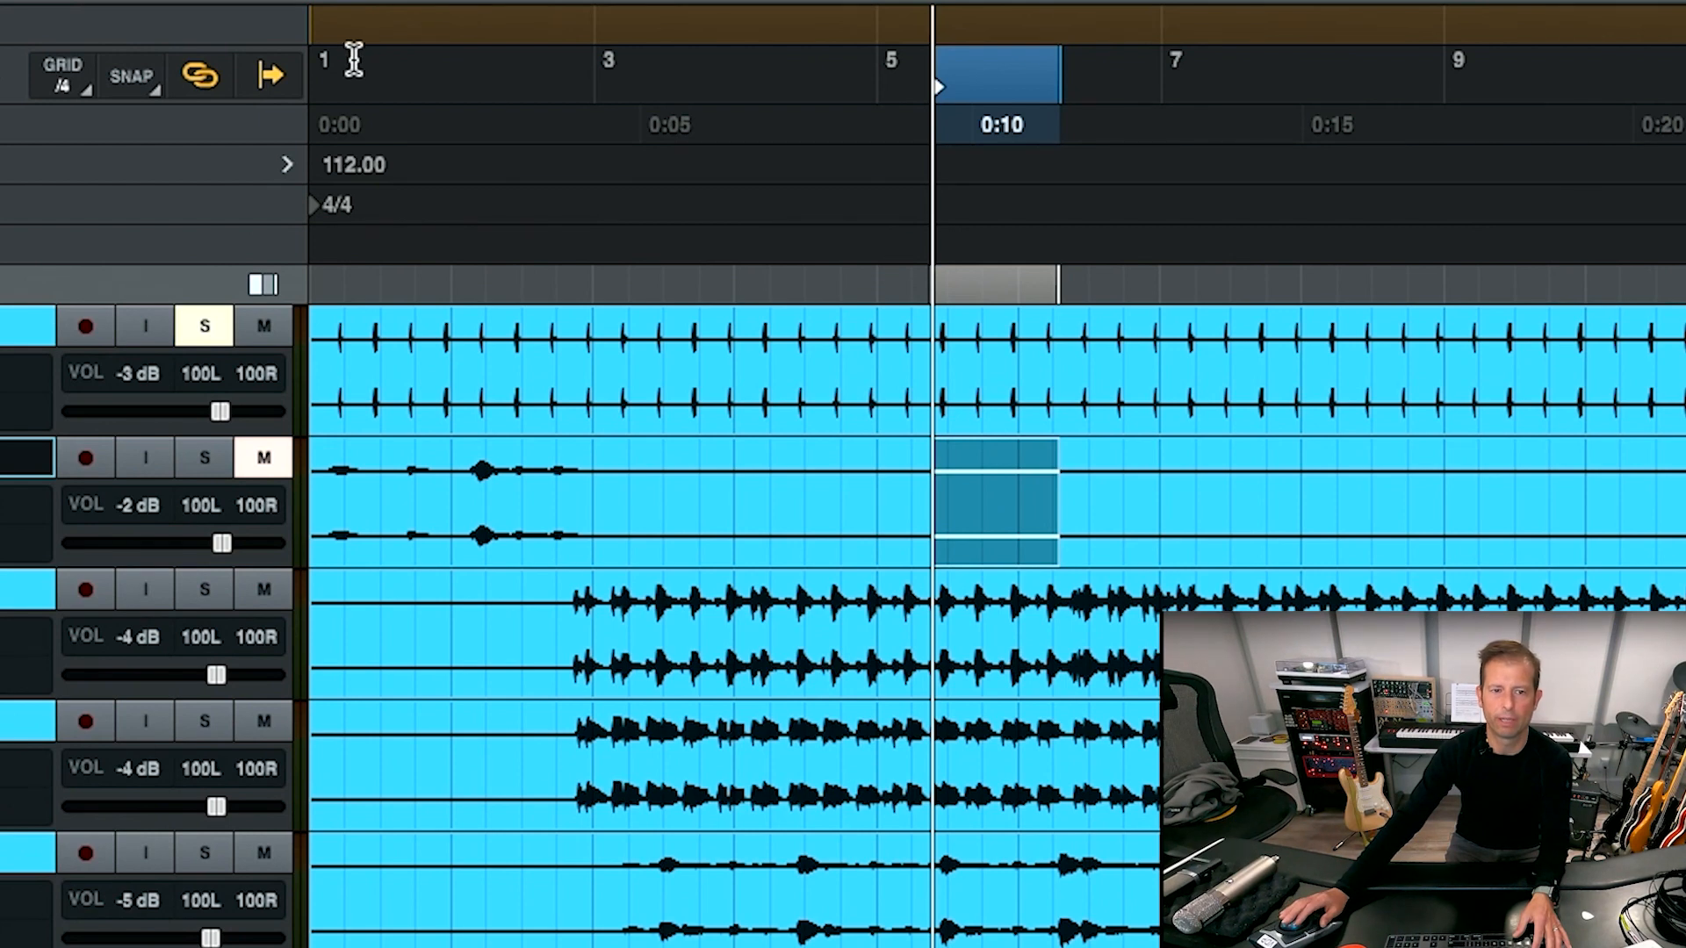
left_click(1176, 490)
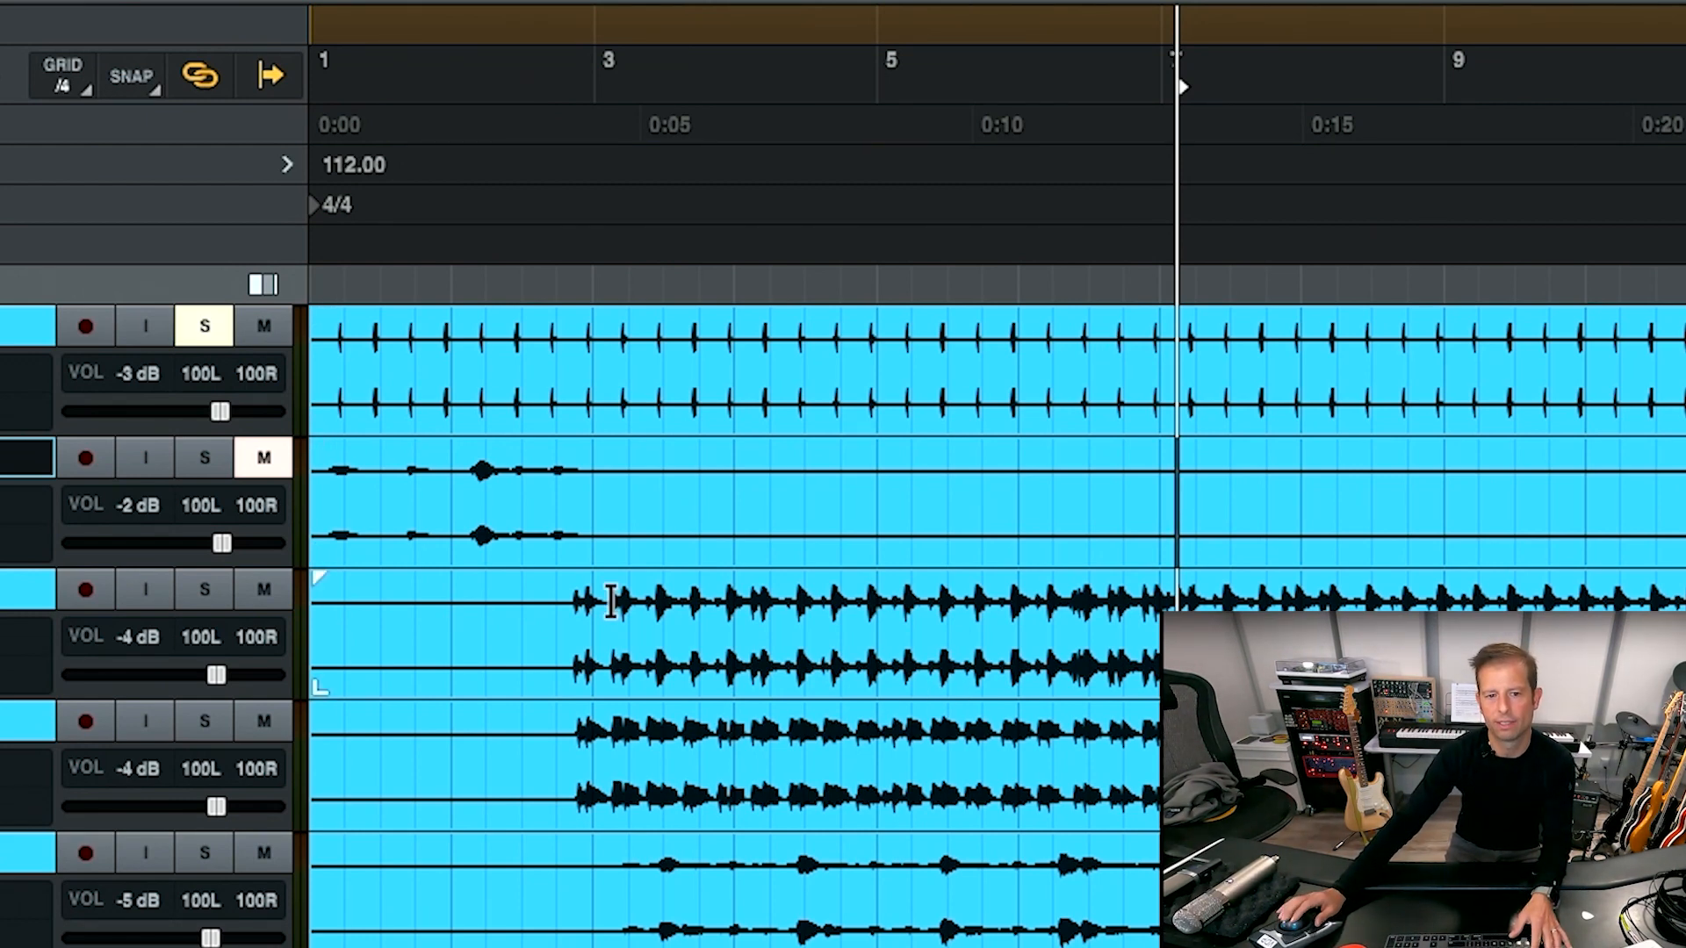
- Unsolo the click track, solo the Good Luck_drums track and audition it from just before bar 3
left_click(208, 334)
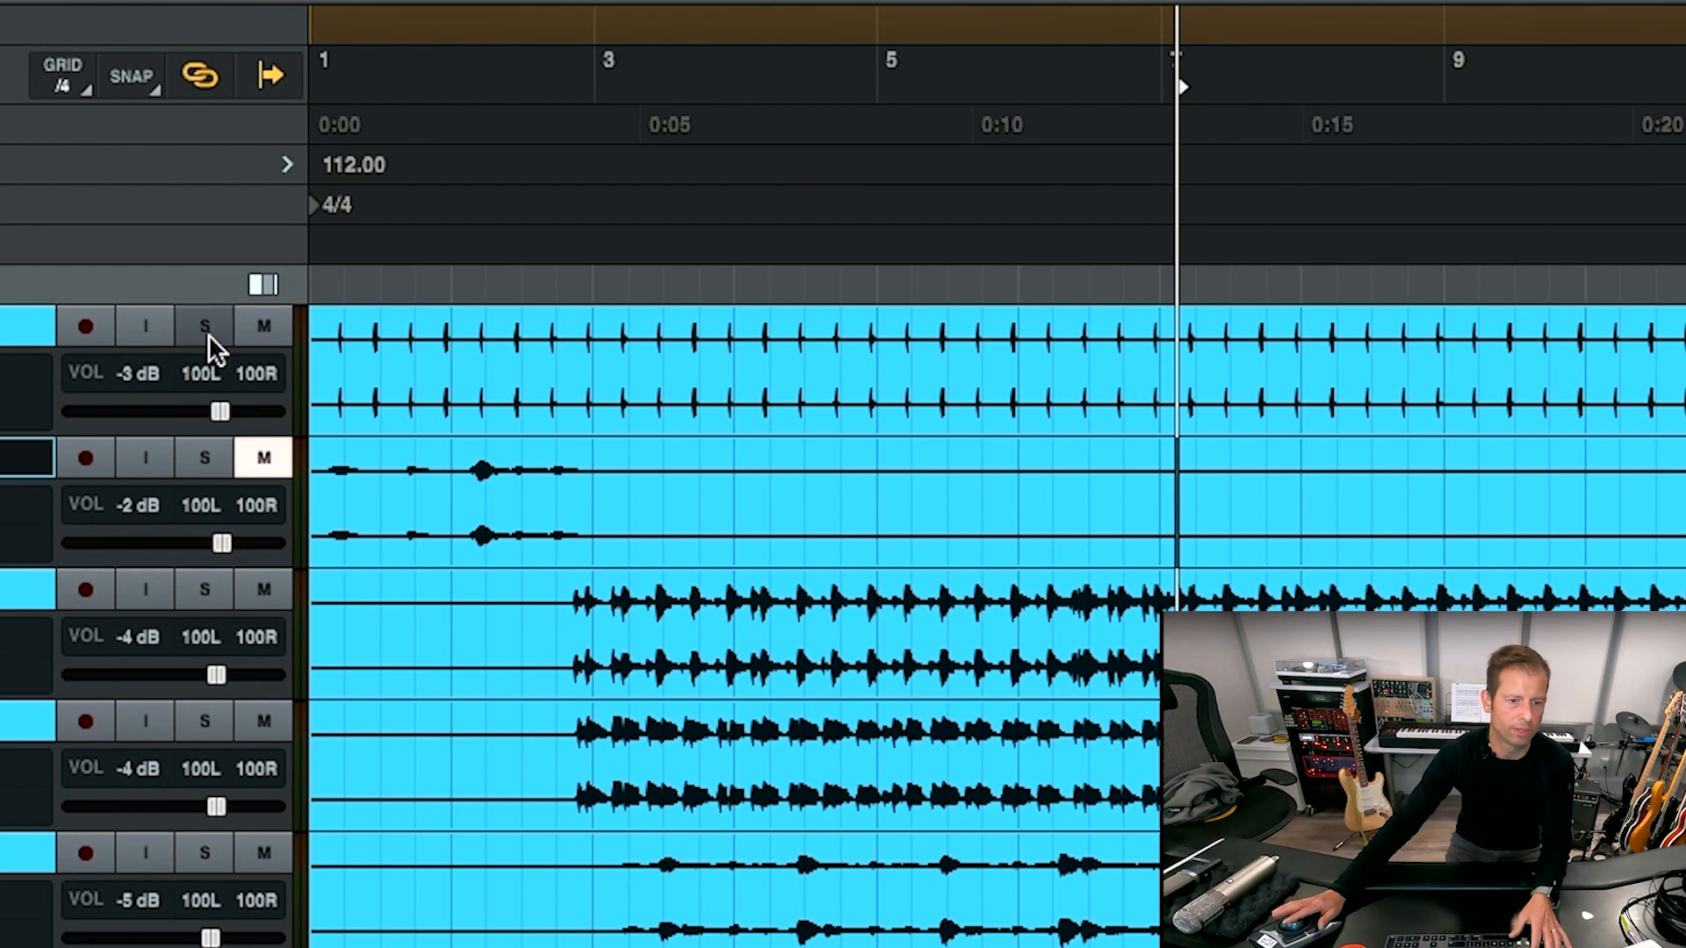
left_click(204, 589)
left_click(566, 605)
key("space")
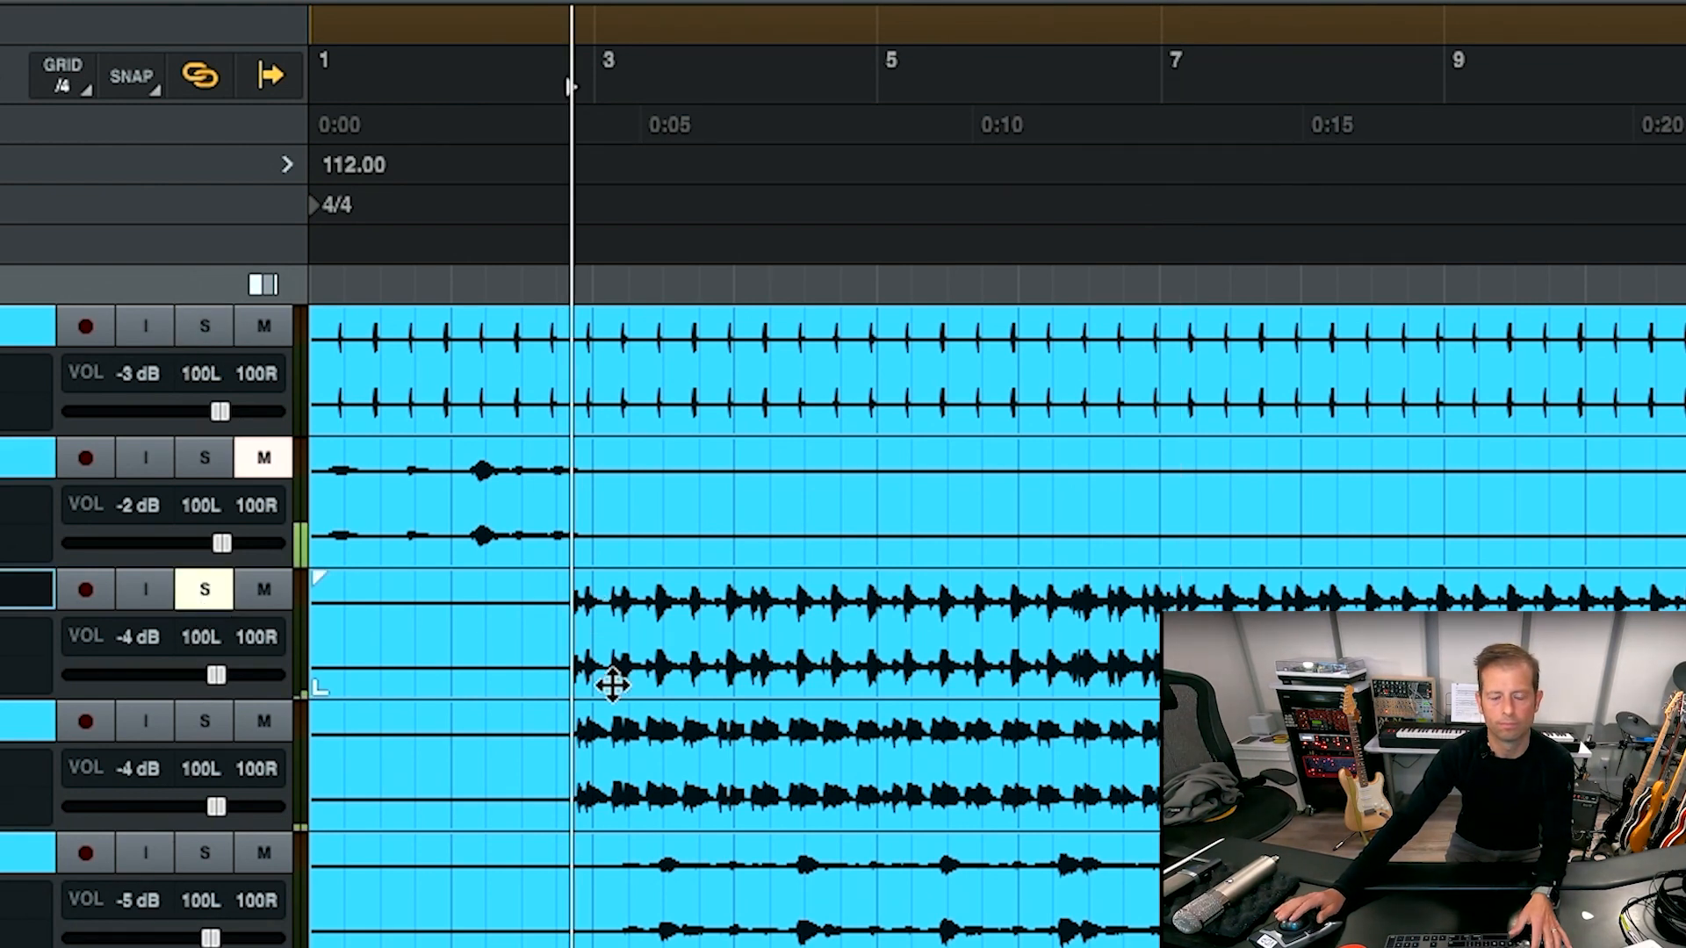
key("space")
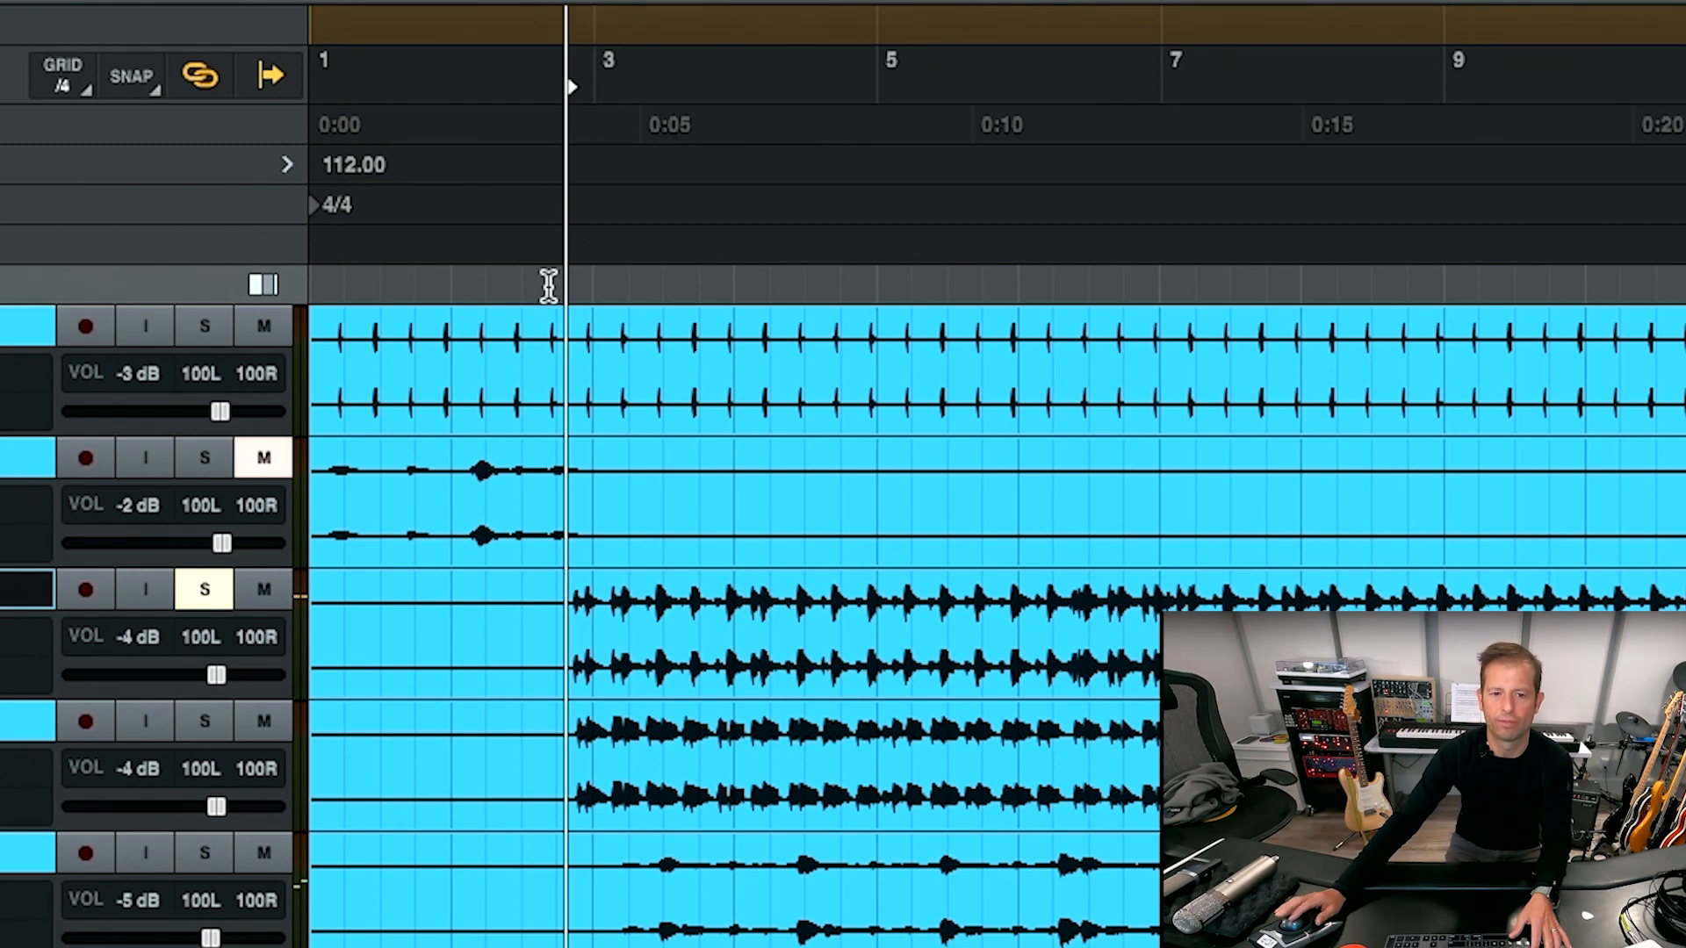
- Audition the drums track from just before bar 3 and from the hit midway between 3 and 3|2
key("space")
key("space")
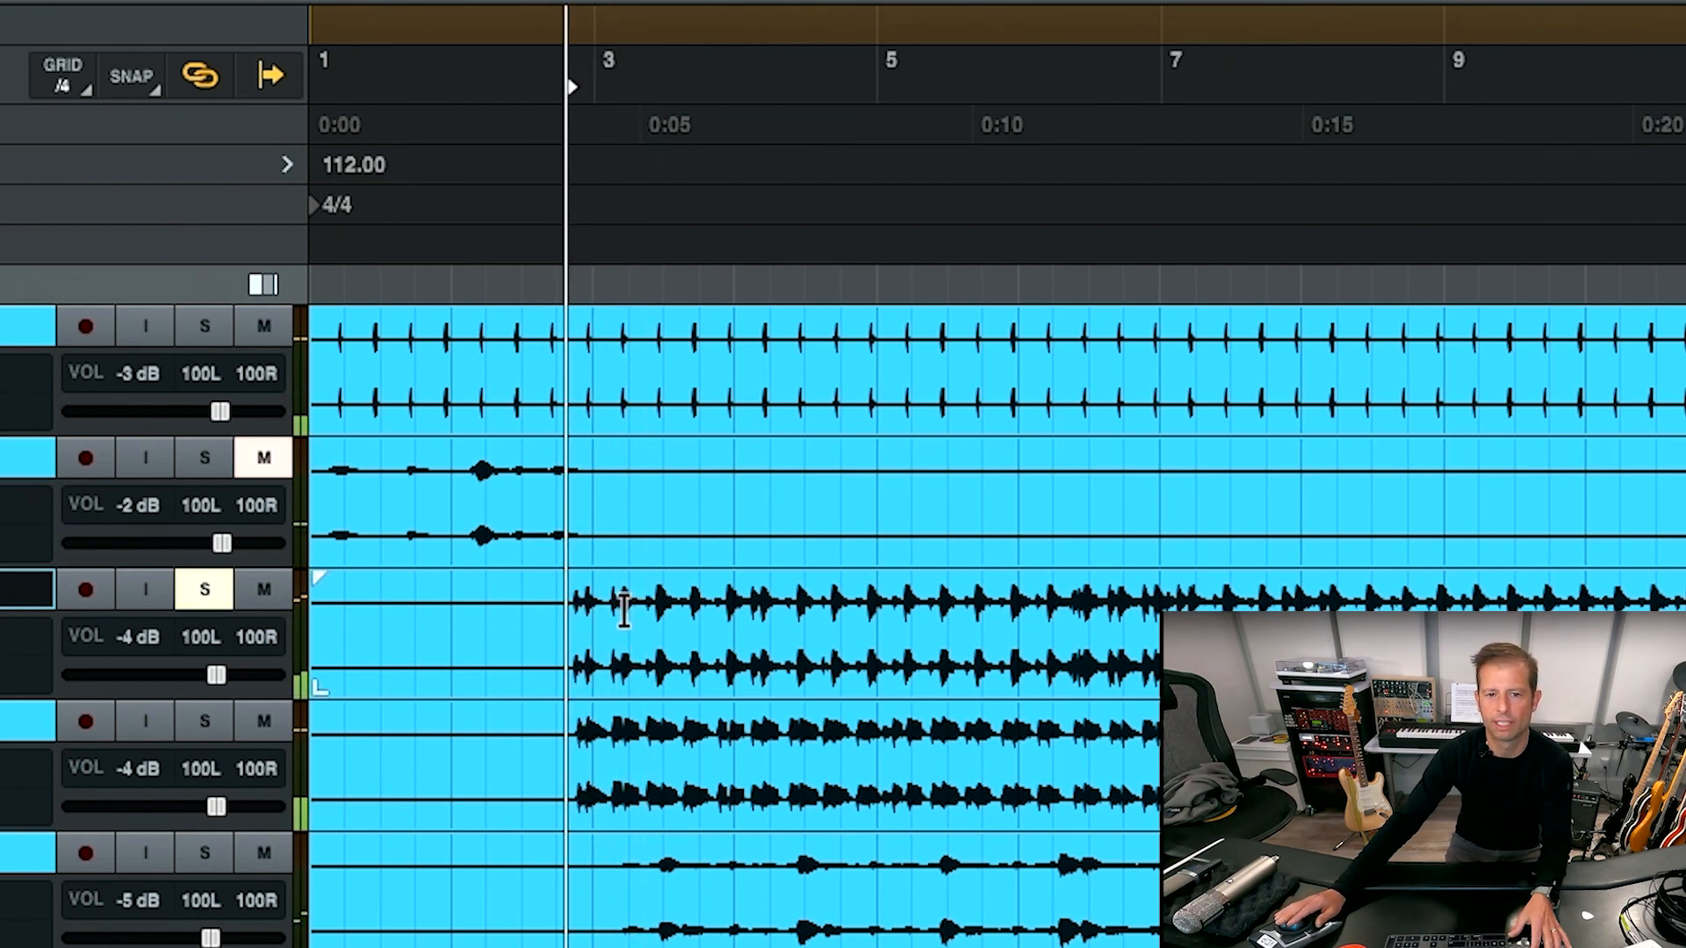
left_click(619, 607)
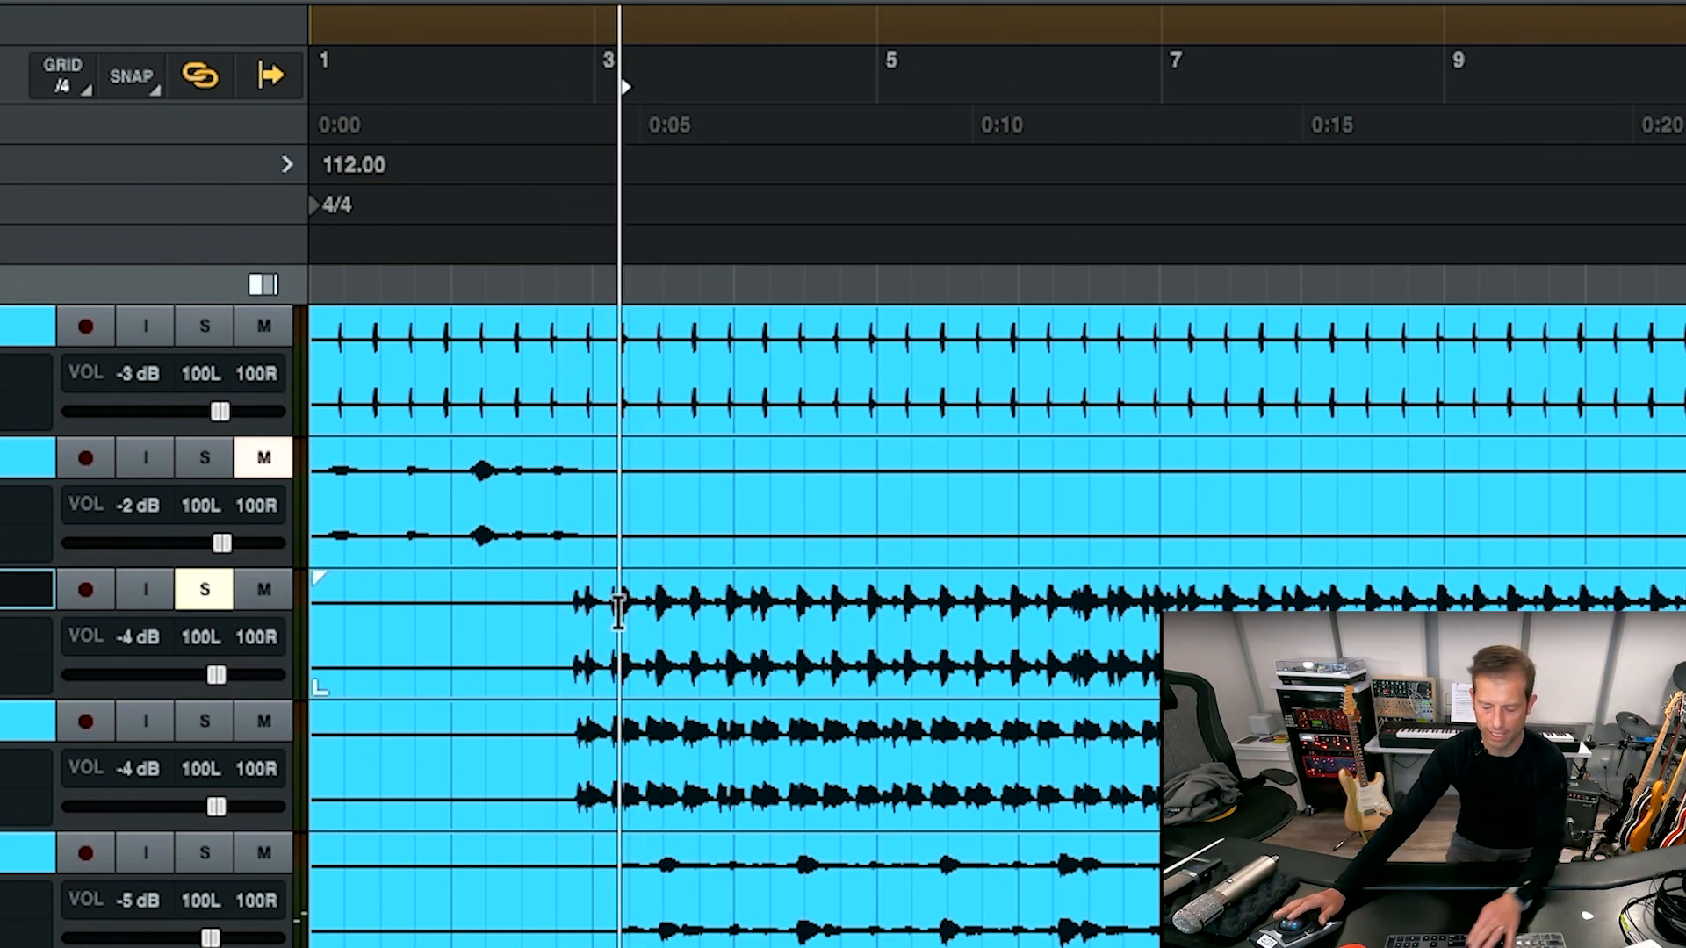
key("t")
key("t")
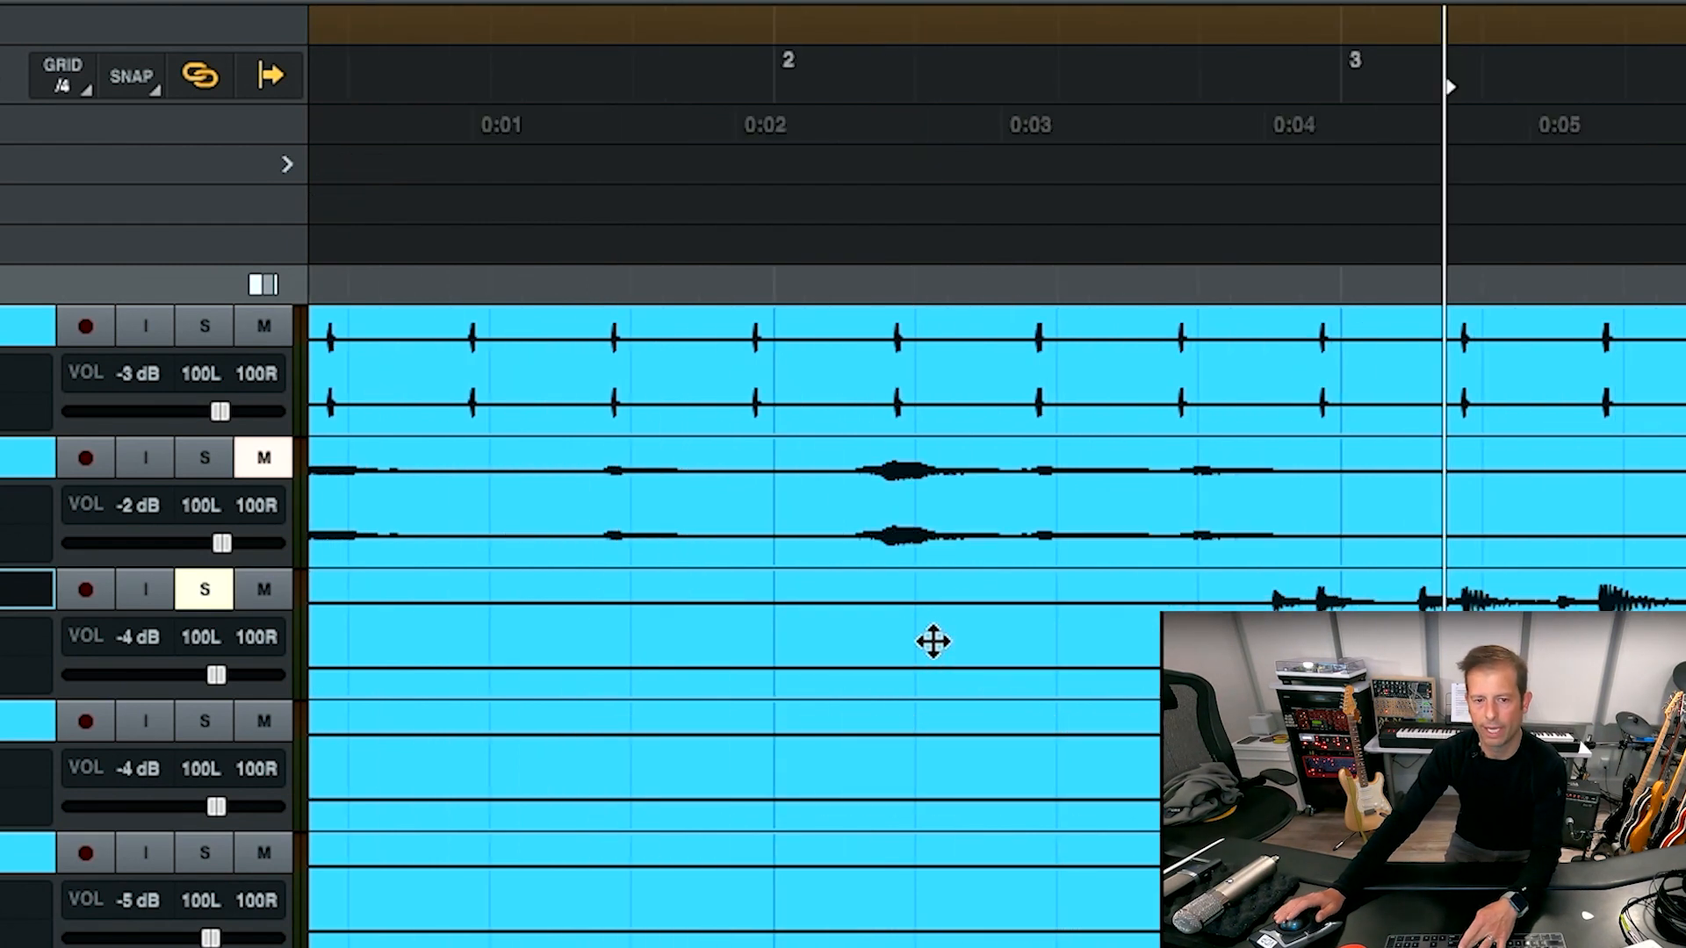
key("t")
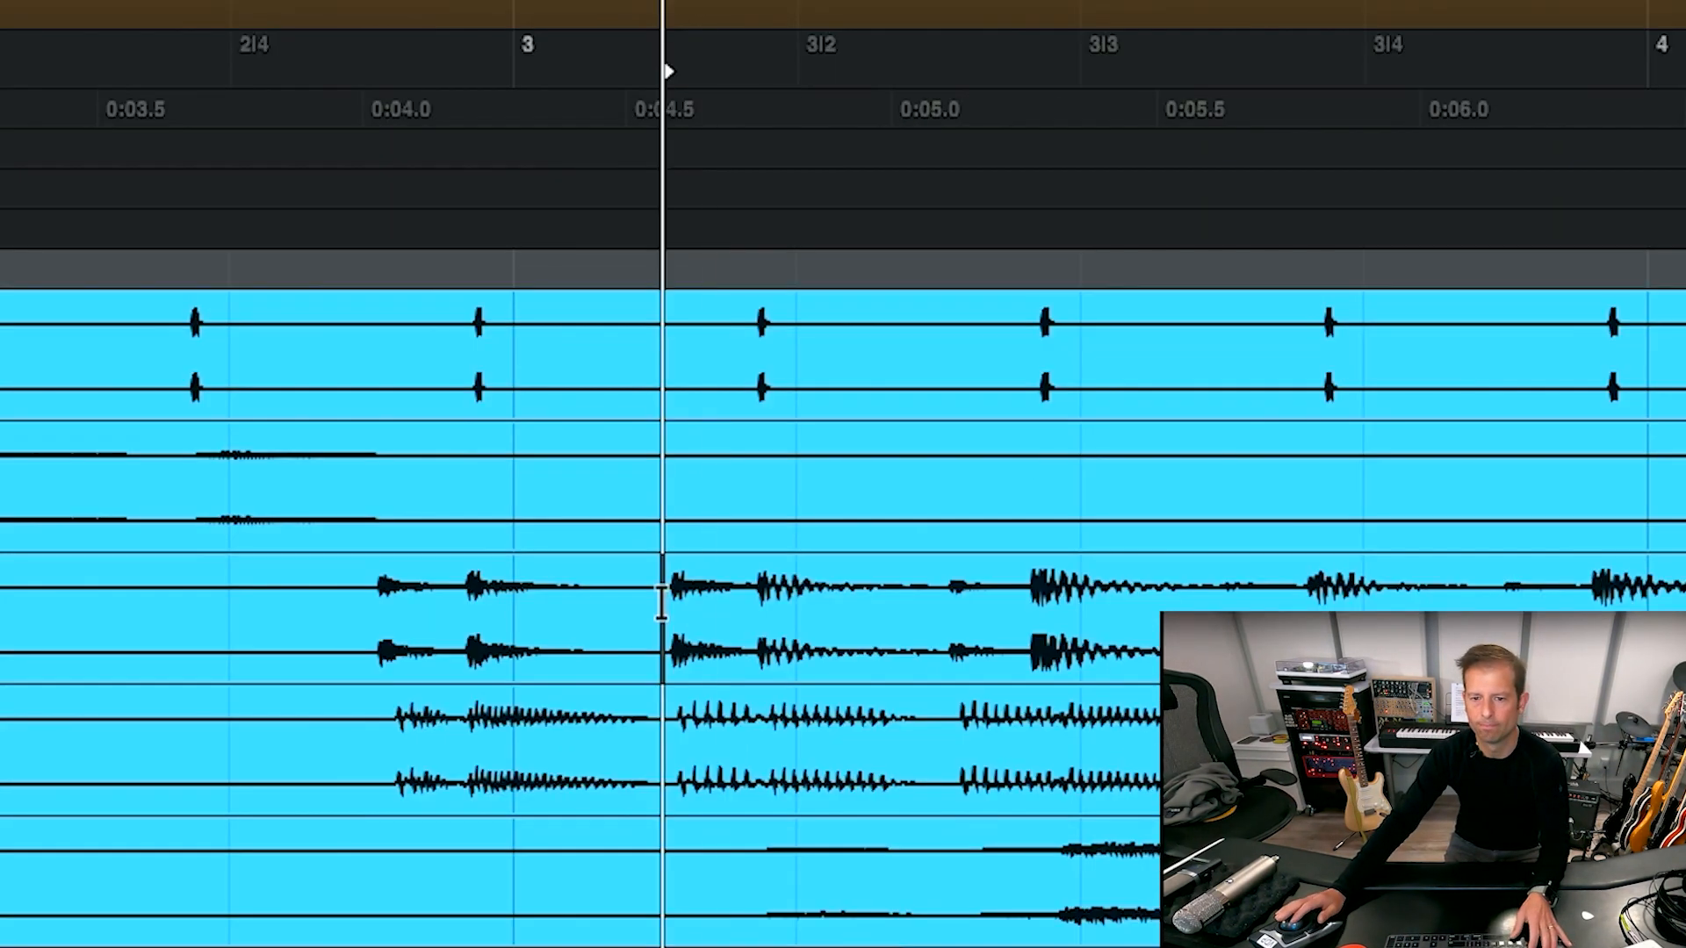
key("space")
key("space")
- Place the playhead at 3|1|827 on the drum hit before 3|2 and examine how the hit lines up with the grid
left_click(757, 590)
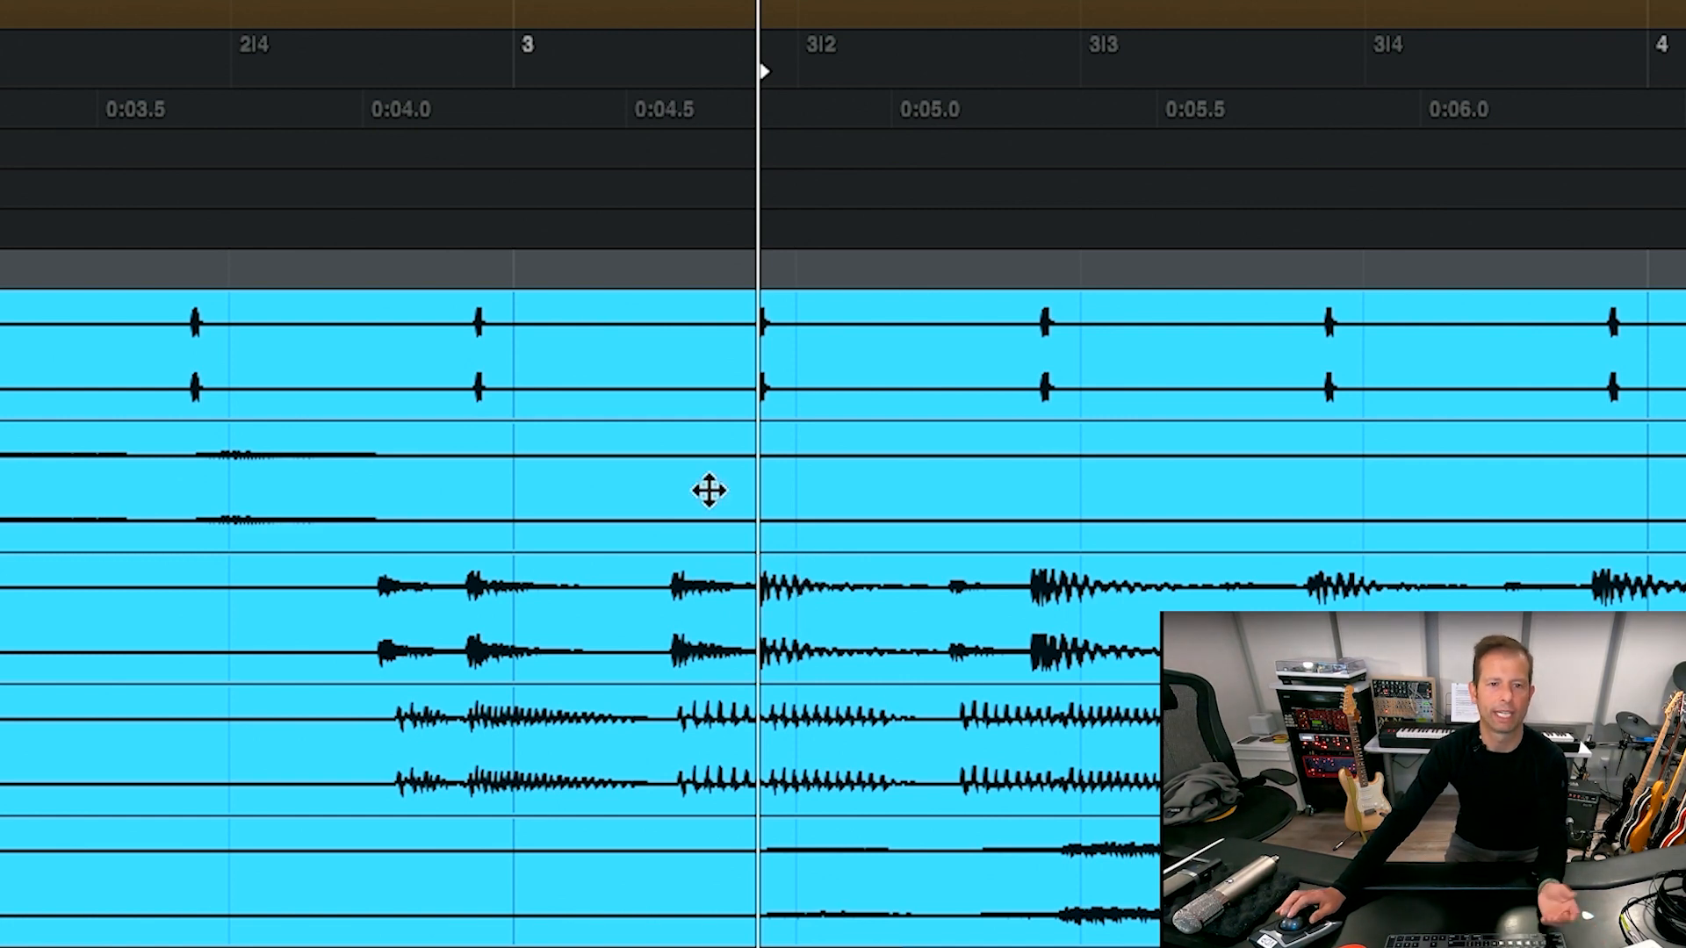
key("r")
key("r")
key("r")
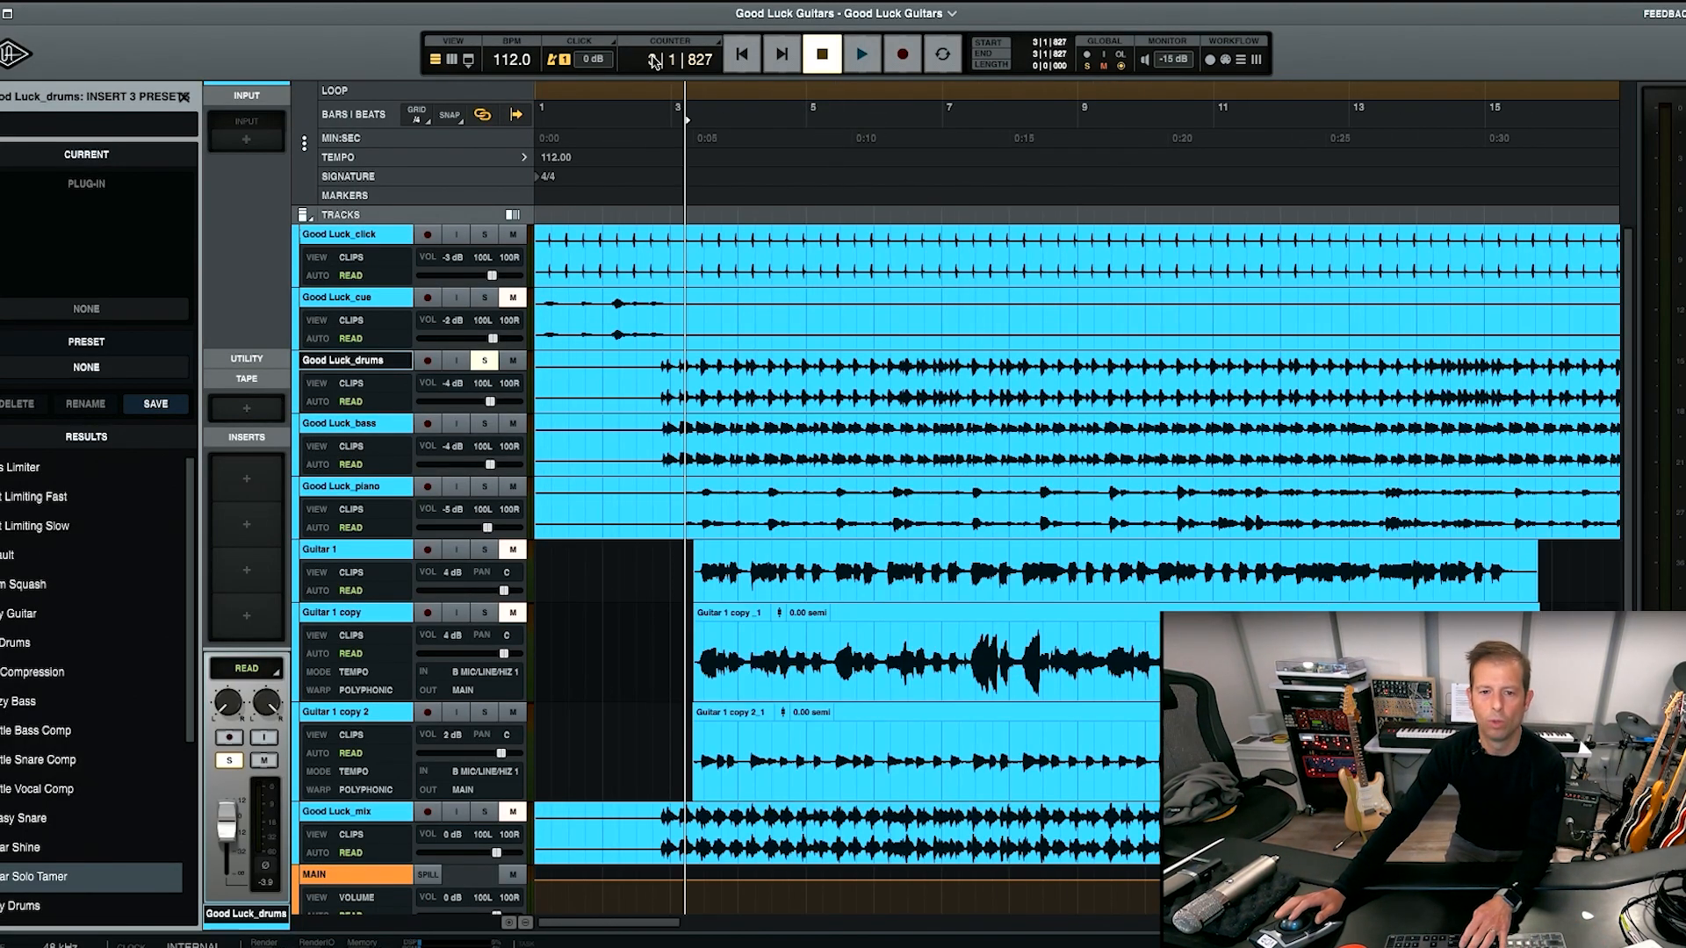
key("t")
key("t")
key("t")
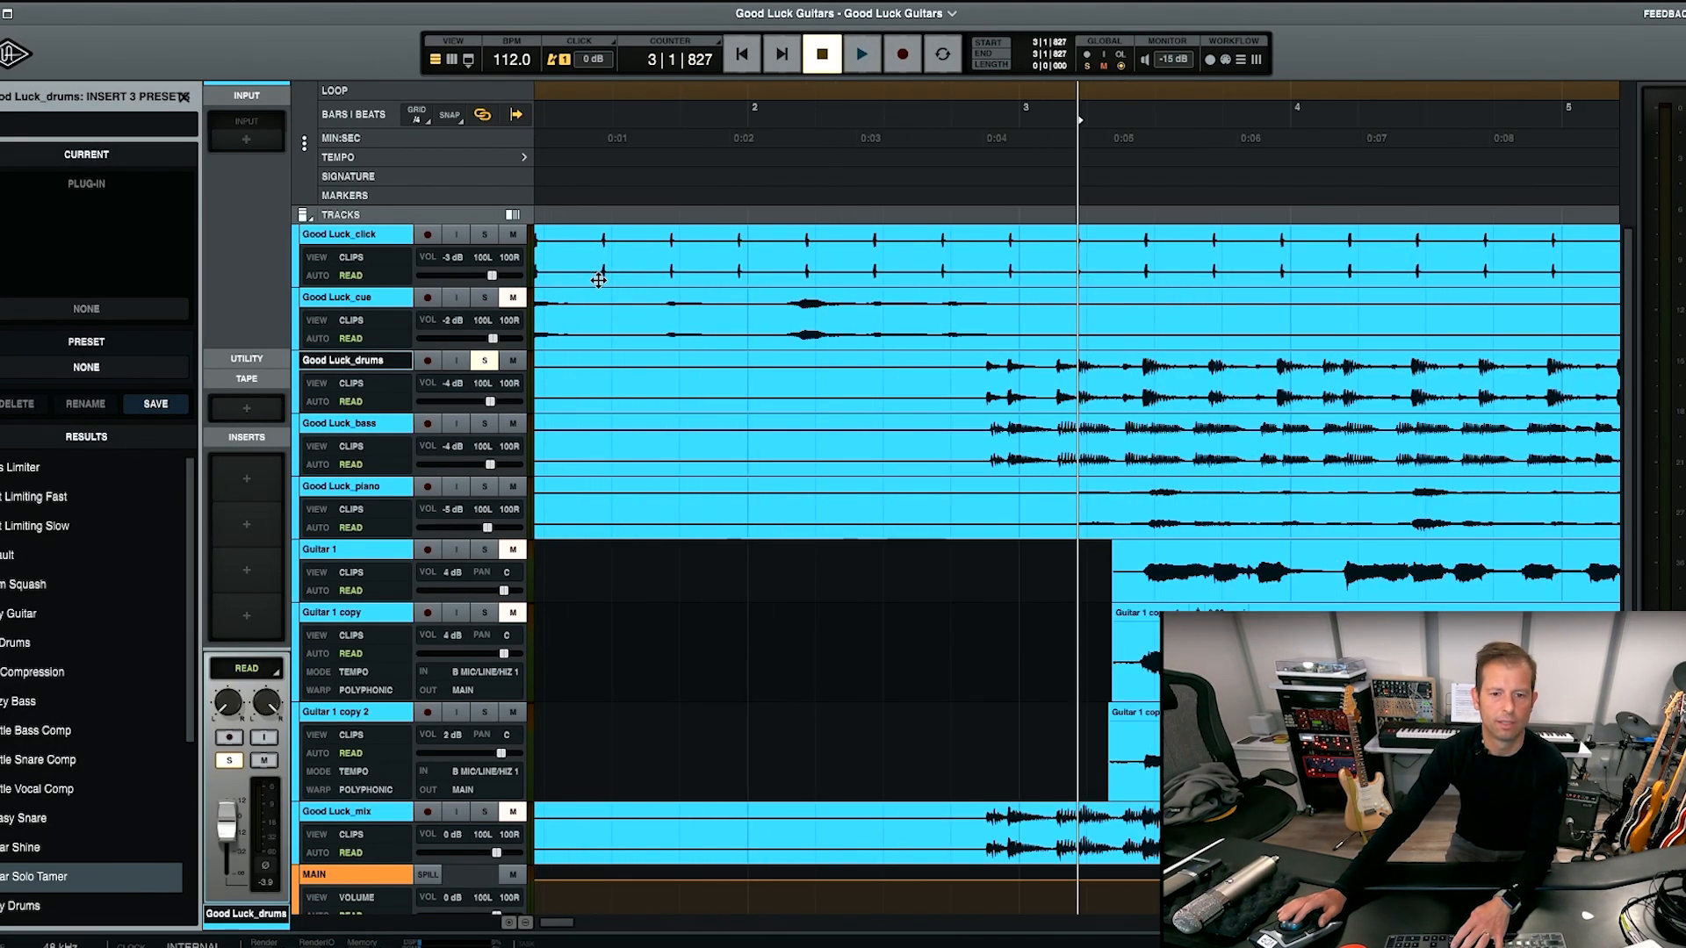
key("t")
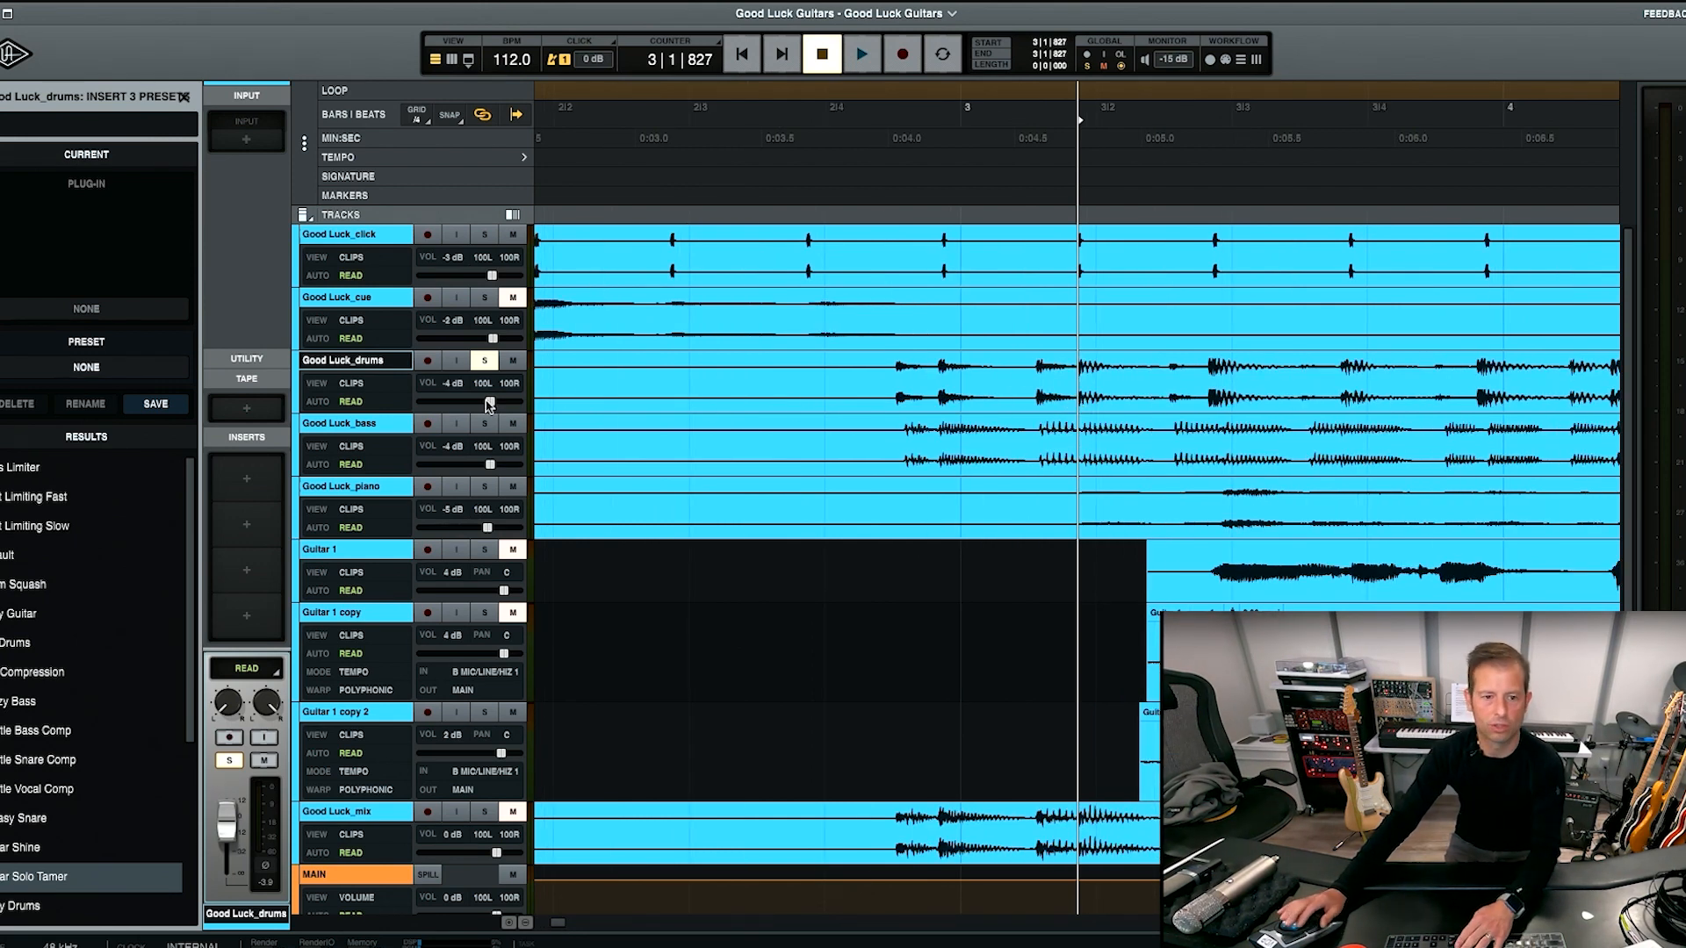
key("t")
key("t")
key("t")
key("t")
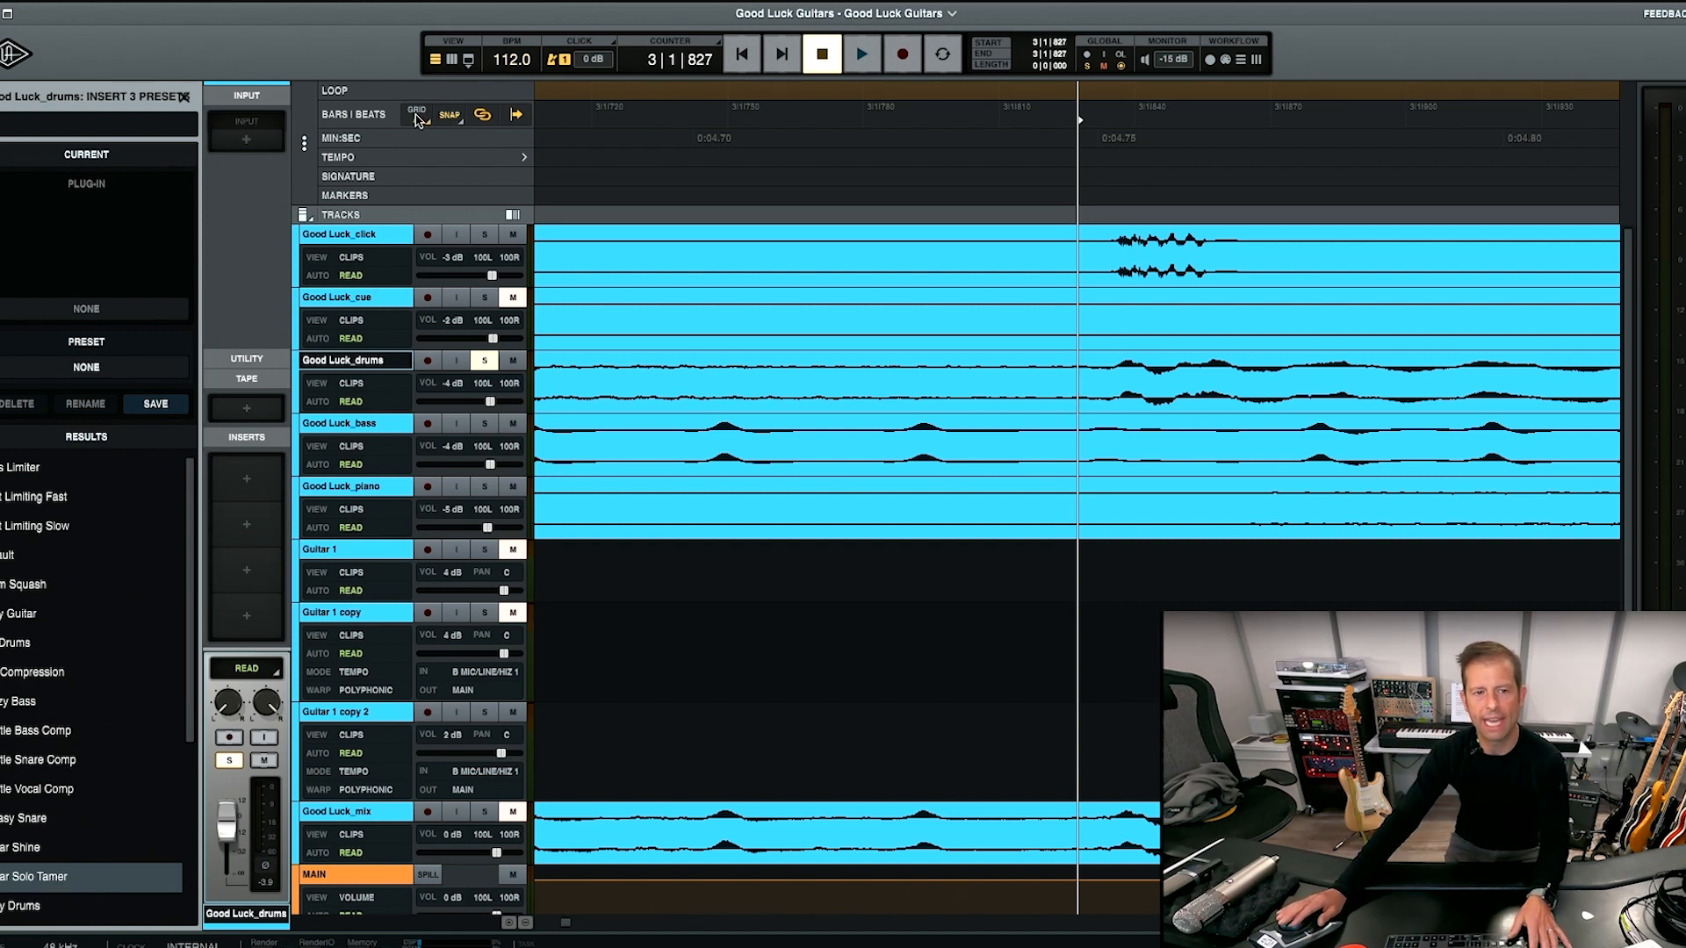
key("r")
key("r")
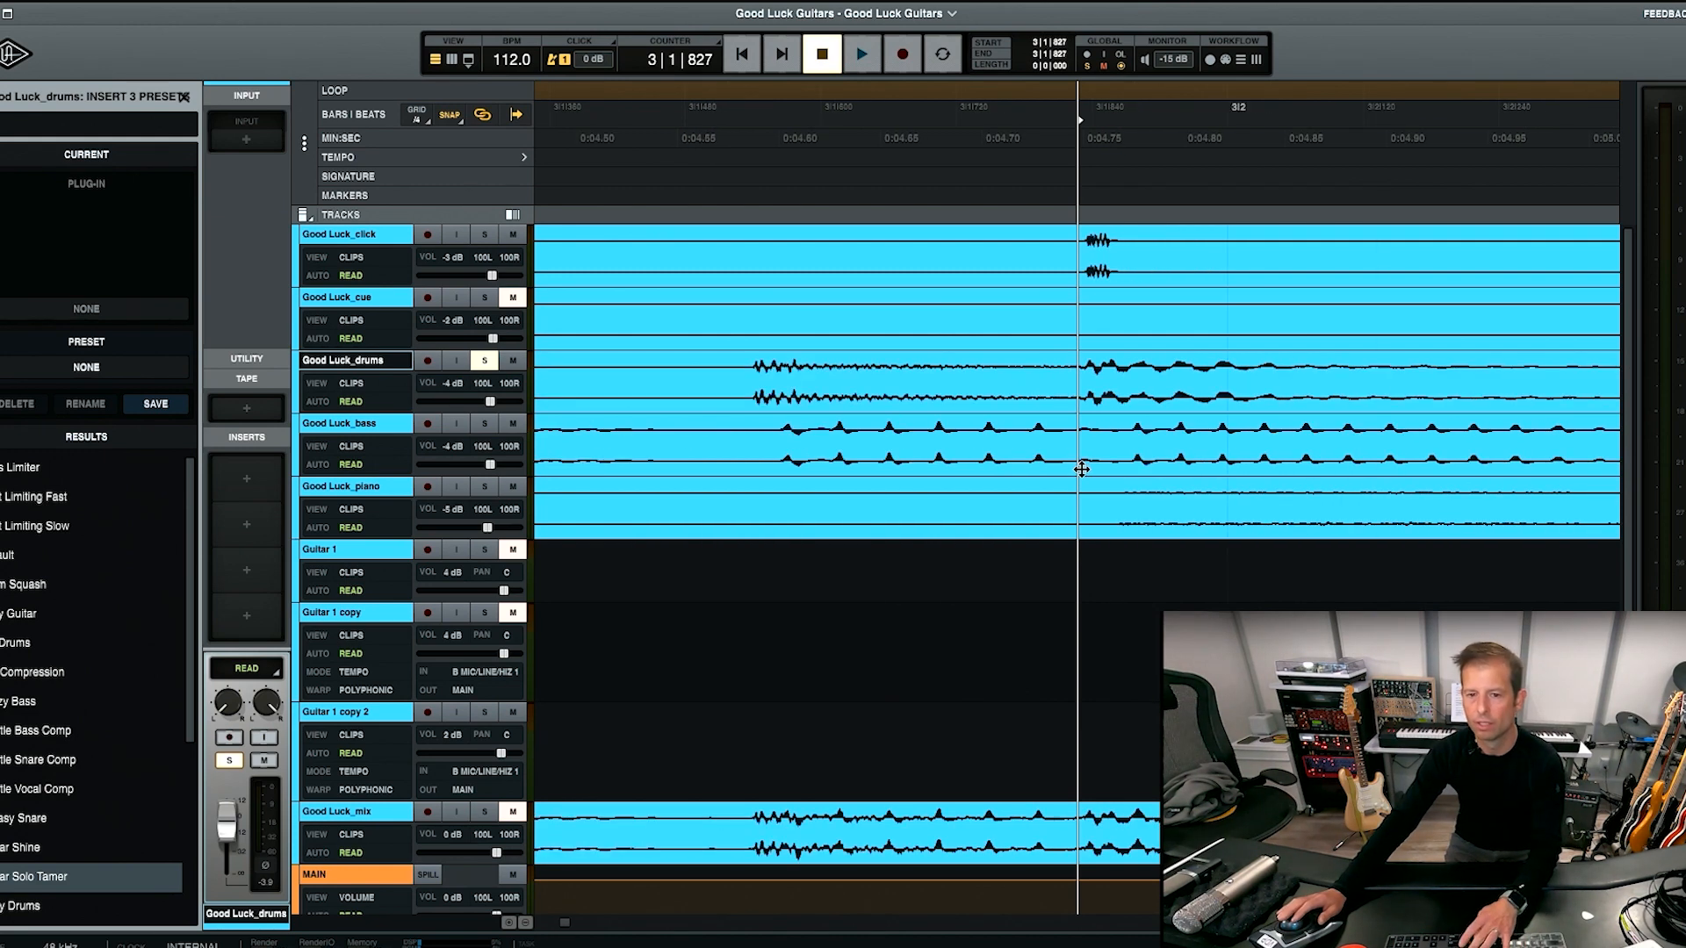
- With Snap on, try placing the playhead on the drum hits, at 3|2 and at the start of bar 3
left_click(1038, 370)
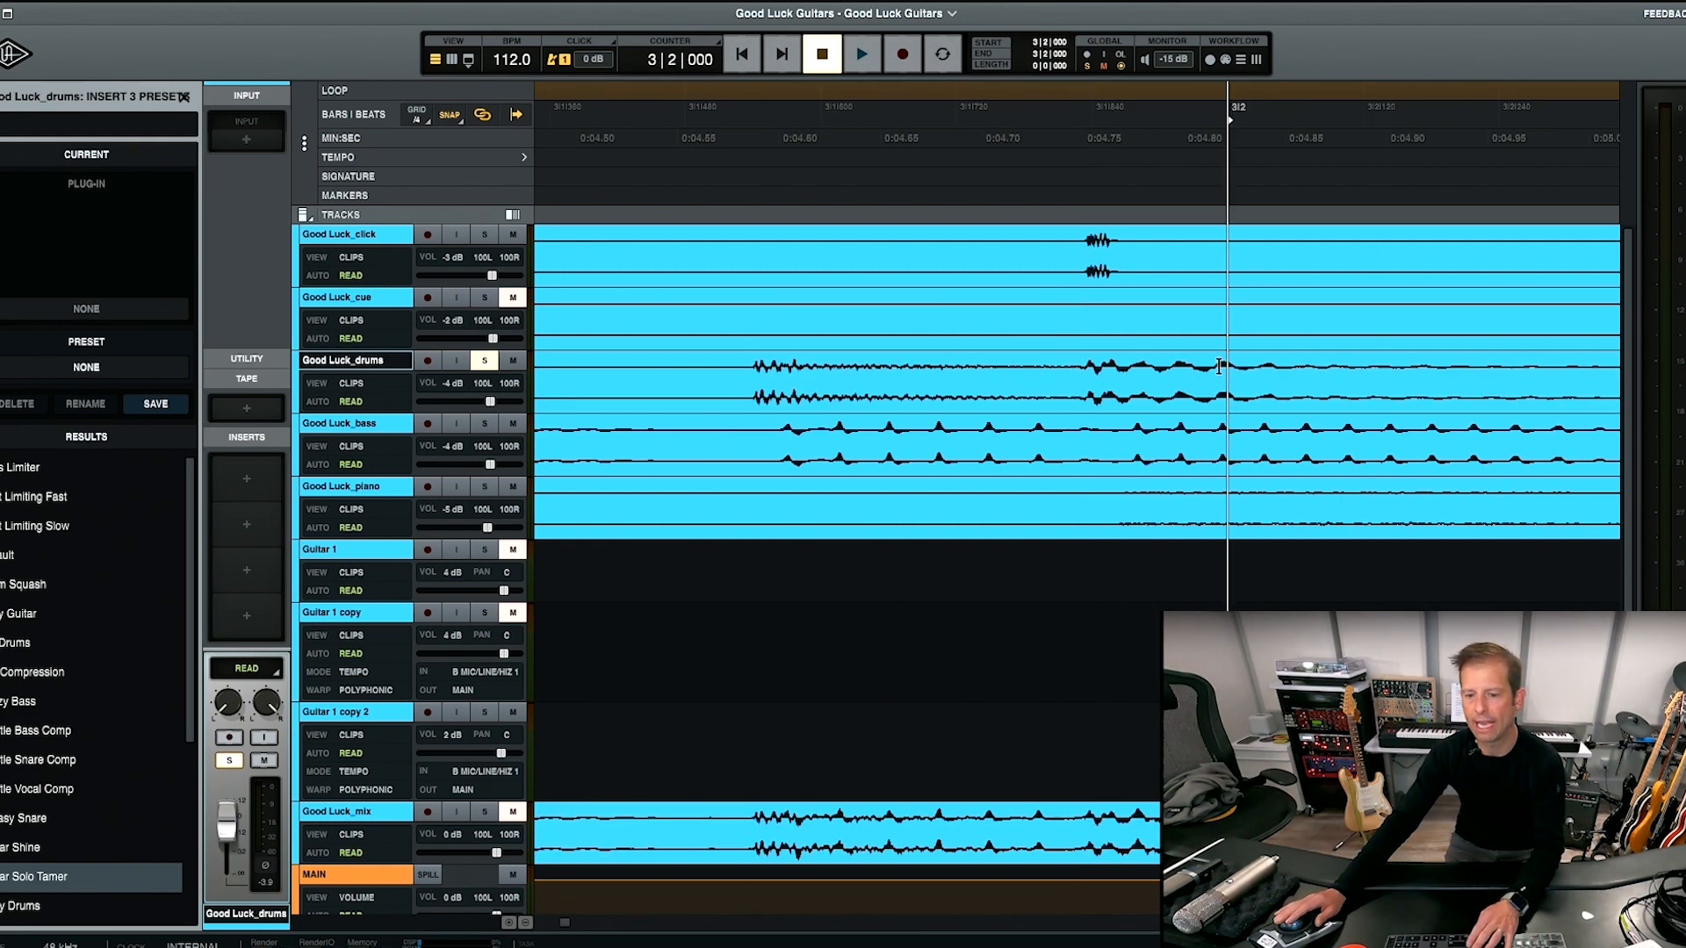
key("r")
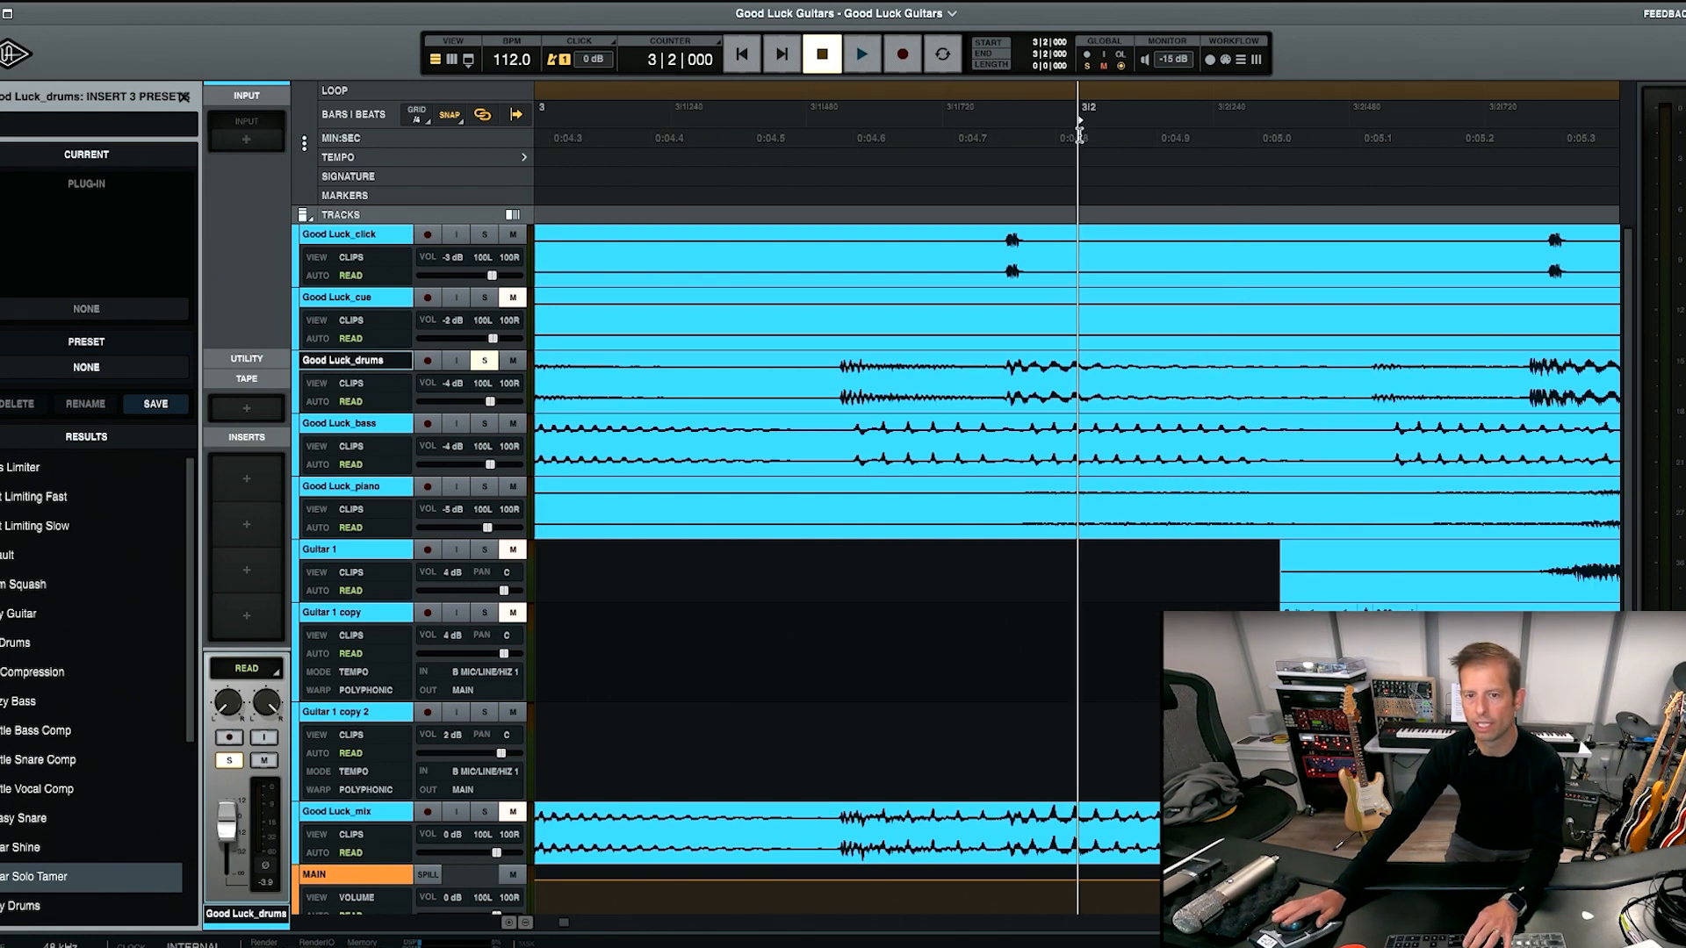
key("r")
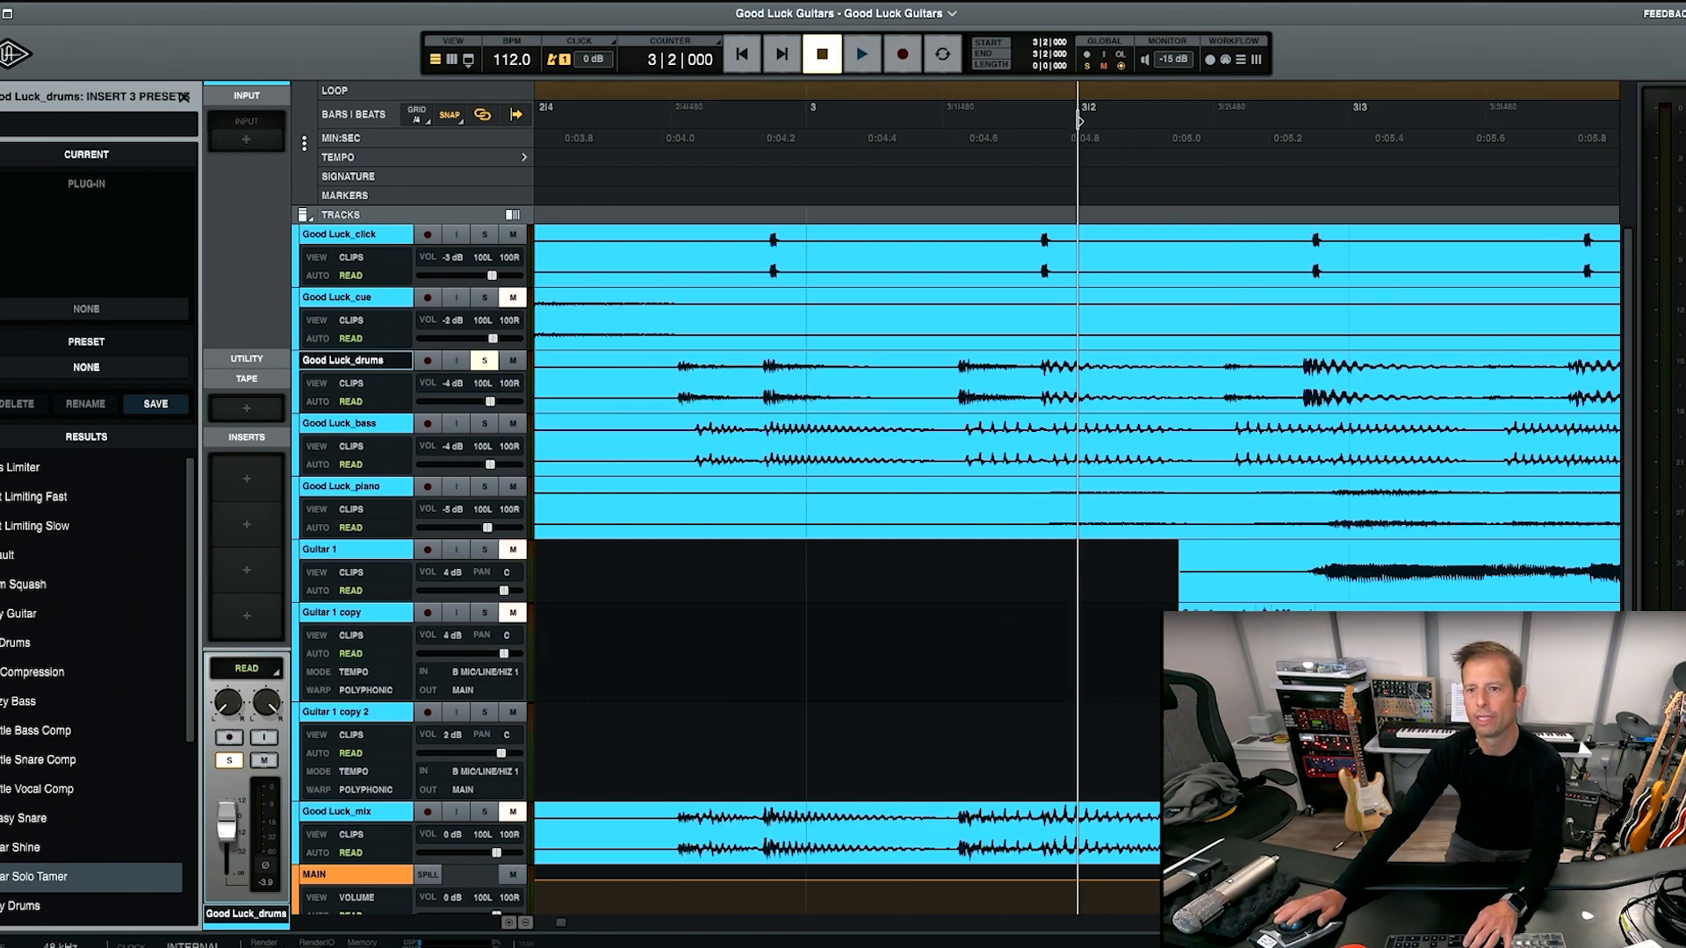
left_click(842, 362)
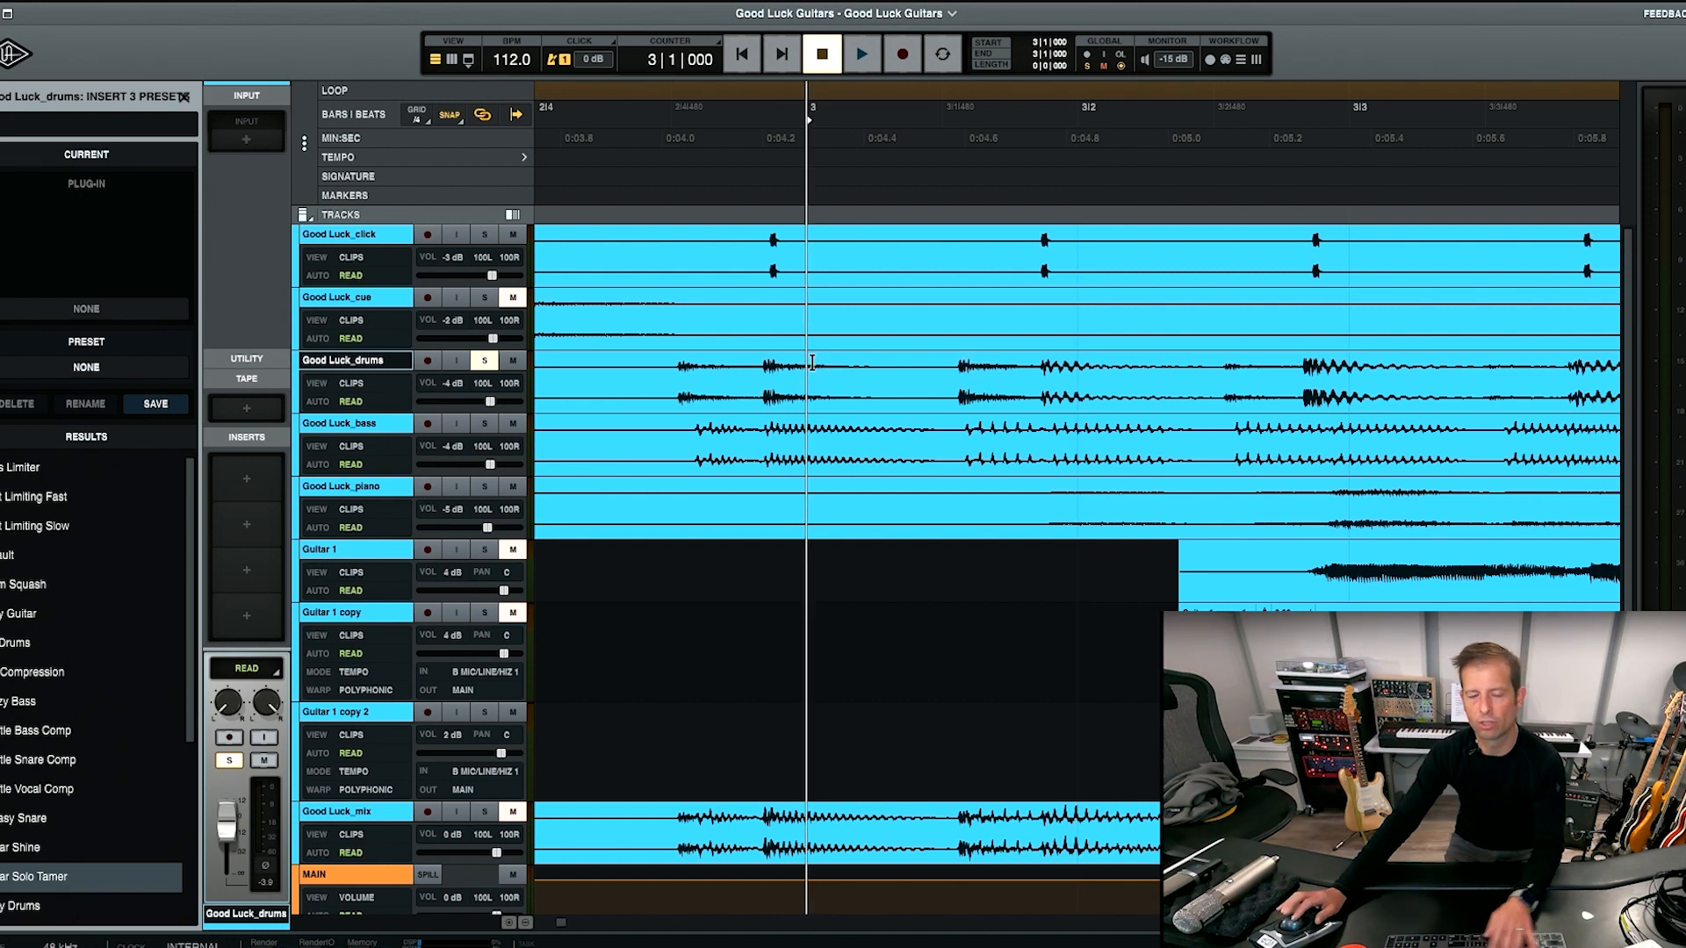
left_click(985, 379)
left_click(808, 380)
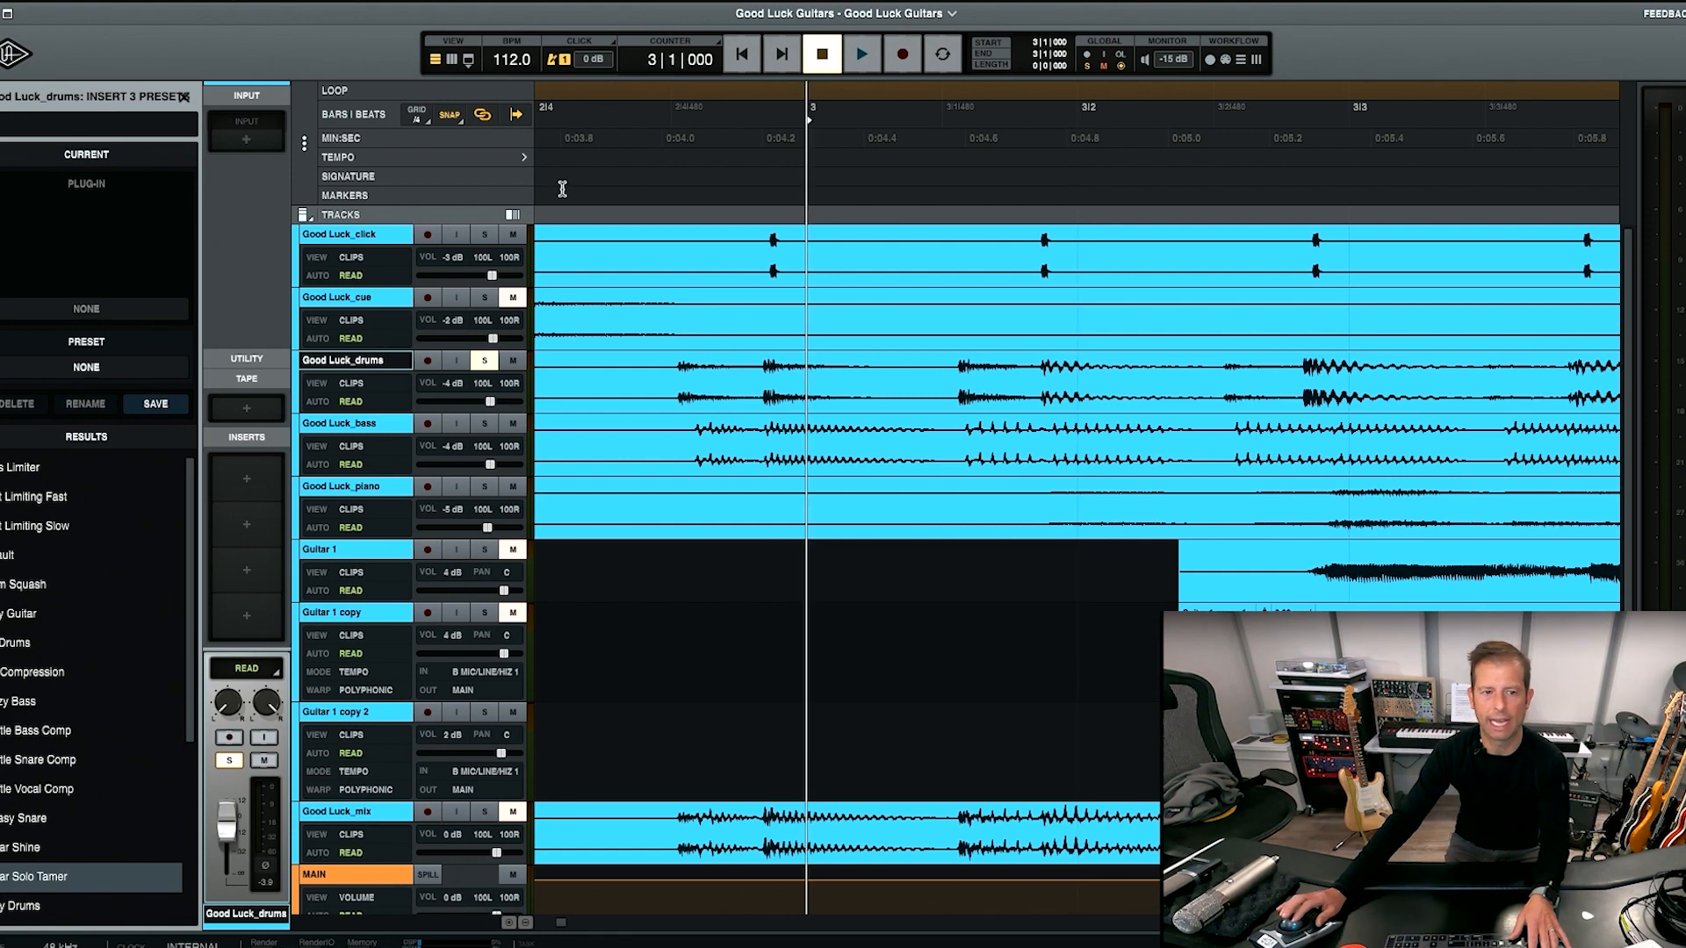
- Set the grid to Beat and try placing the playhead on nearby beats in the drums track, ending at 2|2
left_click(417, 116)
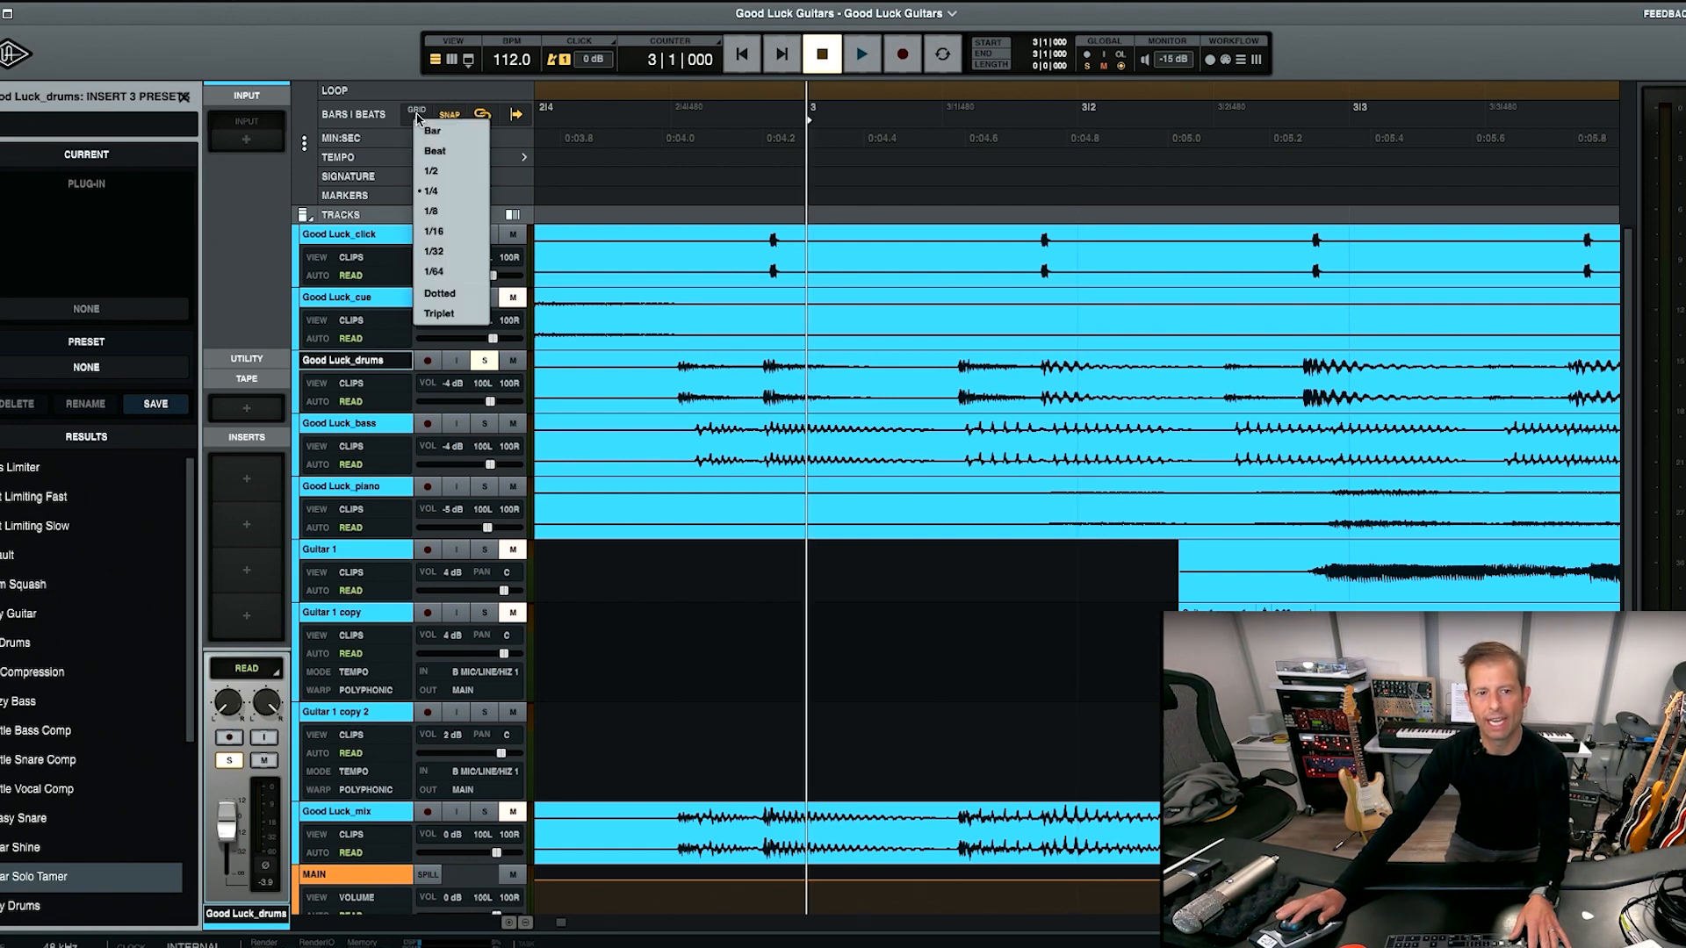
left_click(441, 153)
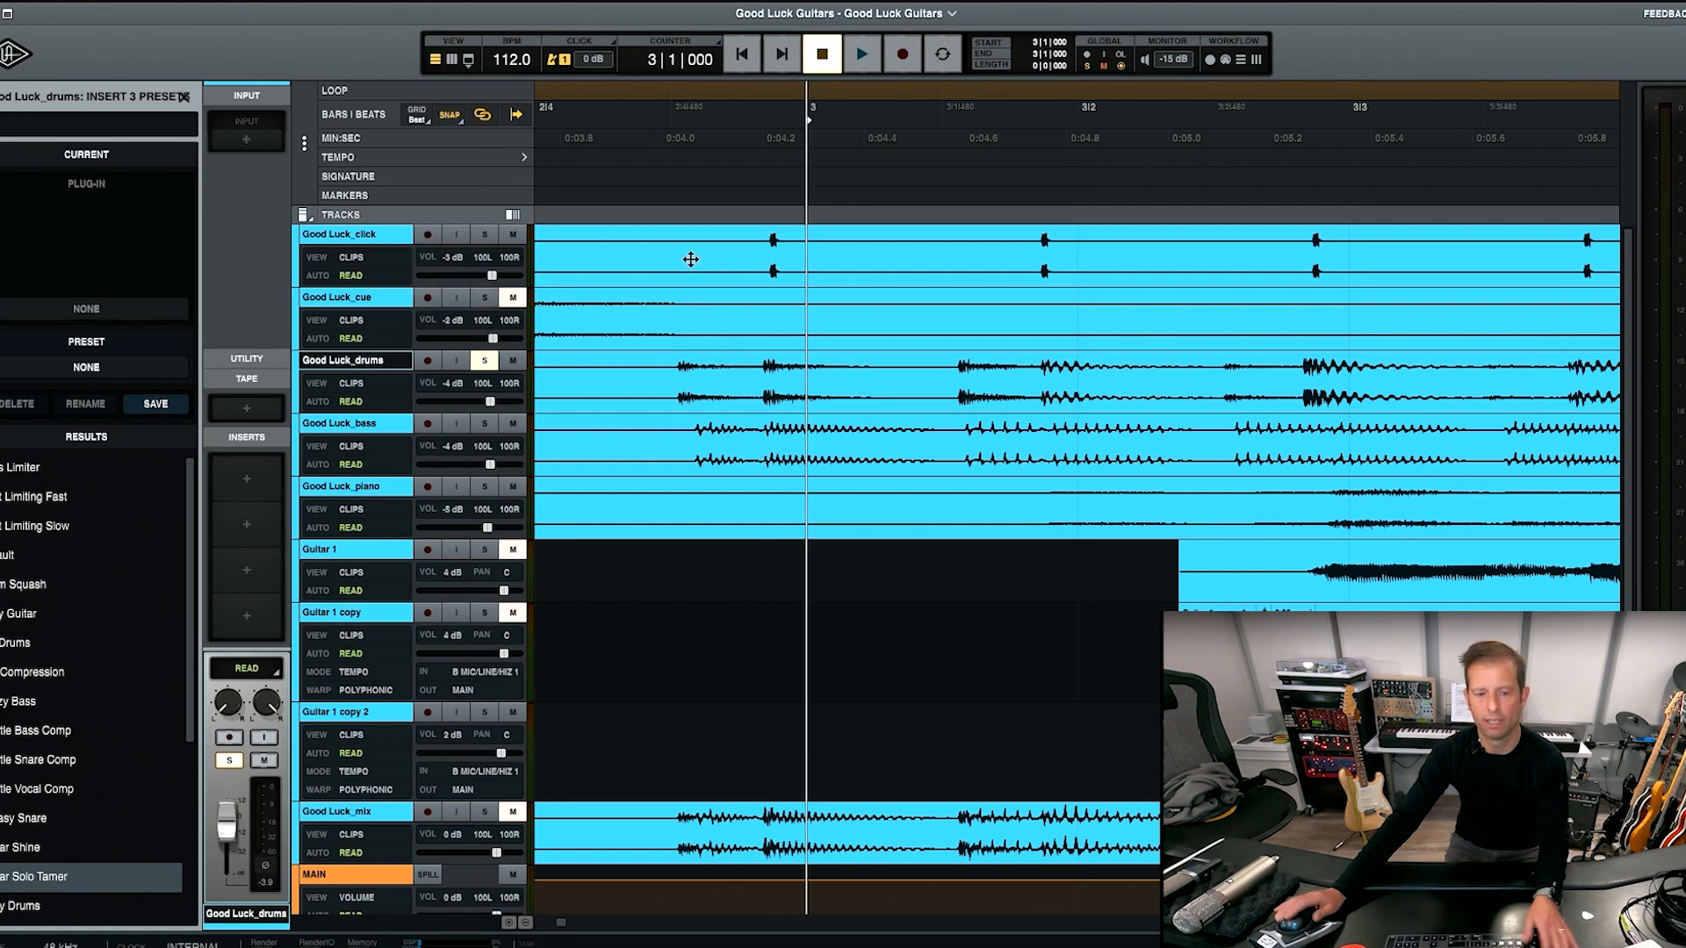
key("super+bracketleft")
left_click(977, 367)
left_click(815, 369)
left_click(650, 337)
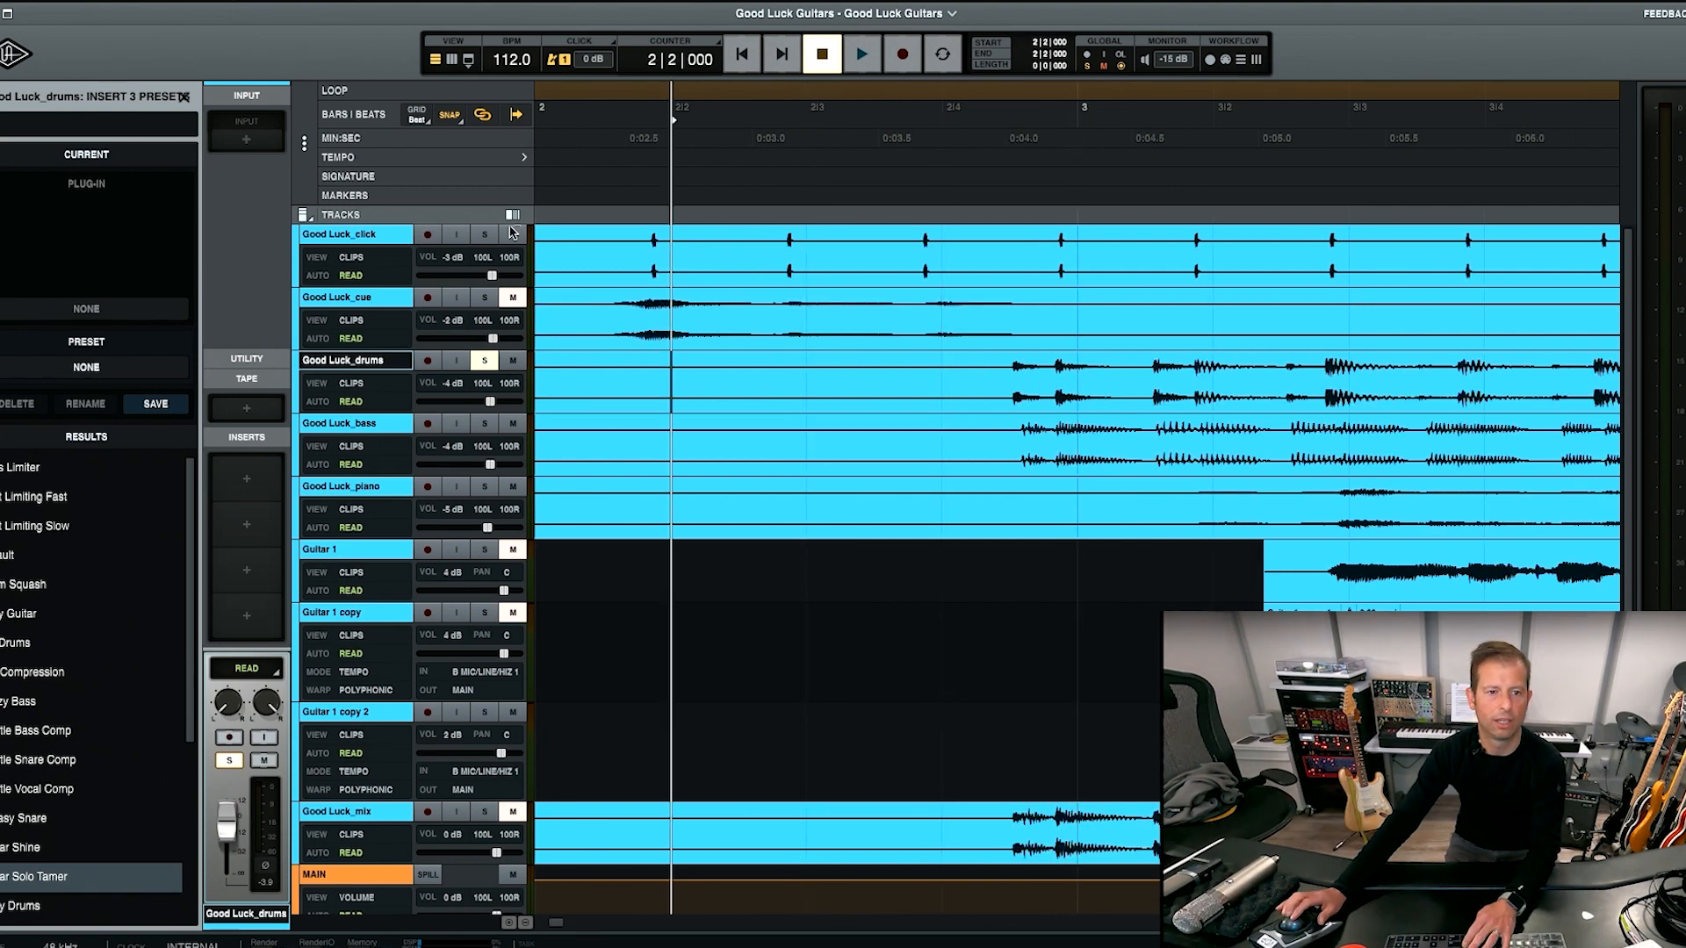
- Set the grid to Bar and turn Snap off
left_click(418, 115)
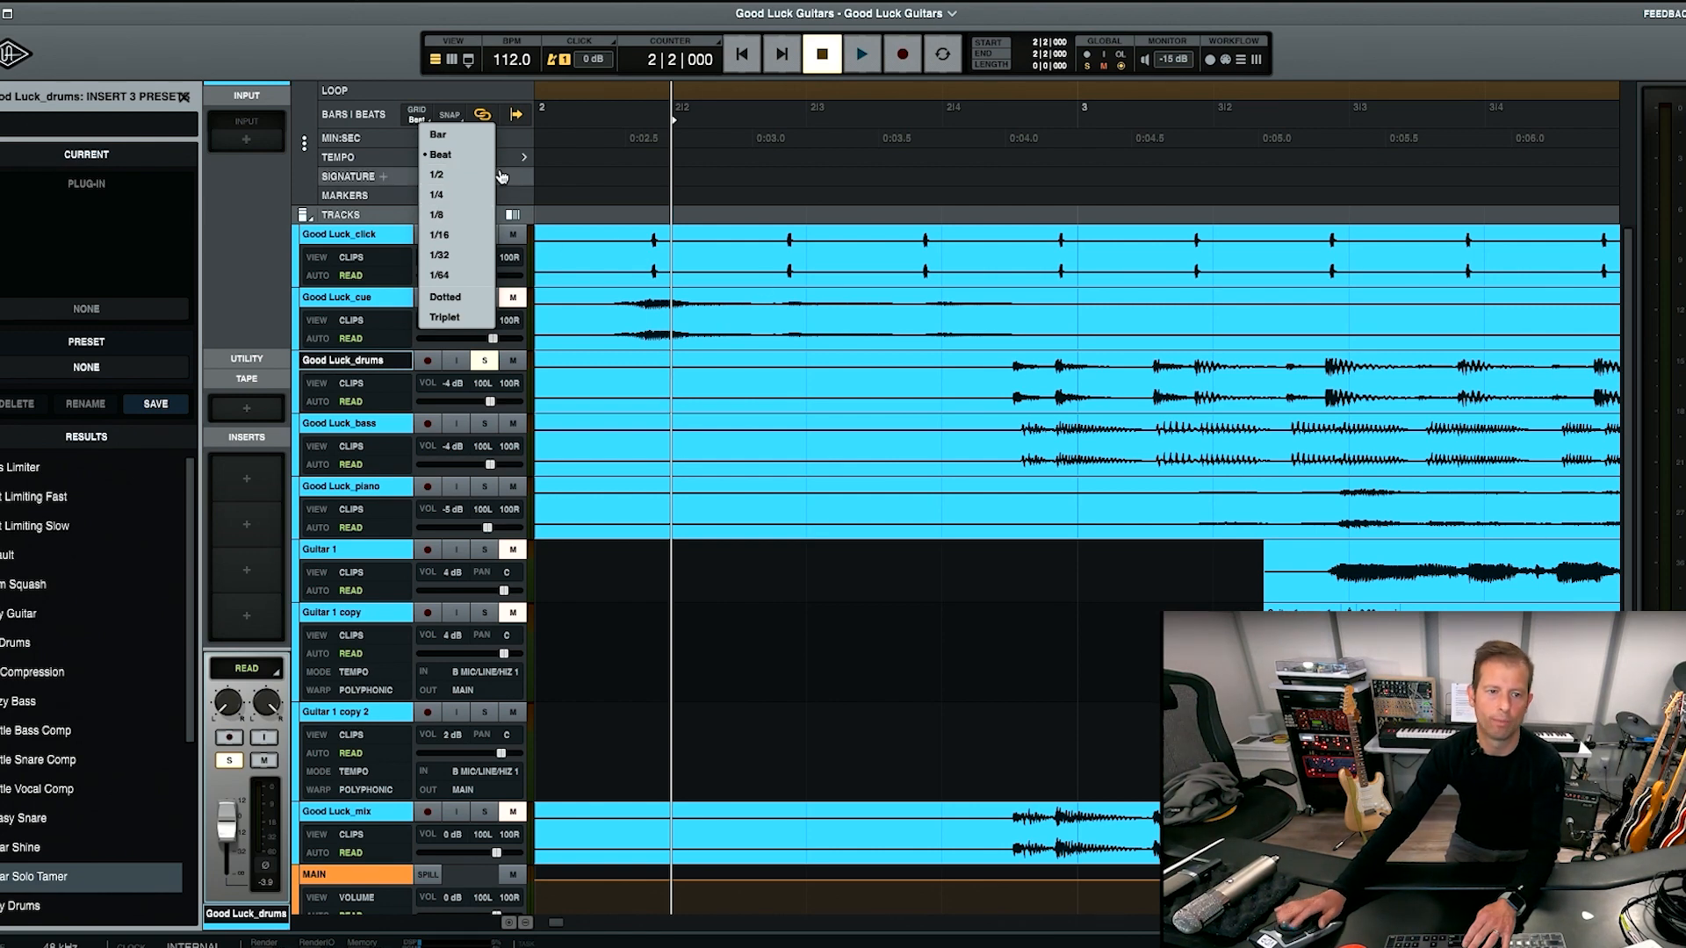
left_click(439, 134)
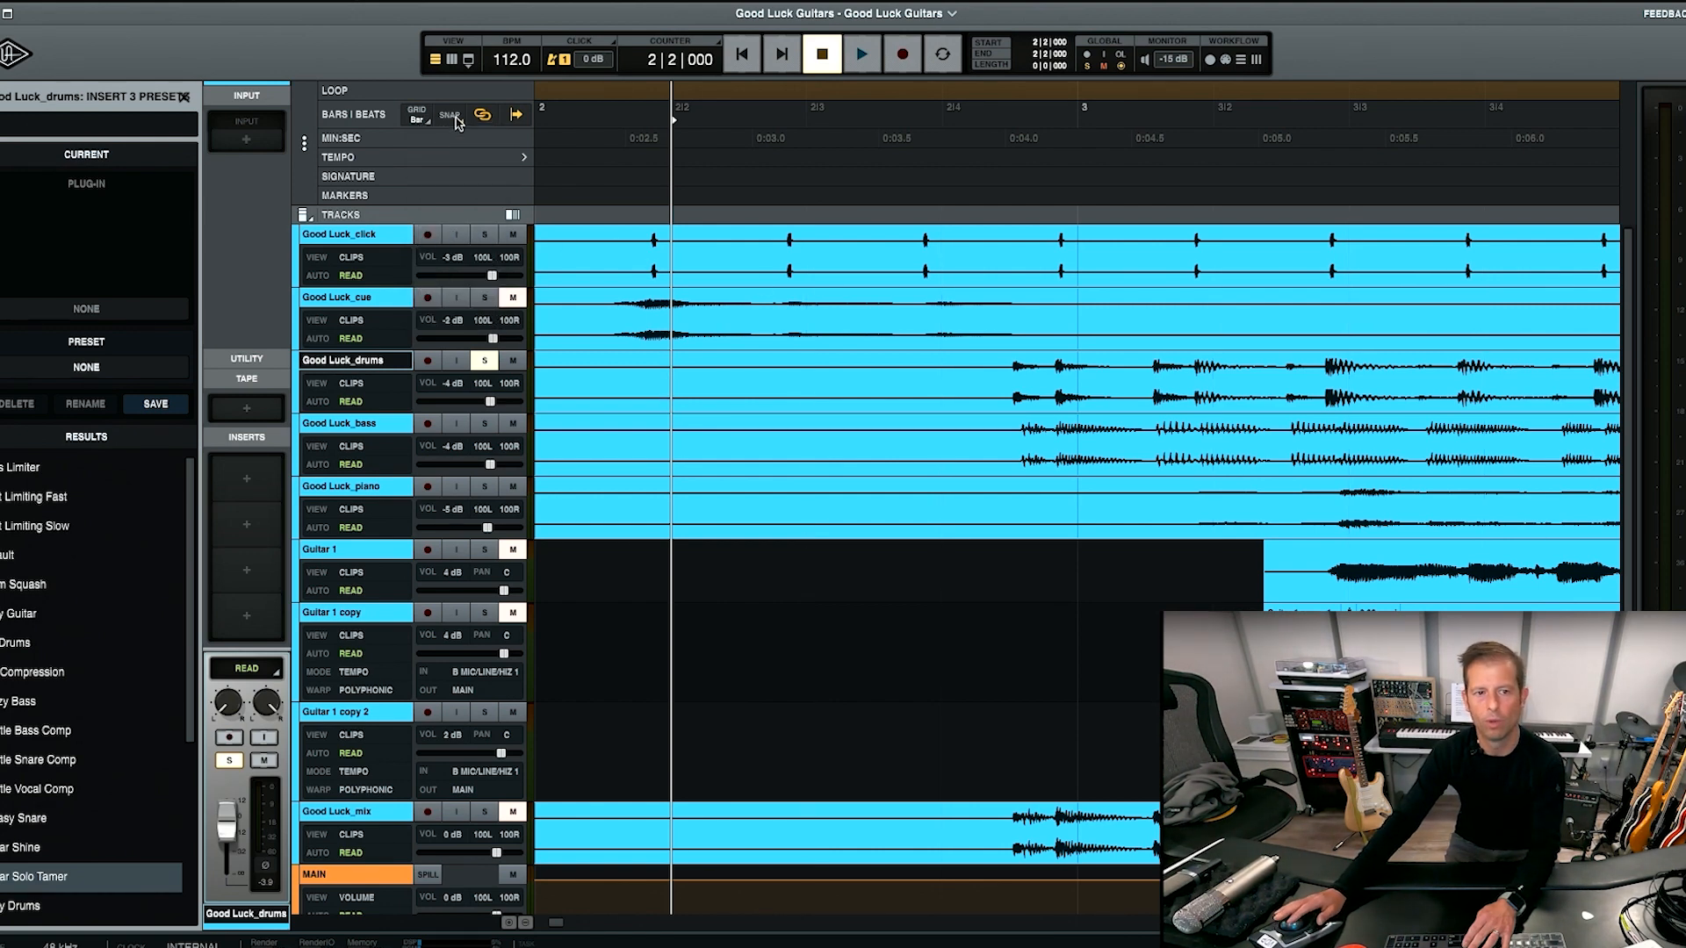
left_click(458, 122)
left_click(454, 118)
left_click(452, 116)
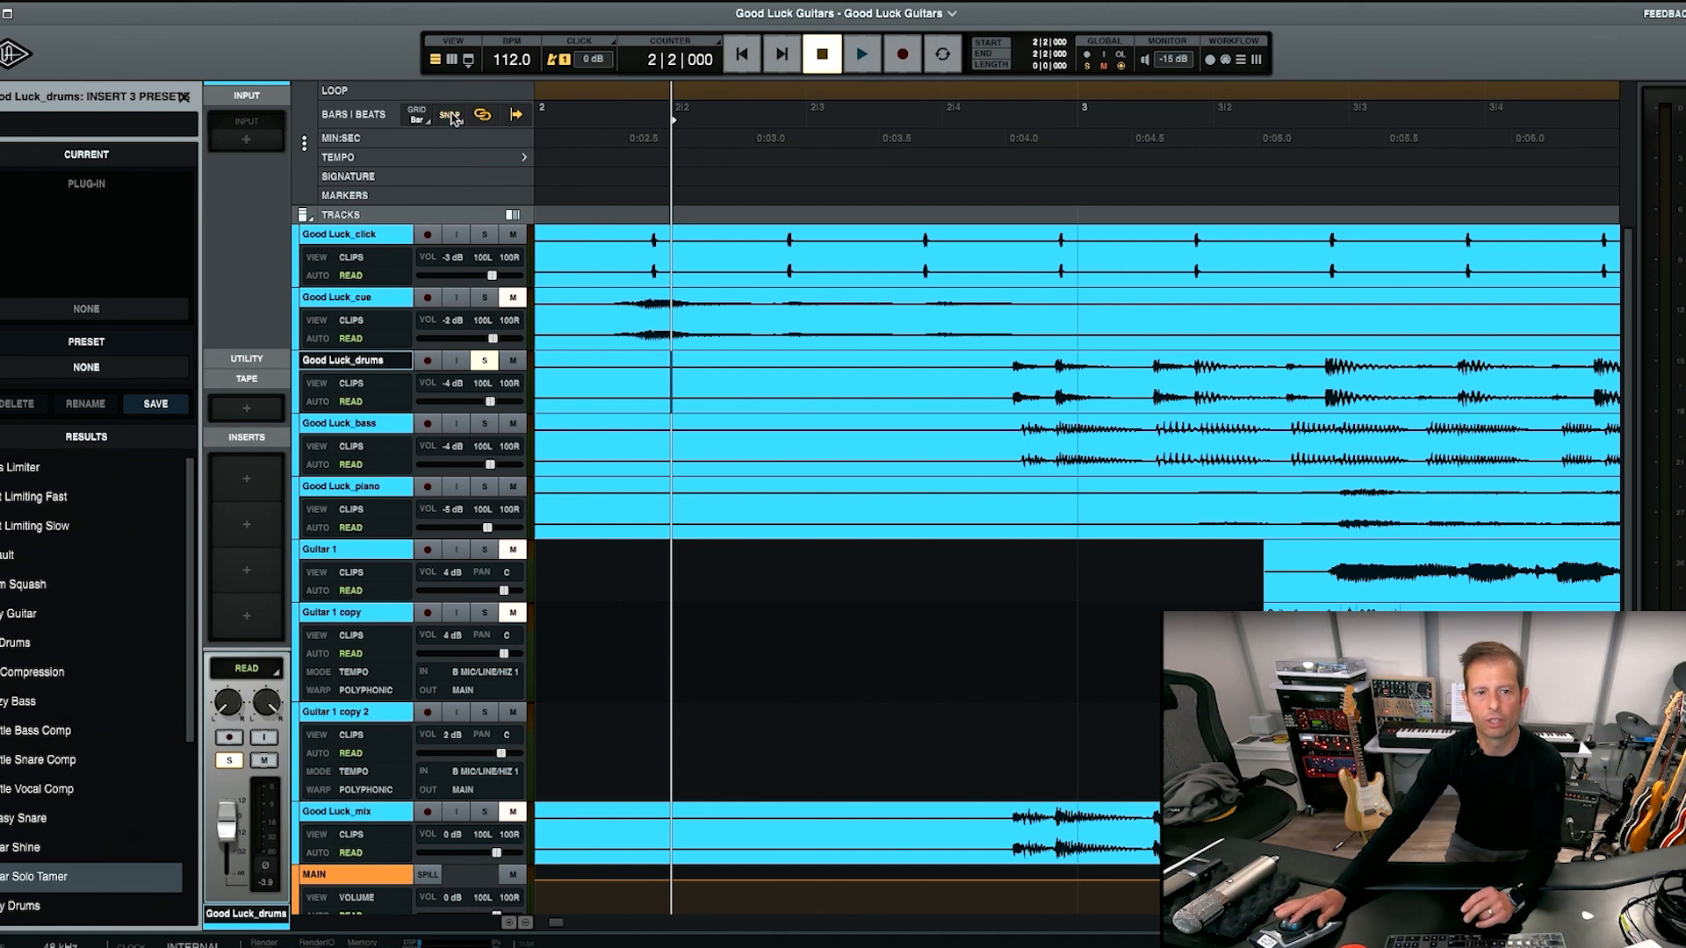
- Place the playhead at 2|4|753, just ahead of the second drum hit, and audition the drums from there
left_click(1049, 382)
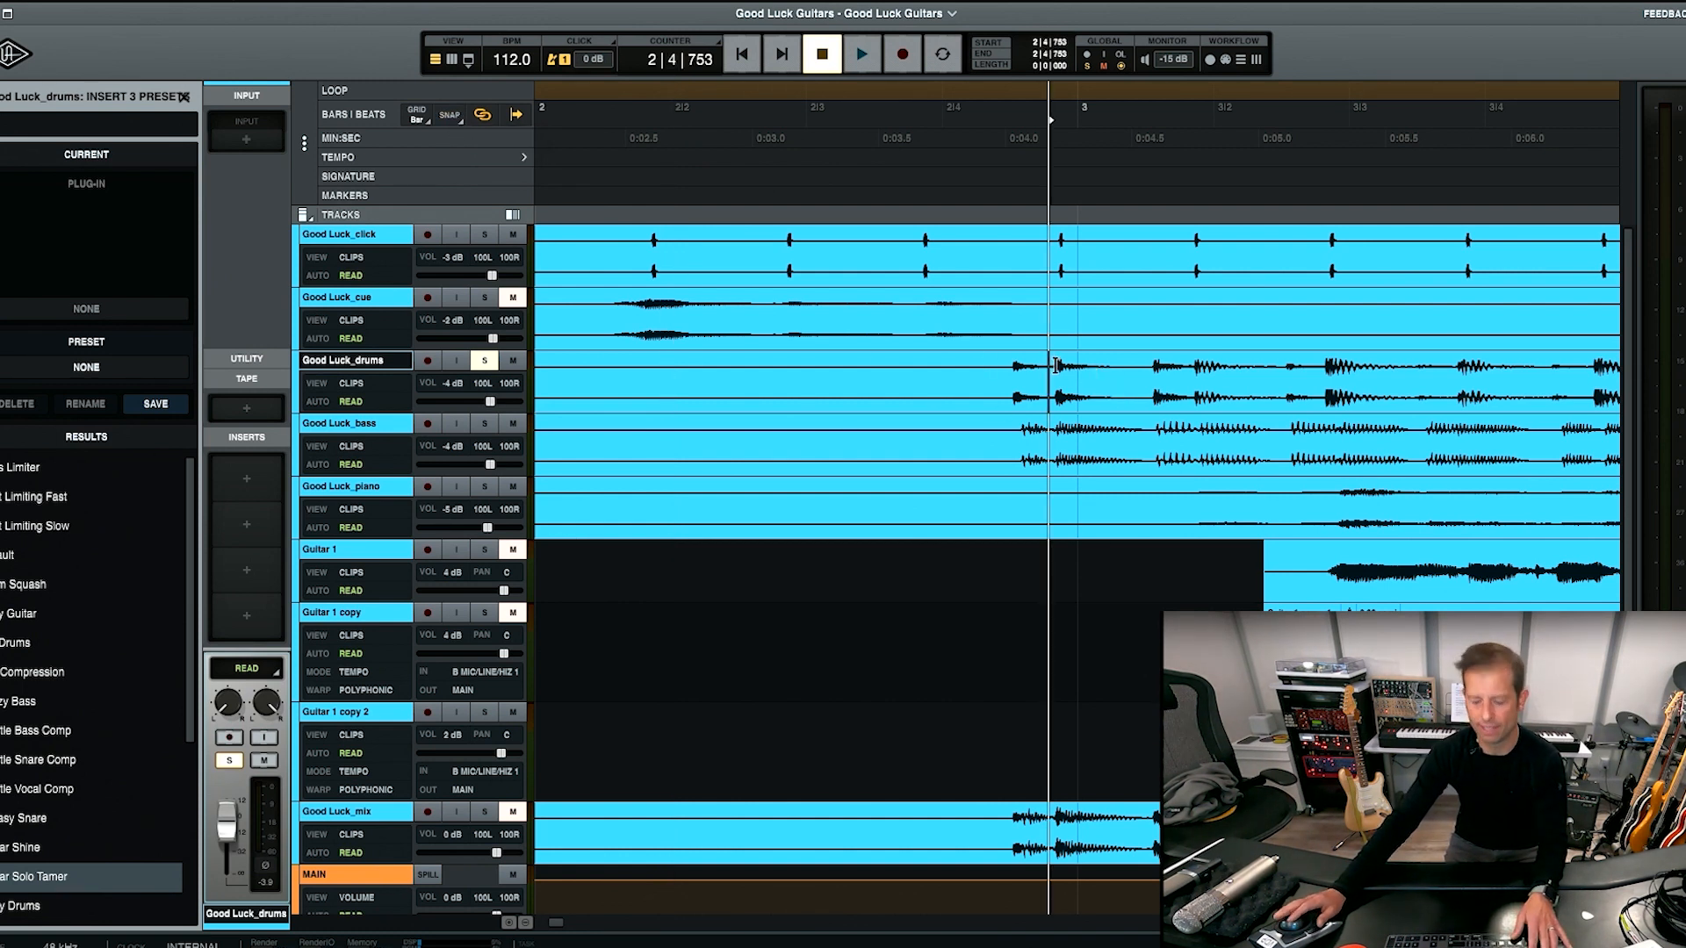
key("space")
key("space")
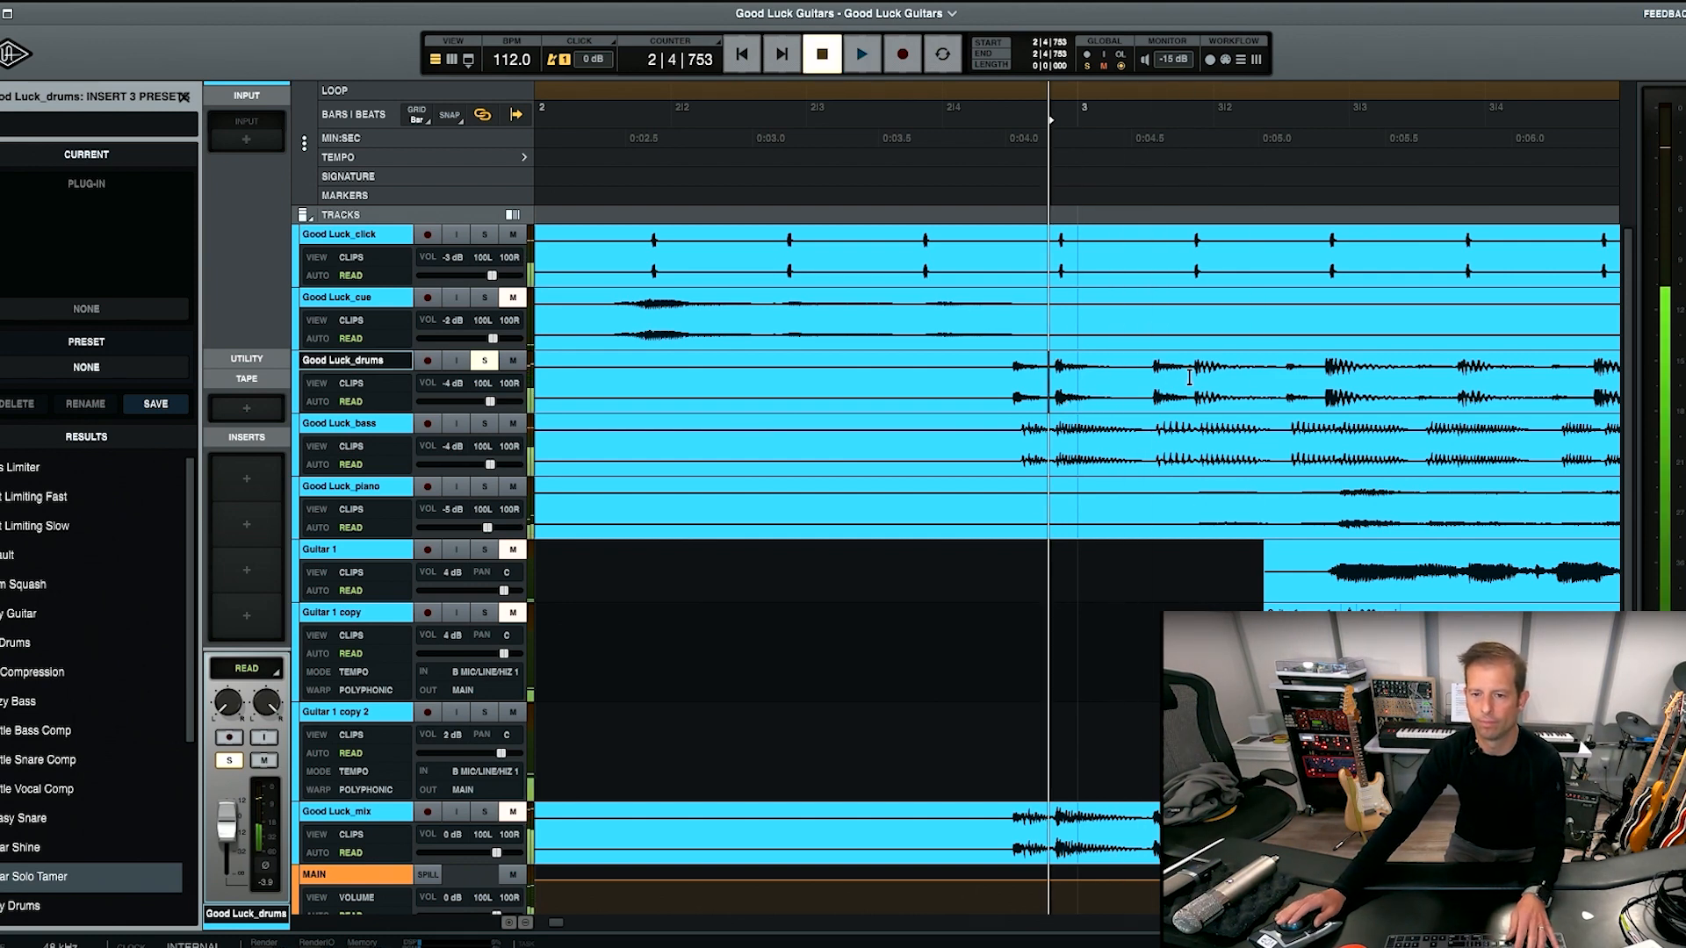
- Place the playhead at 3|1|835, exactly on the attack of the drum hit just before 3|2
left_click(1197, 379)
key("ctrl+equal")
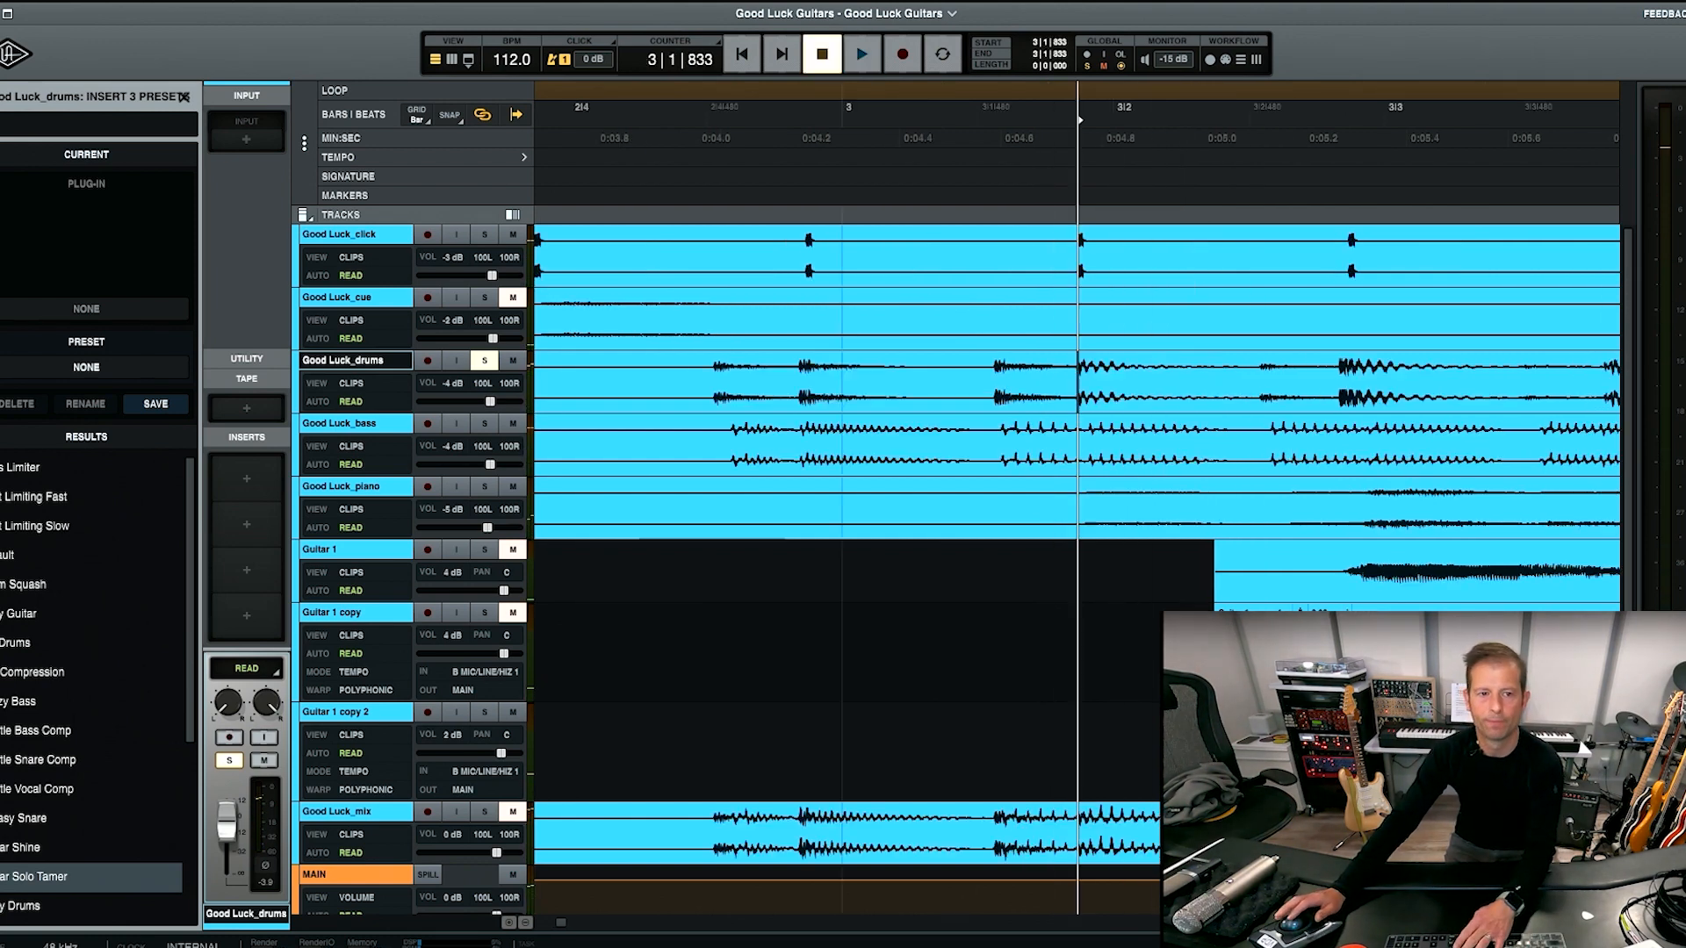
key("t")
key("t")
key("t")
key("t")
key("t")
key("t")
left_click(1105, 369)
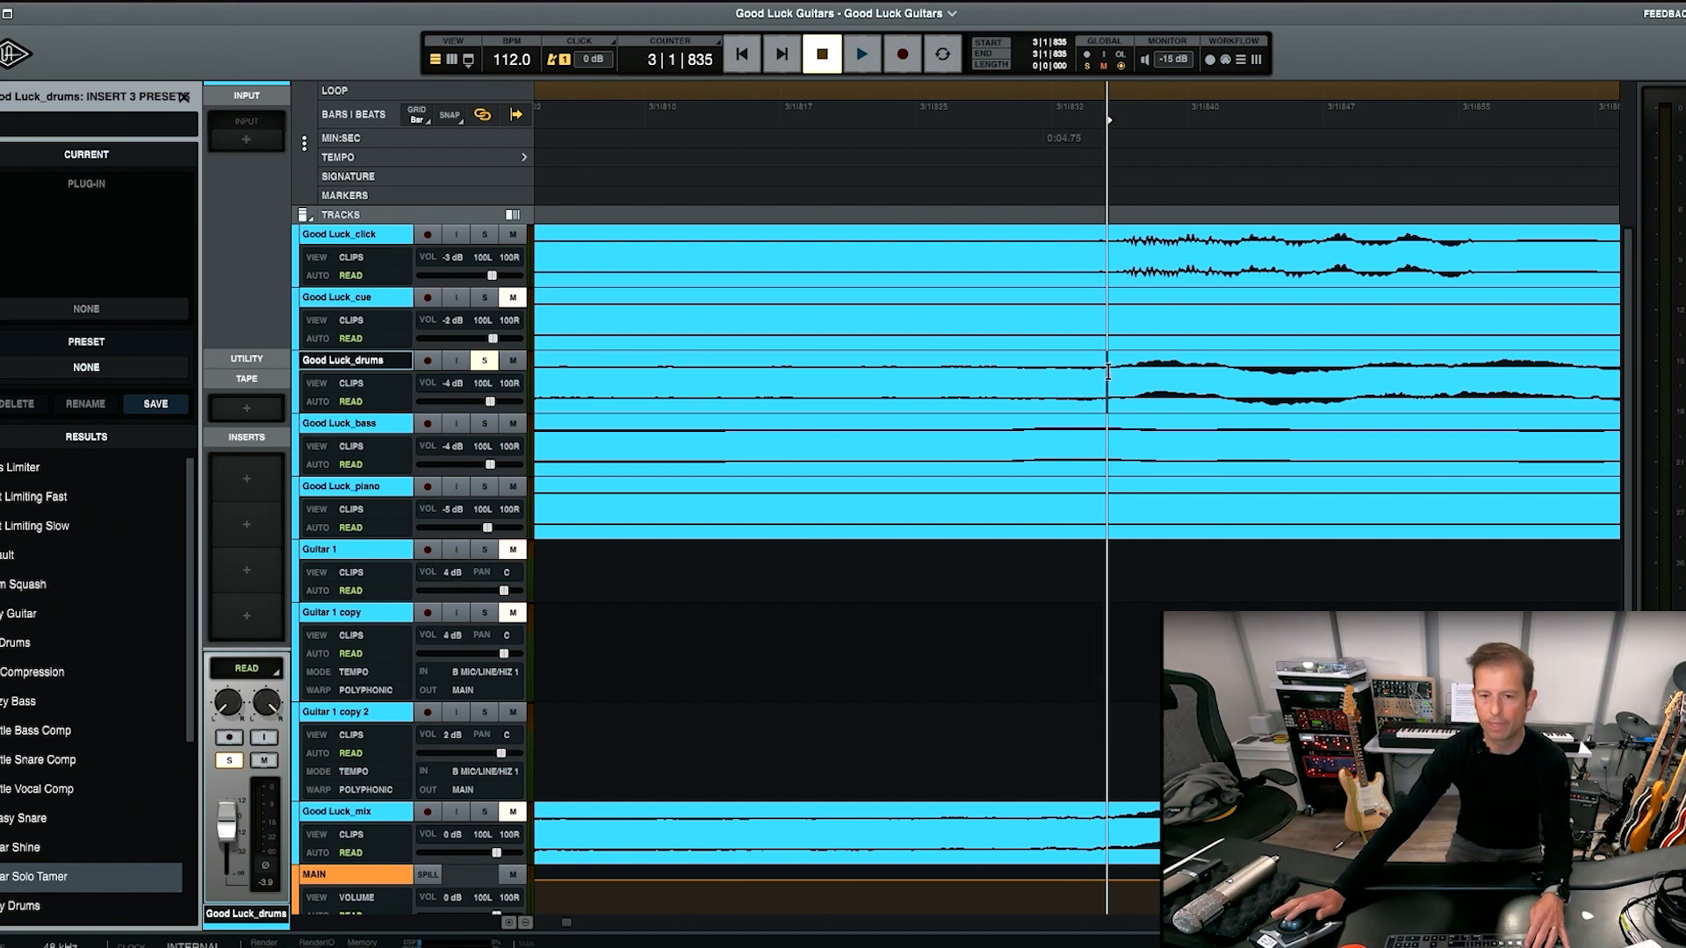
- Split the drums clip at 3|1|835 and delete the part before the split
key("r")
key("r")
key("r")
key("r")
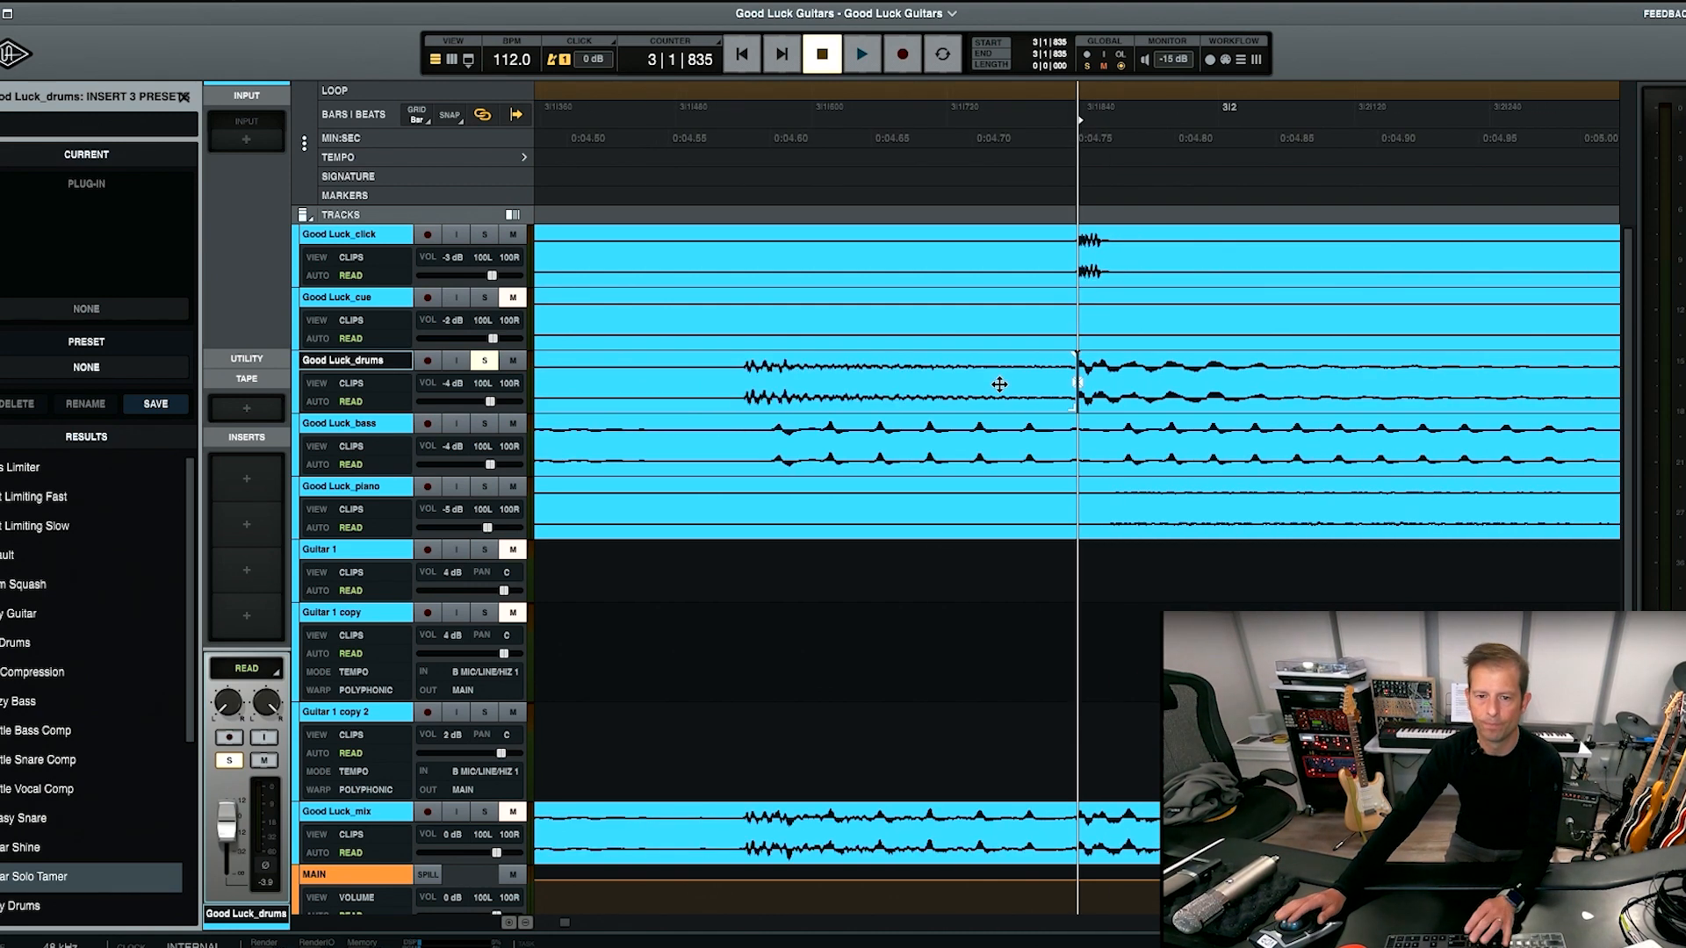
left_click(996, 396)
key("Delete")
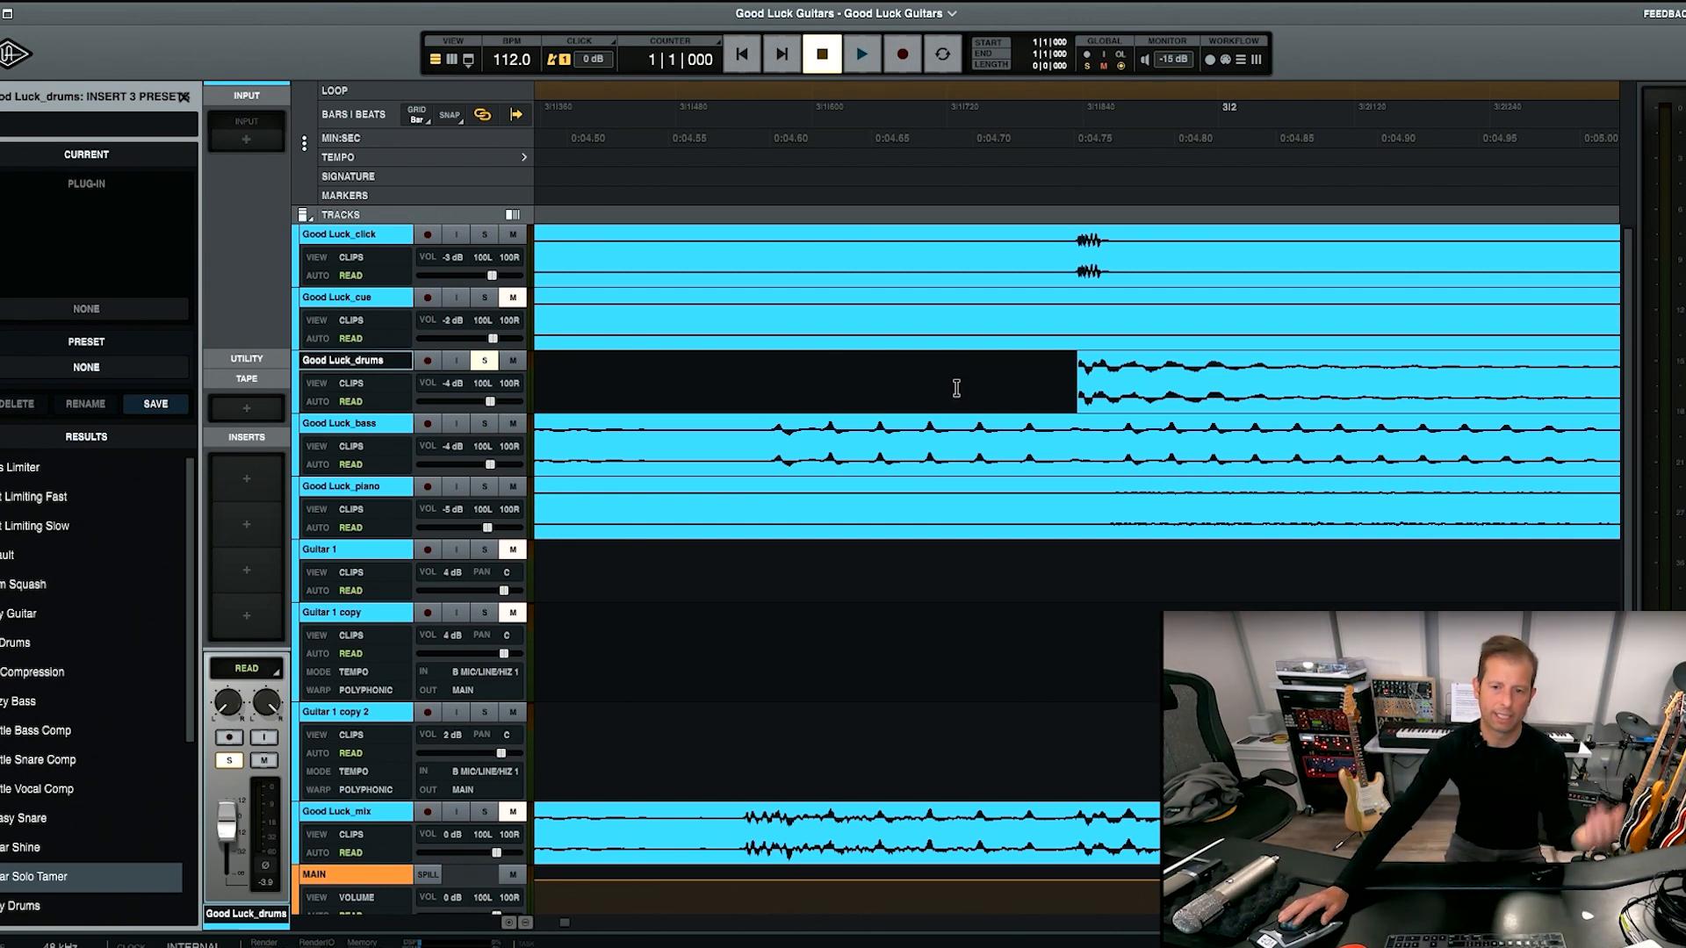
- Audition the trimmed drums from 3|1|732, just before the clip's new start
key("r")
key("r")
key("r")
key("r")
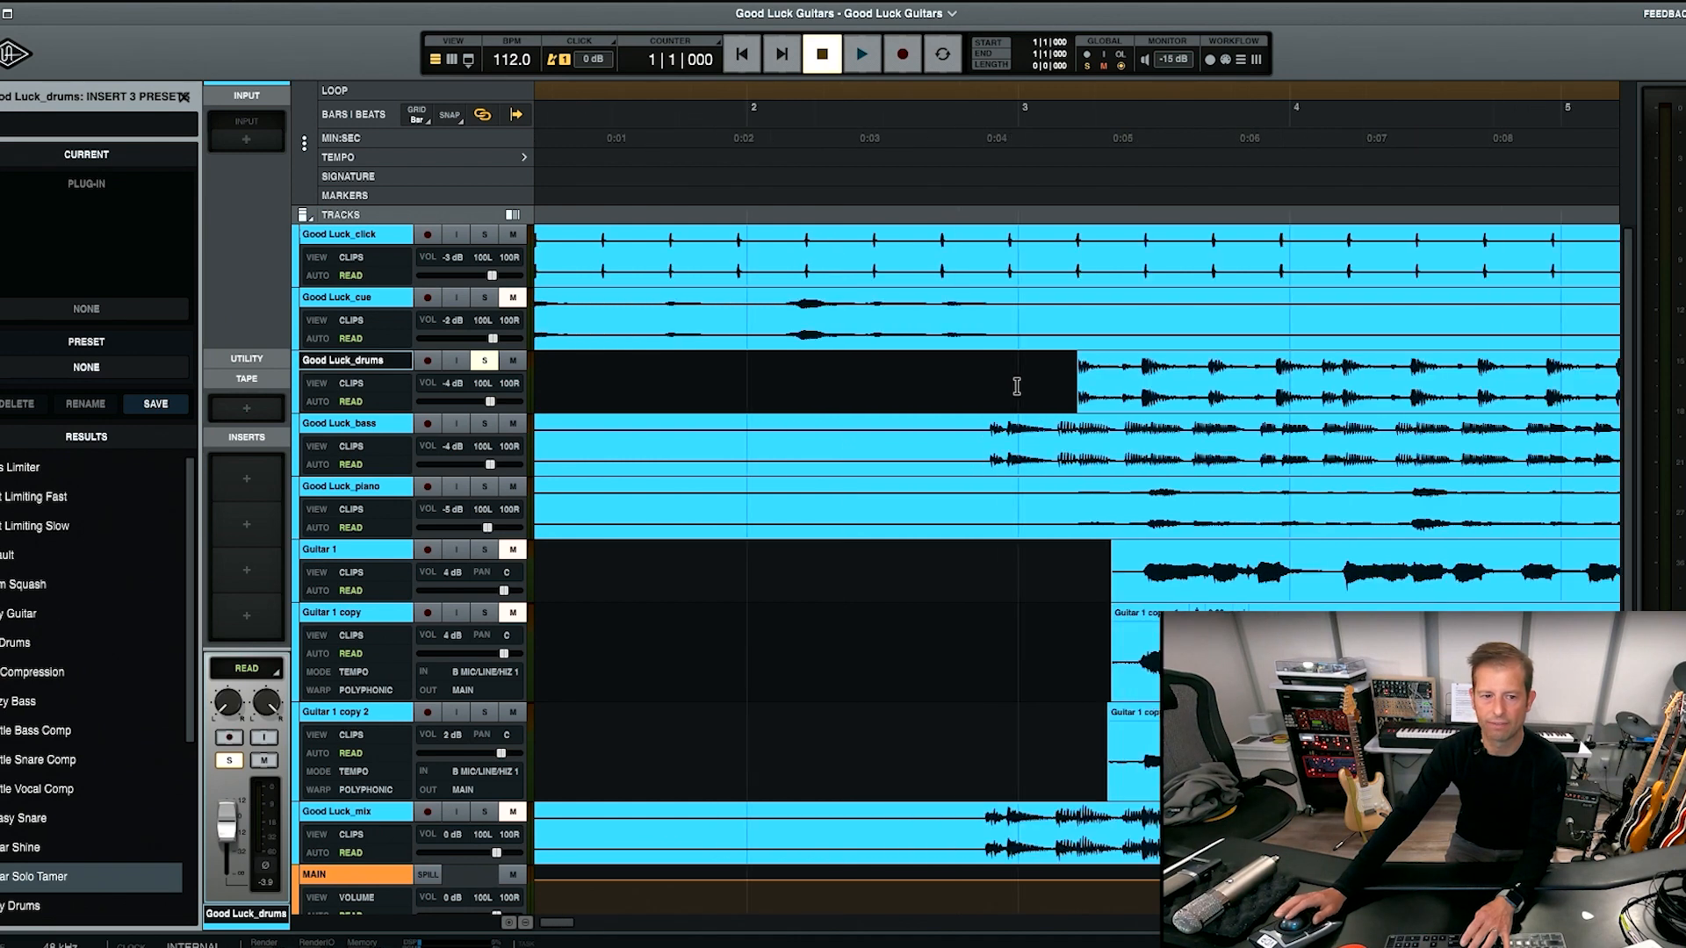
left_click(1071, 366)
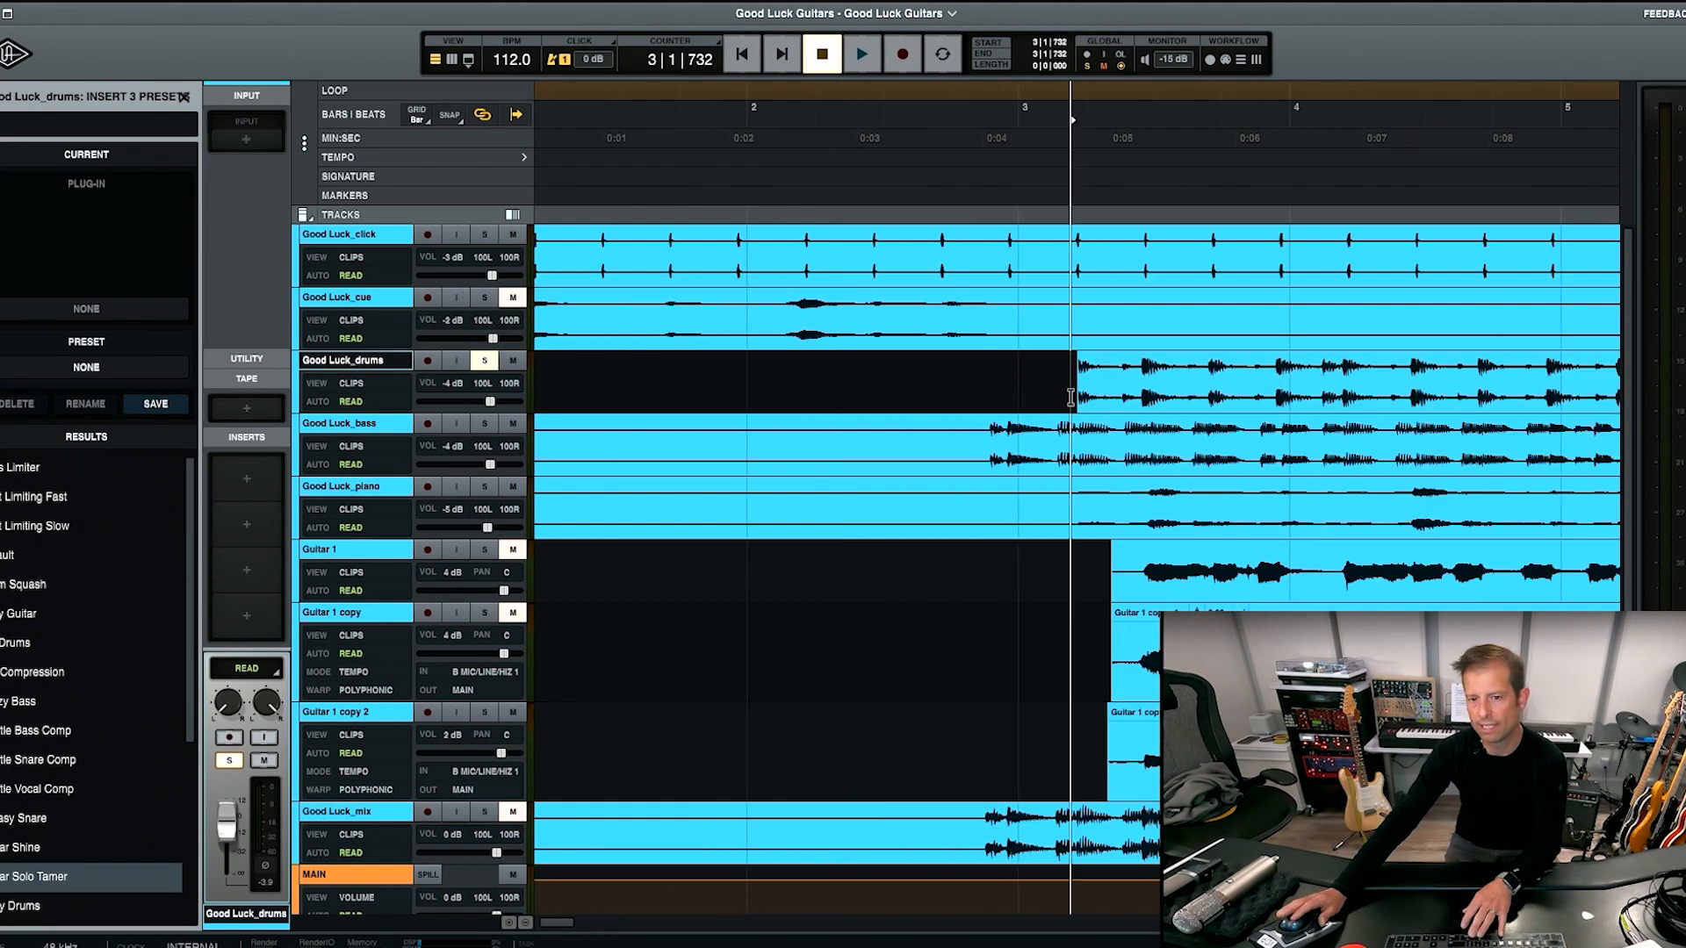
key("space")
key("space")
key("r")
key("r")
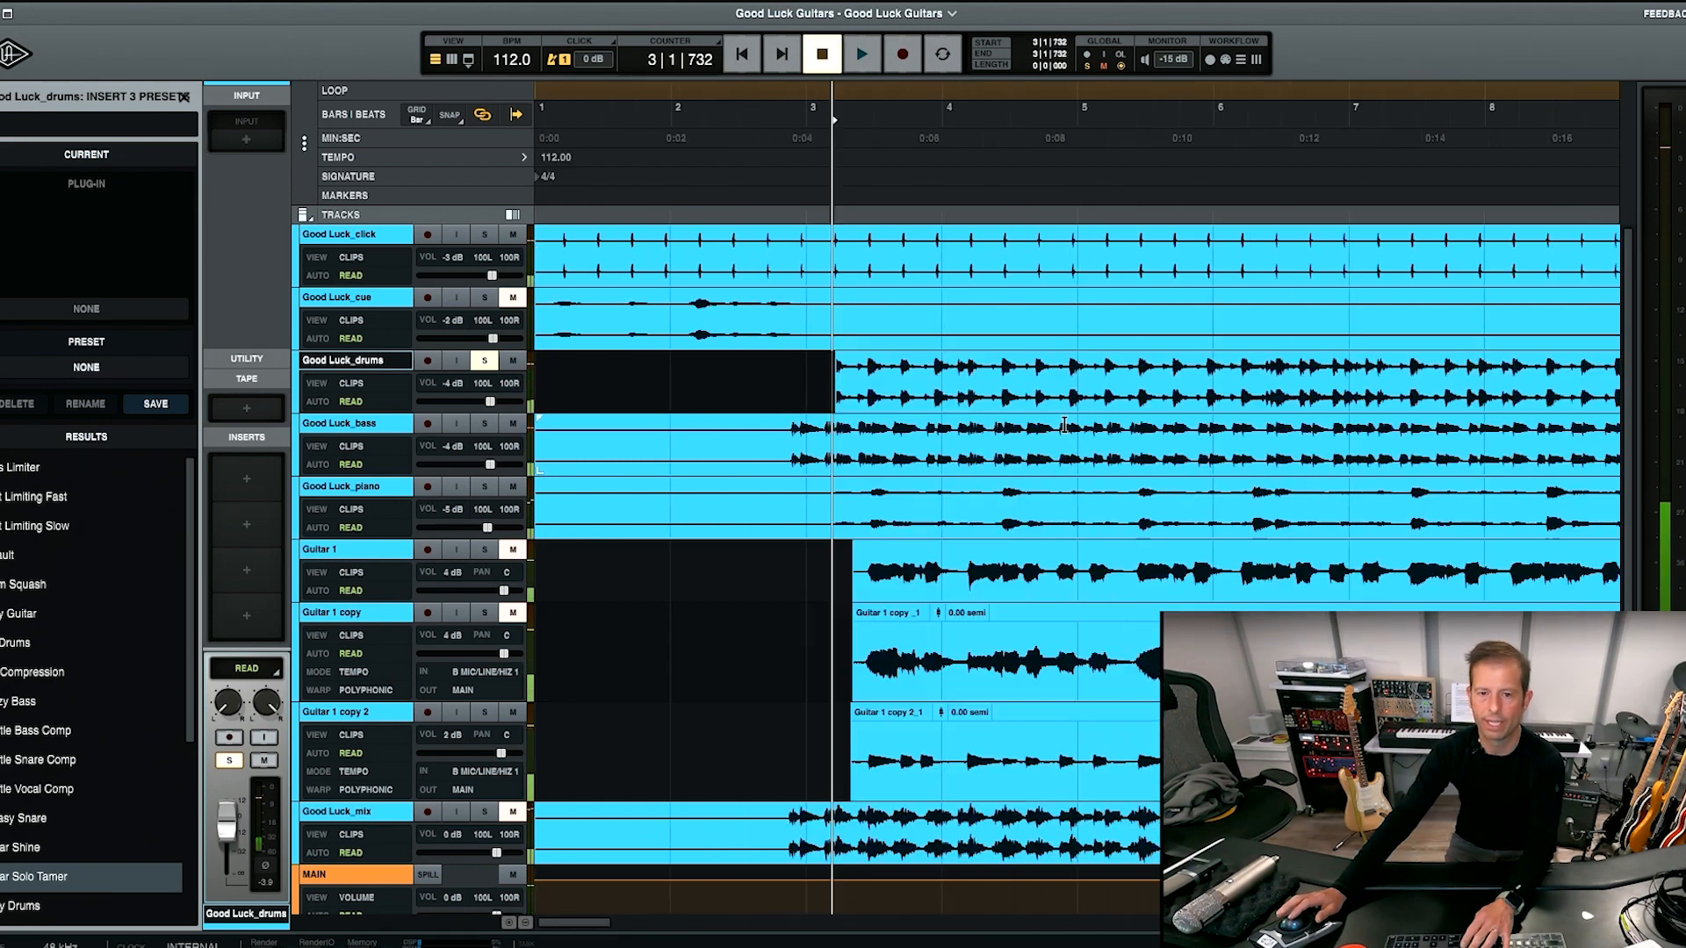
- Select the clips on every track together, from Good Luck_click down through Good Luck_mix
left_click(612, 274)
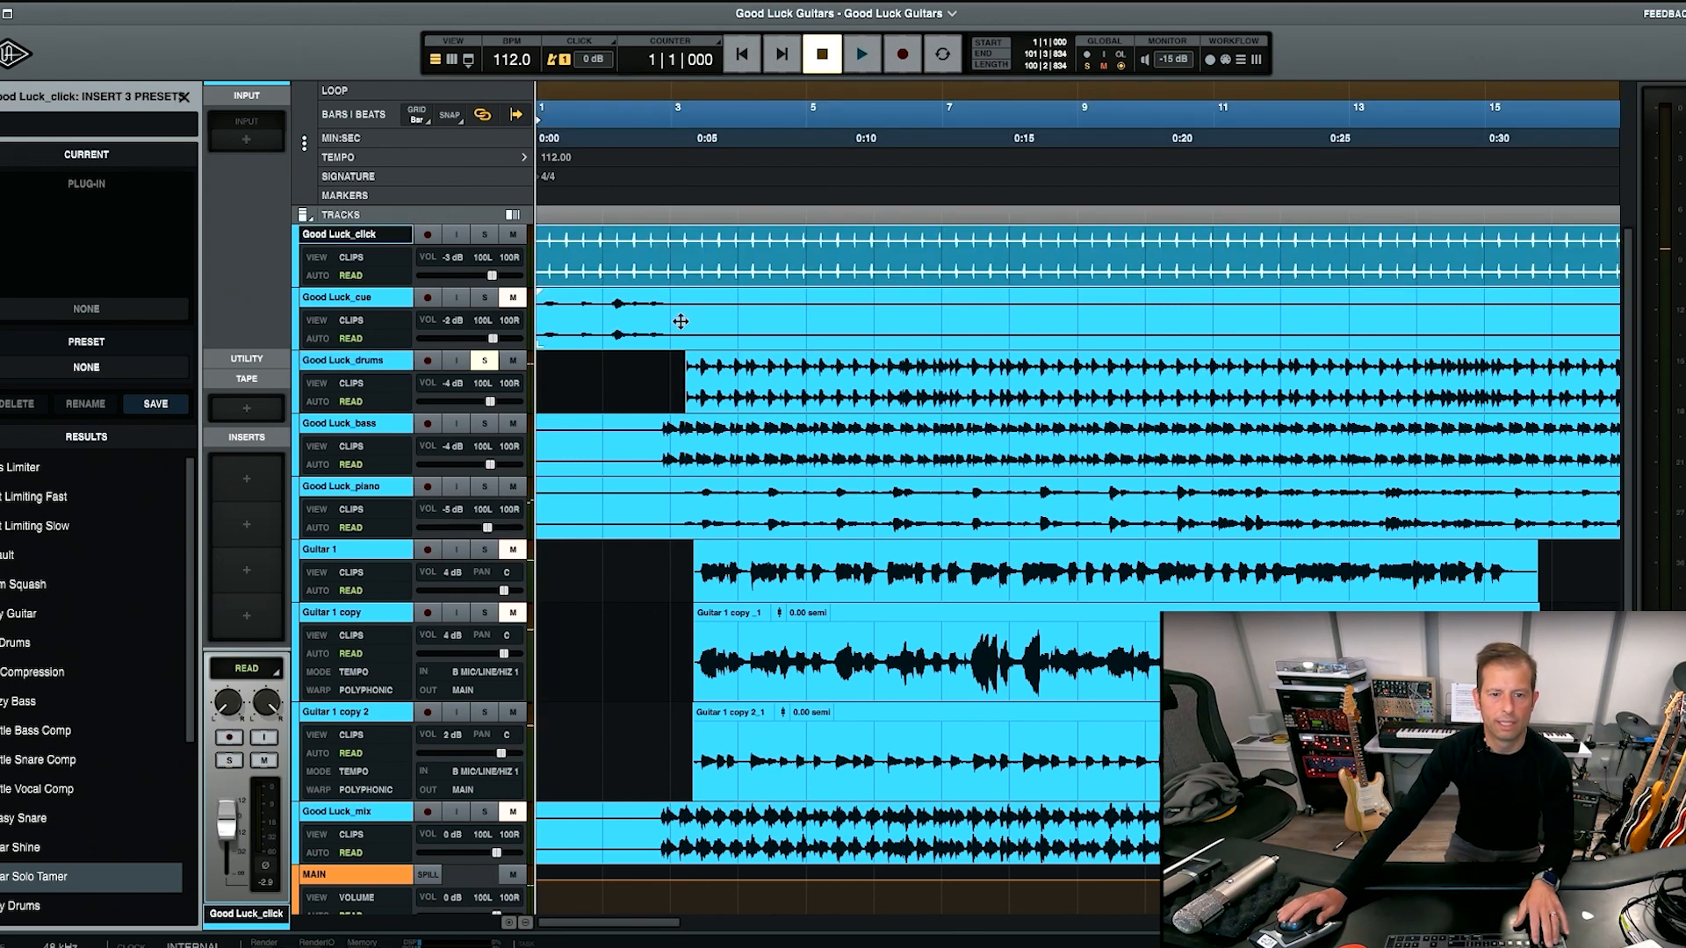
left_click(599, 264)
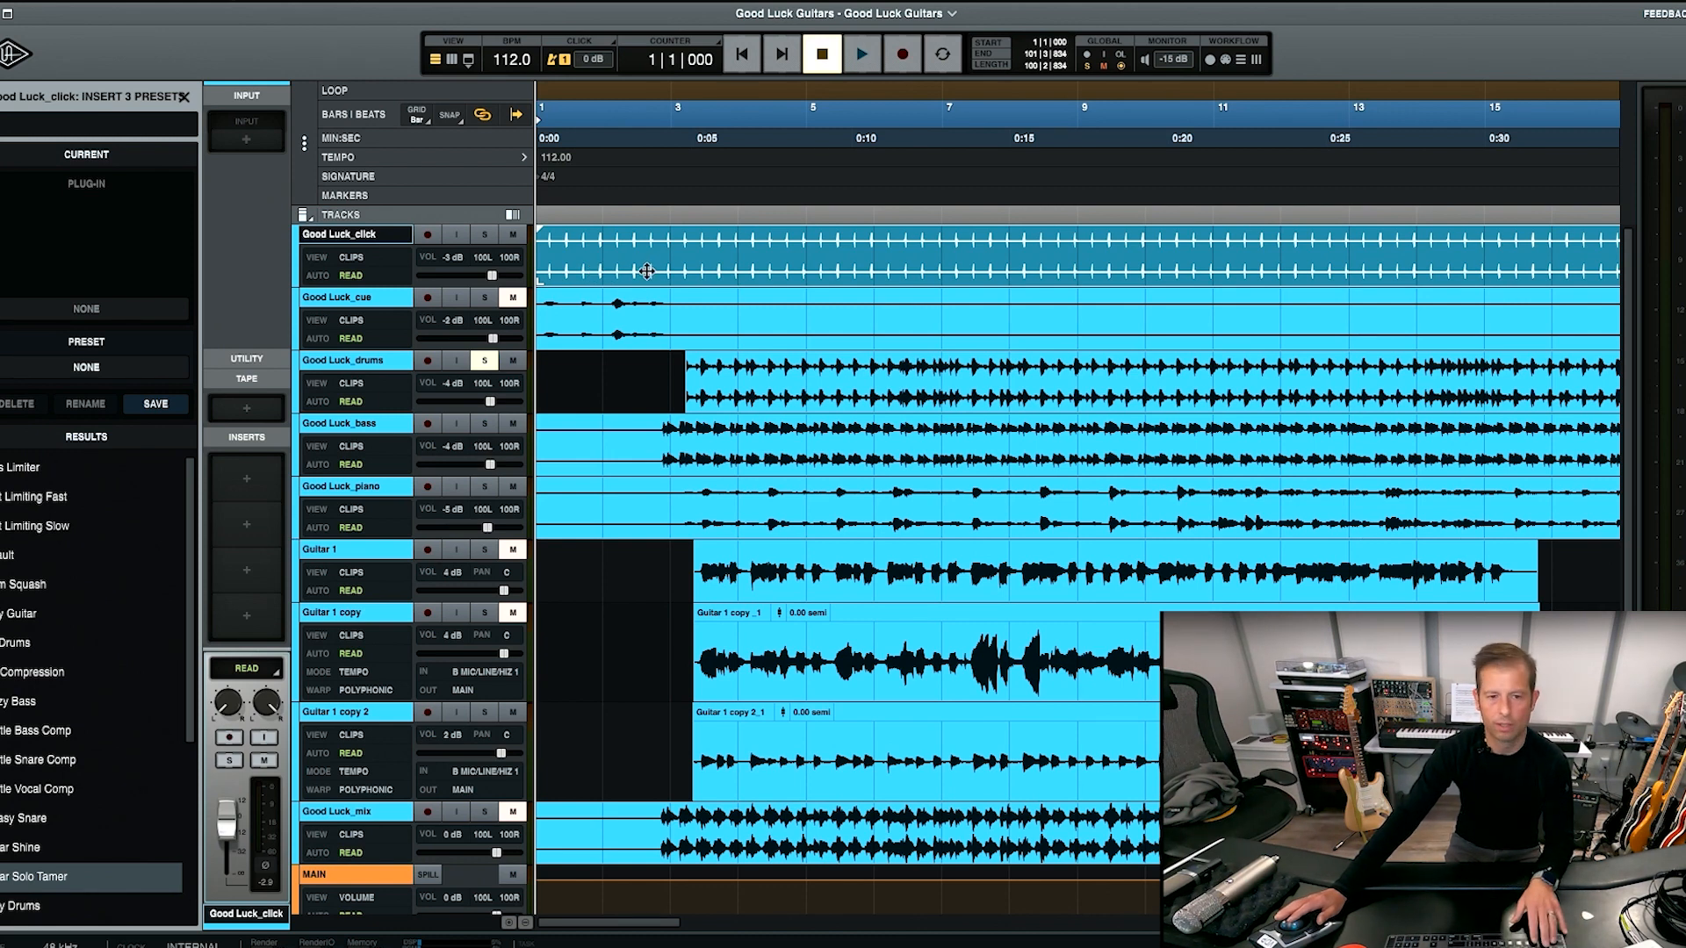
left_click(645, 335)
left_click(707, 401, "shift")
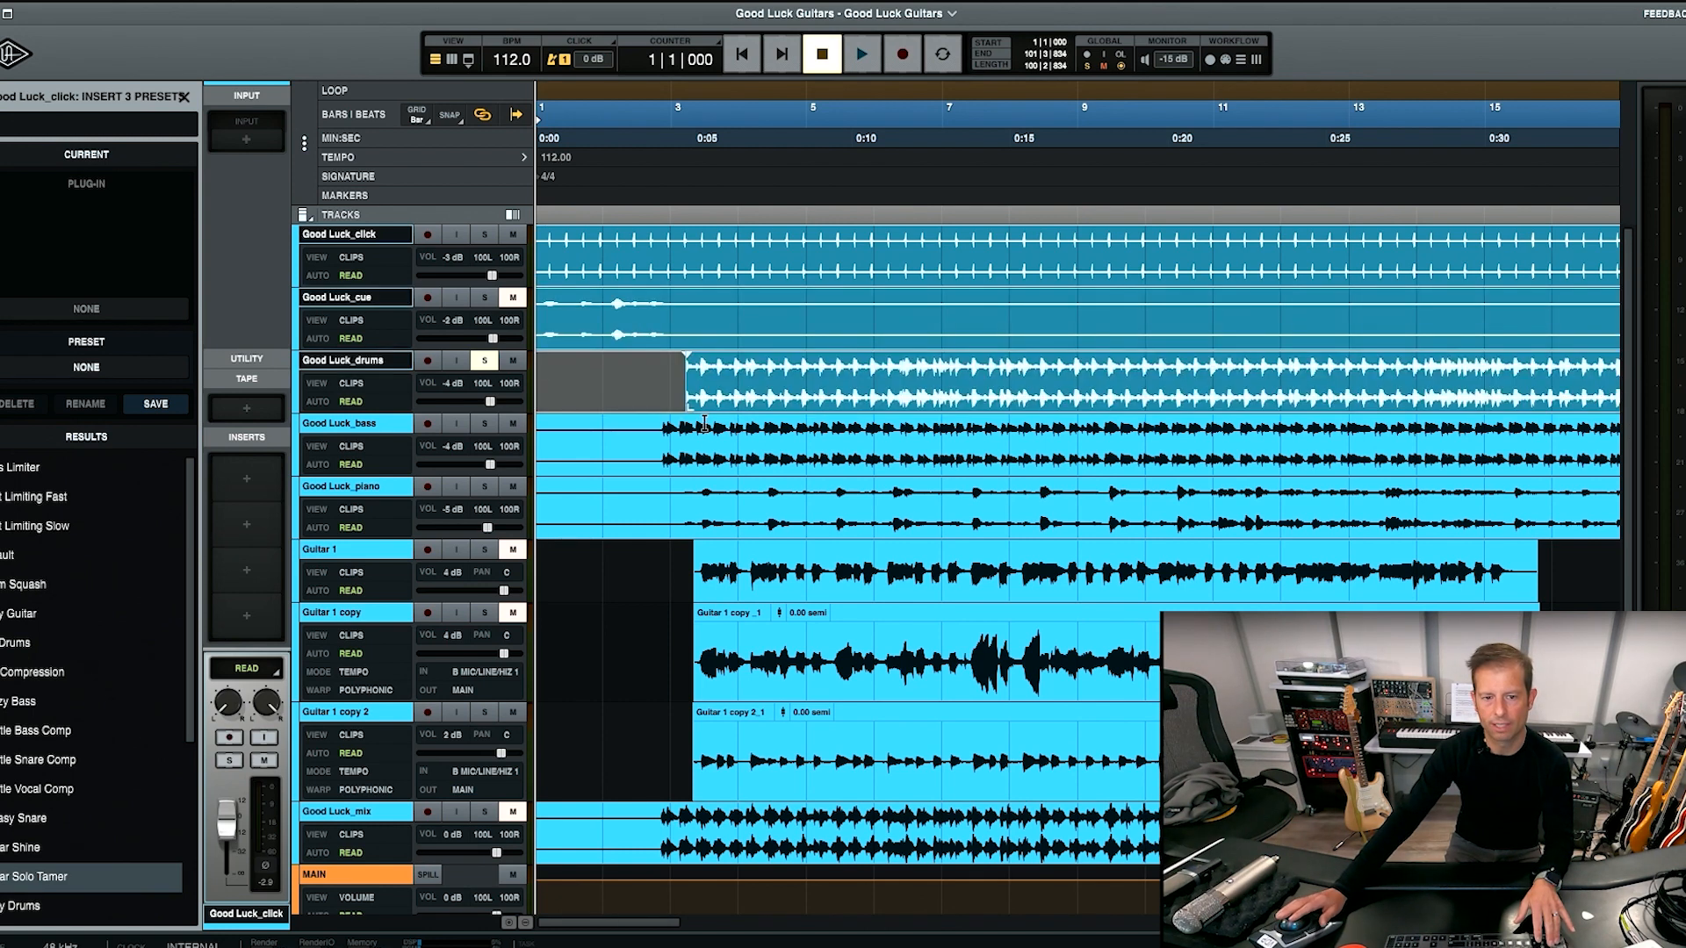
left_click(680, 467, "shift")
left_click(698, 530, "shift")
left_click(722, 583, "shift")
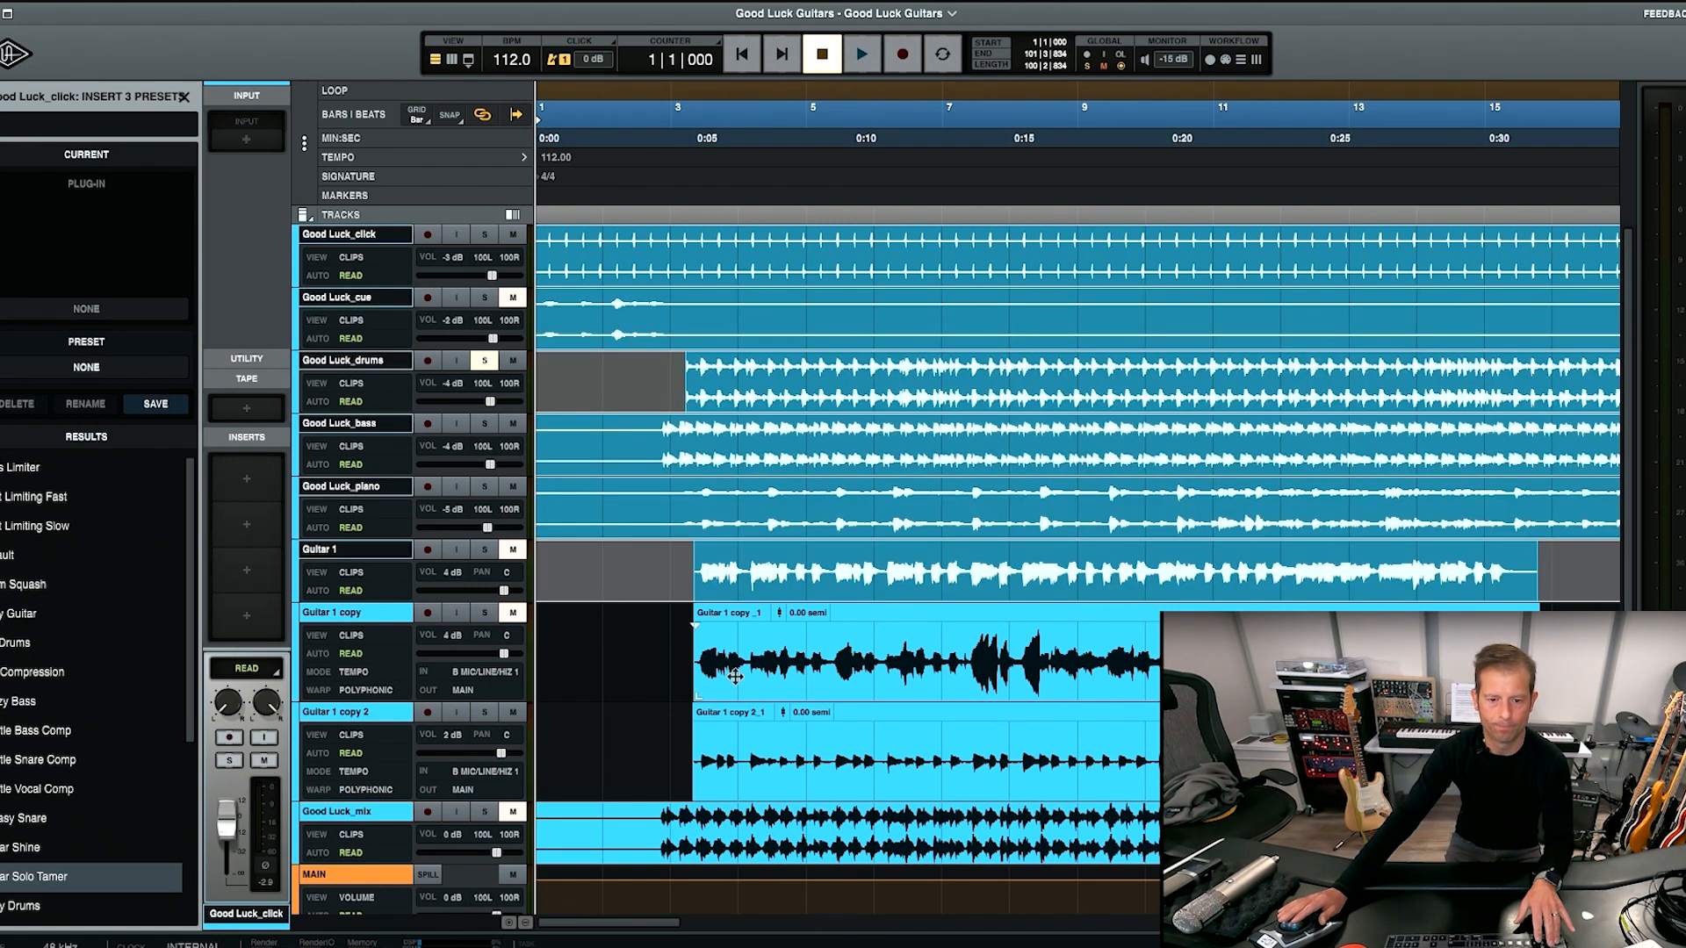
left_click(737, 687, "shift")
left_click(746, 782, "shift")
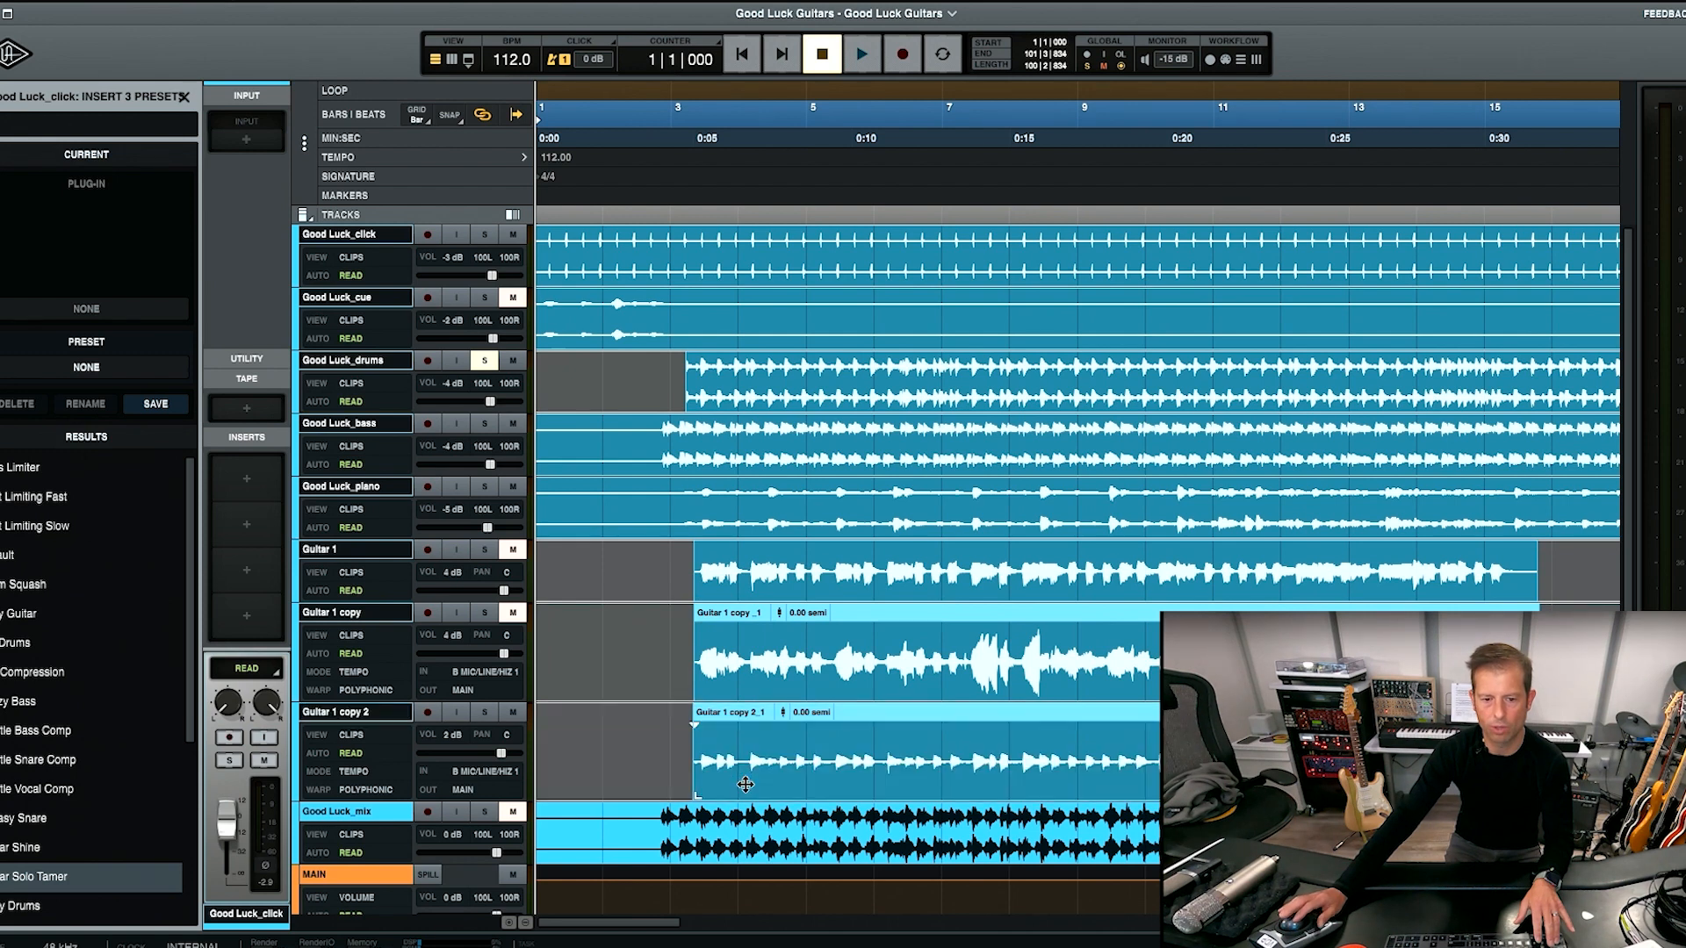
left_click(655, 846, "shift")
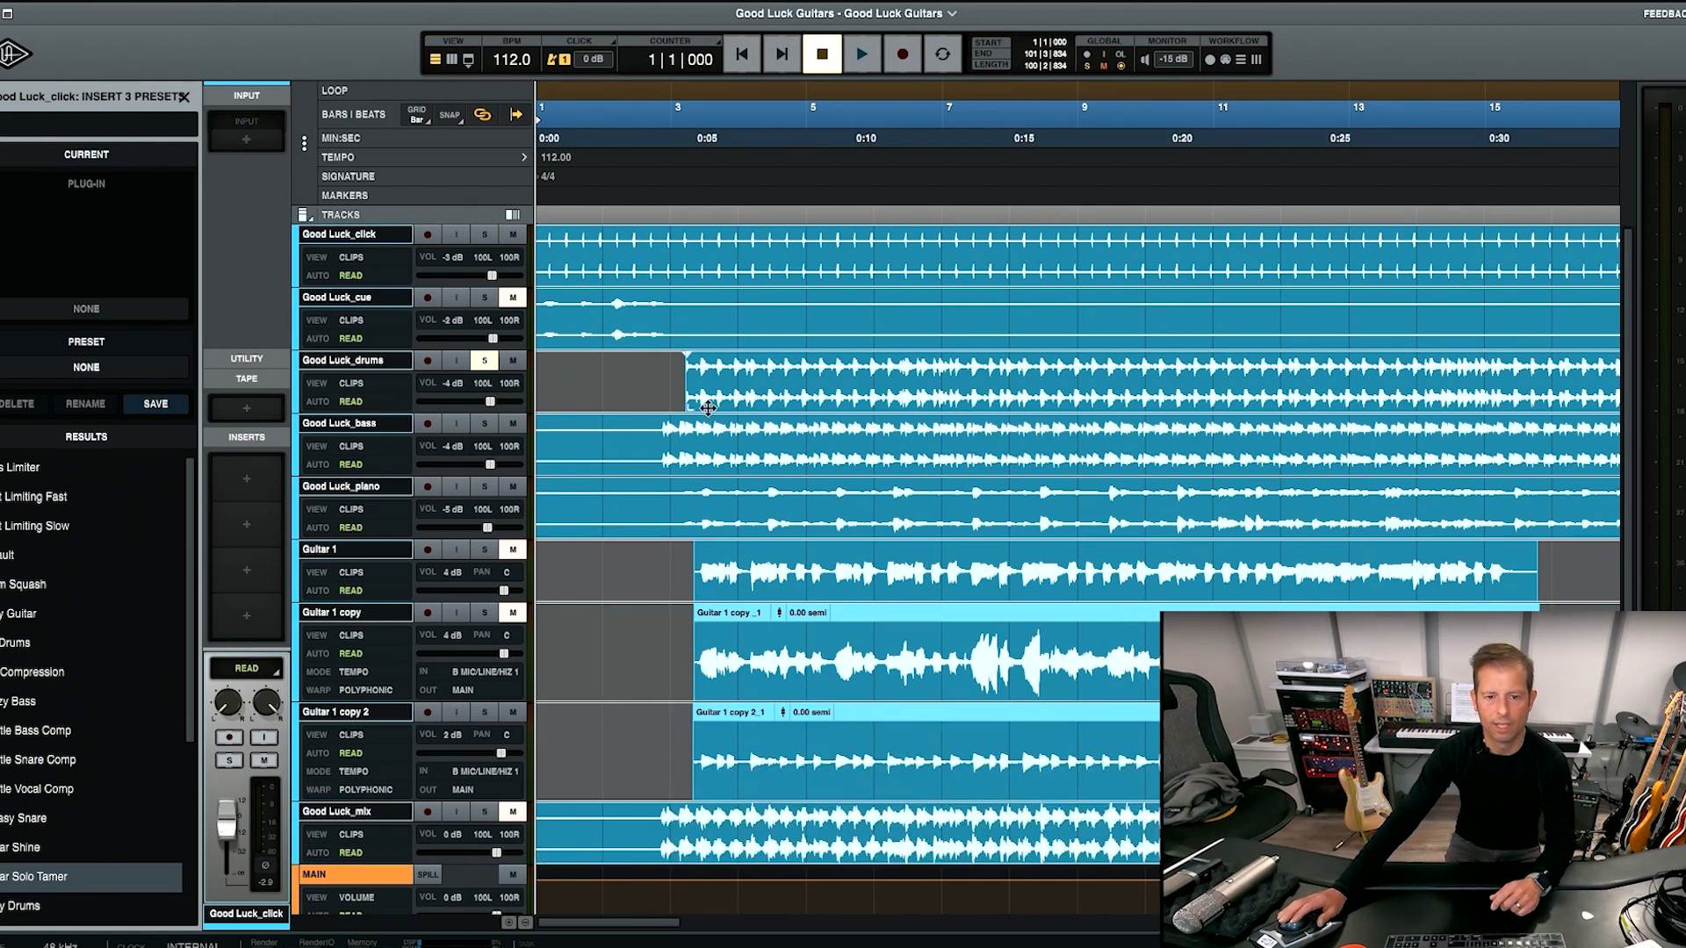
- Move all the selected clips later together so they start at 1|4|132 and the trimmed drums clip begins on bar 4
left_click_drag(713, 403, 763, 404)
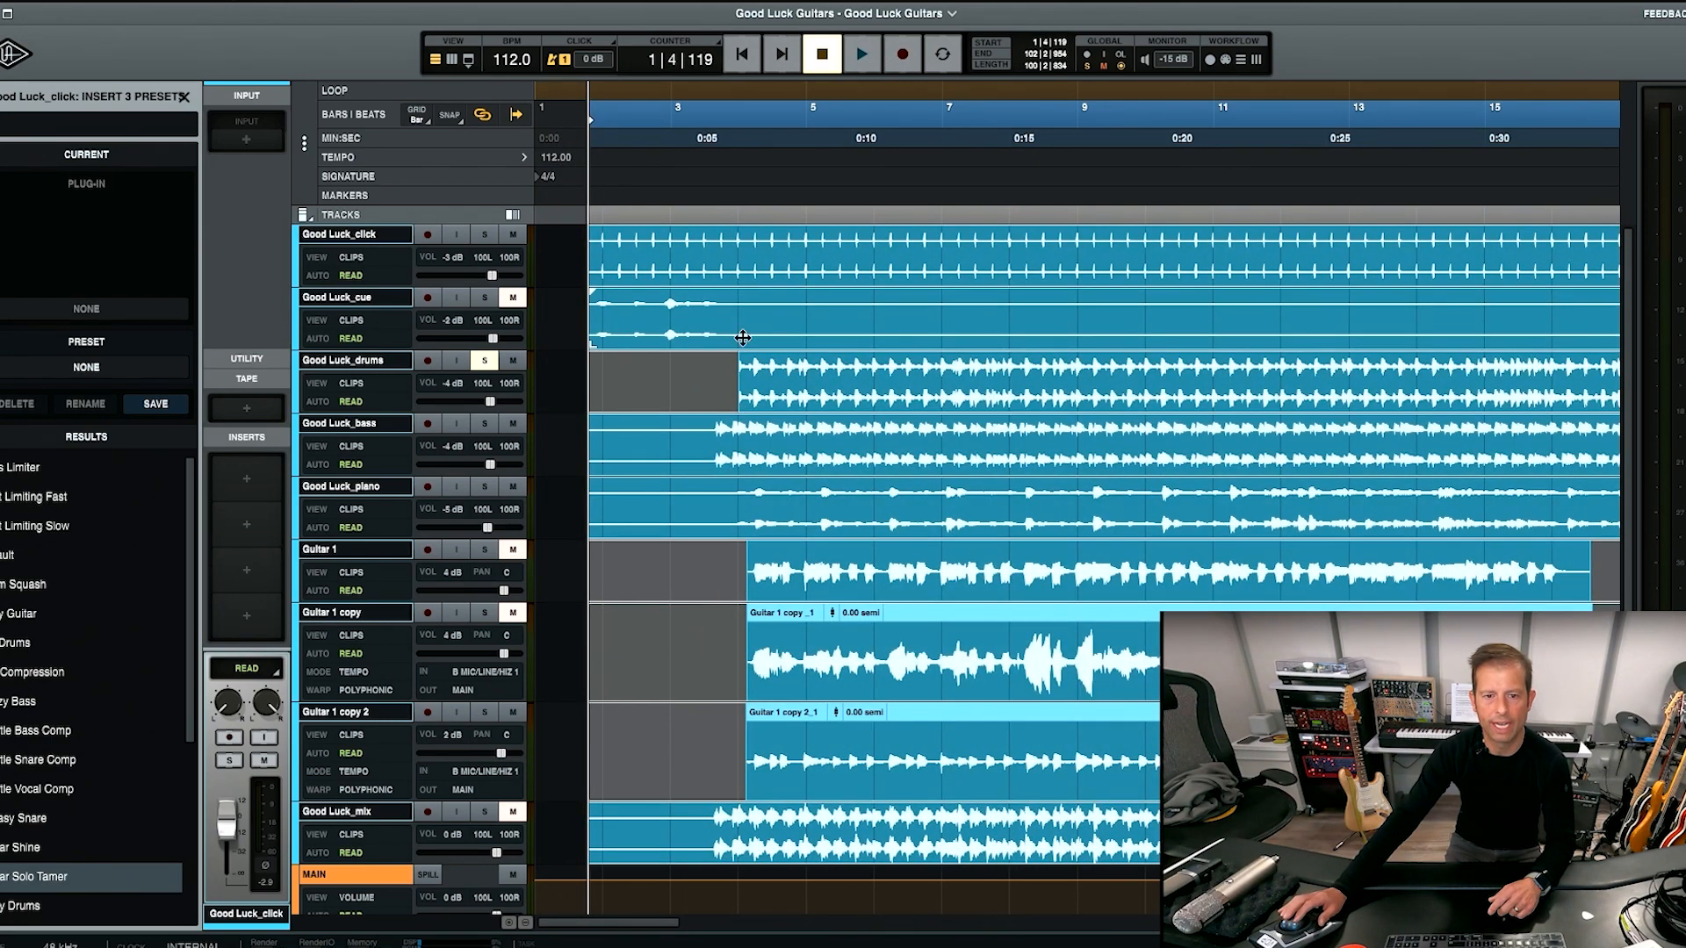
key("t")
key("t")
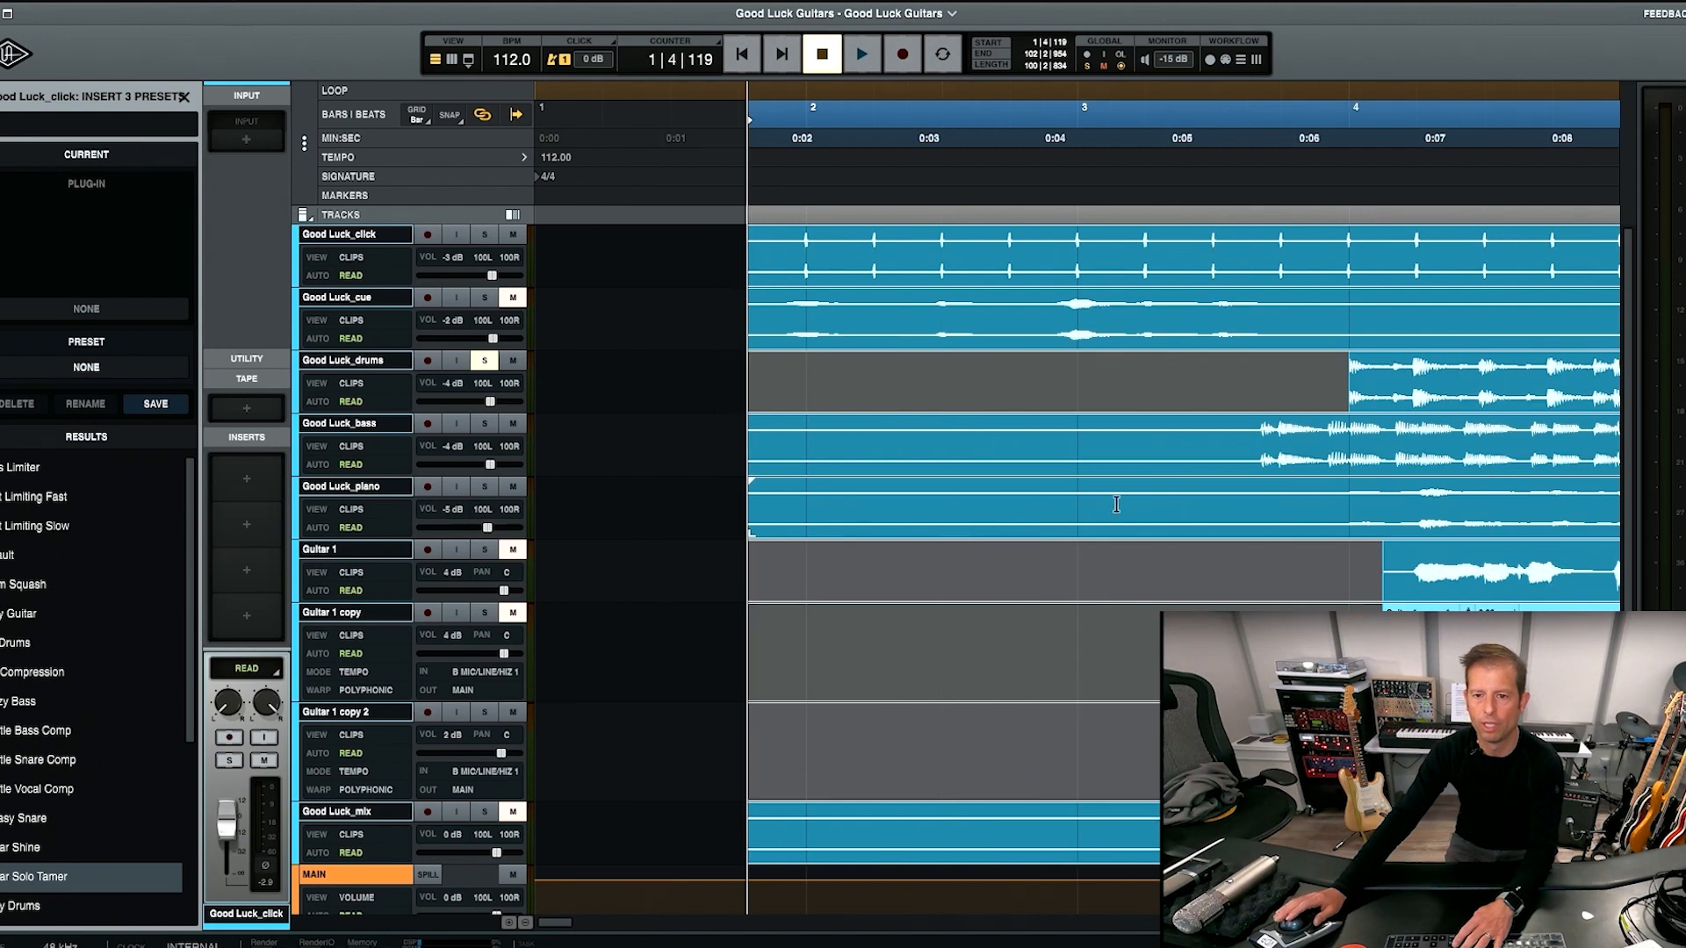
left_click_drag(1375, 394, 1375, 396)
left_click(1324, 375)
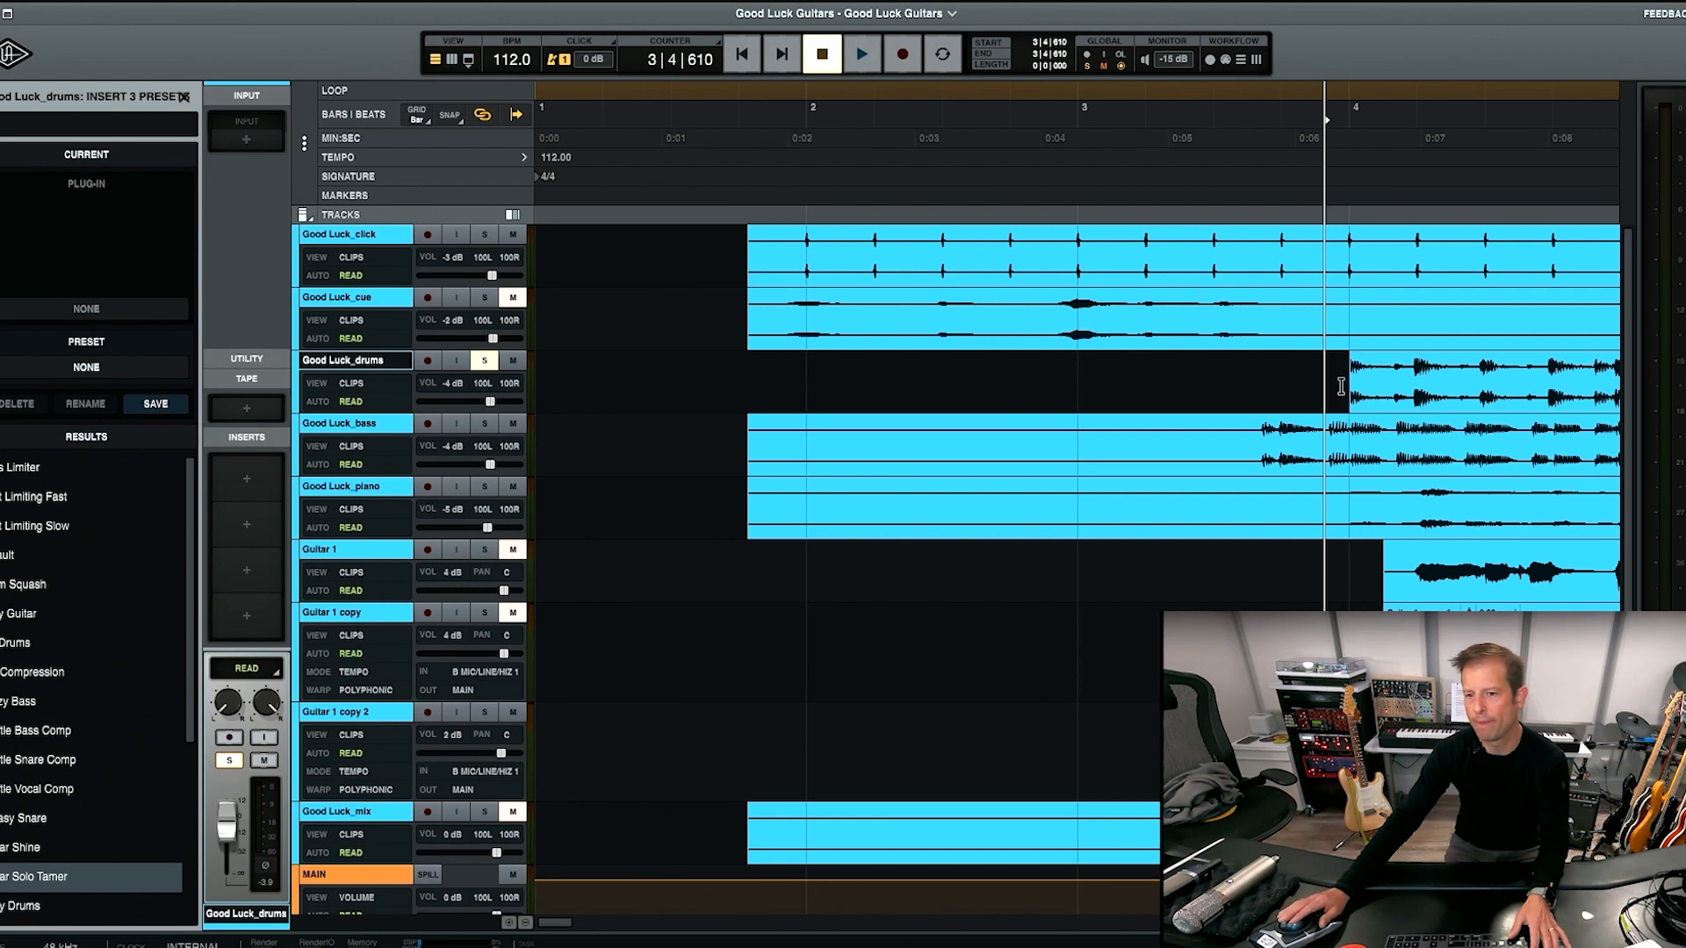
- Extend the start of the drums clip back to 1|4|132, level with the other backing clips
left_click_drag(1352, 399, 733, 390)
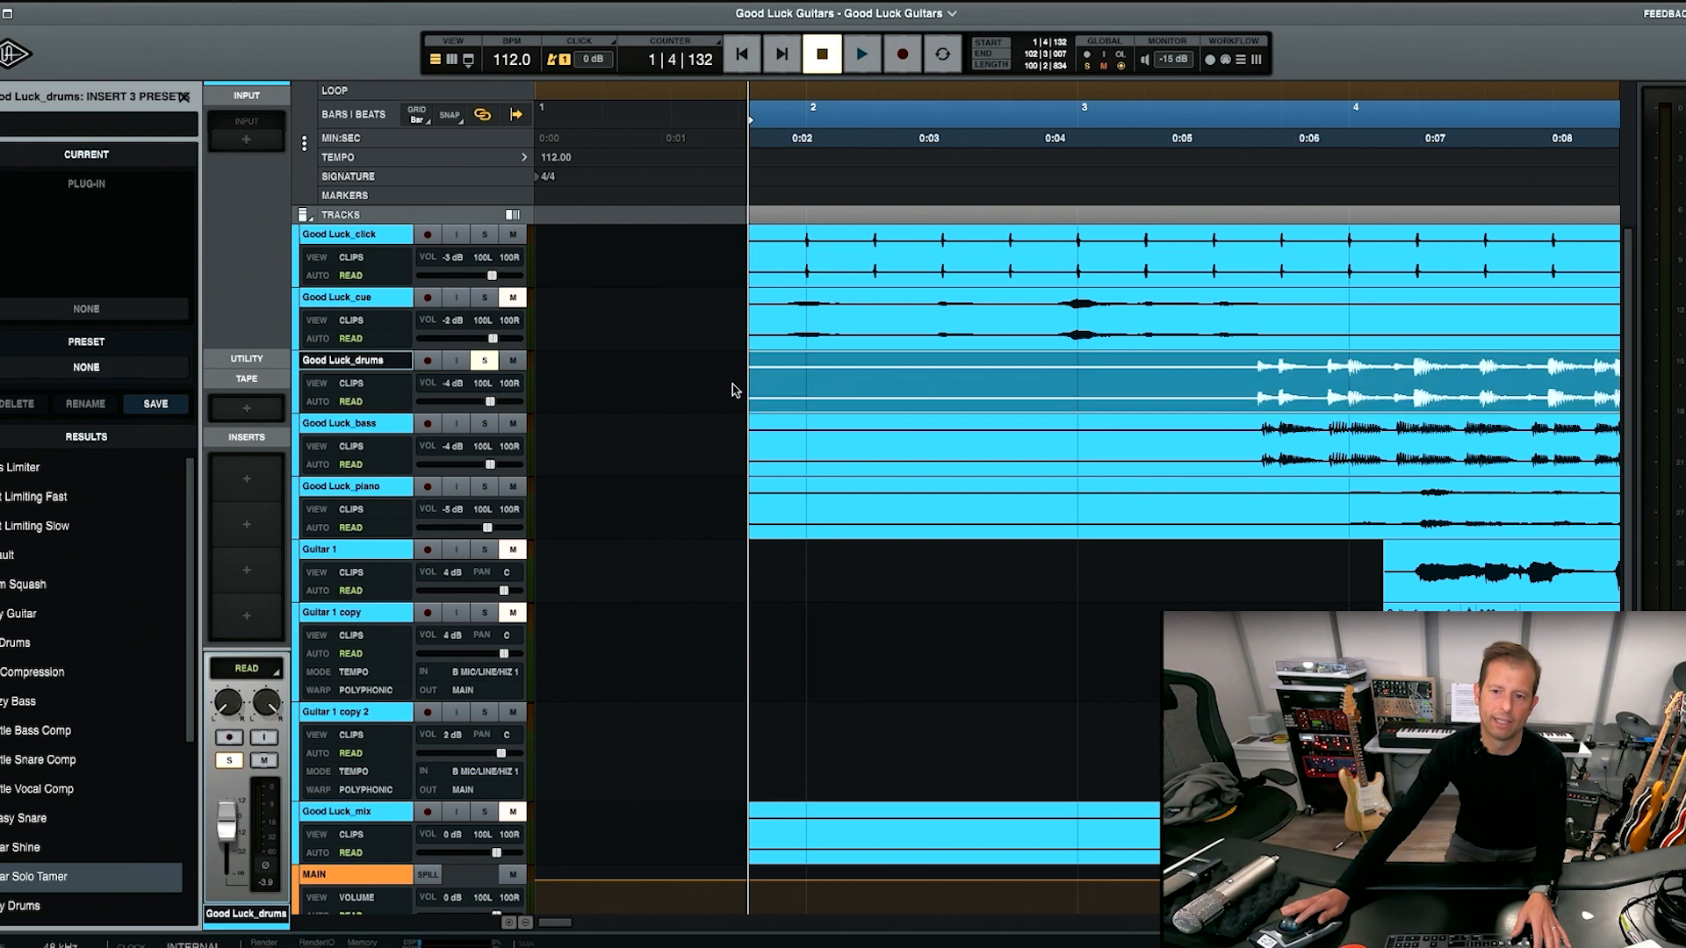
left_click(1243, 378)
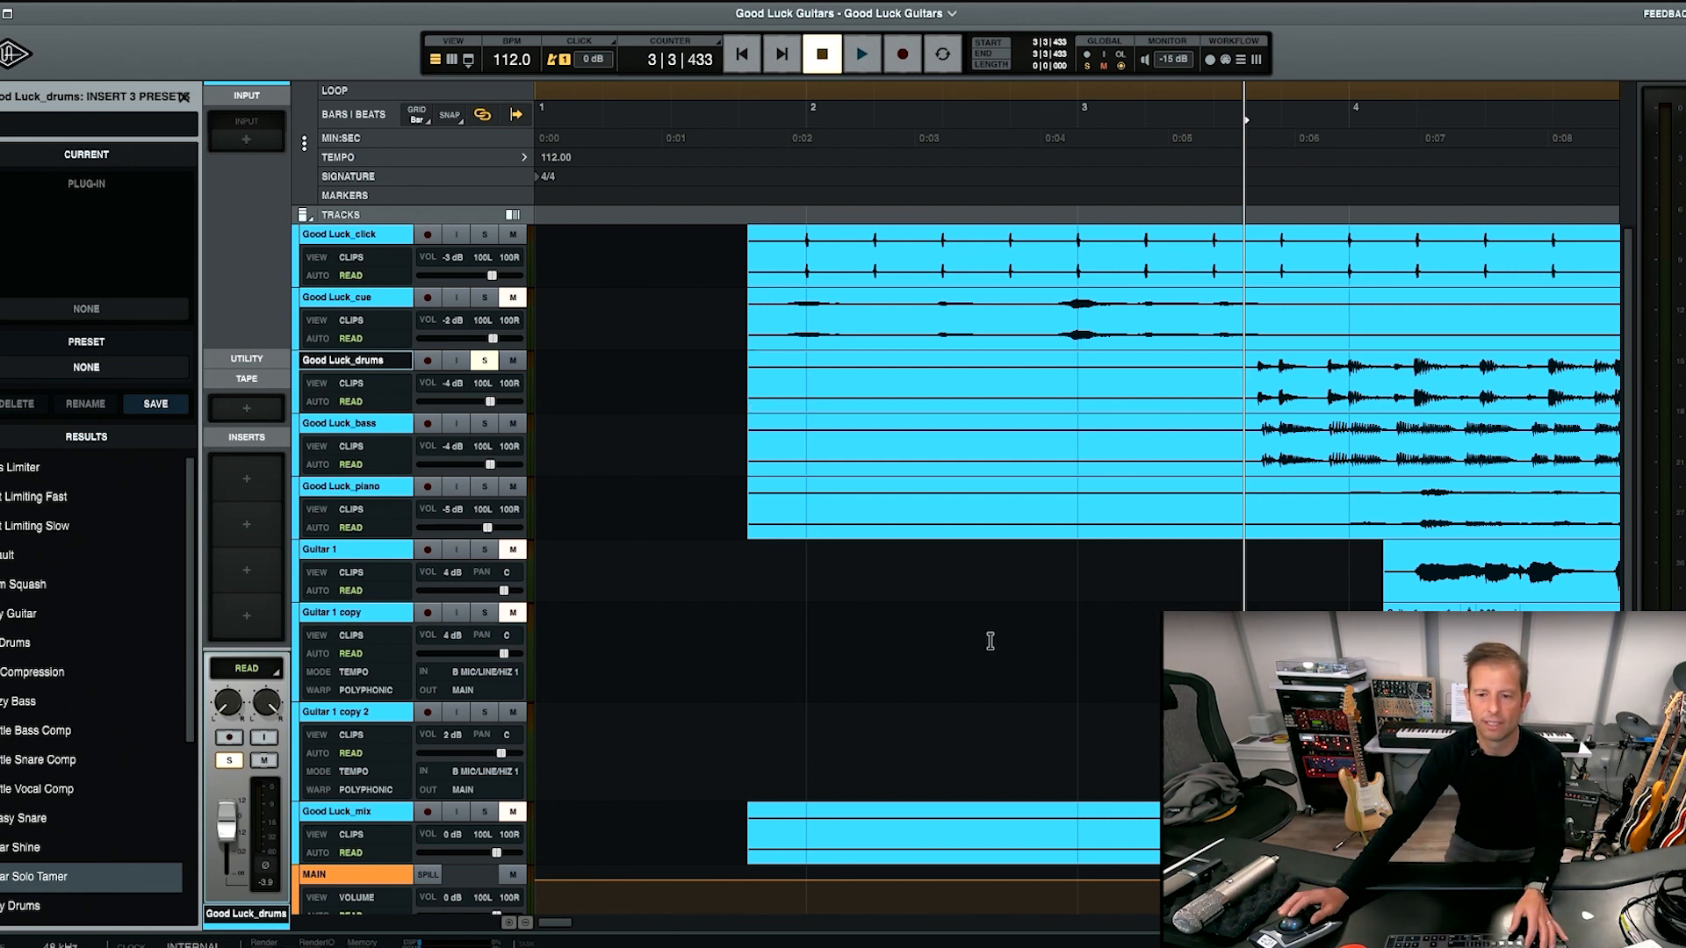
mouse_move(1384, 584)
left_mouse_down()
mouse_move(1023, 584)
mouse_move(1384, 584)
left_mouse_up()
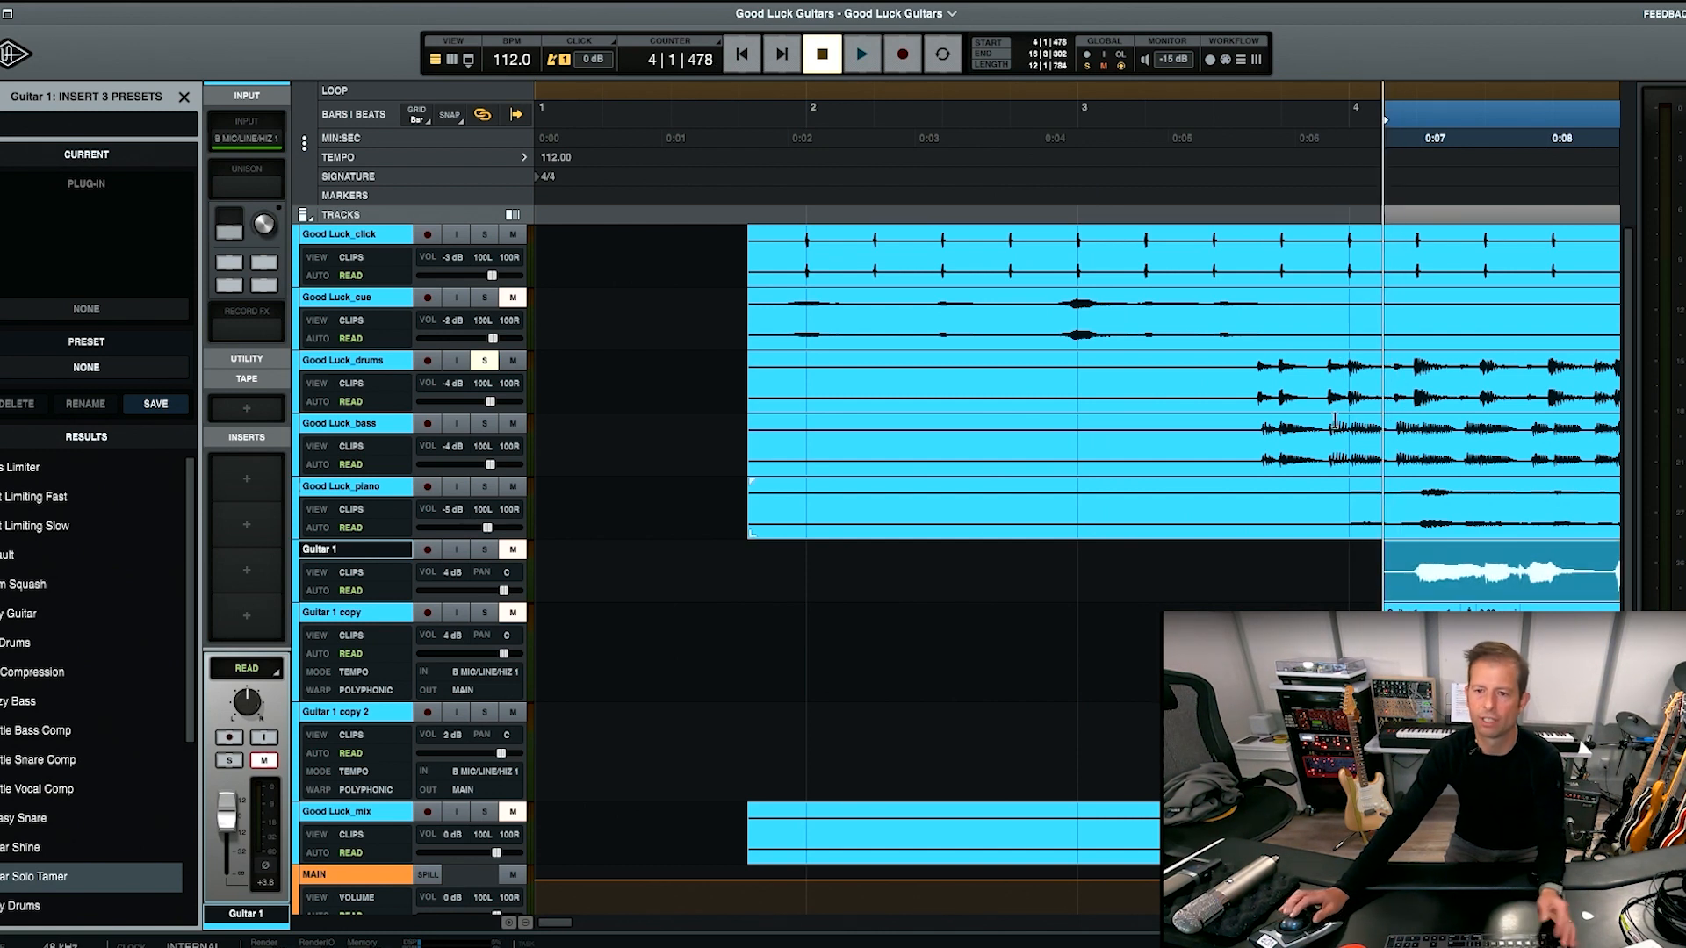
- Solo the click track in place of the drums and audition from 3|3|355, just ahead of the drum entry
left_click(1238, 376)
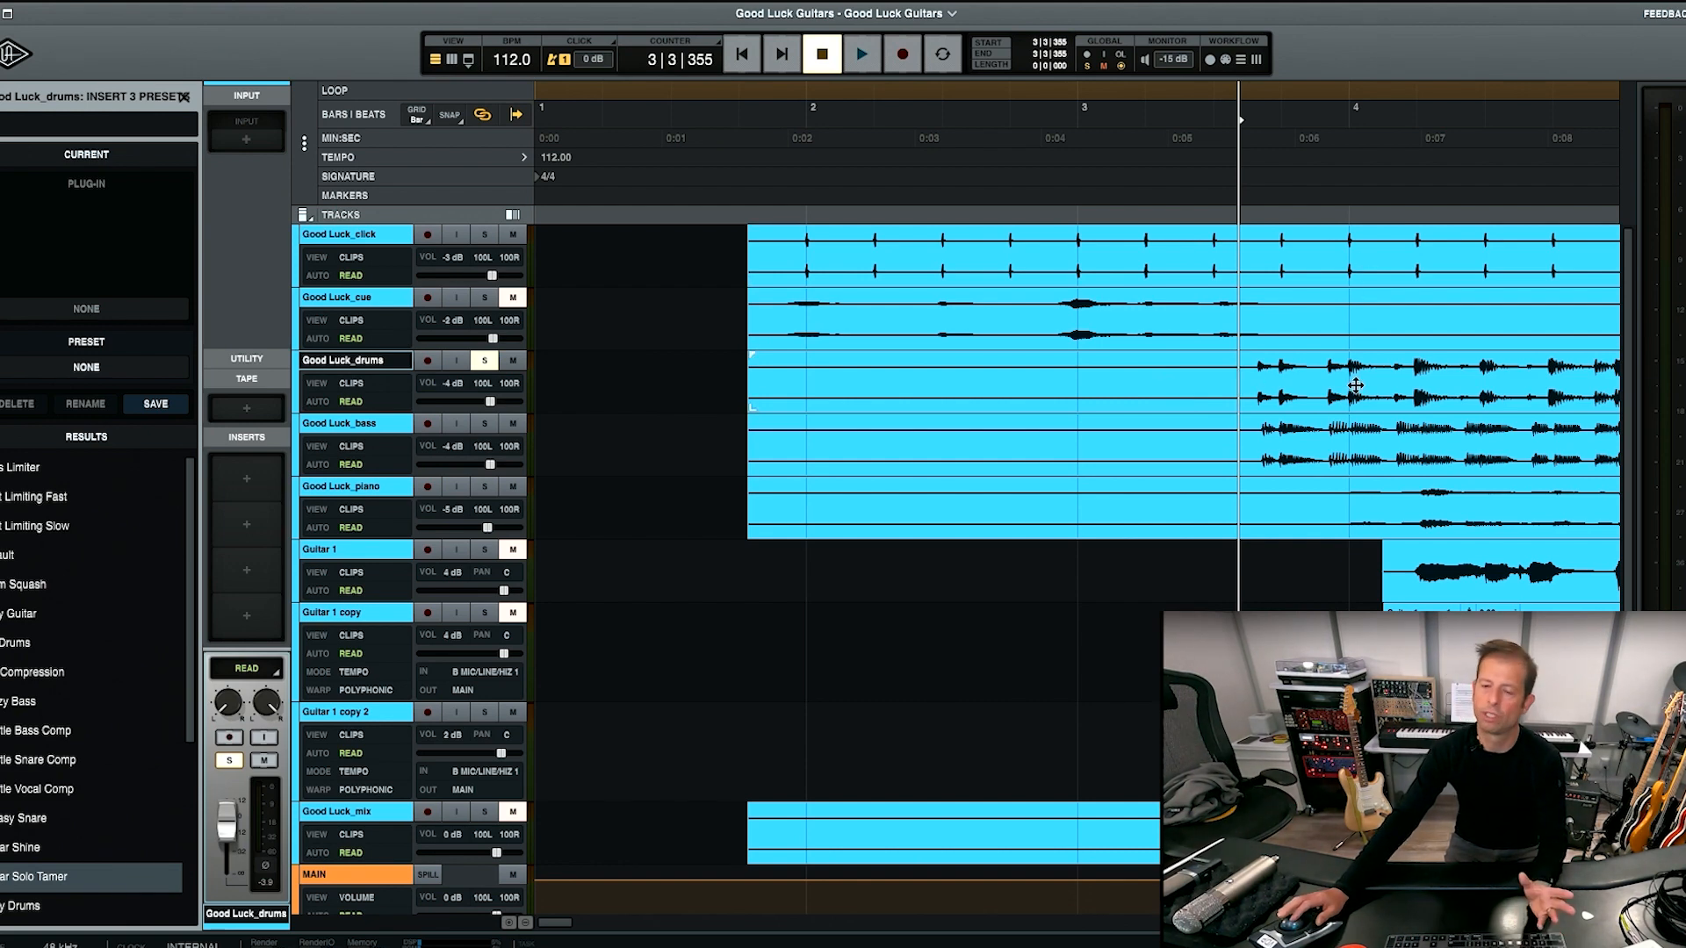
key("r")
key("r")
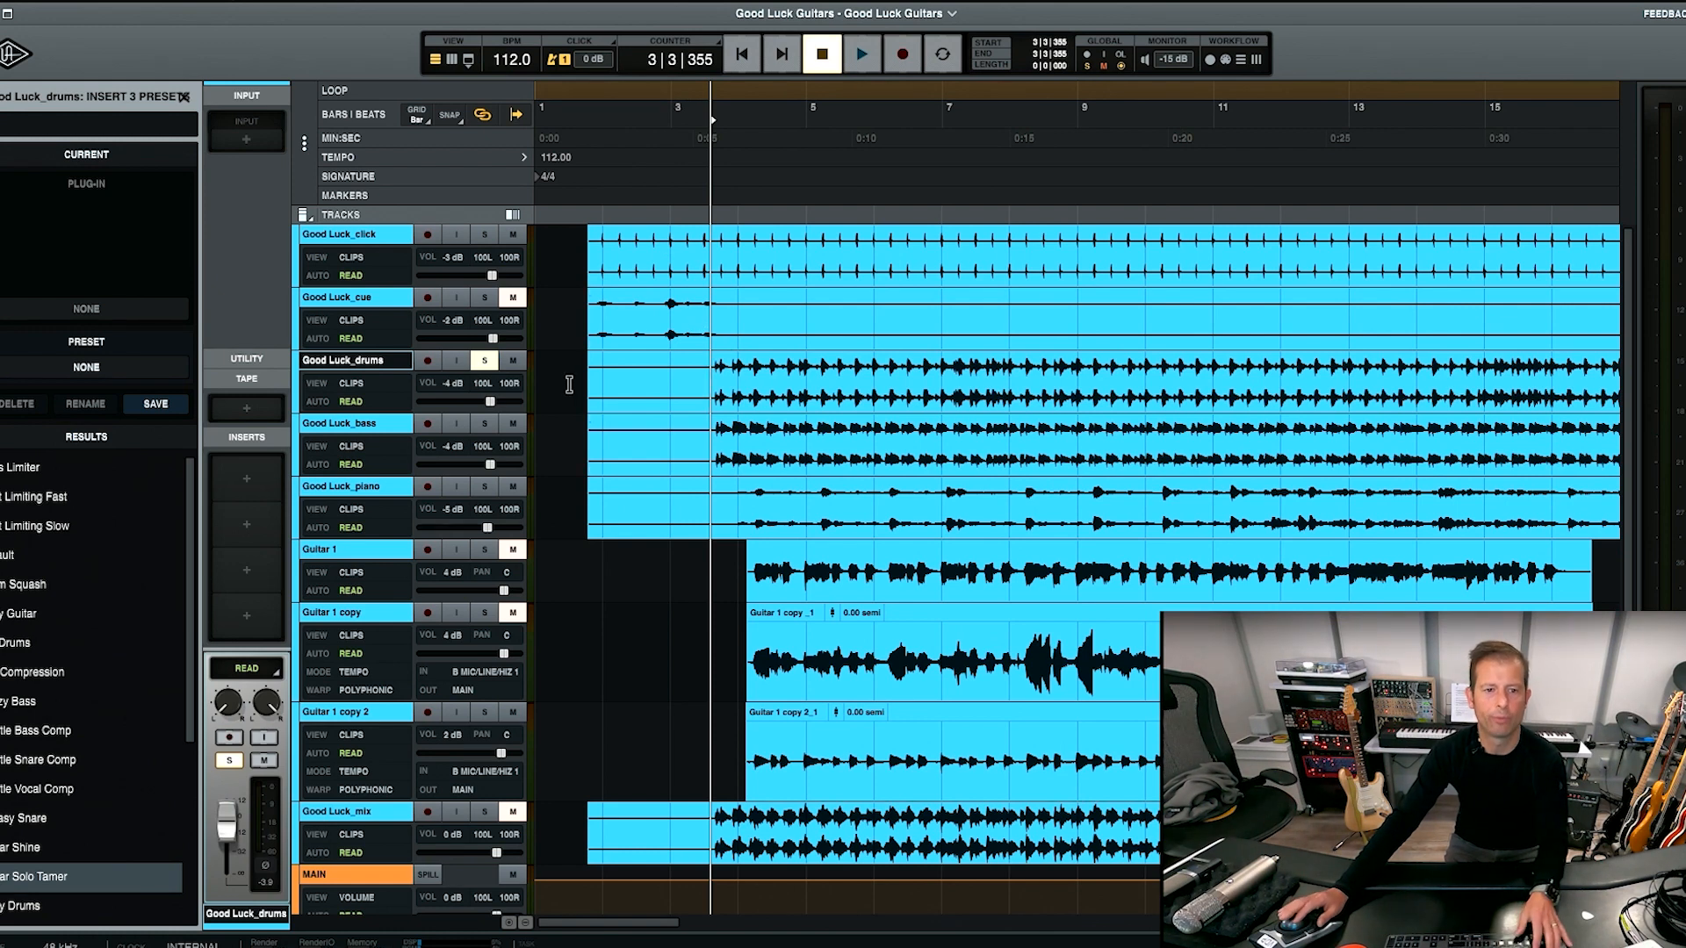
key("space")
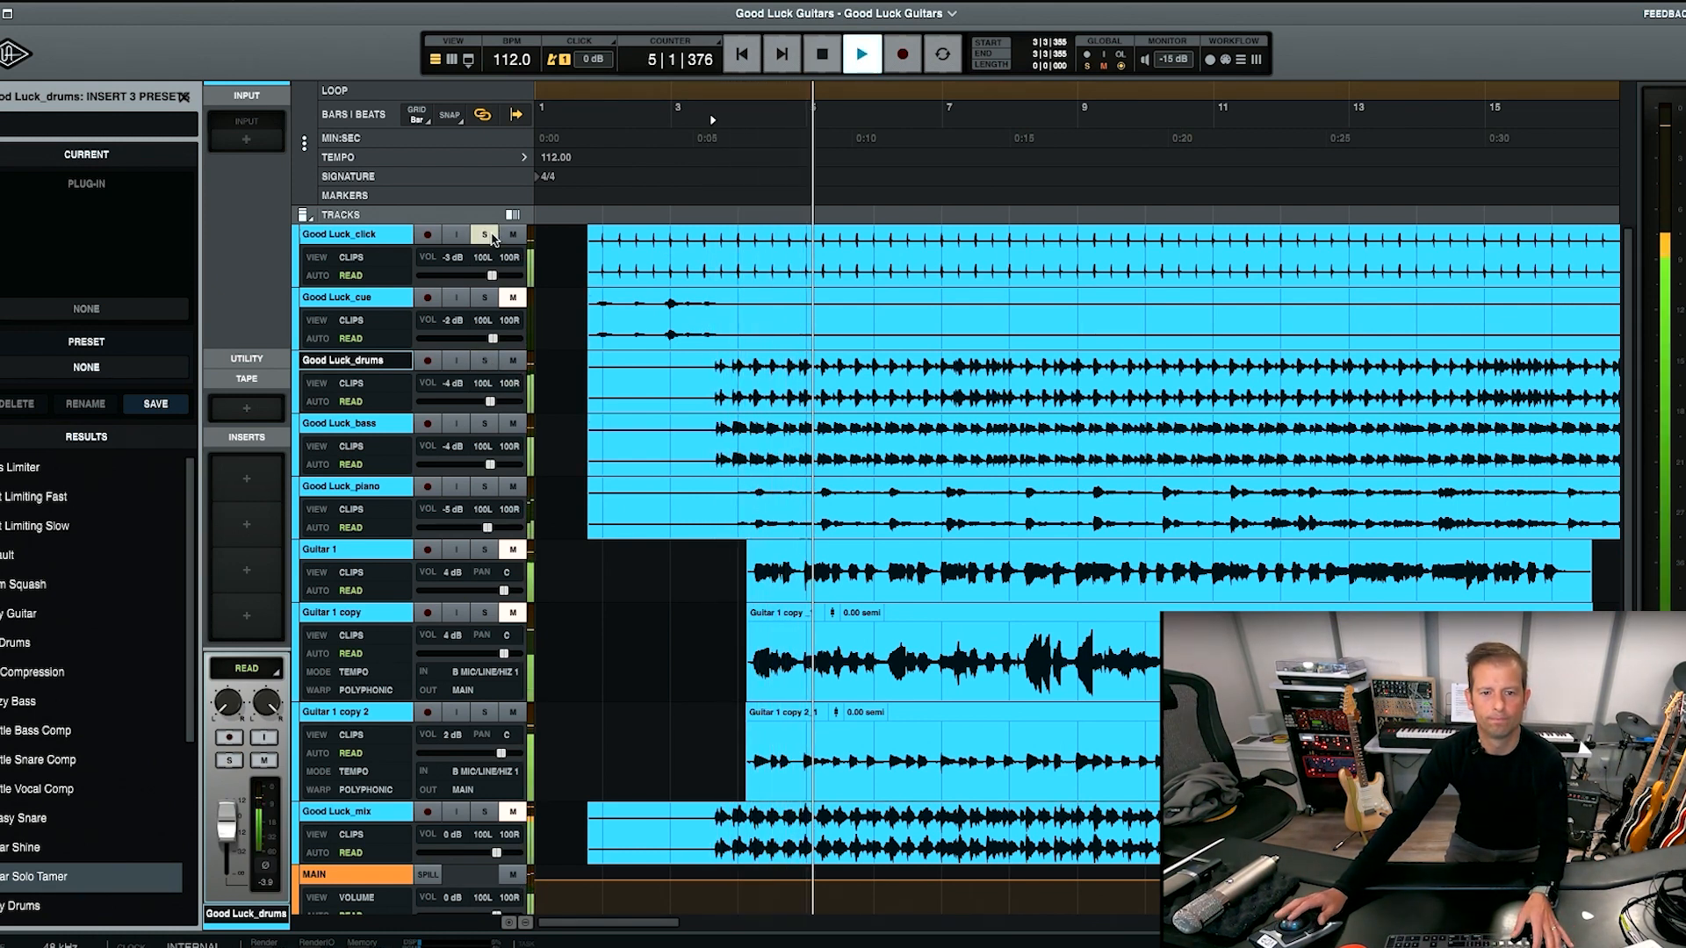
key("space")
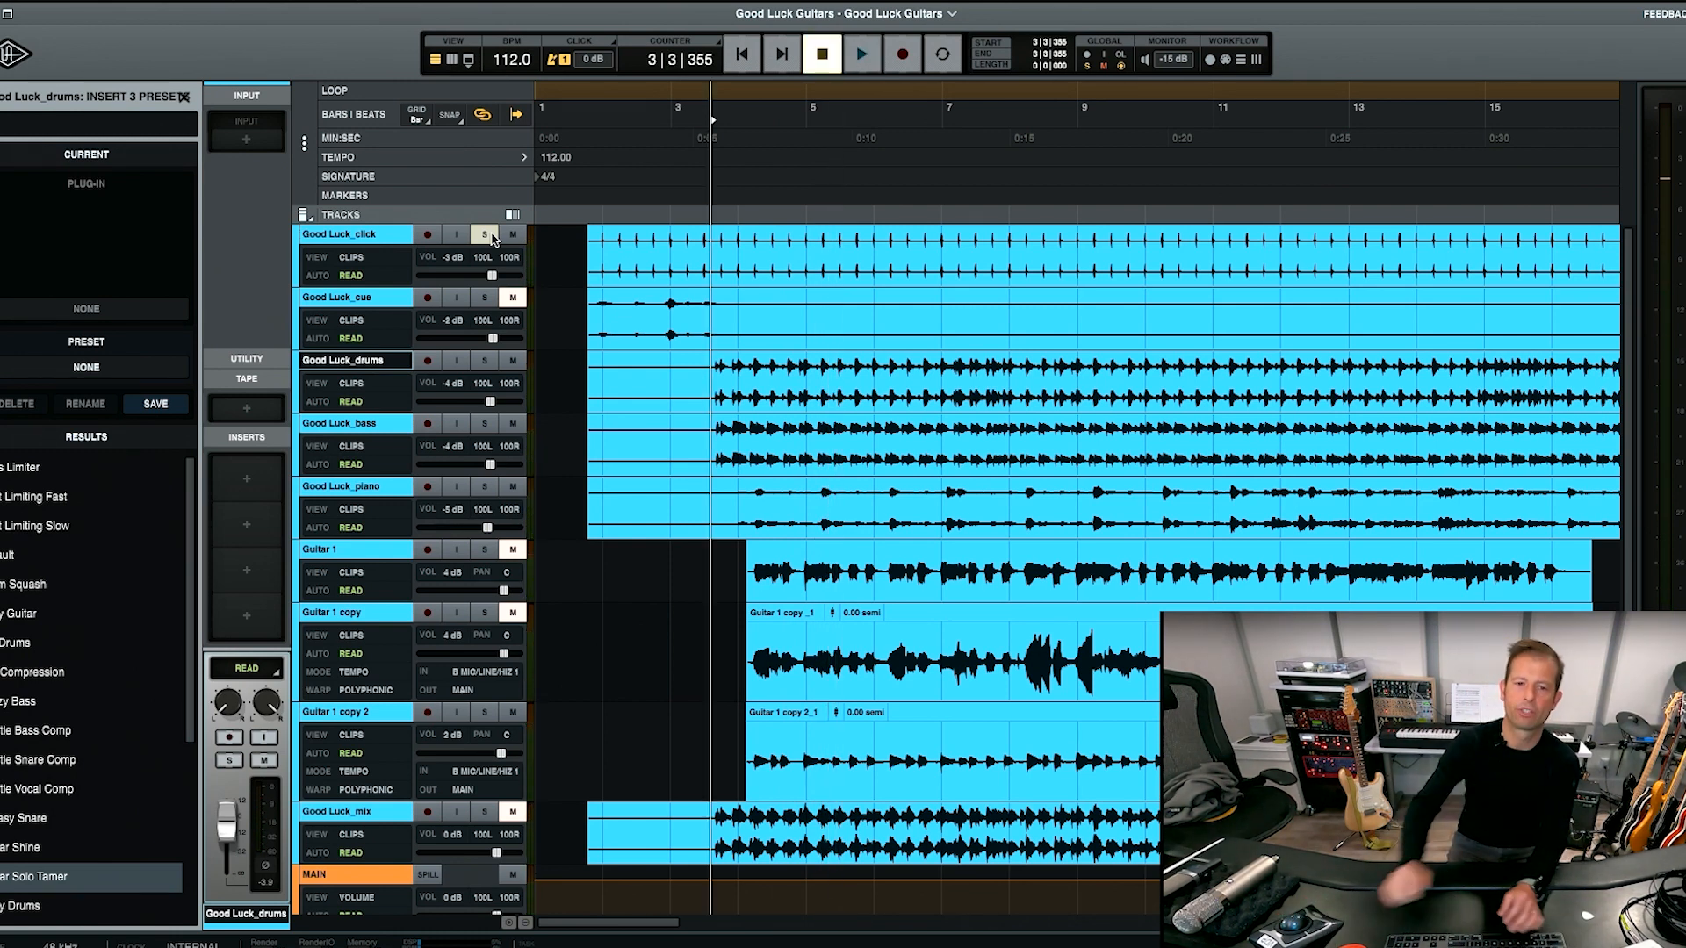
left_click(488, 235)
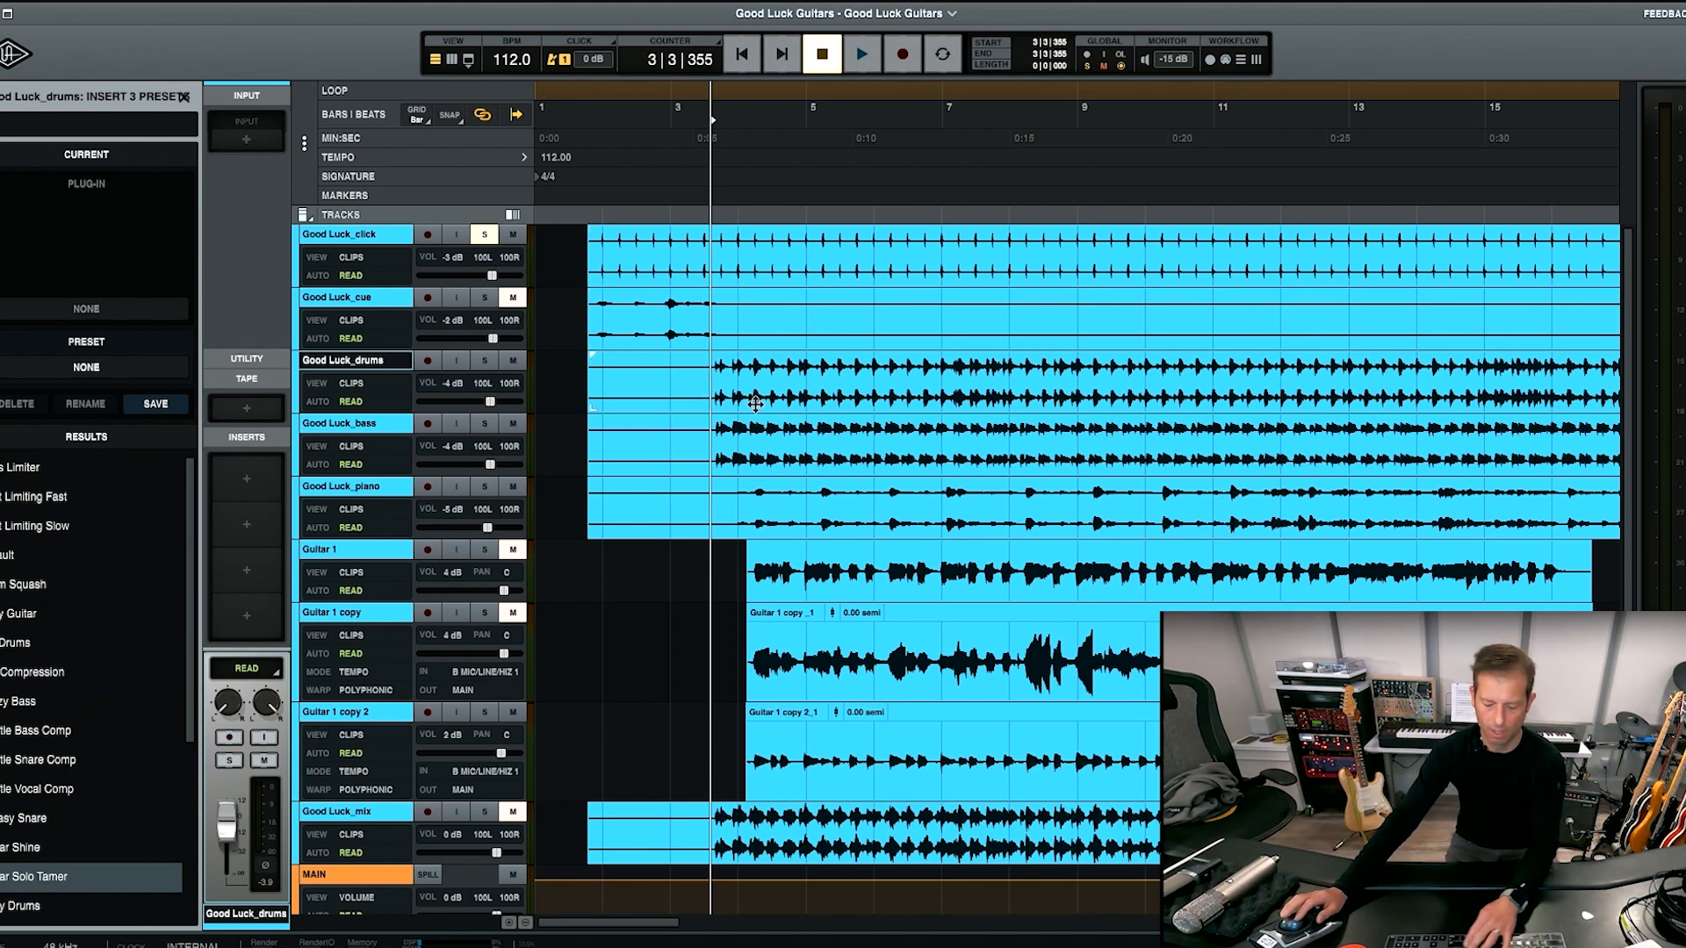
- Turn on Snap and select two bars of the drums, from 4|1|000 to 6|1|000
key("t")
left_click_drag(942, 373, 992, 373)
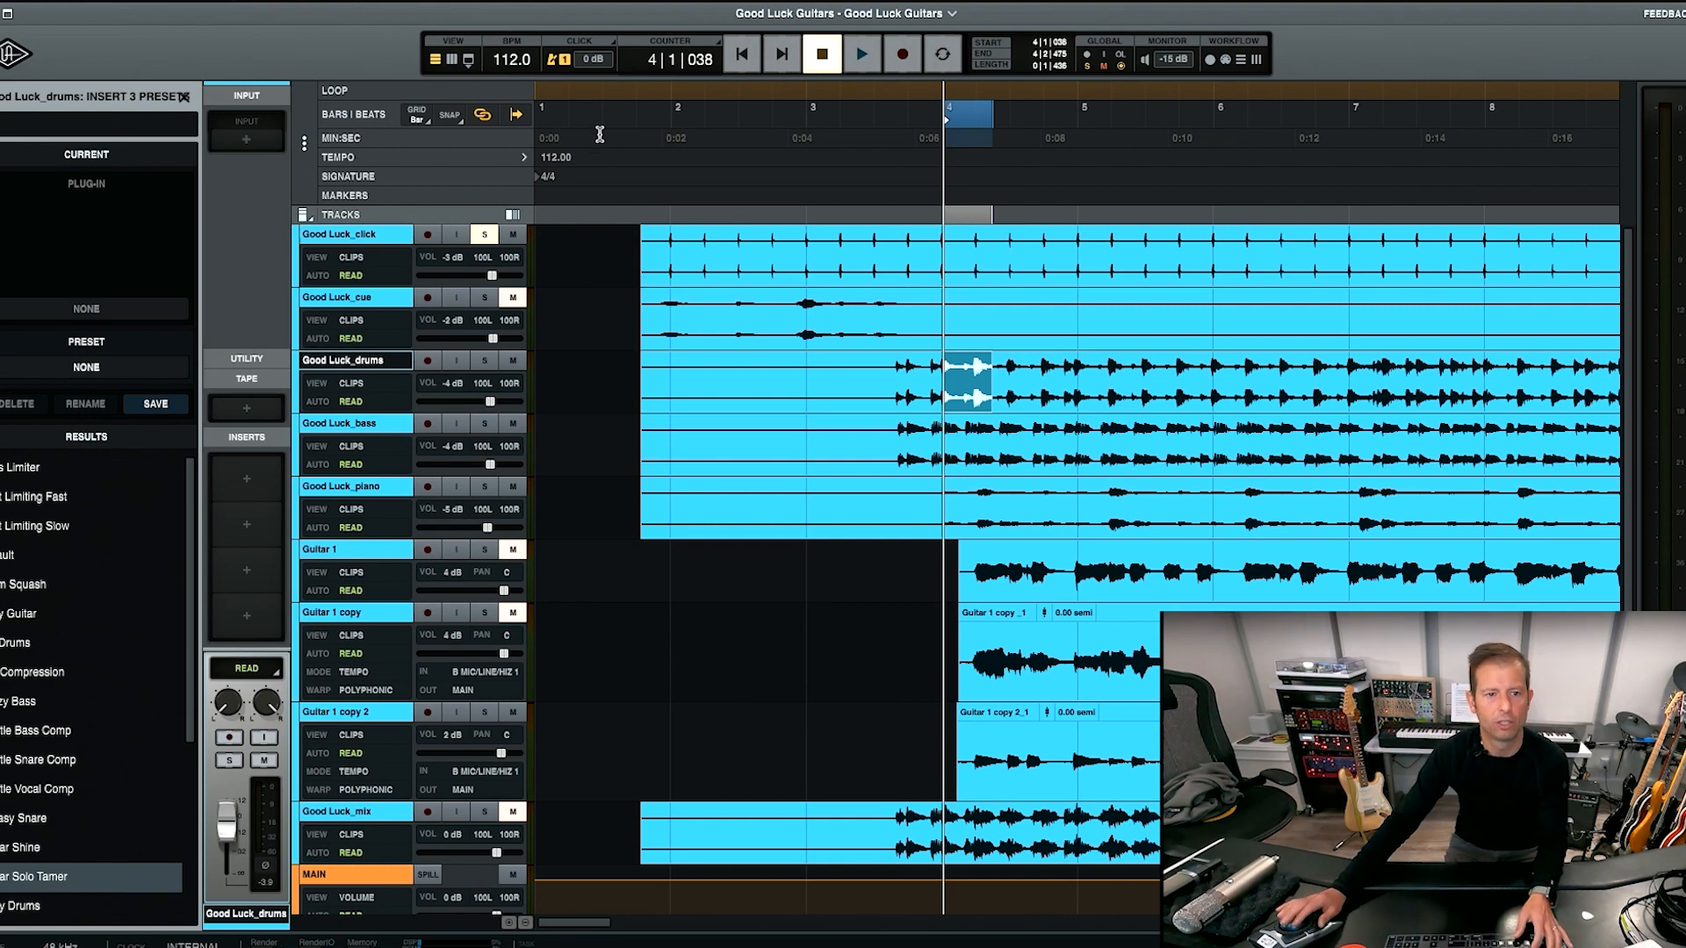
left_click(449, 117)
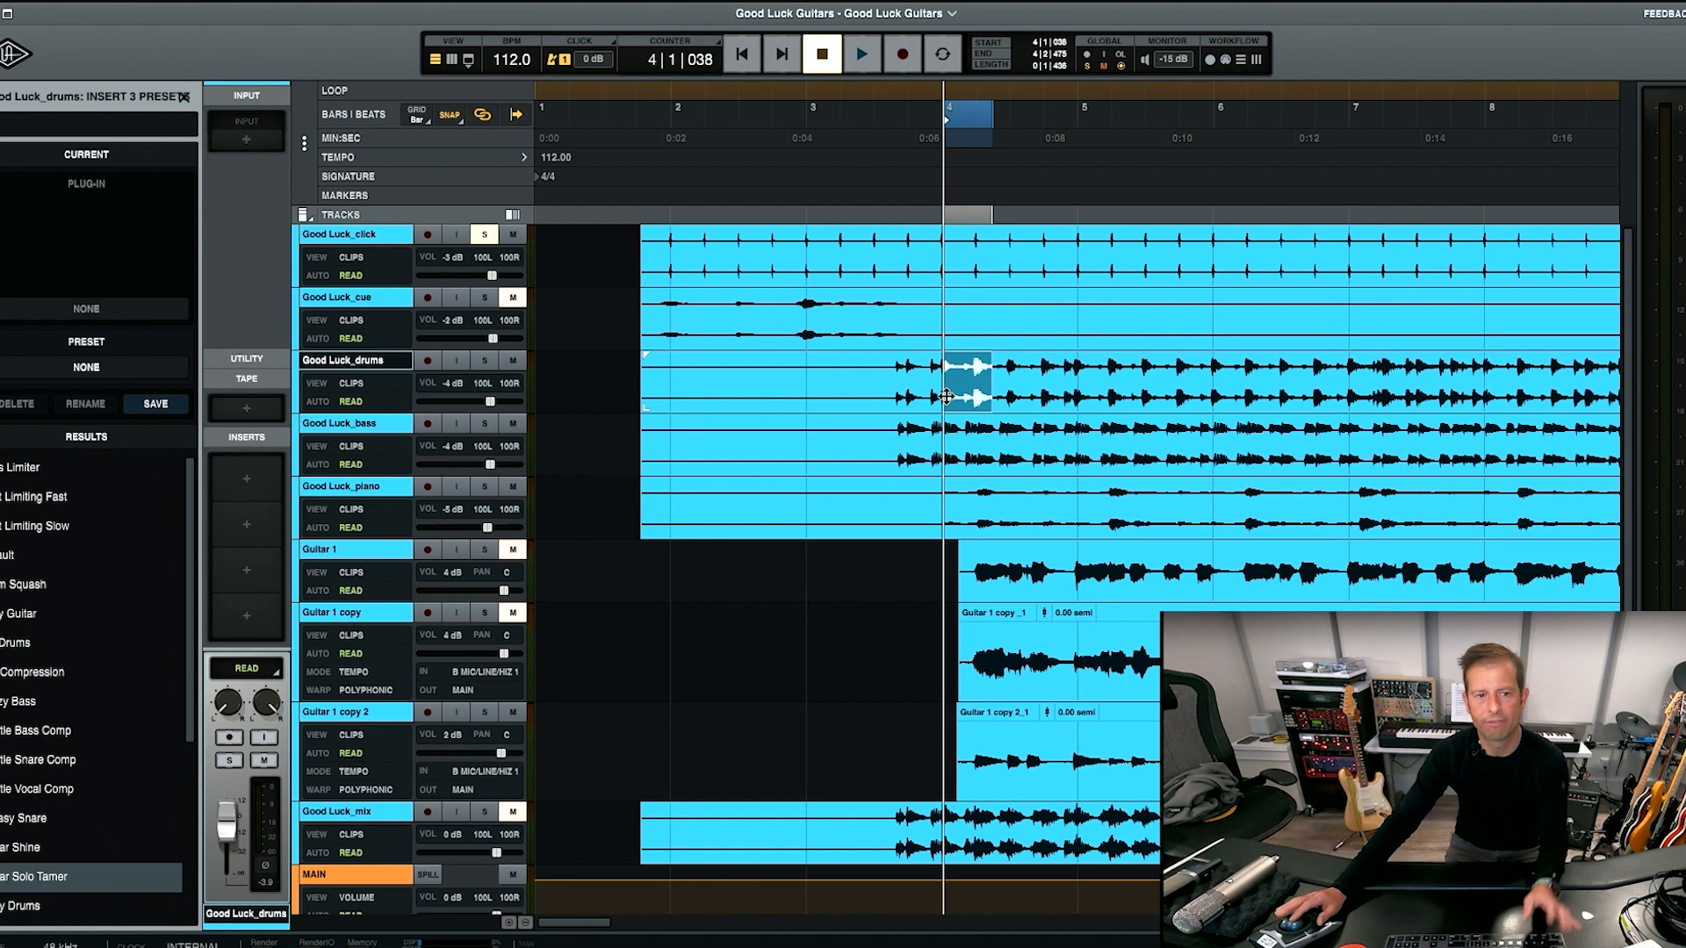
double_click(973, 348)
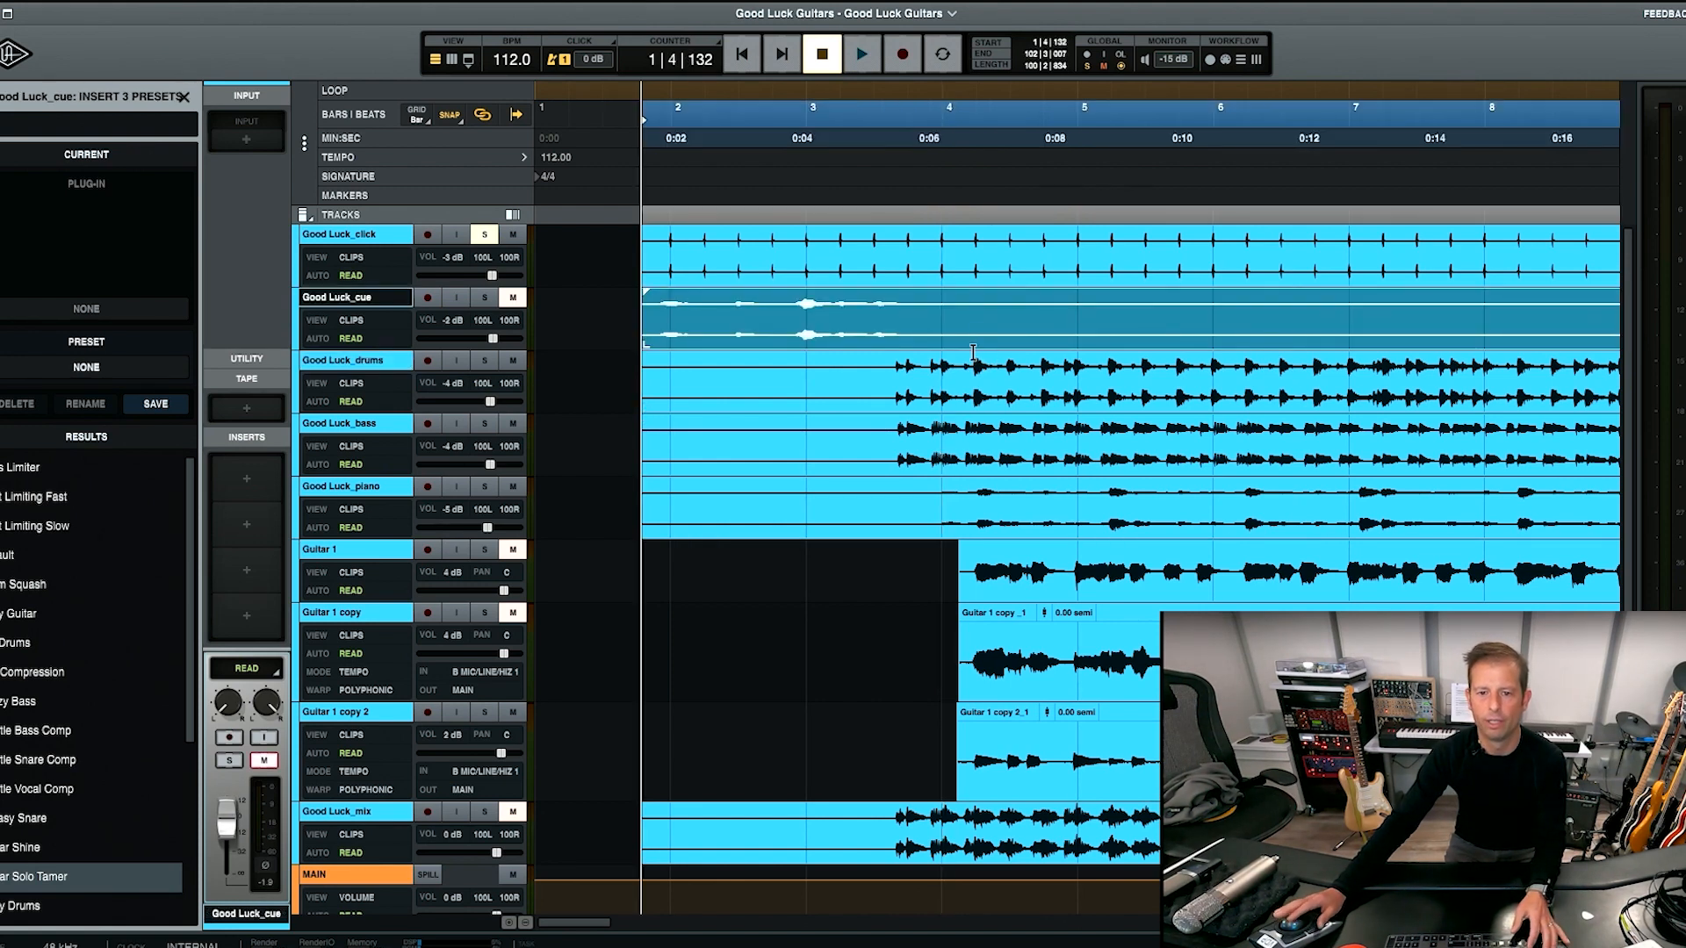
left_click_drag(942, 367, 1258, 360)
- Turn on looping, play the selected two bars, and unsolo the click track to hear them with the mix
left_click(945, 56)
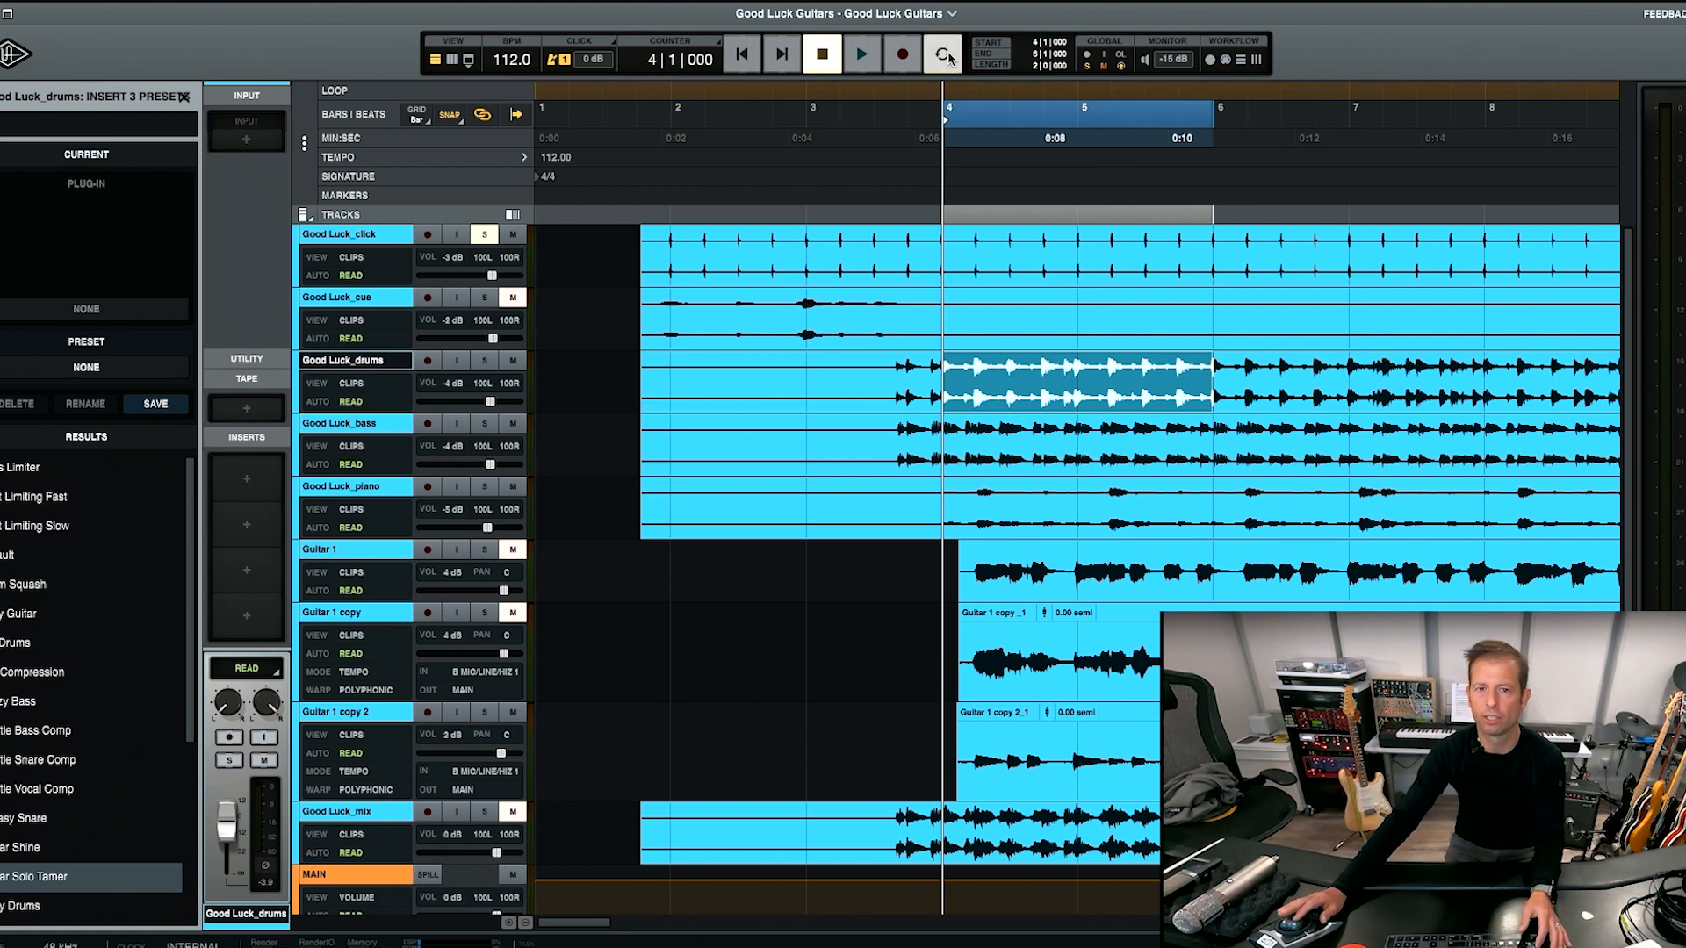
left_click(860, 57)
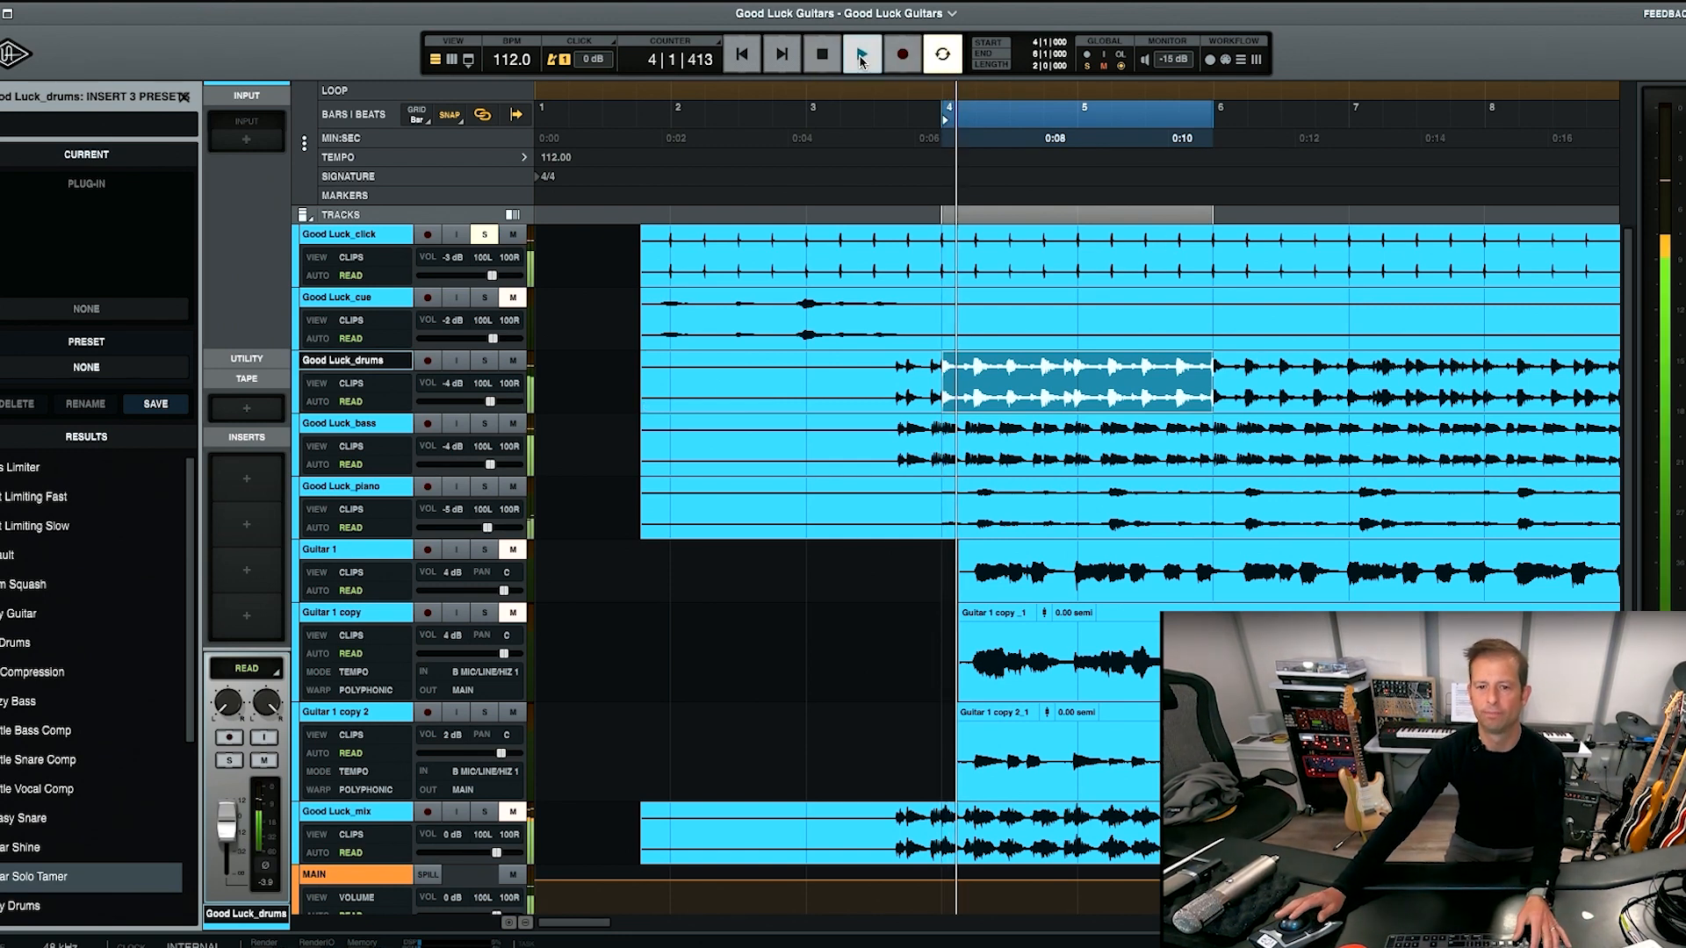
left_click(485, 236)
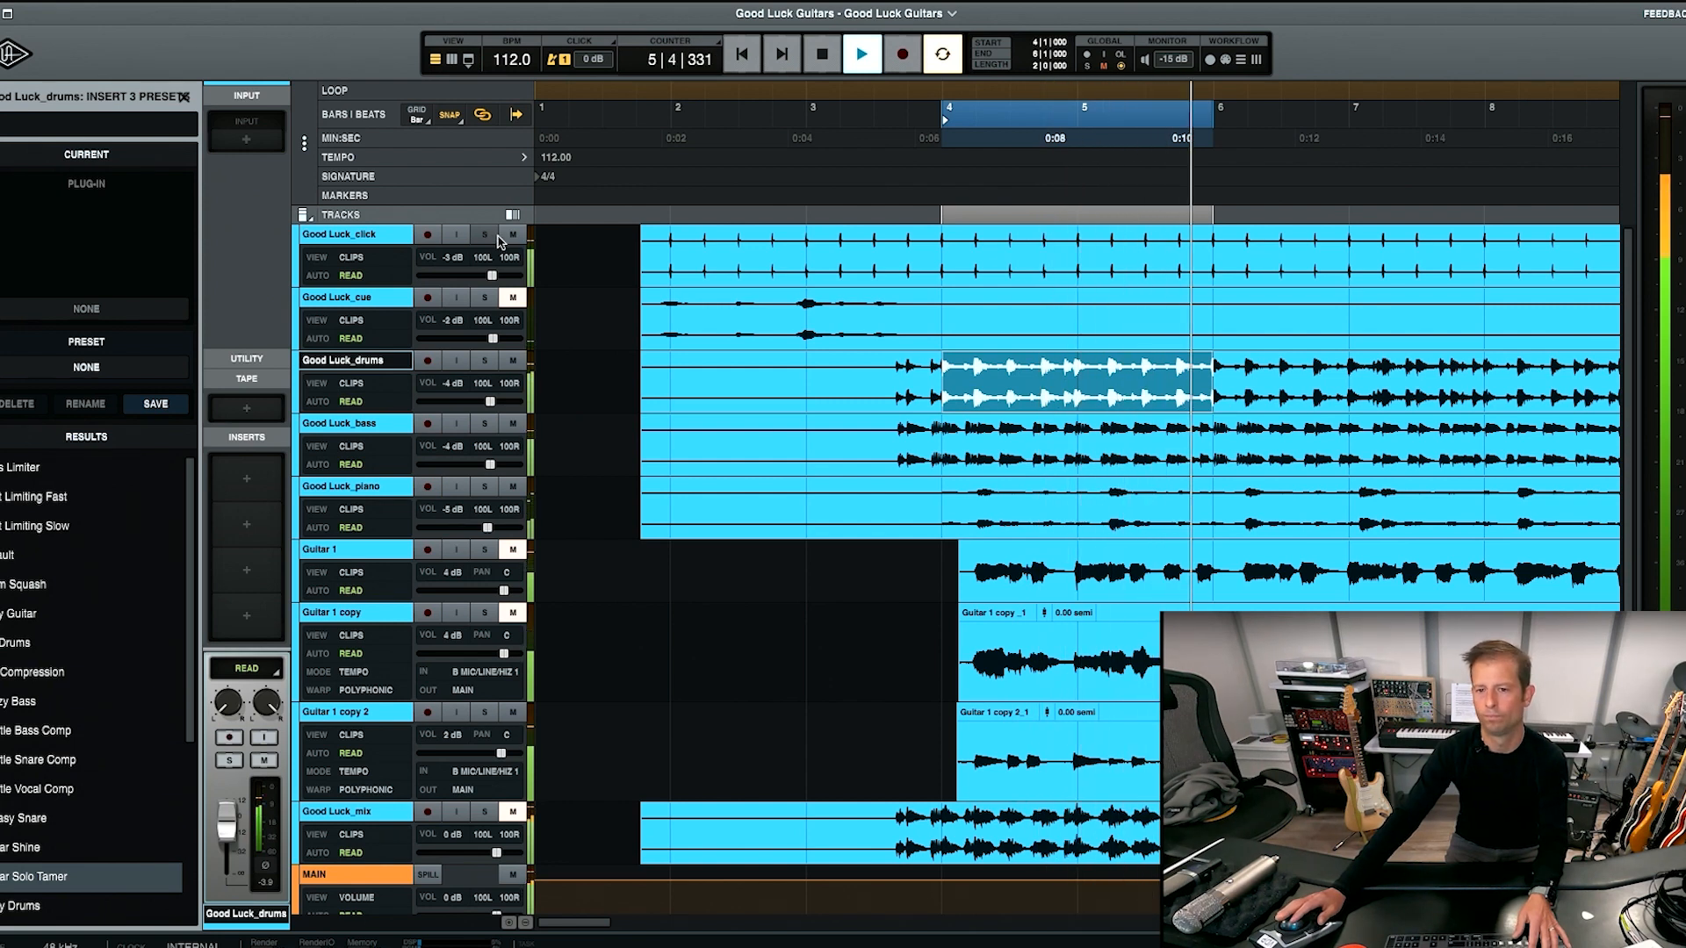
key("space")
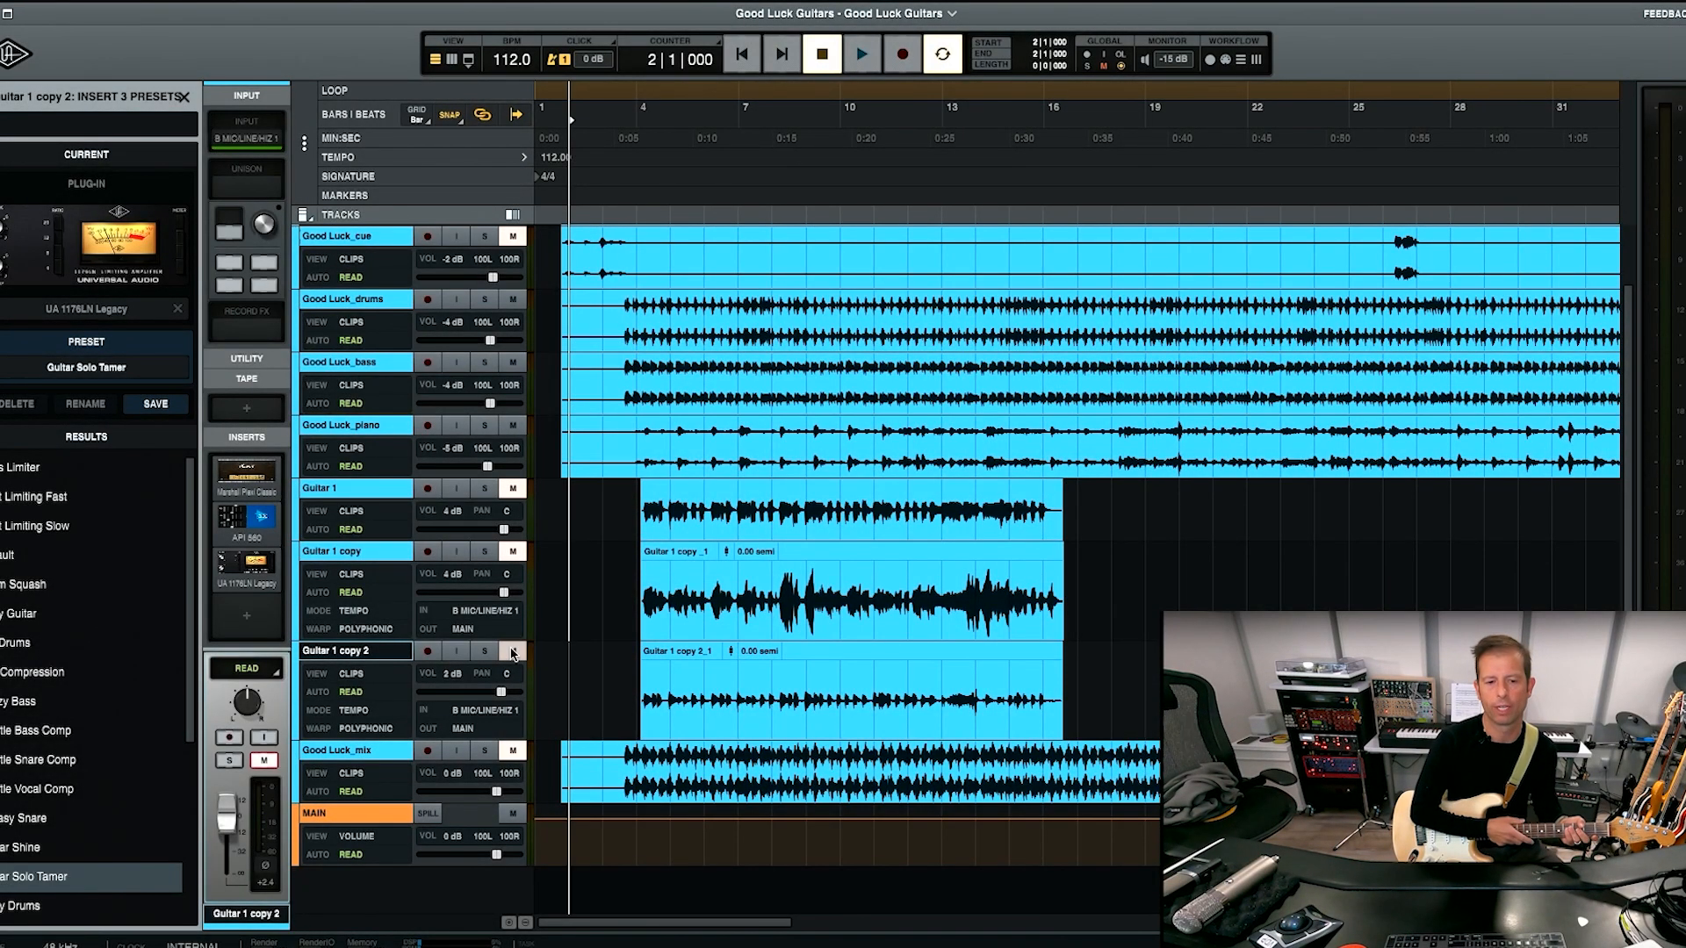
- Mute Guitar 1 copy 2 and add one mono audio track named Rhythm Gtr 1 directly below it
left_click(513, 651)
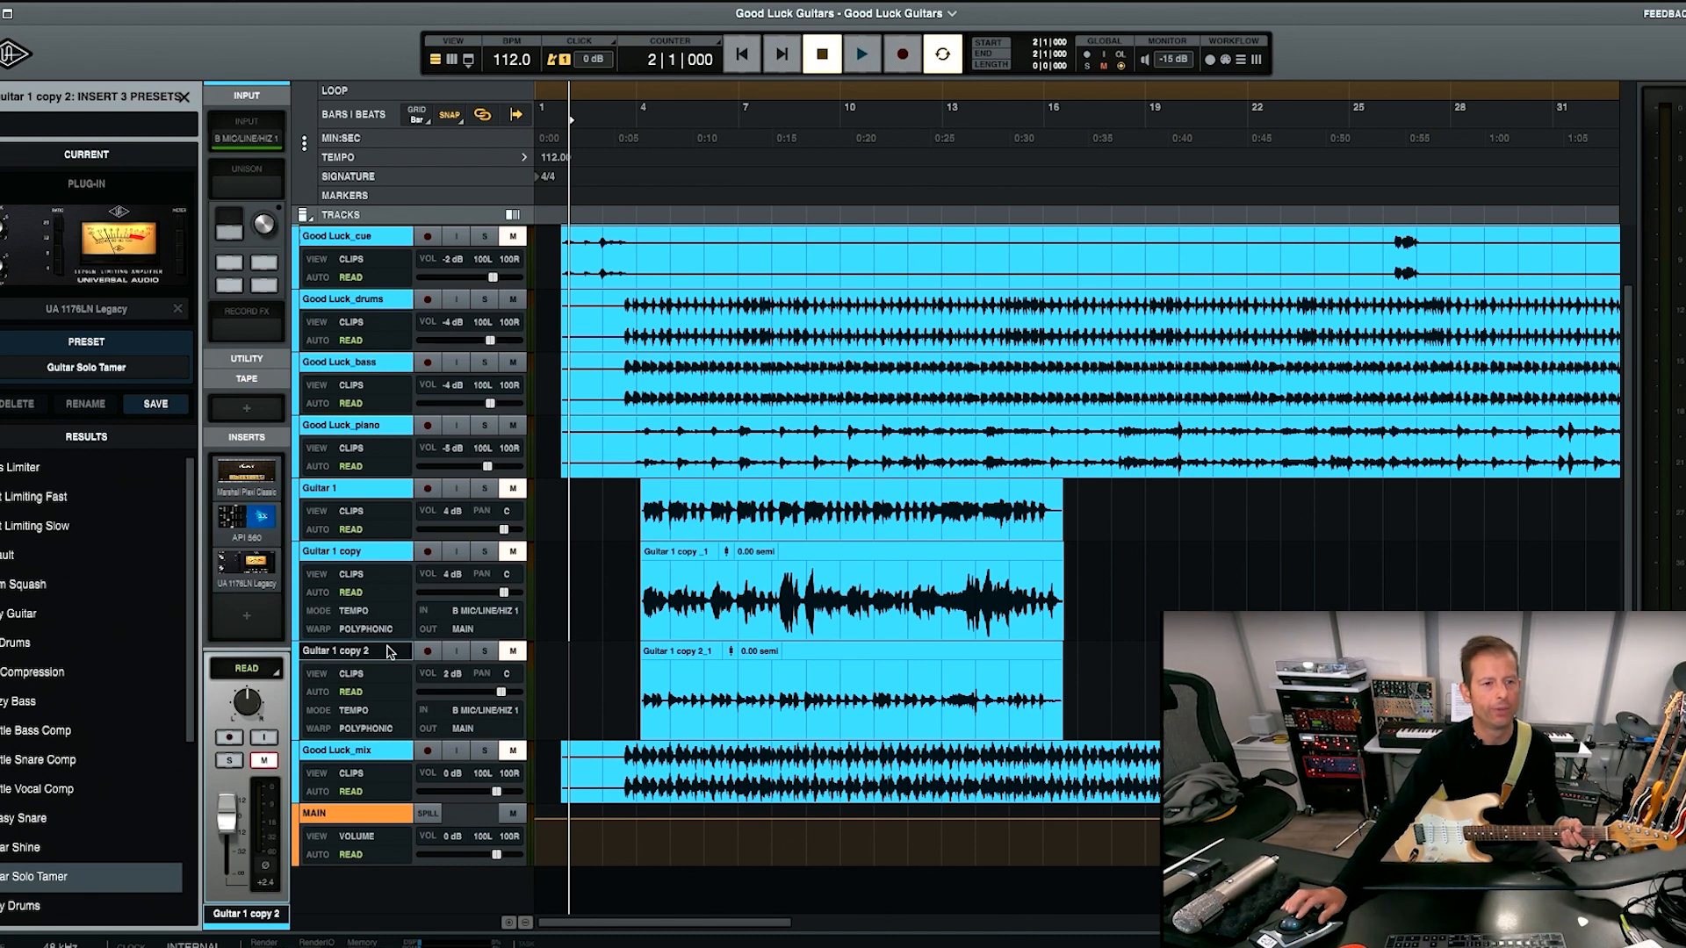
left_click(343, 751)
left_click(350, 650)
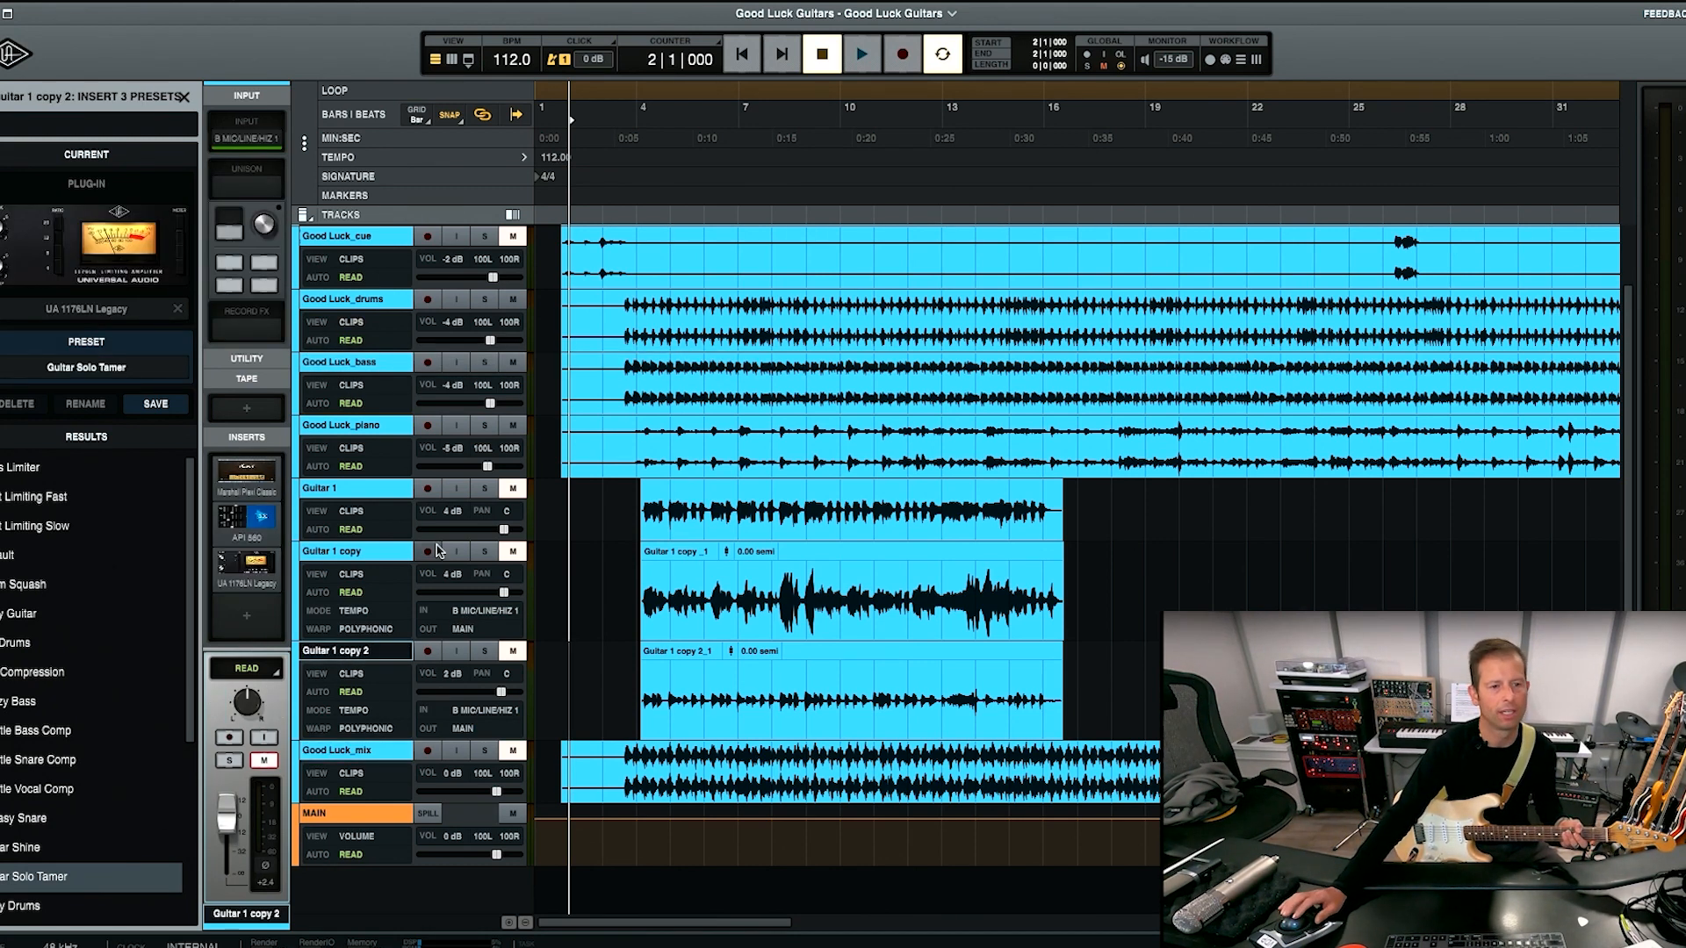
left_click(183, 97)
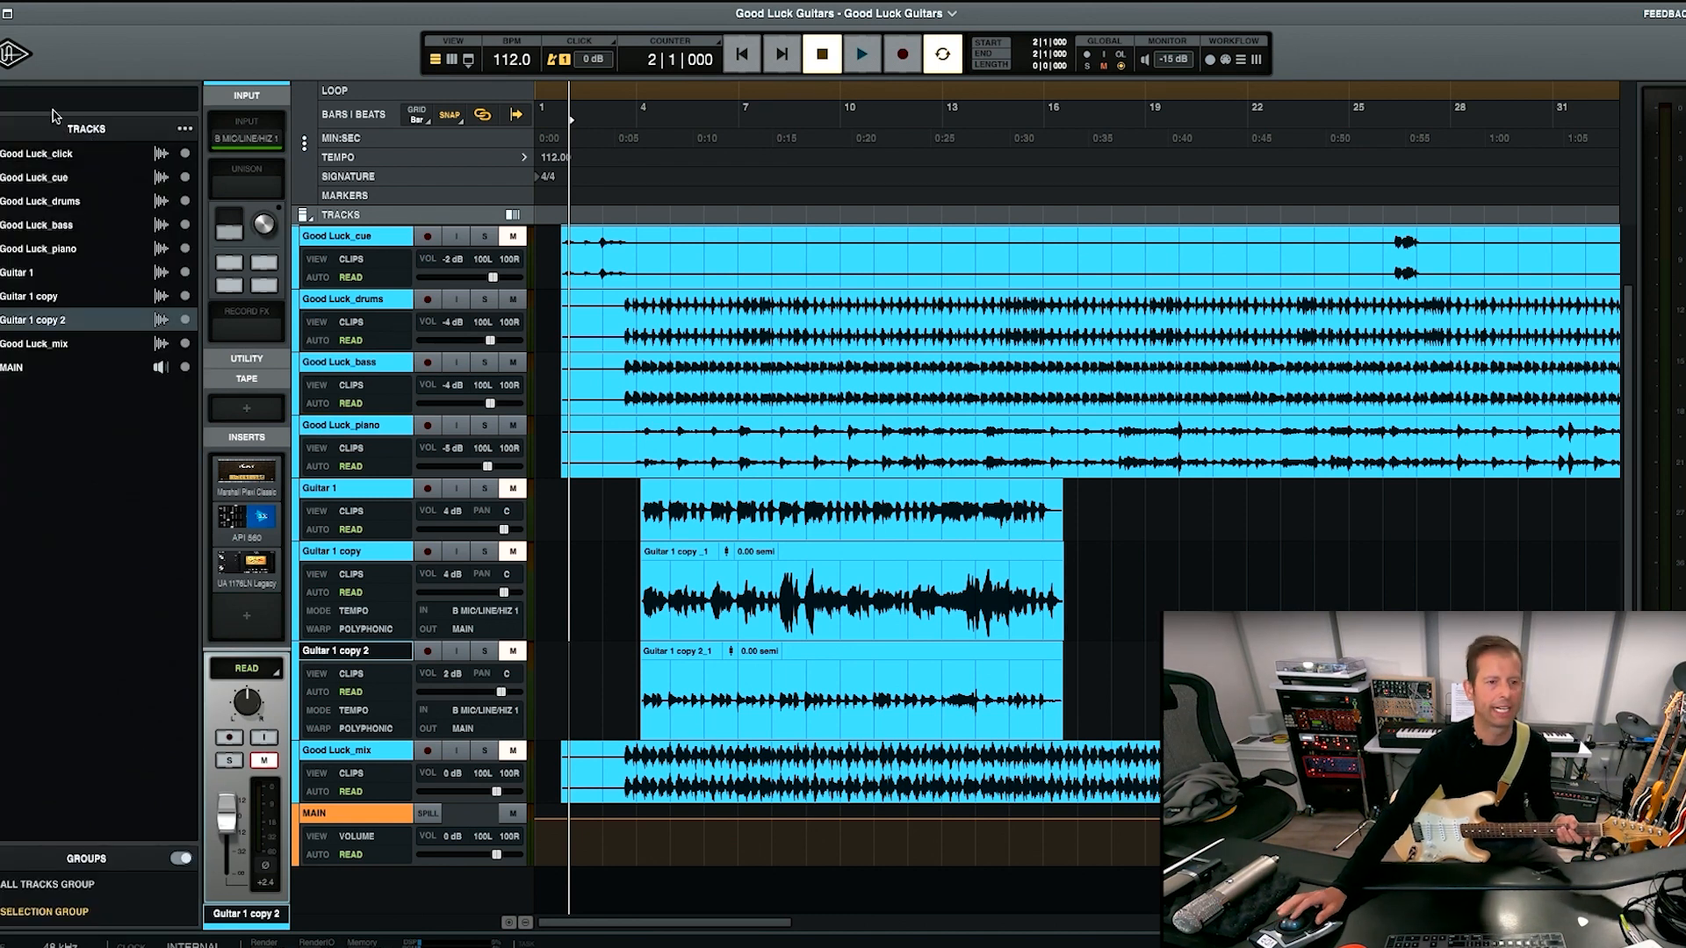
left_click(2, 129)
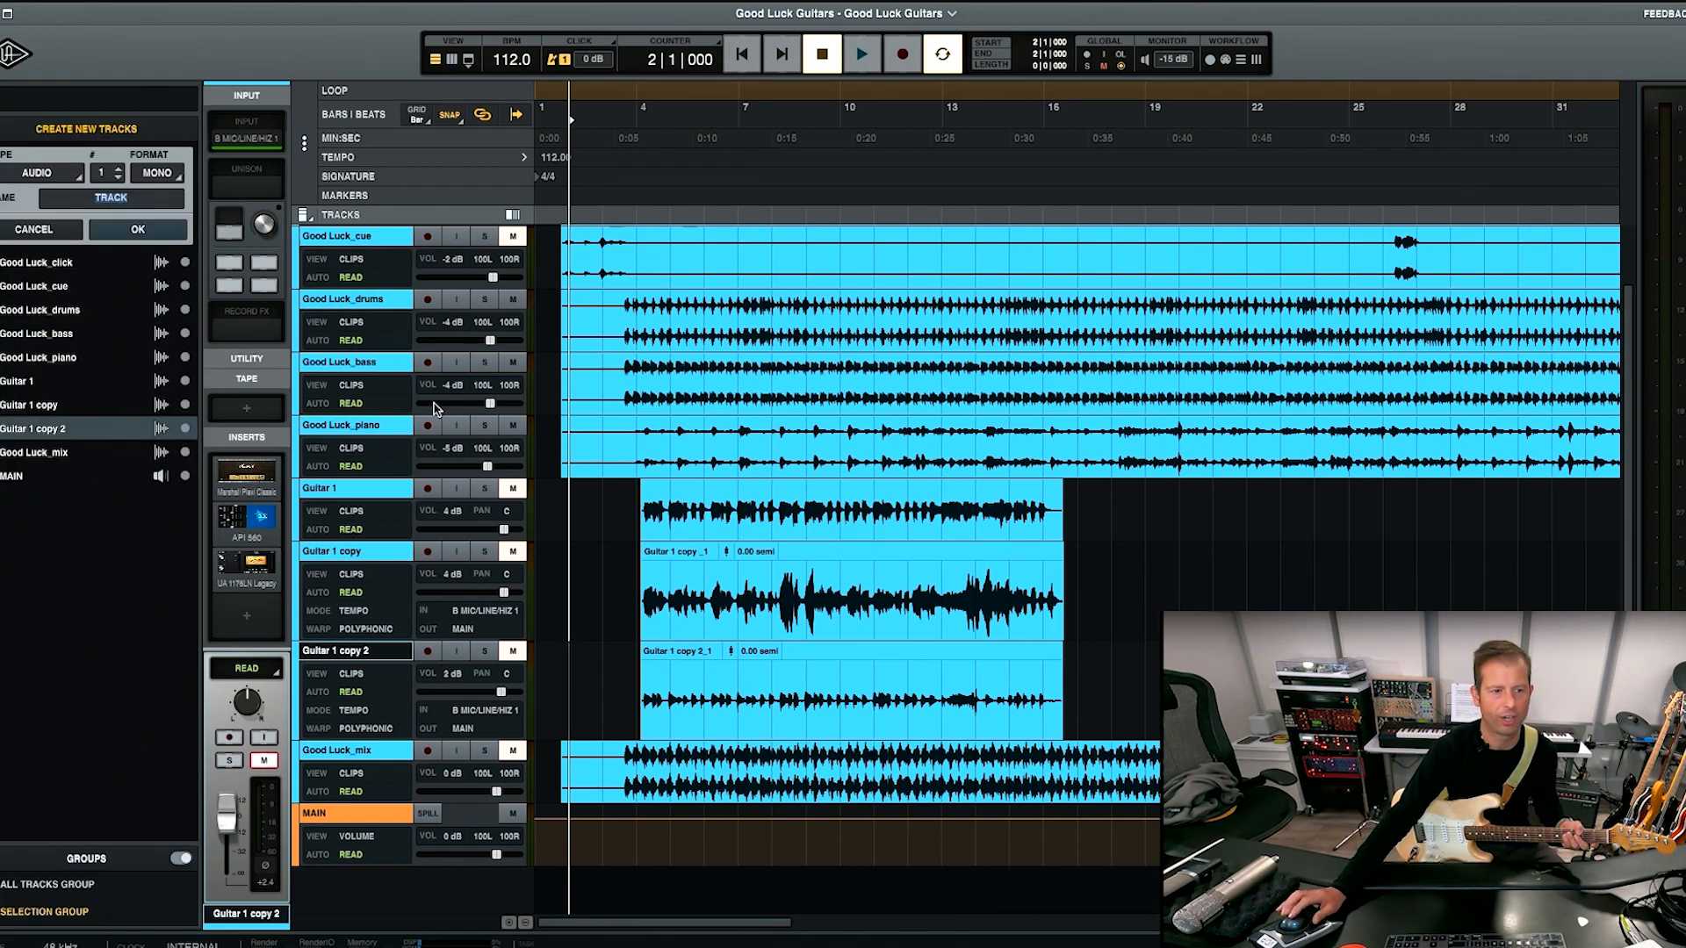
type("Rhythm Gtr 1")
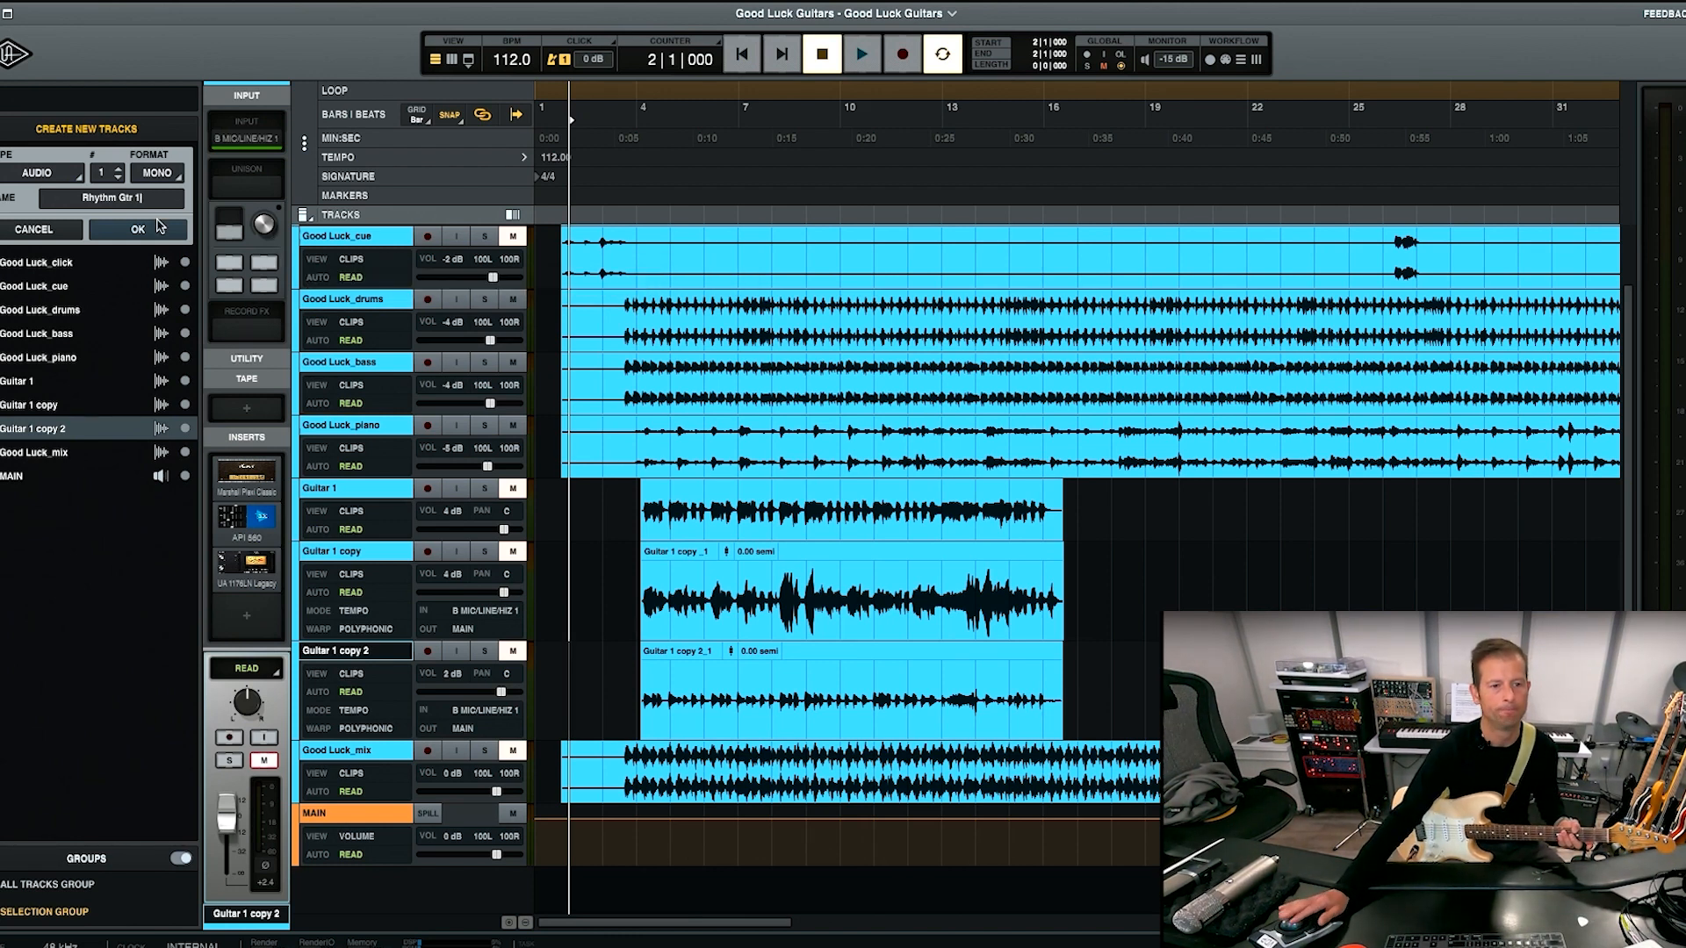
key("Return")
- Set the input of Rhythm Gtr 1 to B MIC/LINE/HIZ 1 and record a guitar take from 2|1|000 to about bar 16
left_click(492, 811)
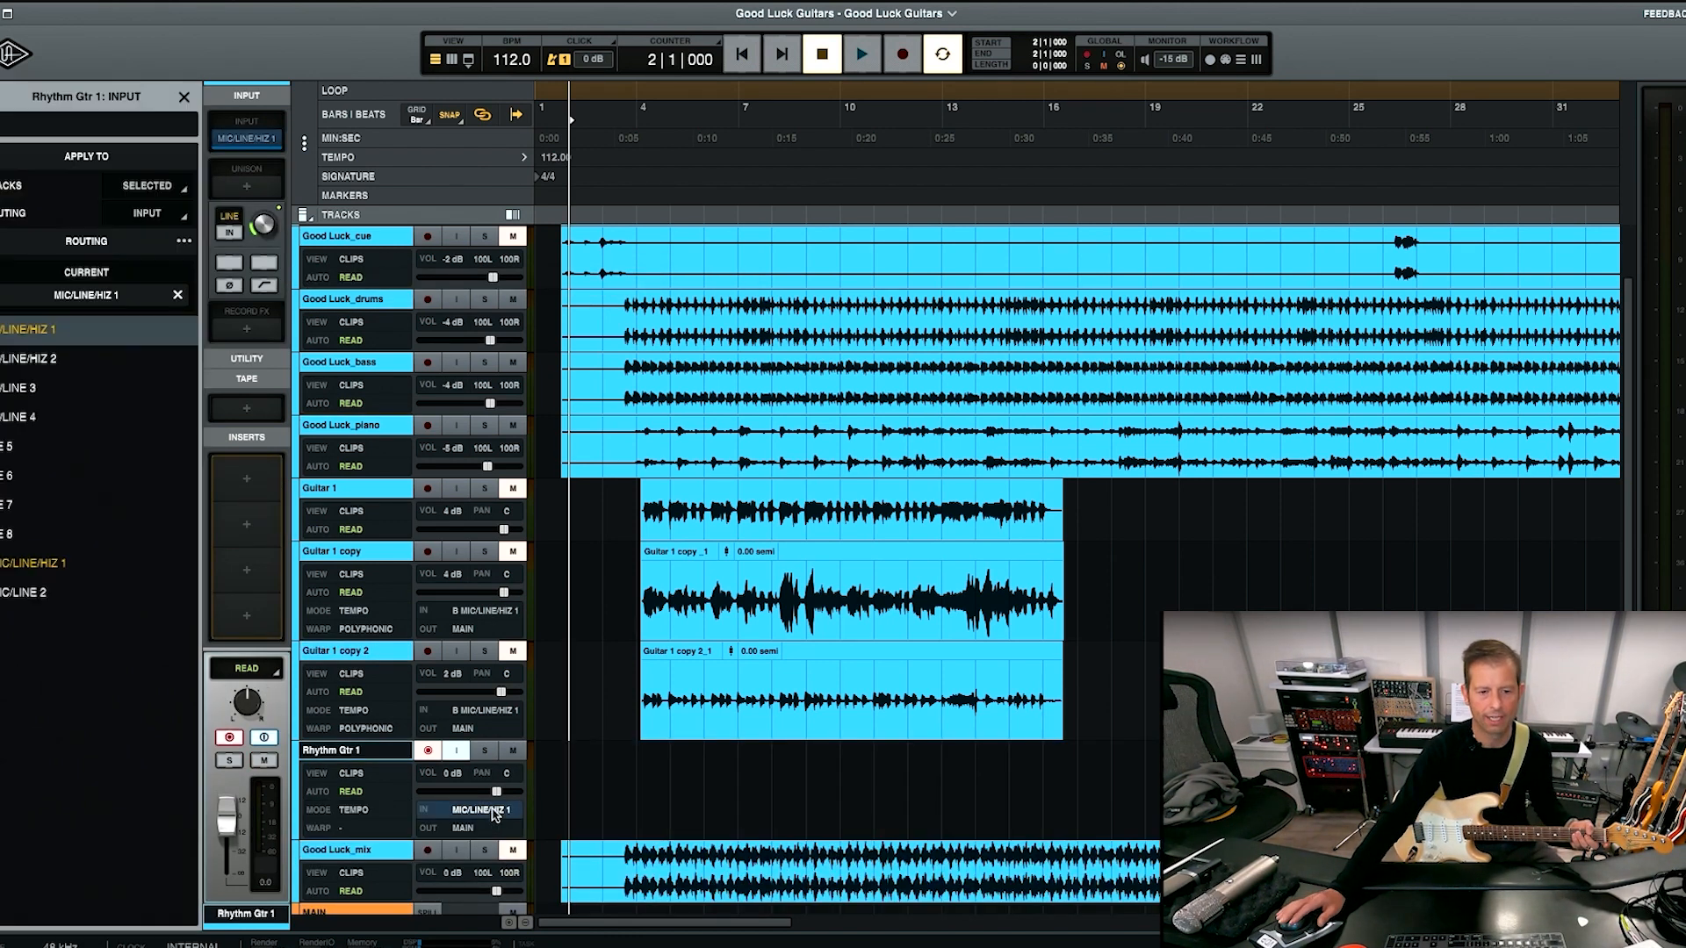
left_click(50, 562)
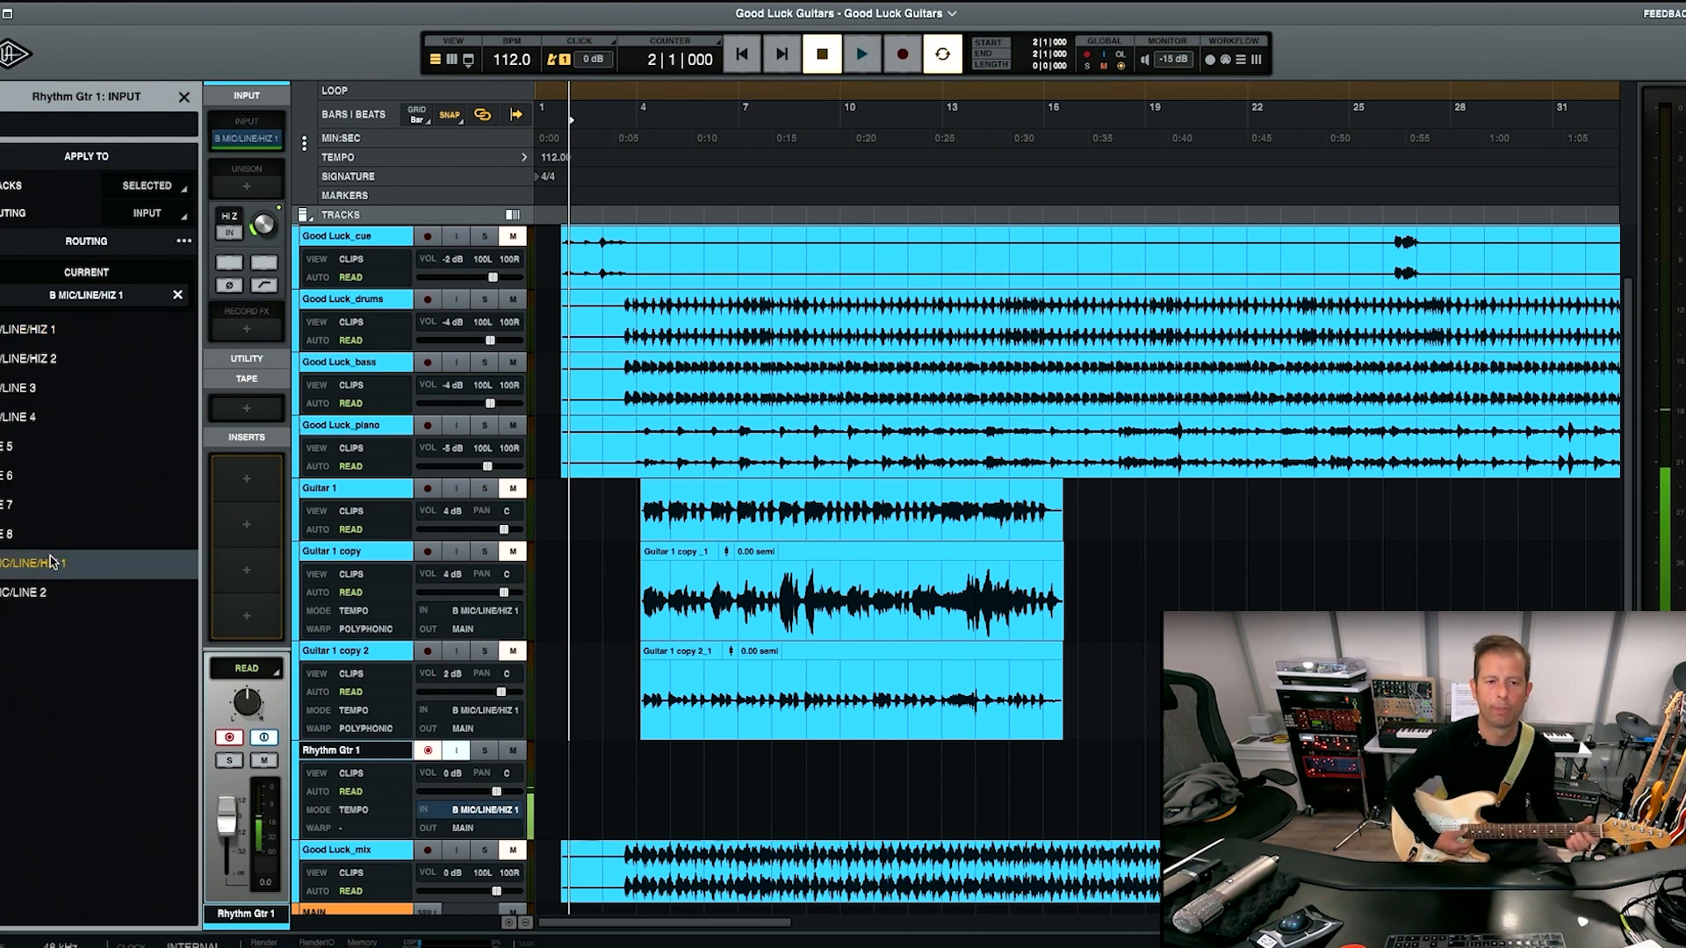
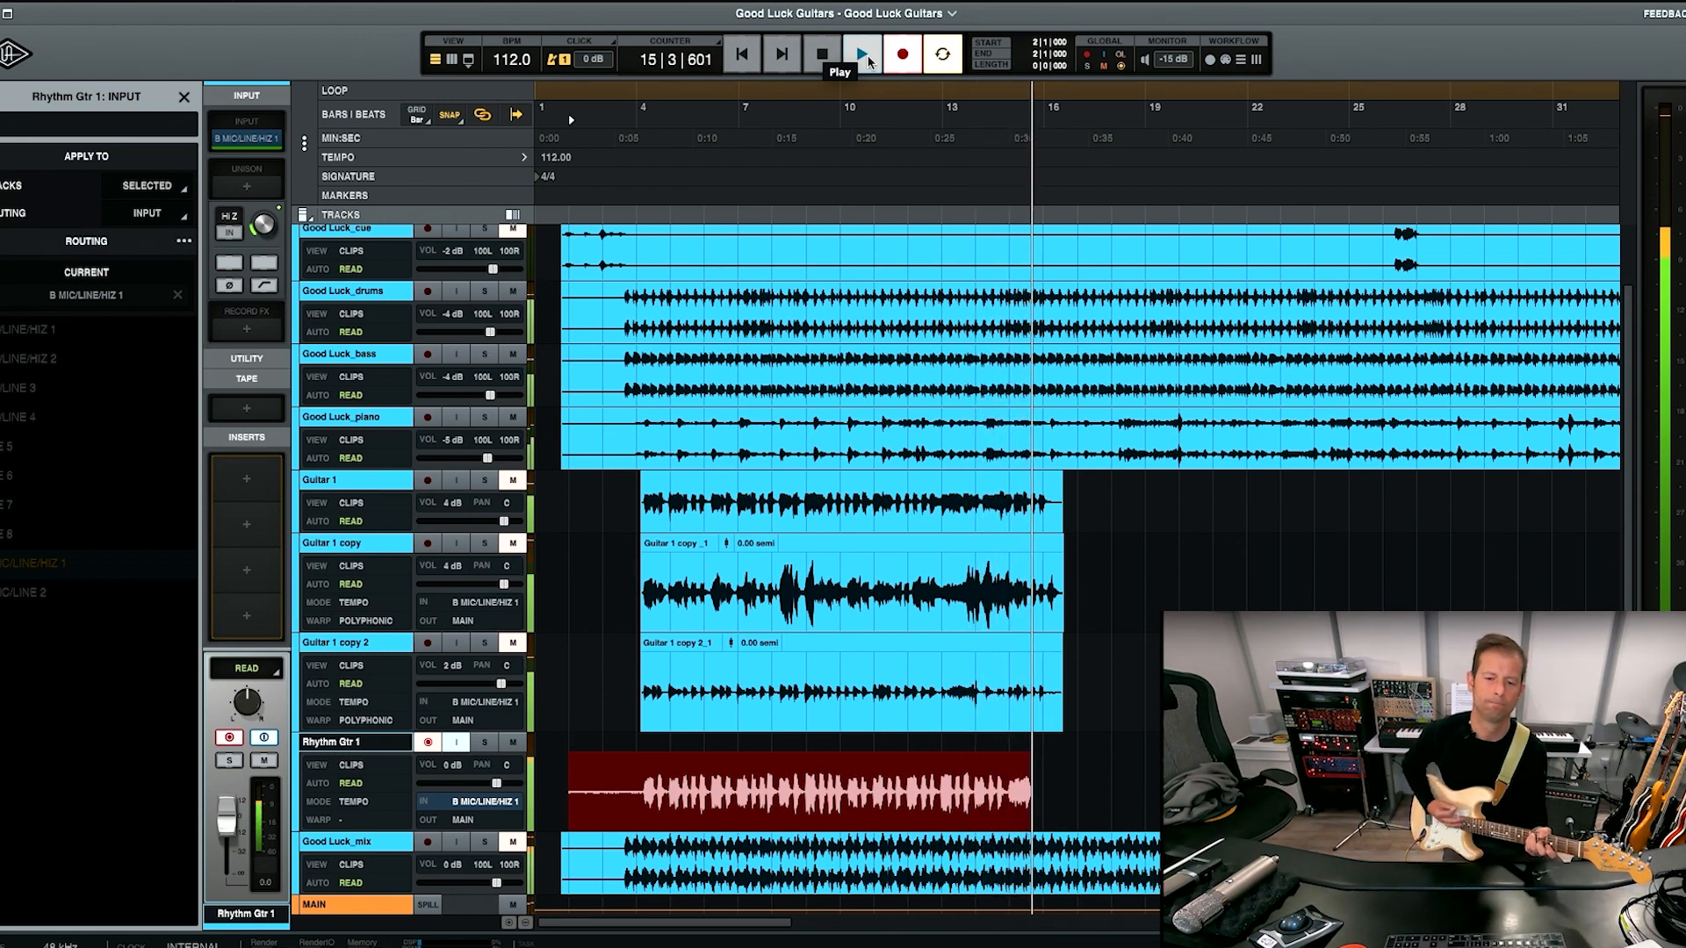
key("space")
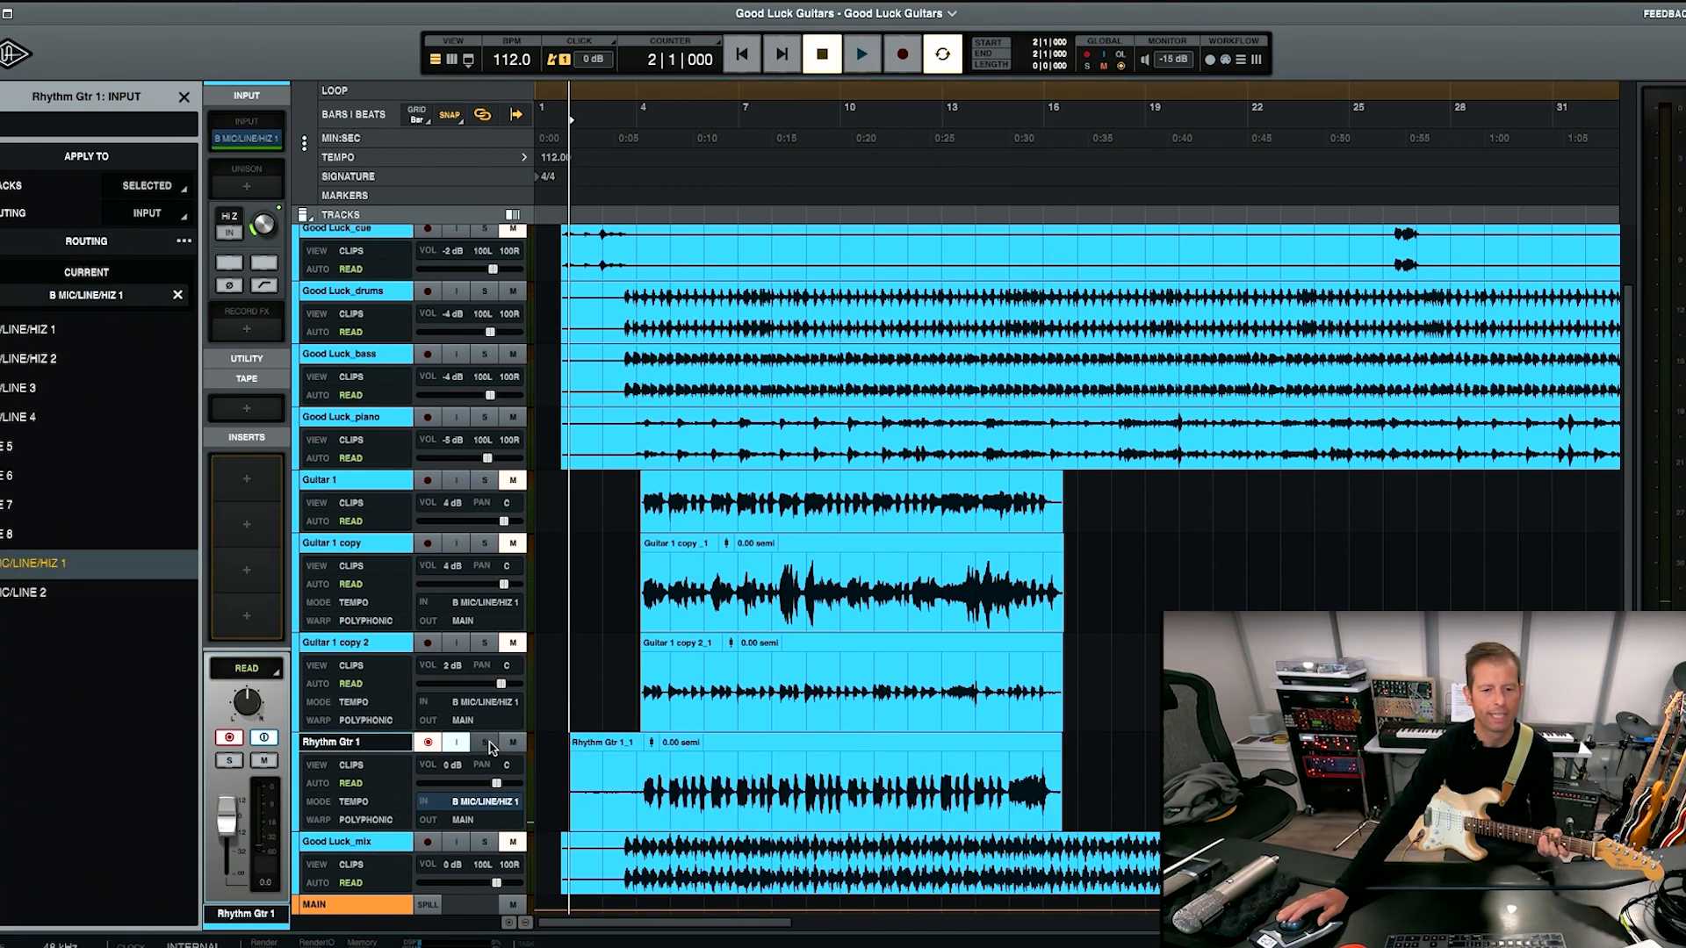
- Place the playhead at 4|1|000, solo Rhythm Gtr 1, and turn off its record arming and input monitoring
left_click(633, 784)
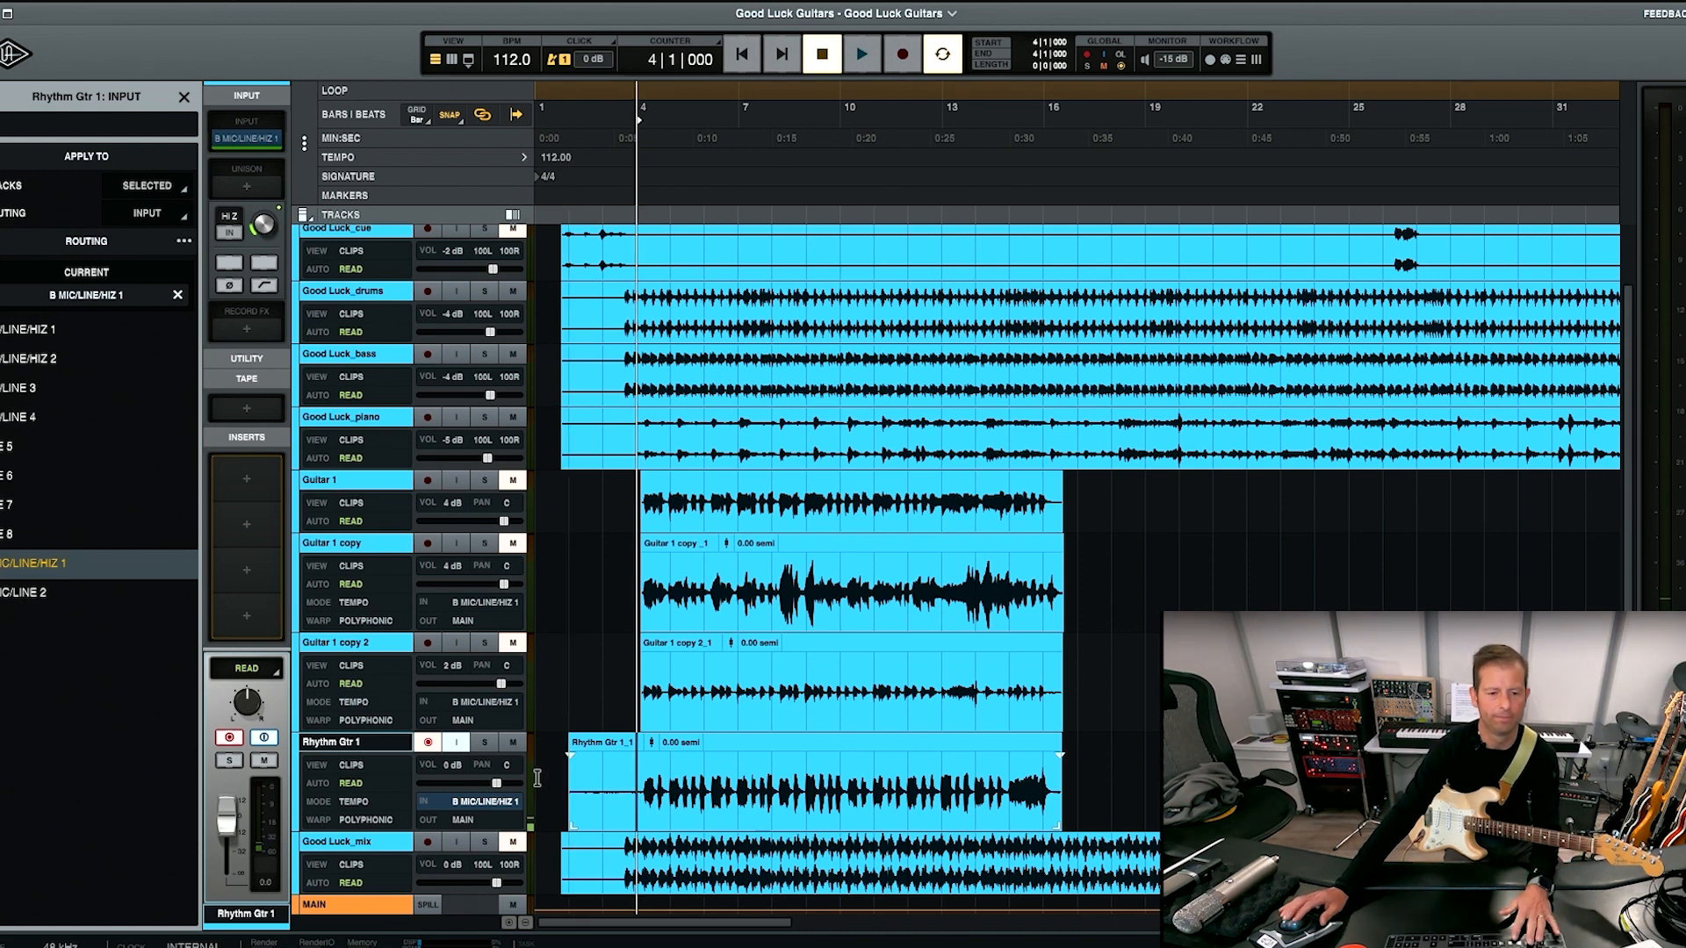
left_click(485, 743)
left_click(428, 744)
left_click(460, 745)
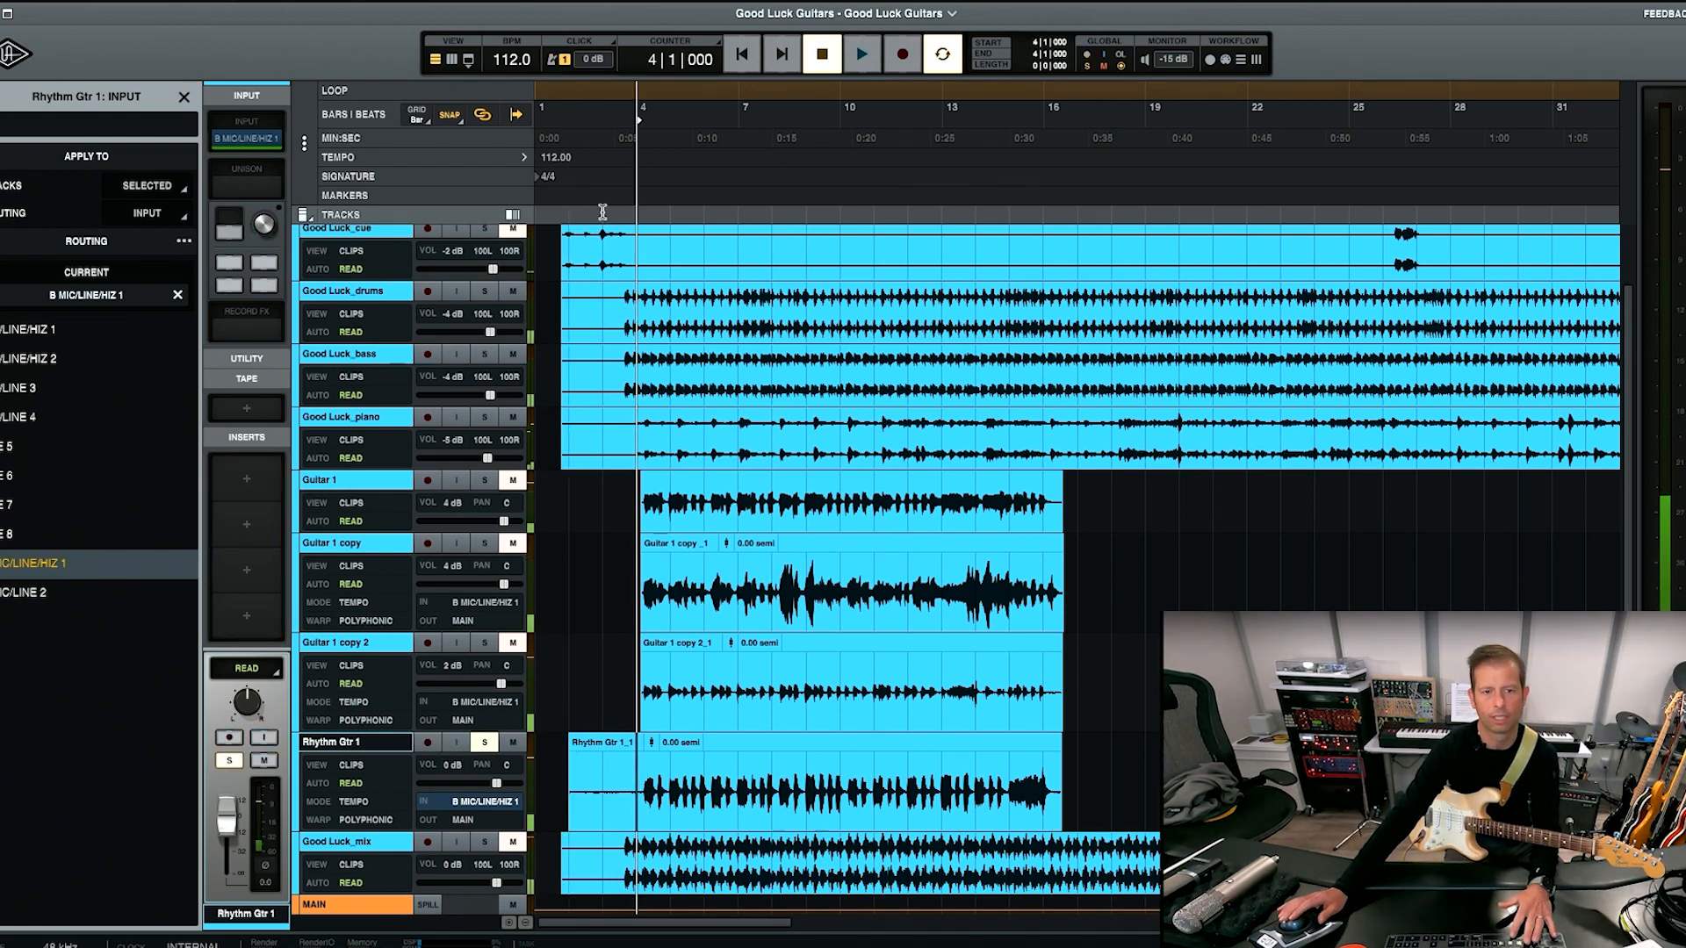
- Play the Rhythm Gtr 1 take from 4|1|000 and unsolo the track during playback to hear it with the mix
key("space")
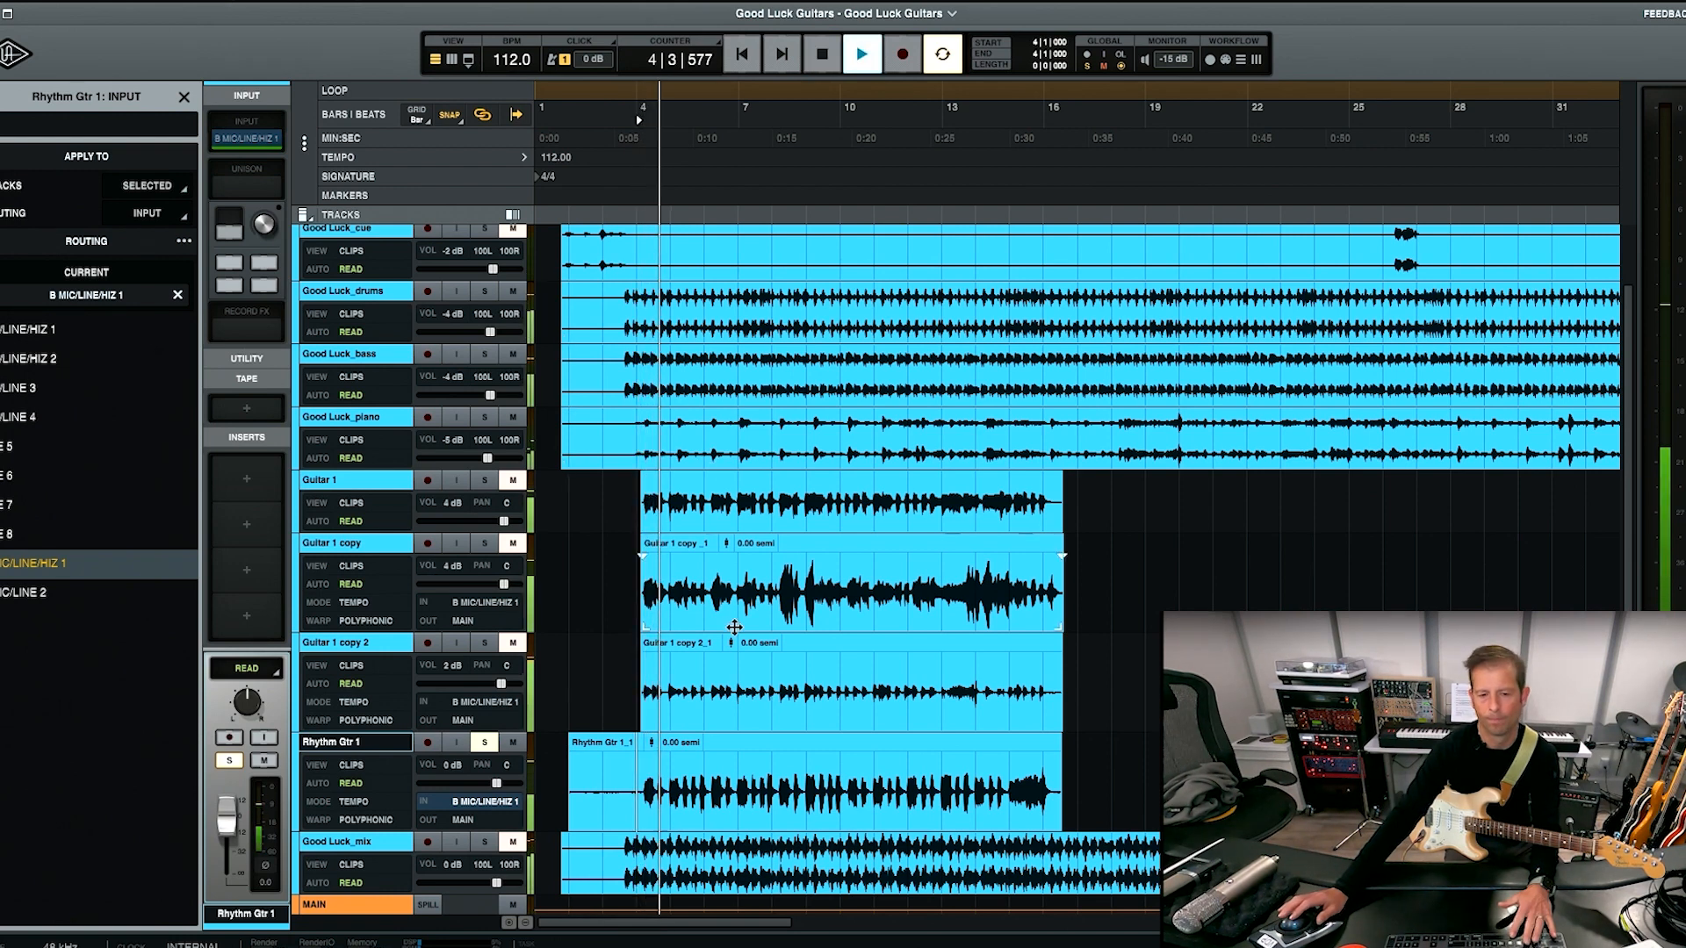
left_click(485, 743)
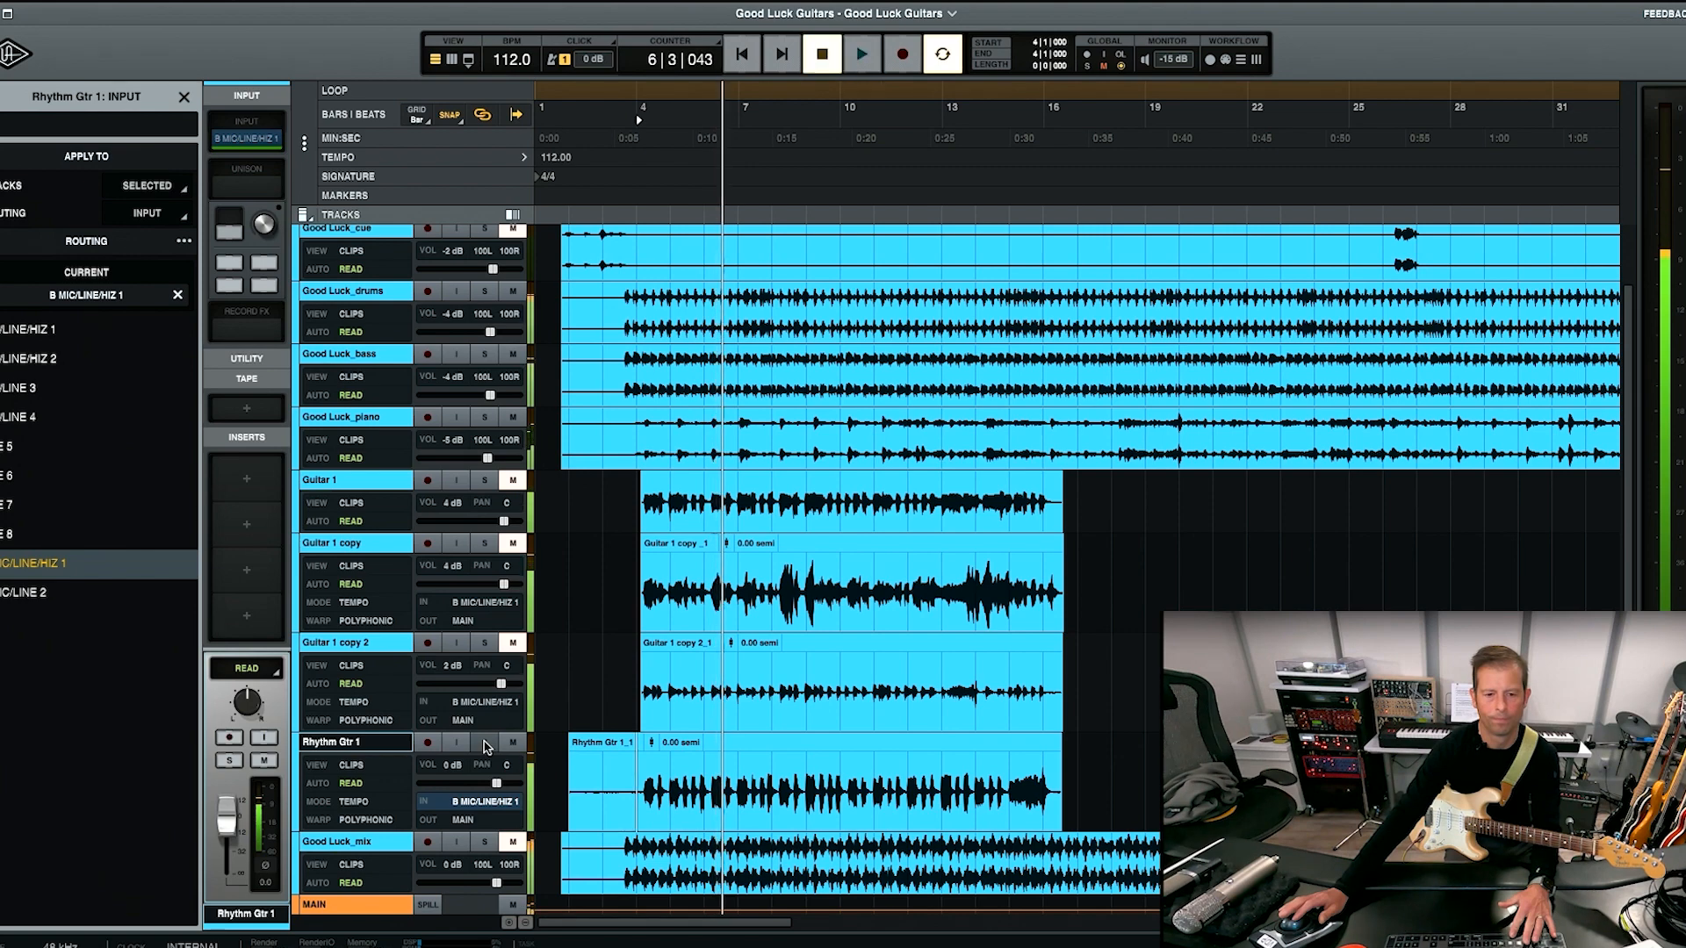
key("space")
- Duplicate the Rhythm Gtr 1 track without its content to get an empty track for a second take
right_click(382, 746)
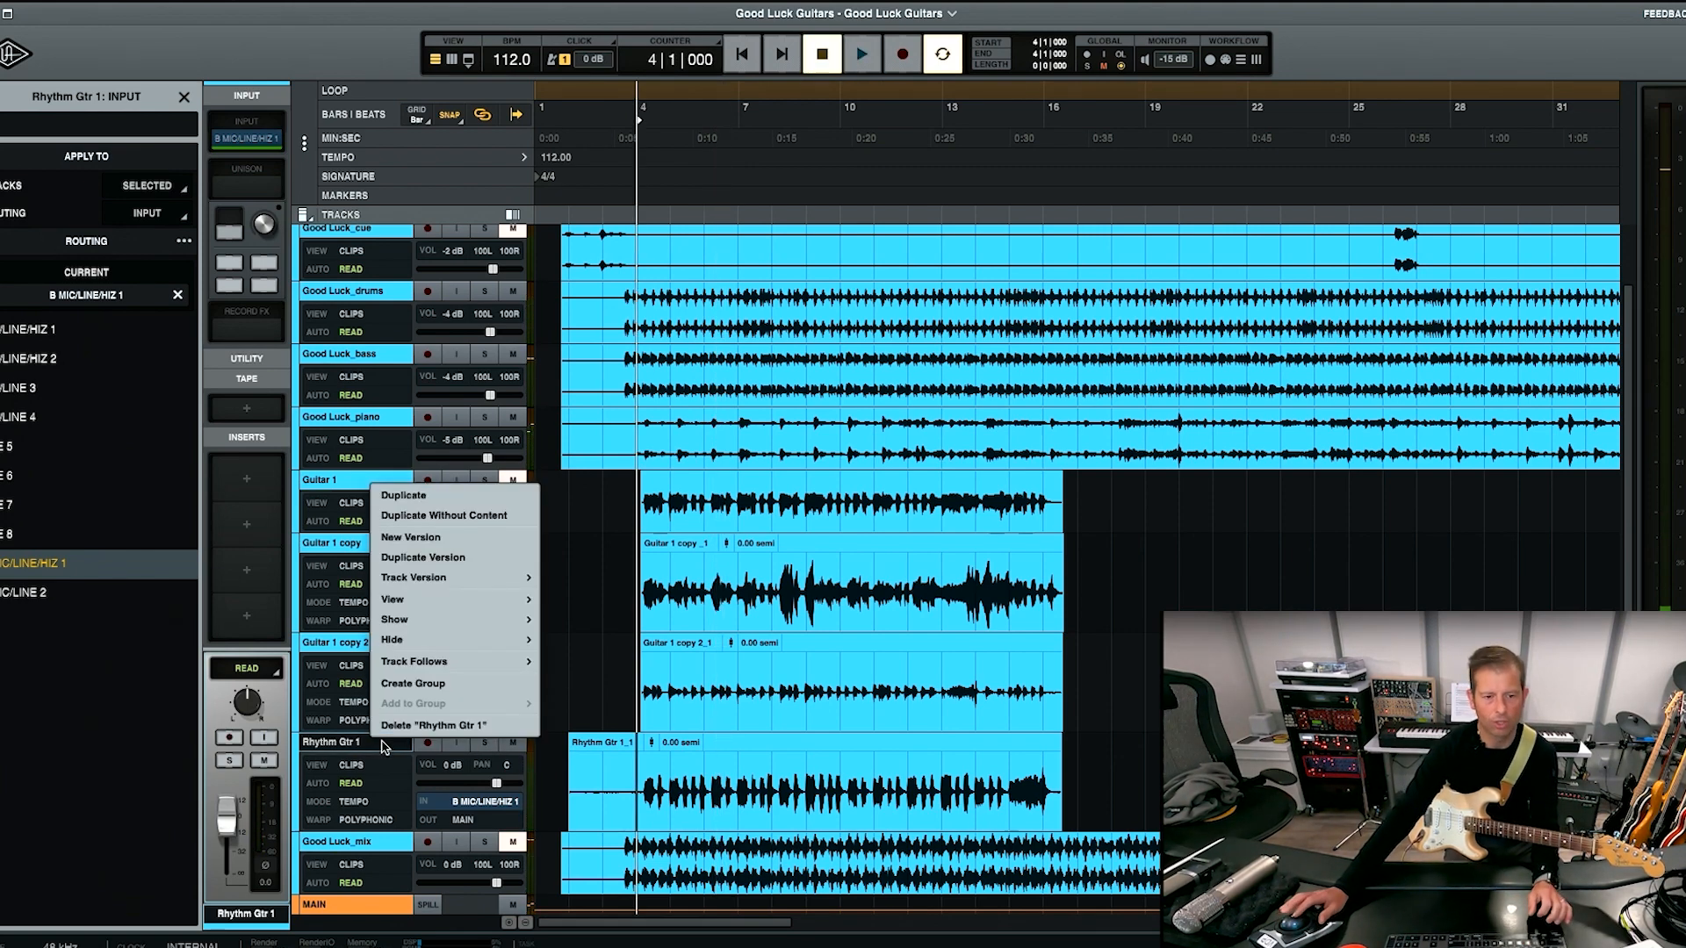
left_click(412, 496)
scroll(751, 702, "down", 3)
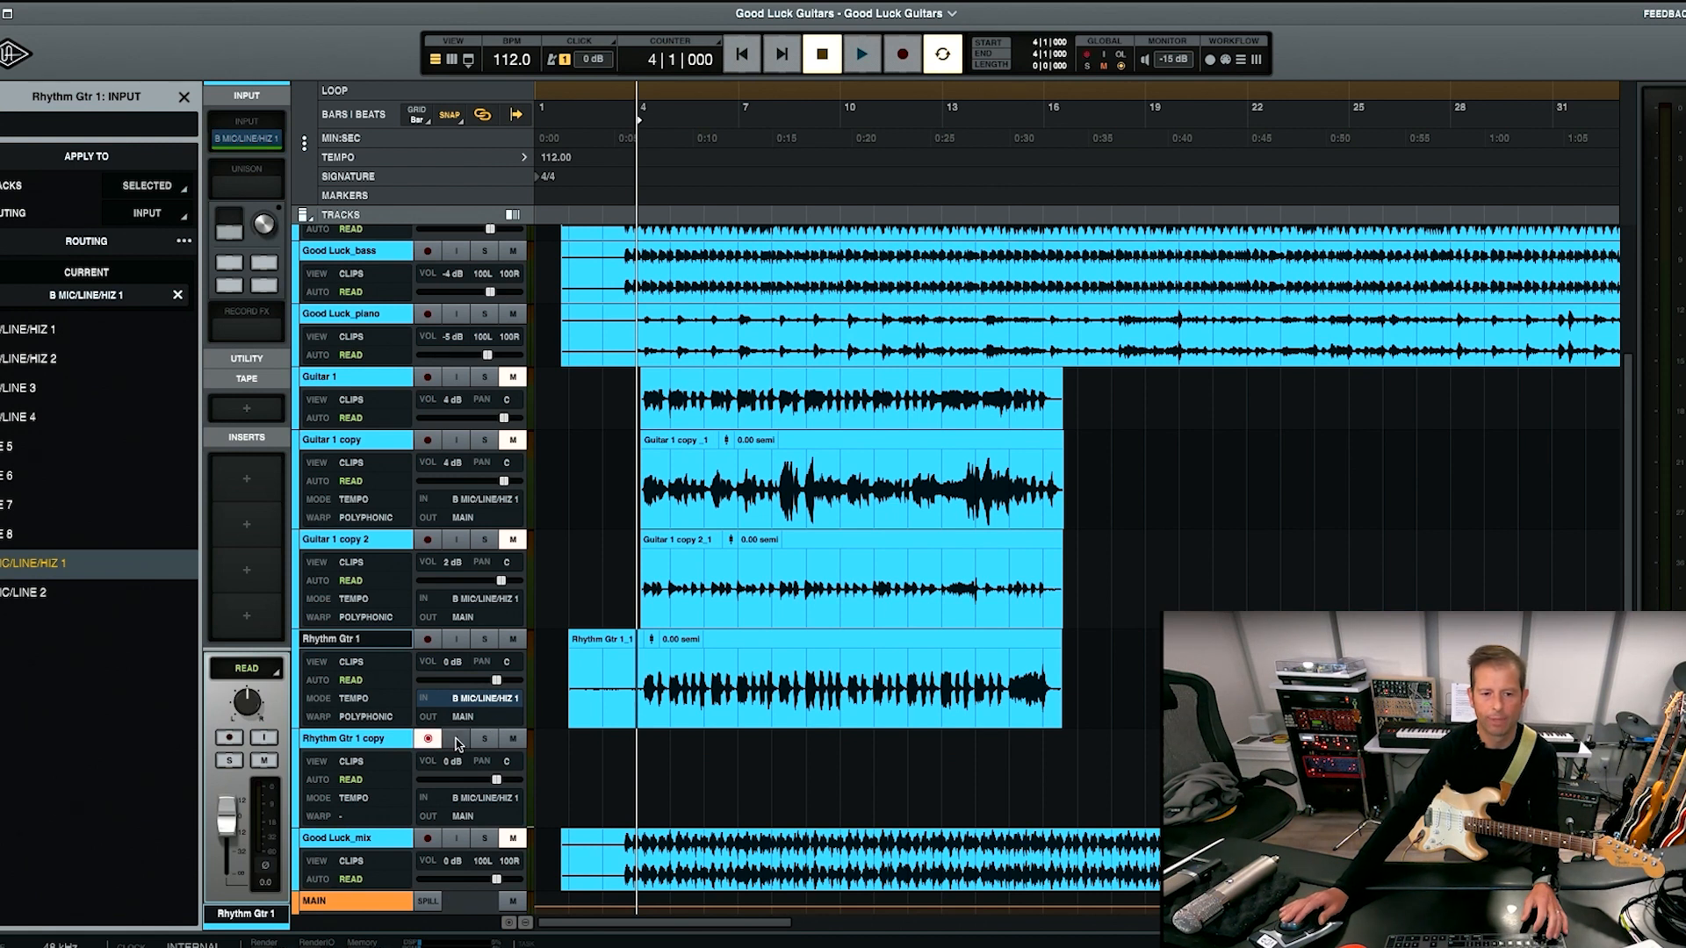
- Record a second guitar take on Rhythm Gtr 1 copy from 2|1|000 to about bar 16, and turn off its record arming and input monitoring
left_click(601, 758)
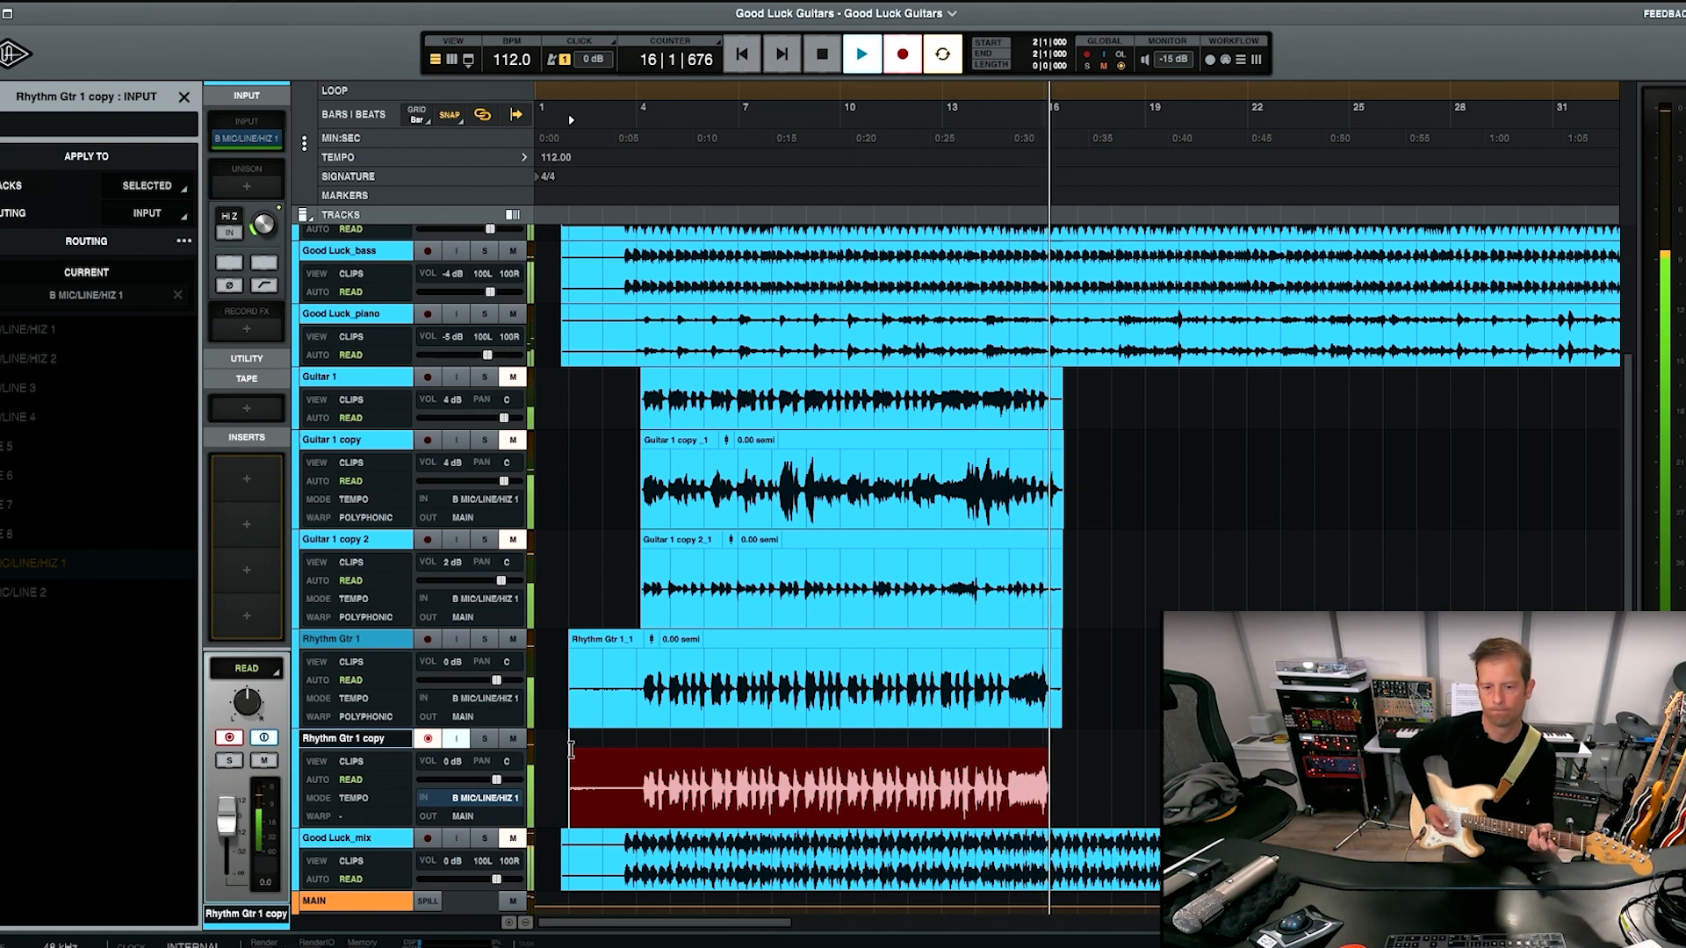
key("space")
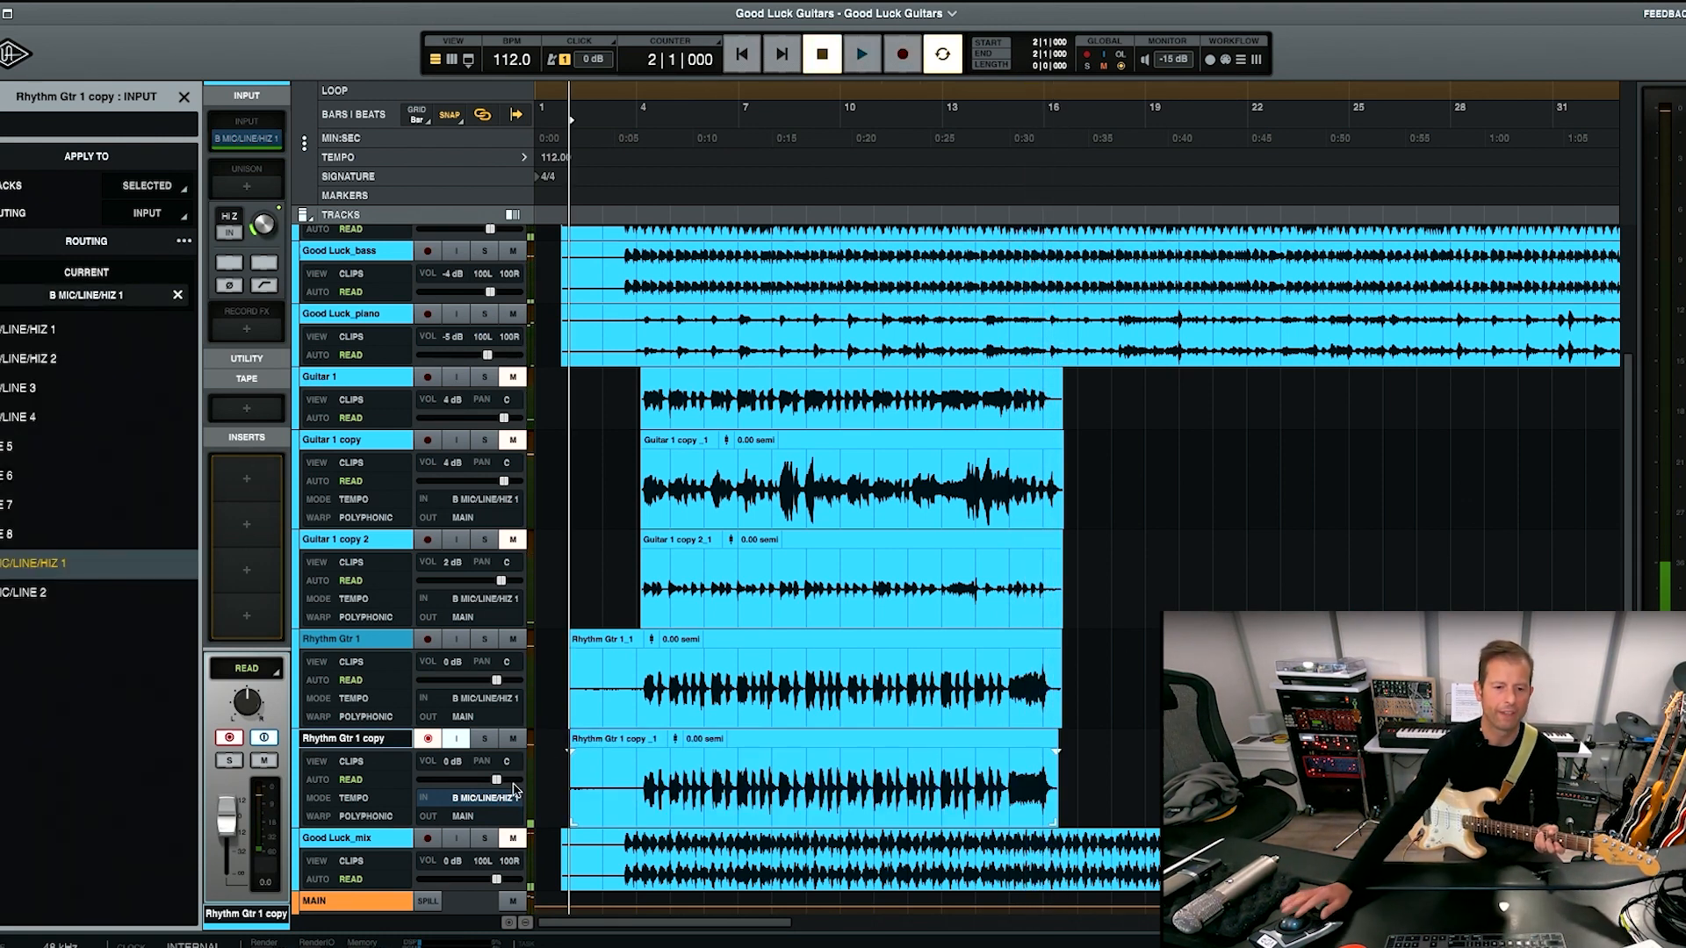
left_click(427, 739)
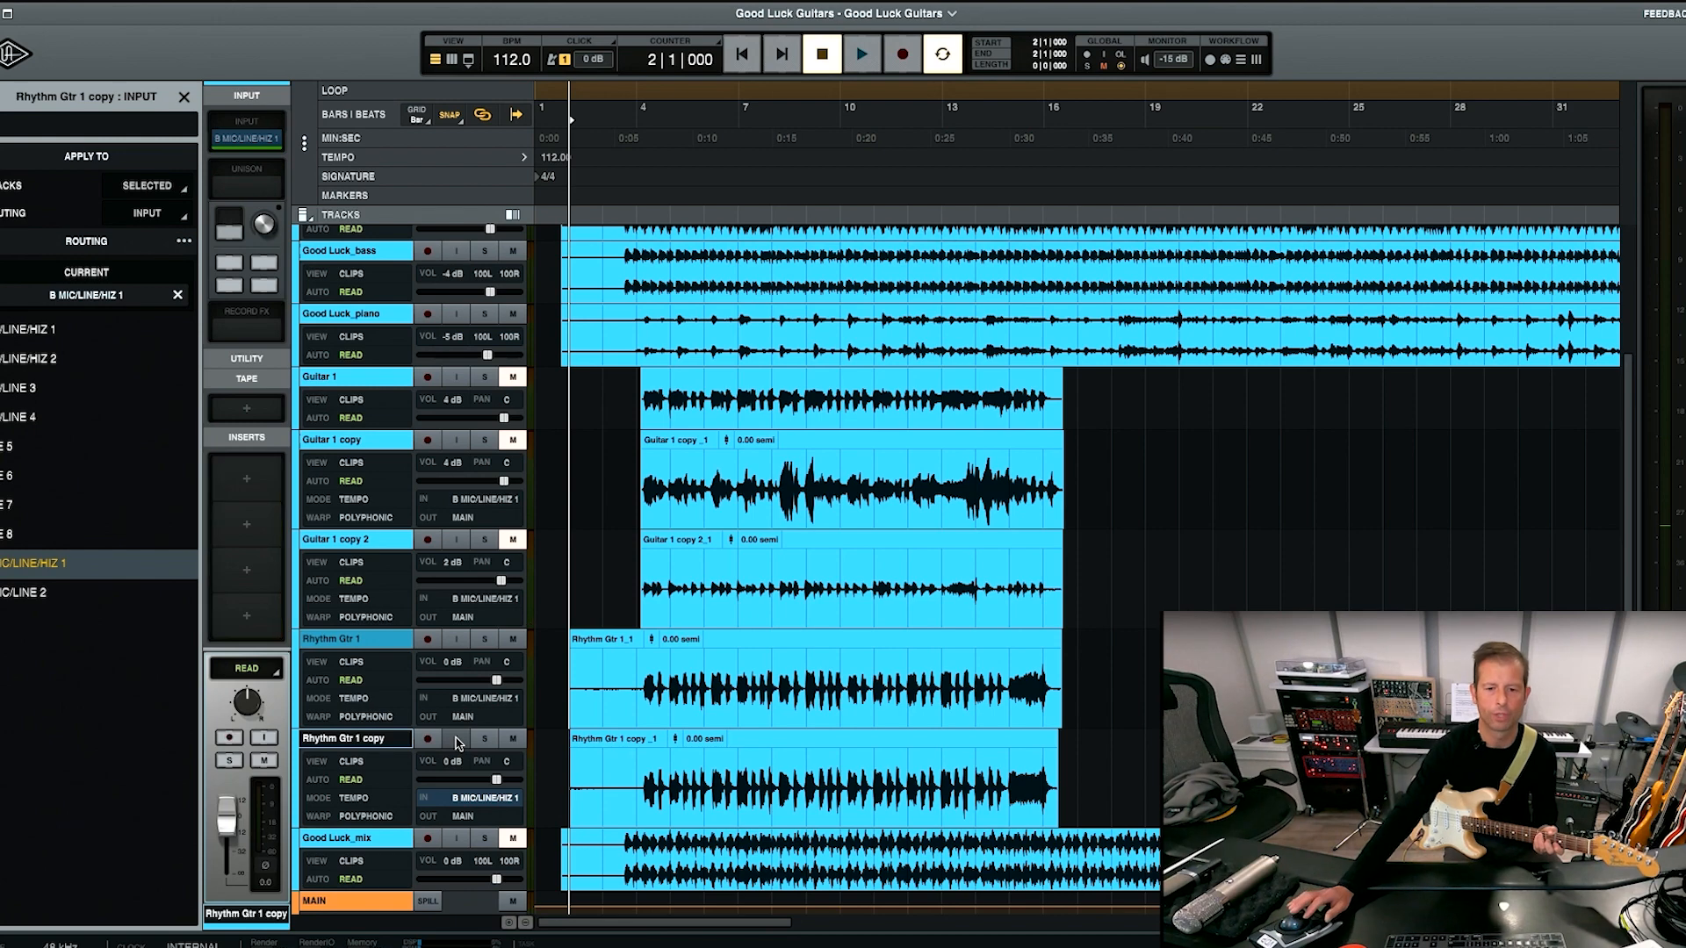
- Solo Rhythm Gtr 1 and Rhythm Gtr 1 copy in the mixer and pan them to 67L and 67R
key("super+equal")
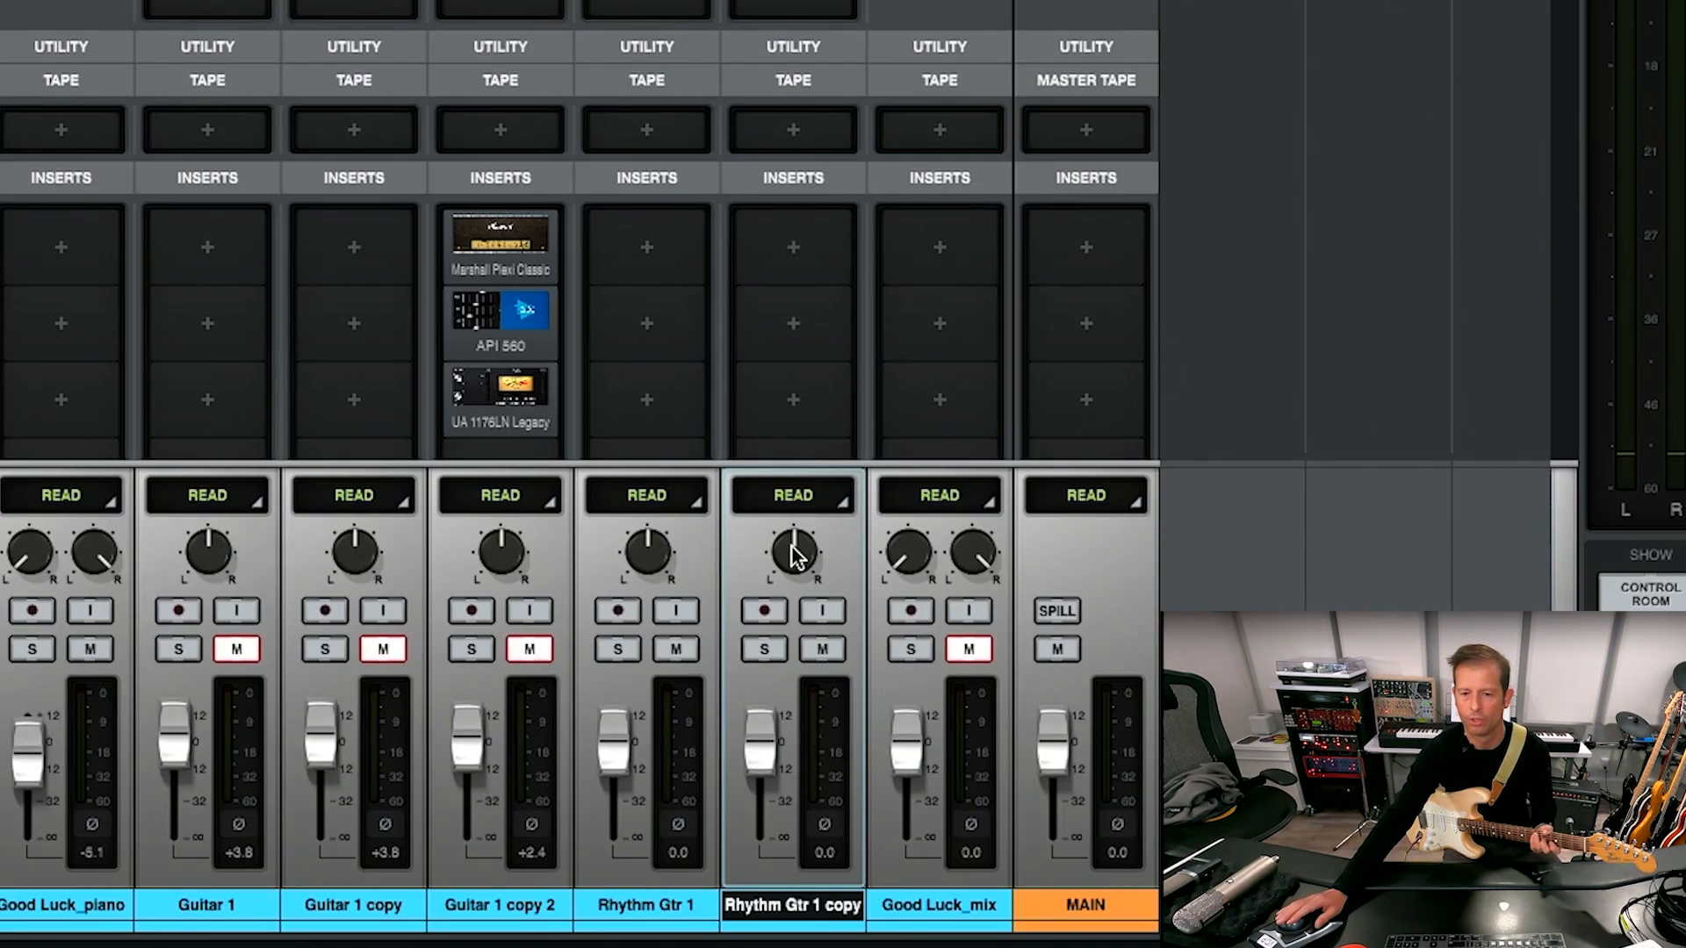
left_click(764, 652)
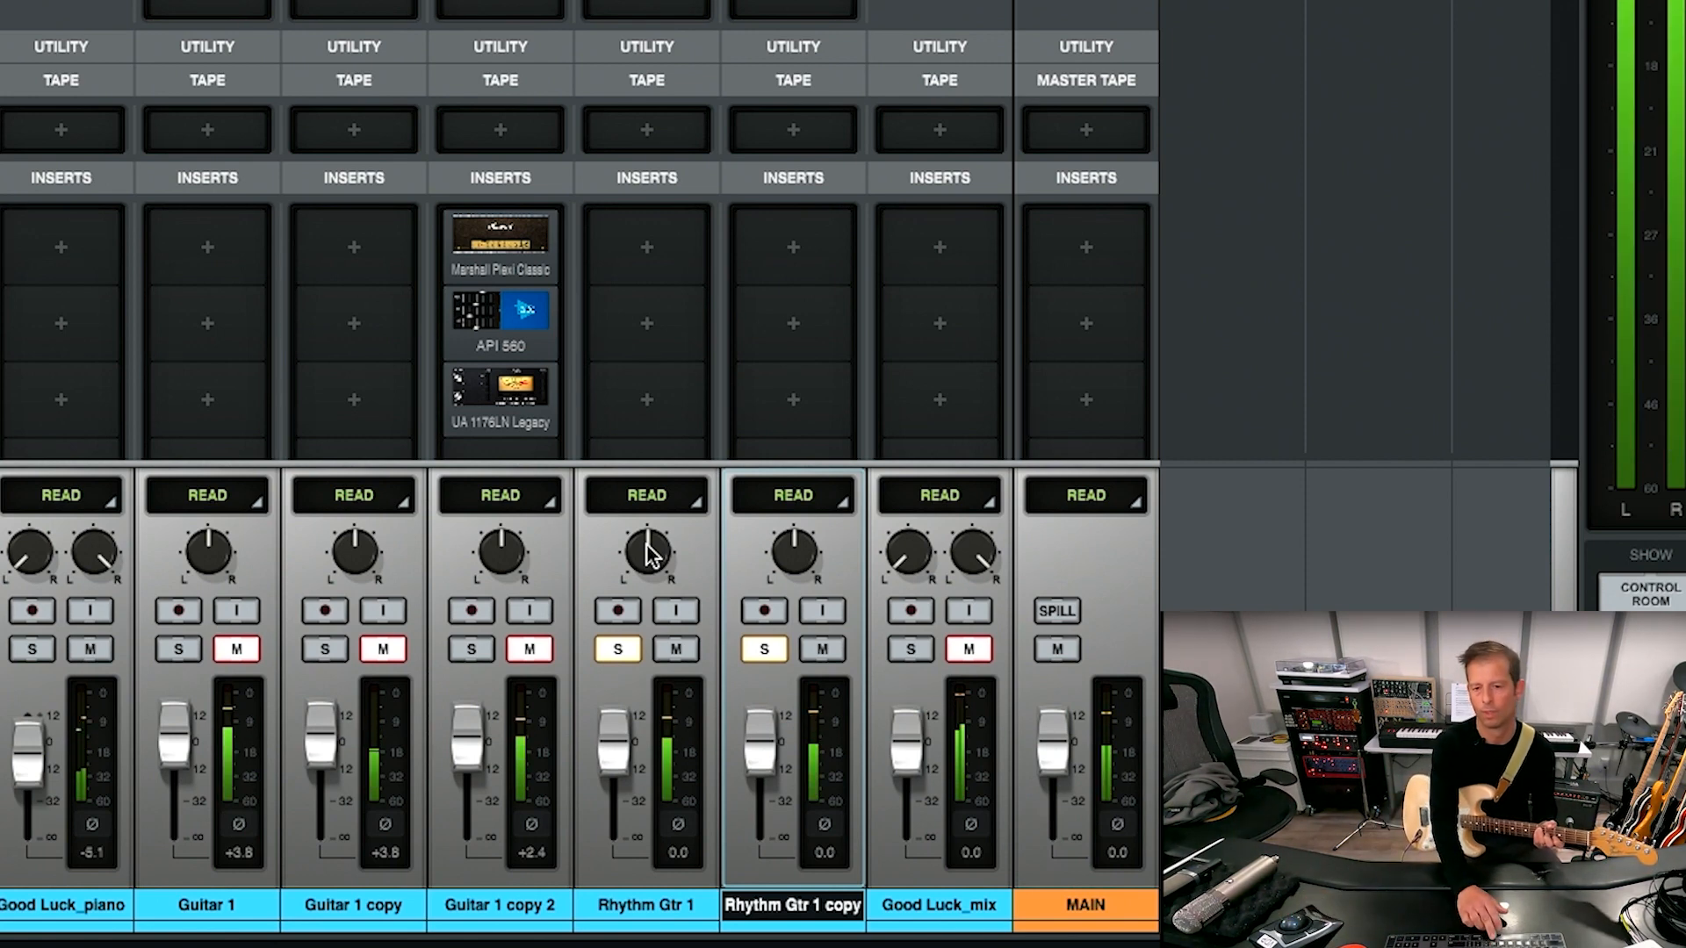
left_click_drag(647, 544, 644, 572)
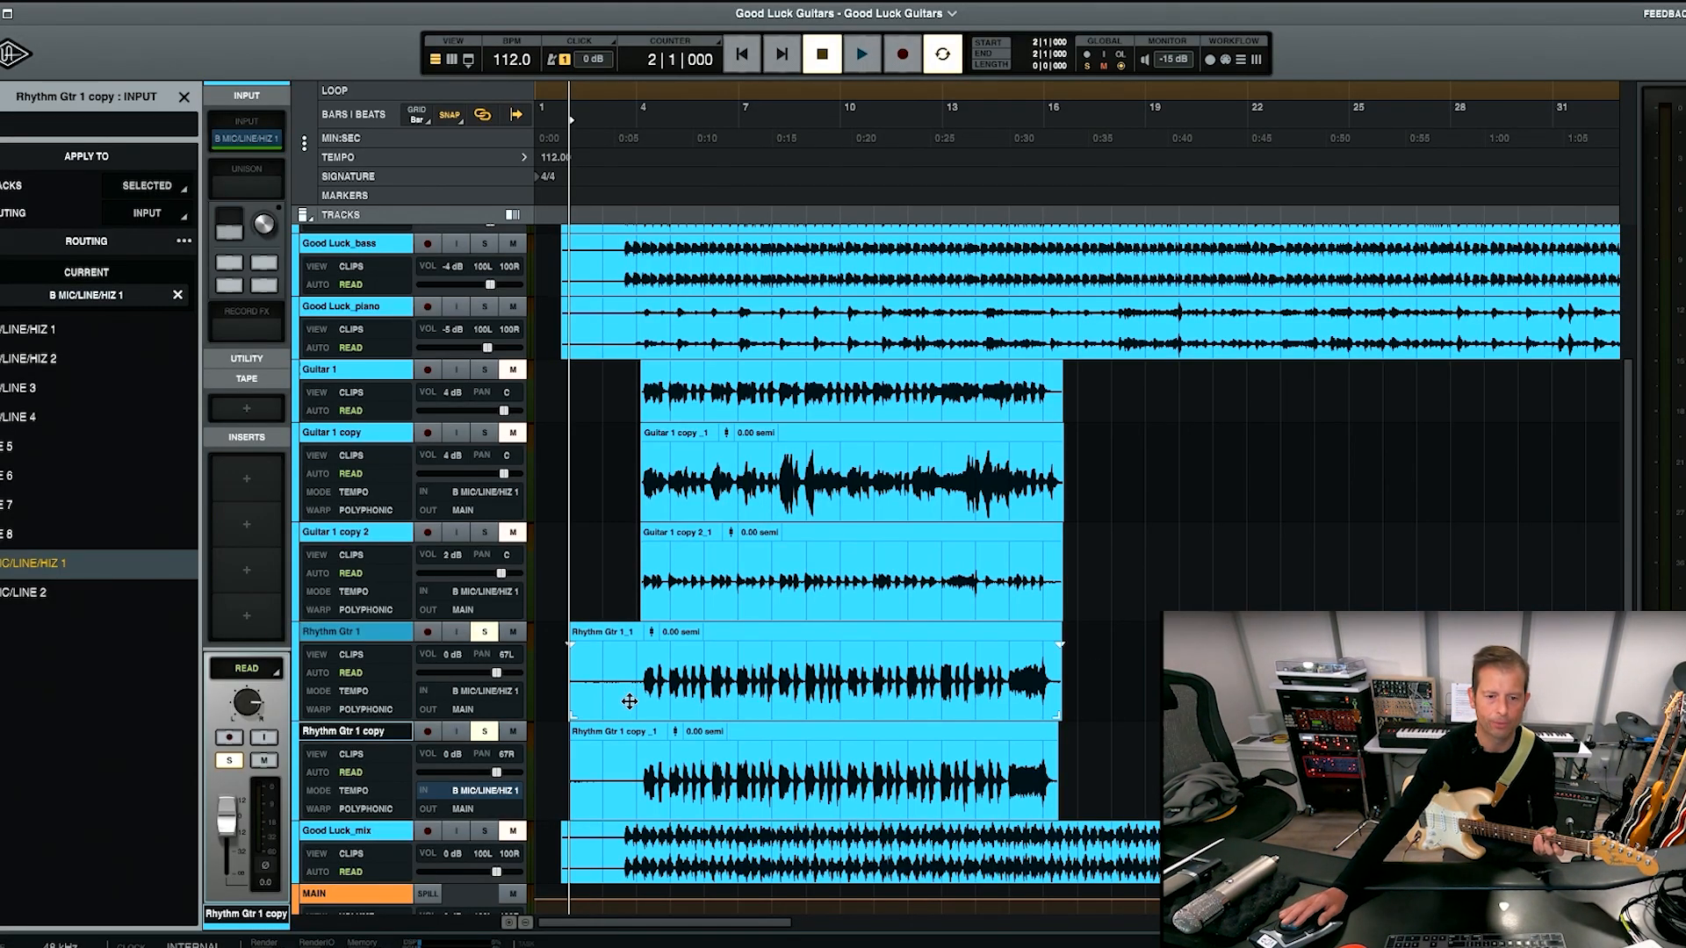
- Play the two panned rhythm guitars from 4|1|000 and unsolo both during playback to hear them with the mix
left_click(625, 759)
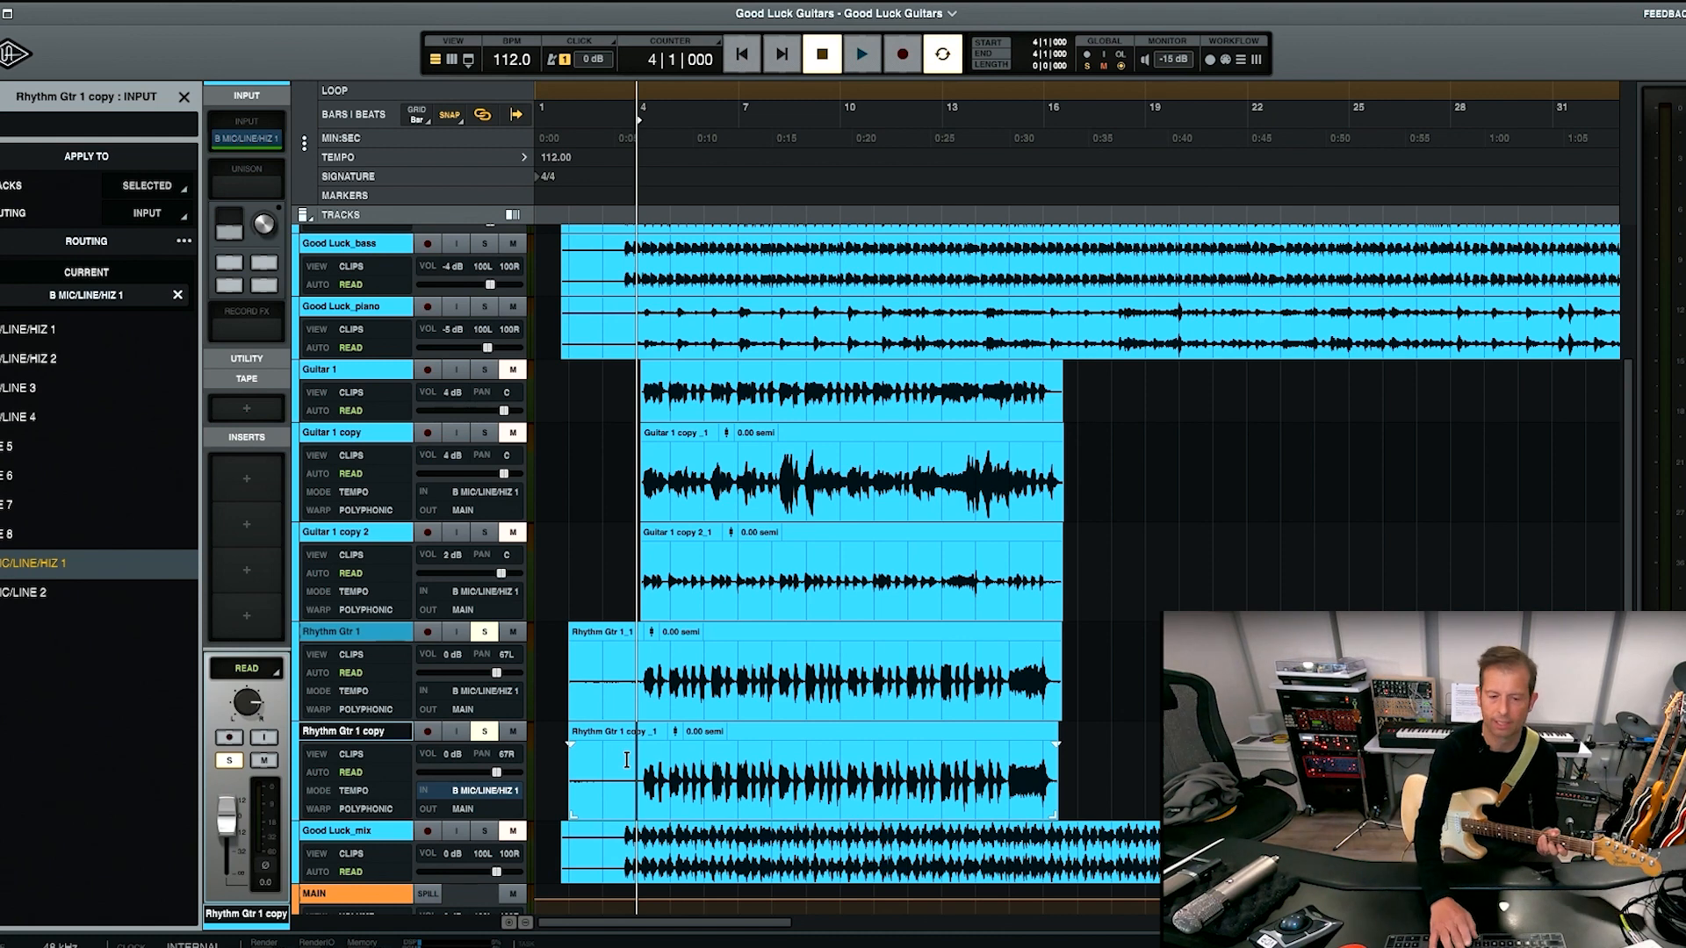
key("super+equal")
key("space")
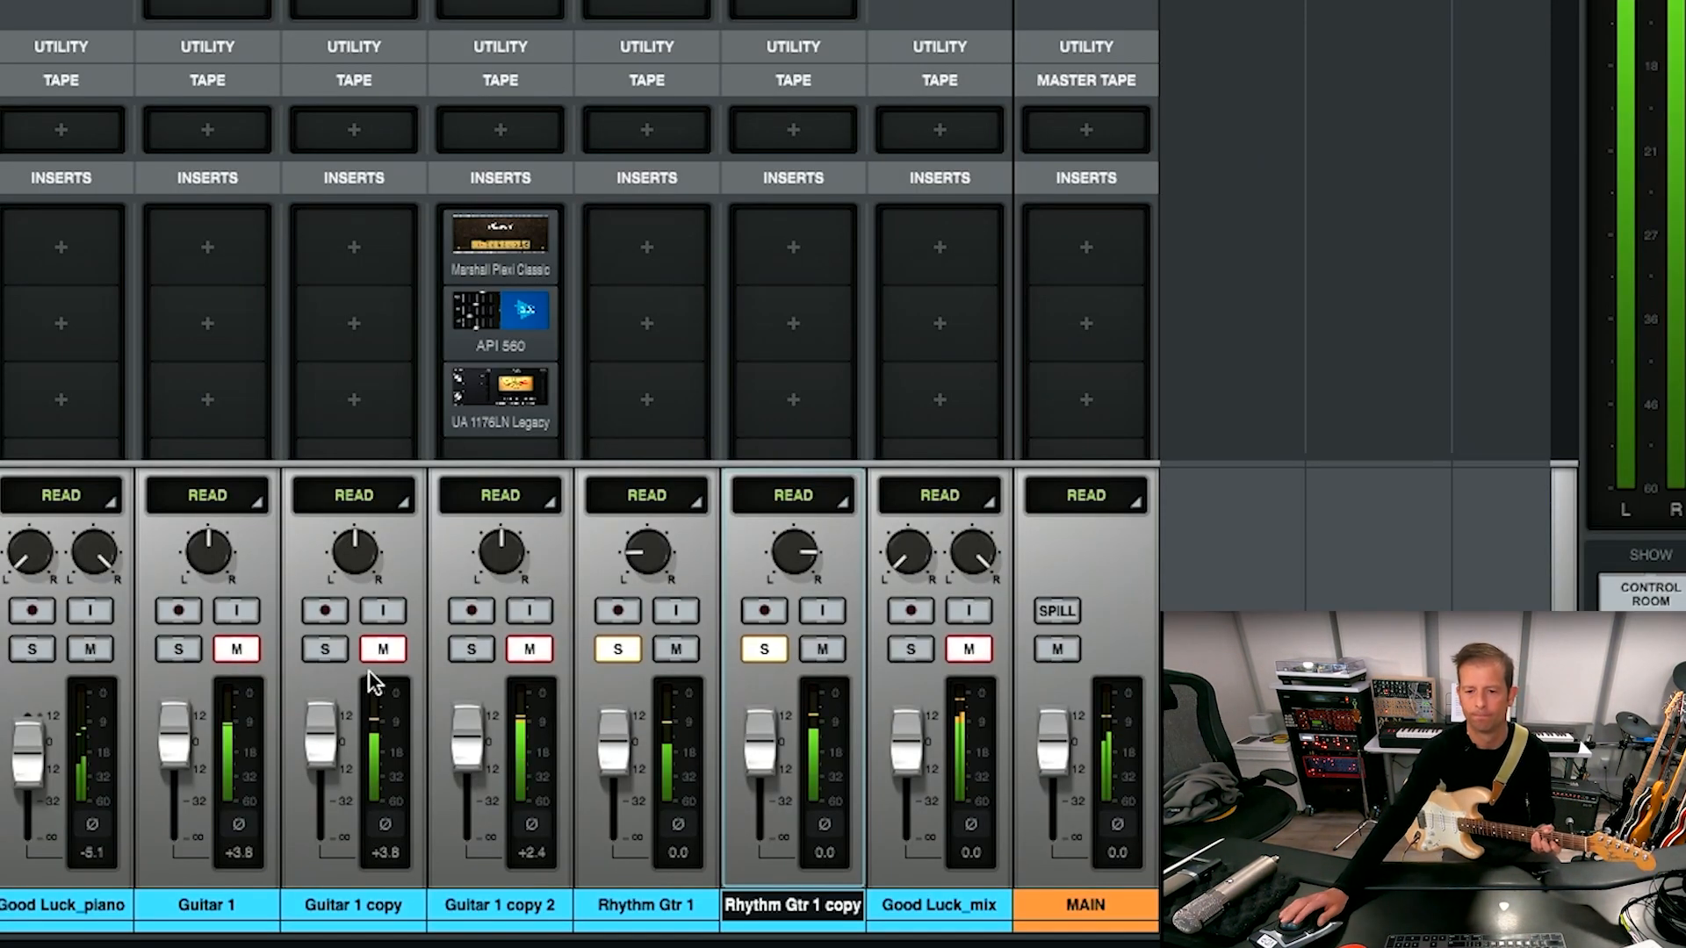
left_click(615, 652)
left_click(762, 651)
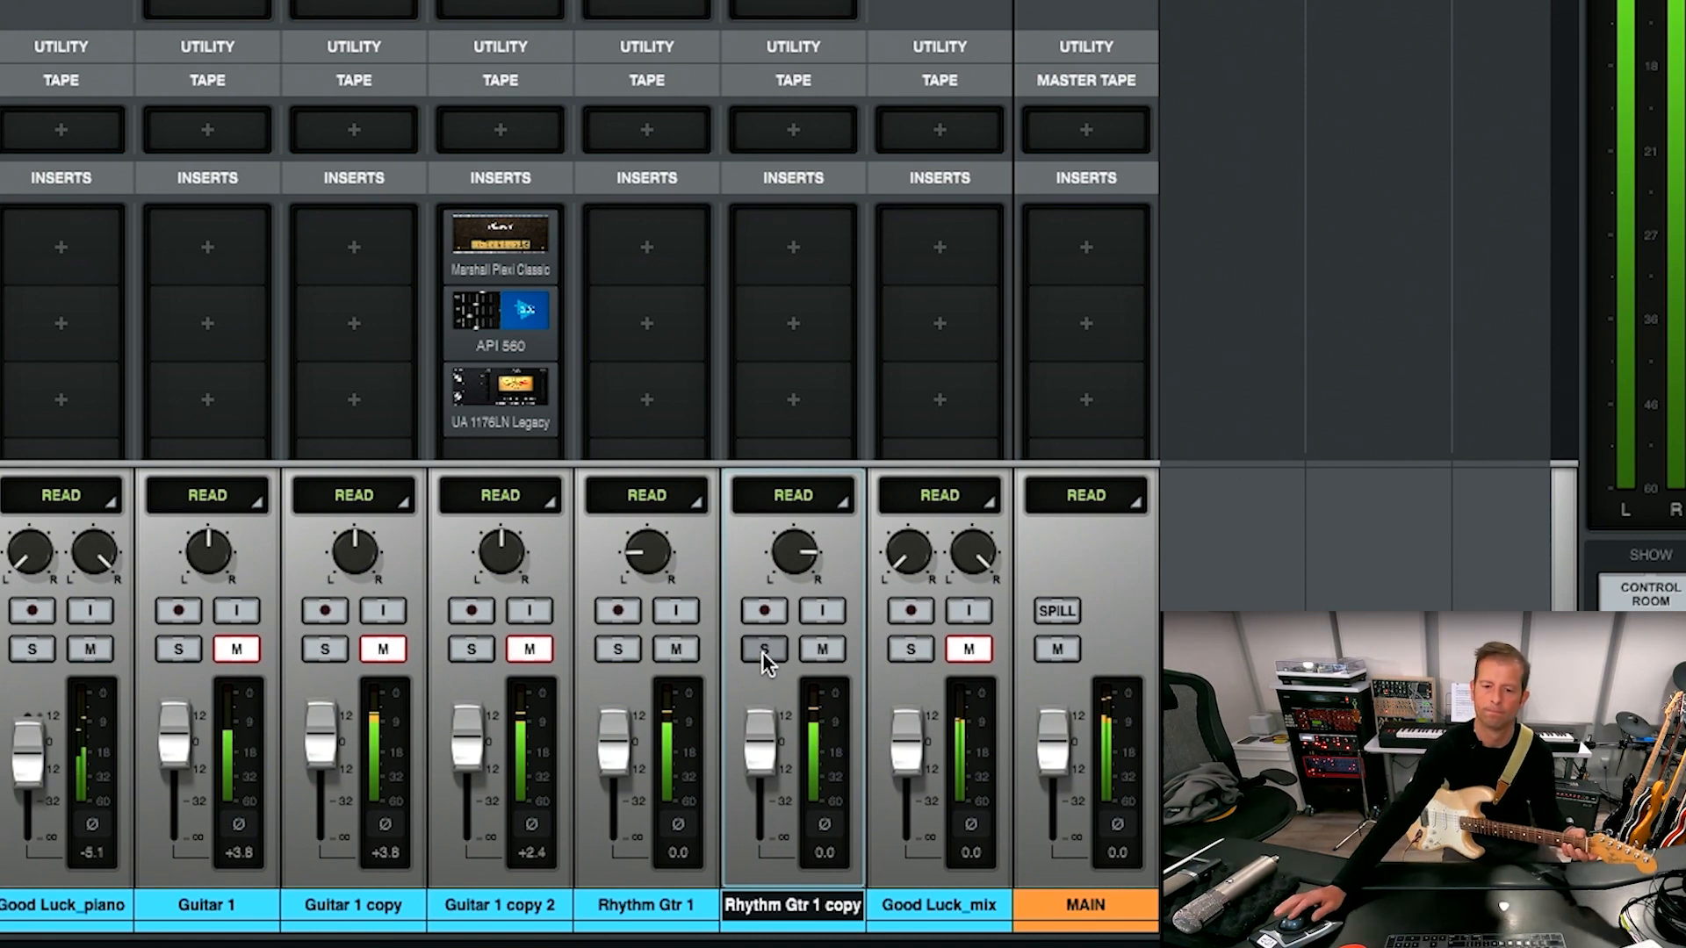
- Try lowering the Rhythm Gtr 1 and Rhythm Gtr 1 copy faders separately and reset both to 0.0 dB
left_click(690, 915)
mouse_move(615, 751)
left_mouse_down()
mouse_move(618, 737)
mouse_move(613, 757)
left_mouse_up()
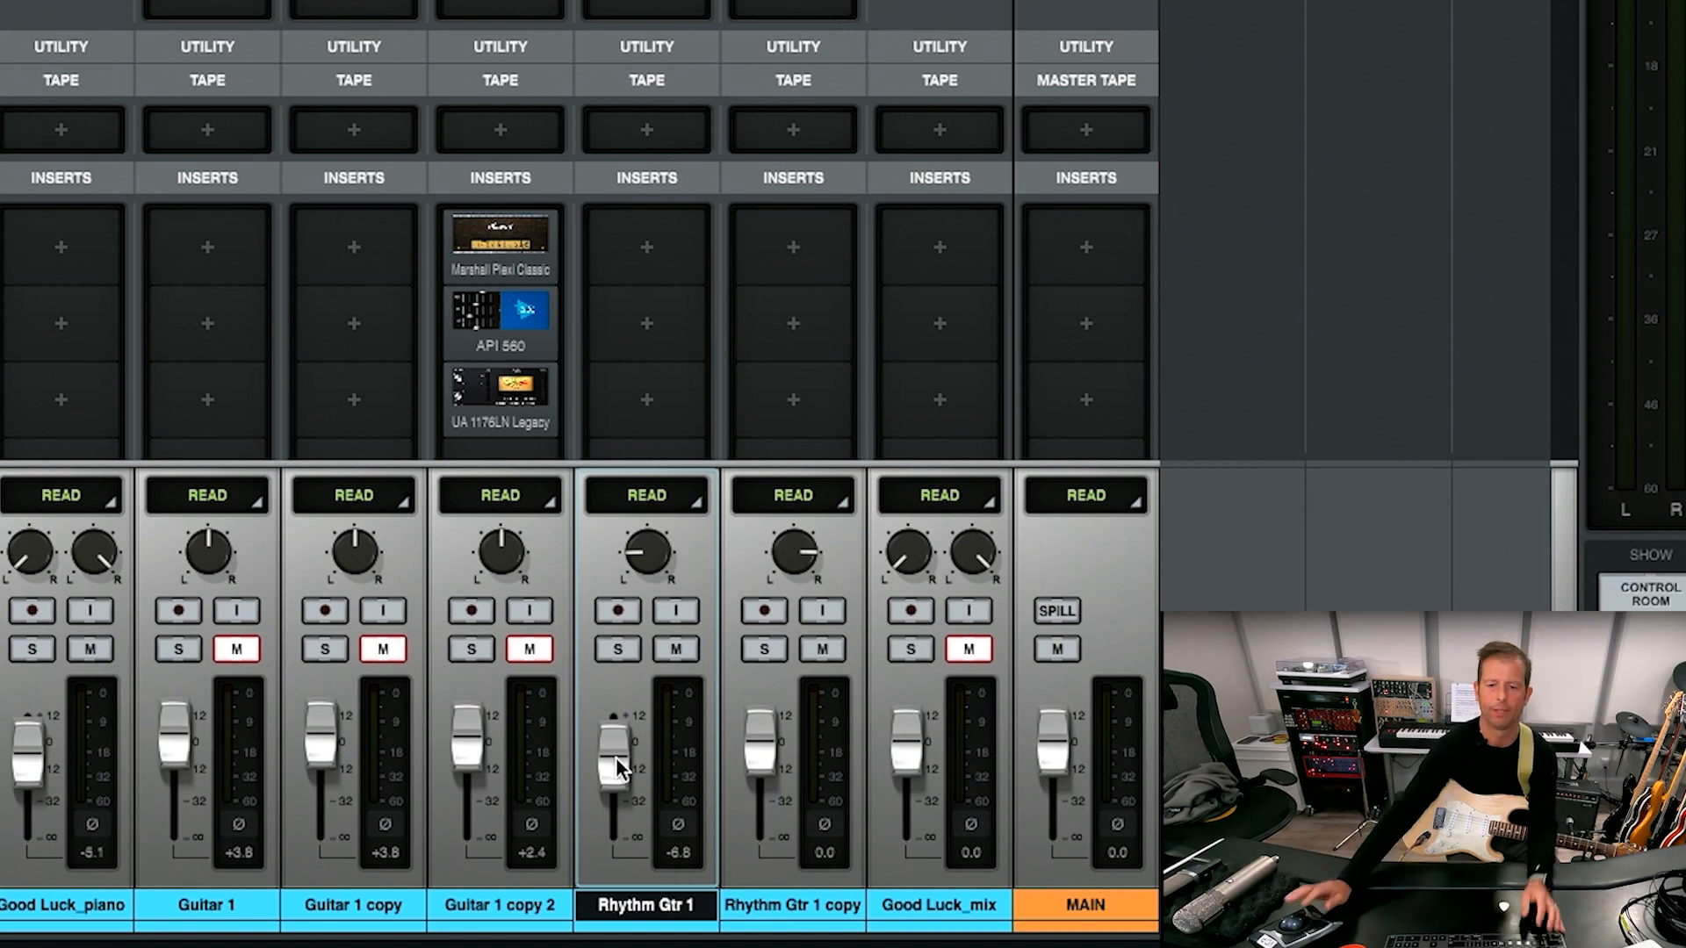
left_click_drag(760, 747, 756, 755)
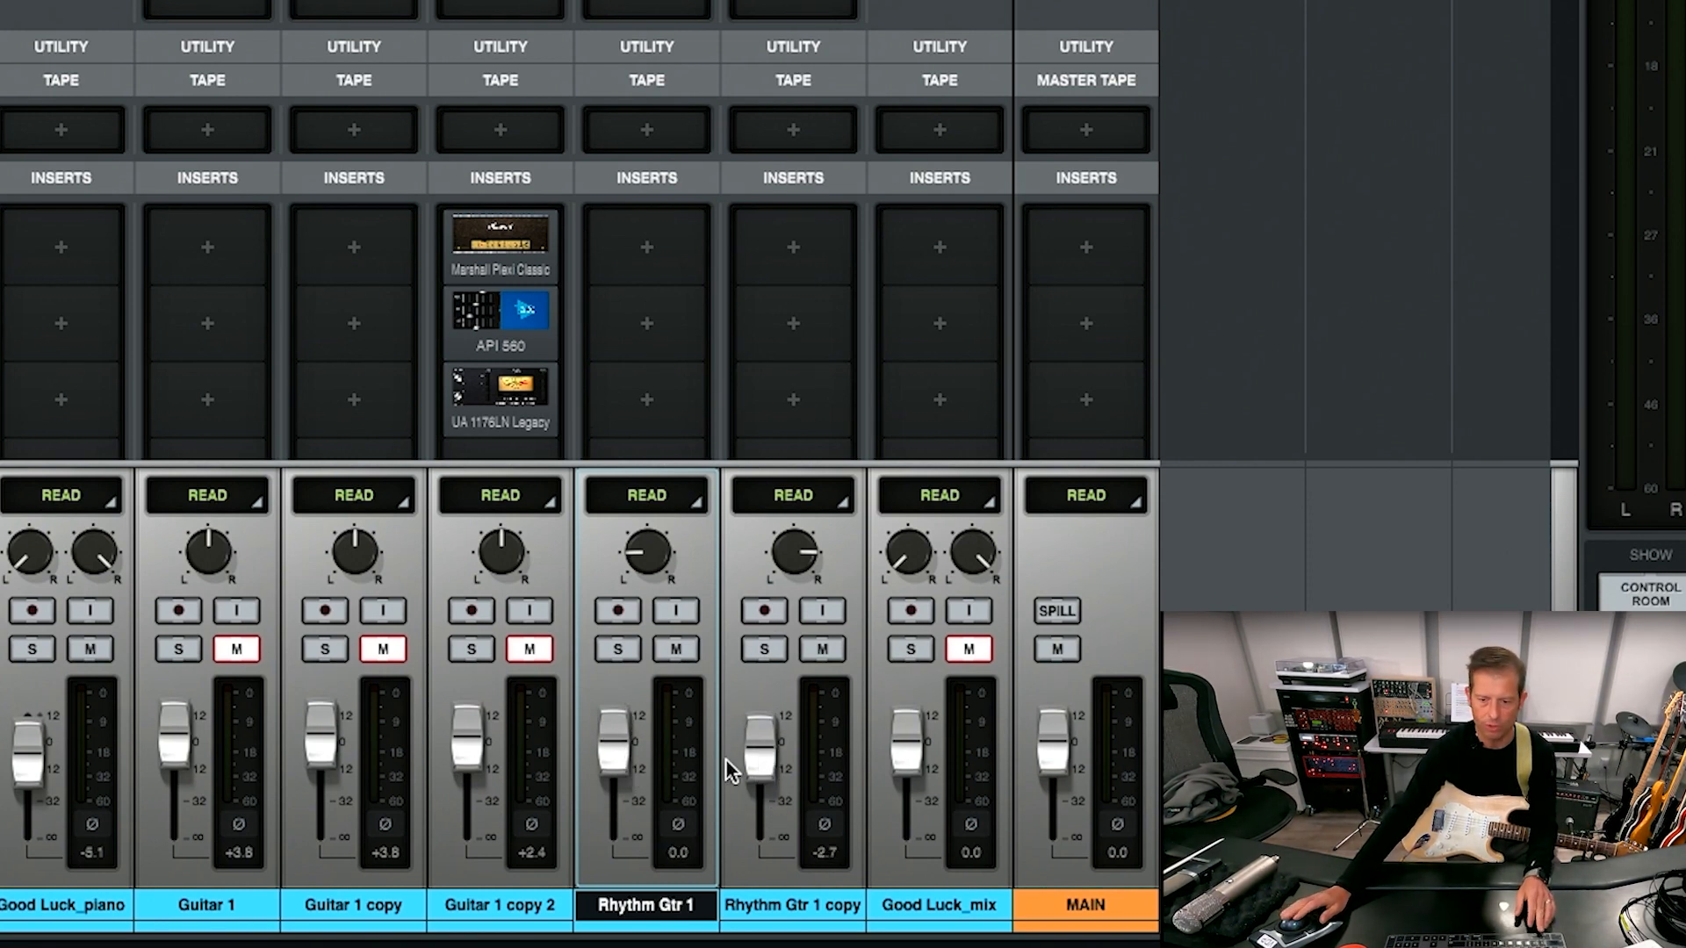
left_click(756, 755, "alt")
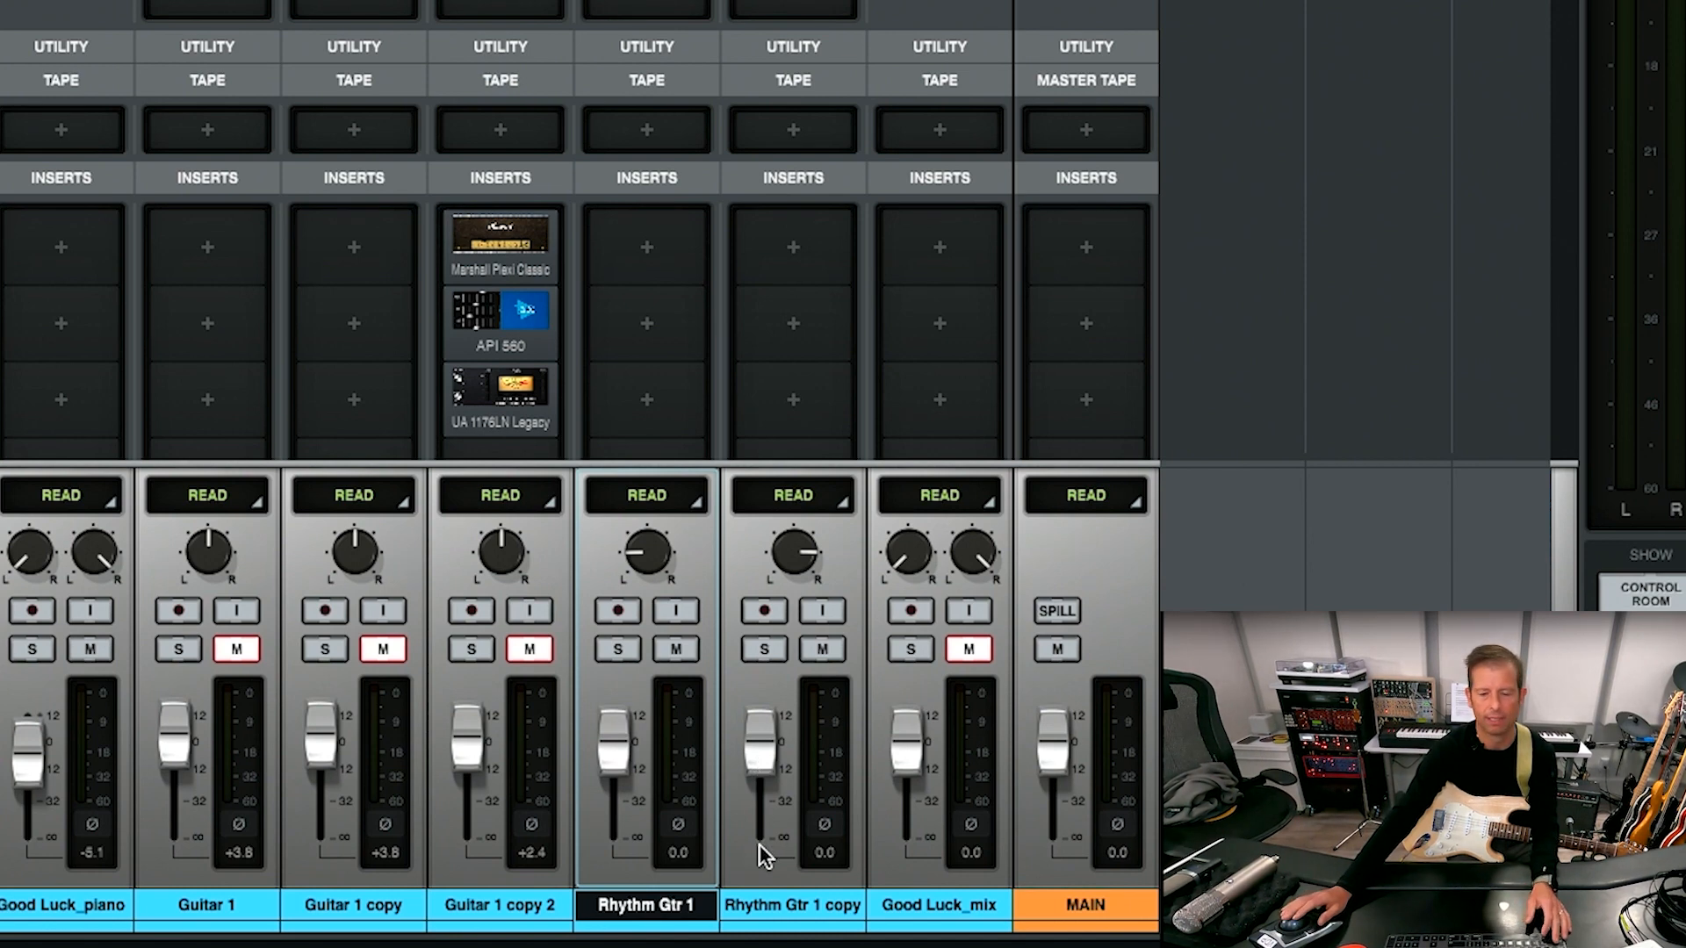
- Group Rhythm Gtr 1 and Rhythm Gtr 1 copy under the name RHYTHM with Mixing and Editing linked
left_click(765, 906, "shift")
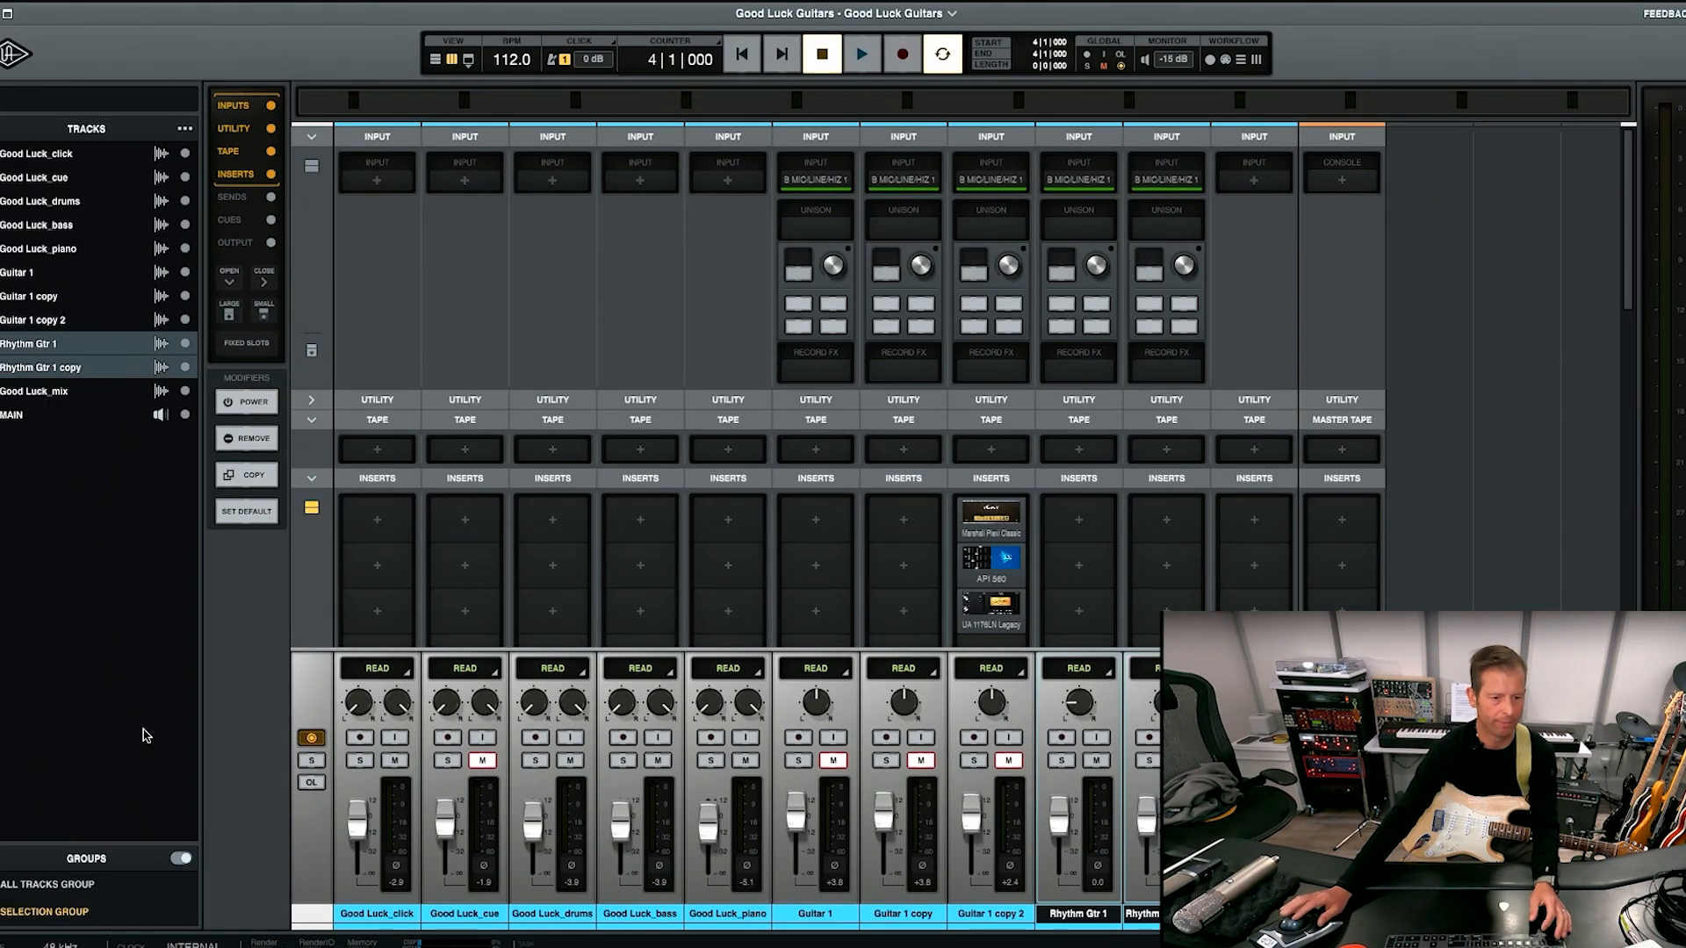
key("super+g")
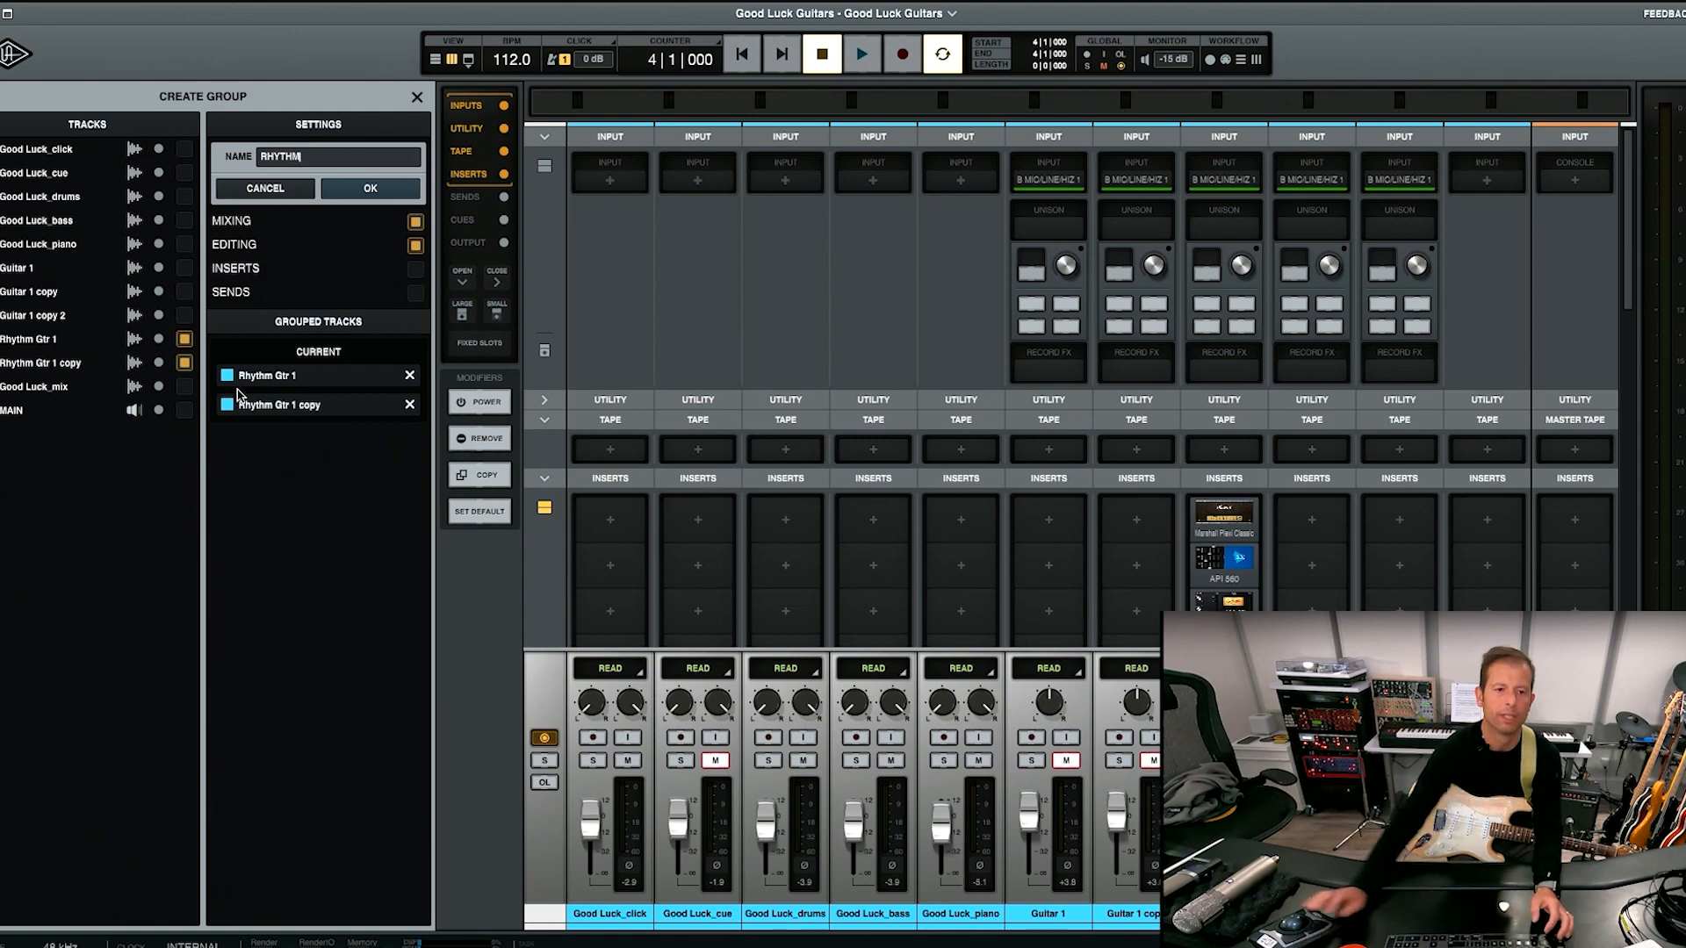
left_click(386, 186)
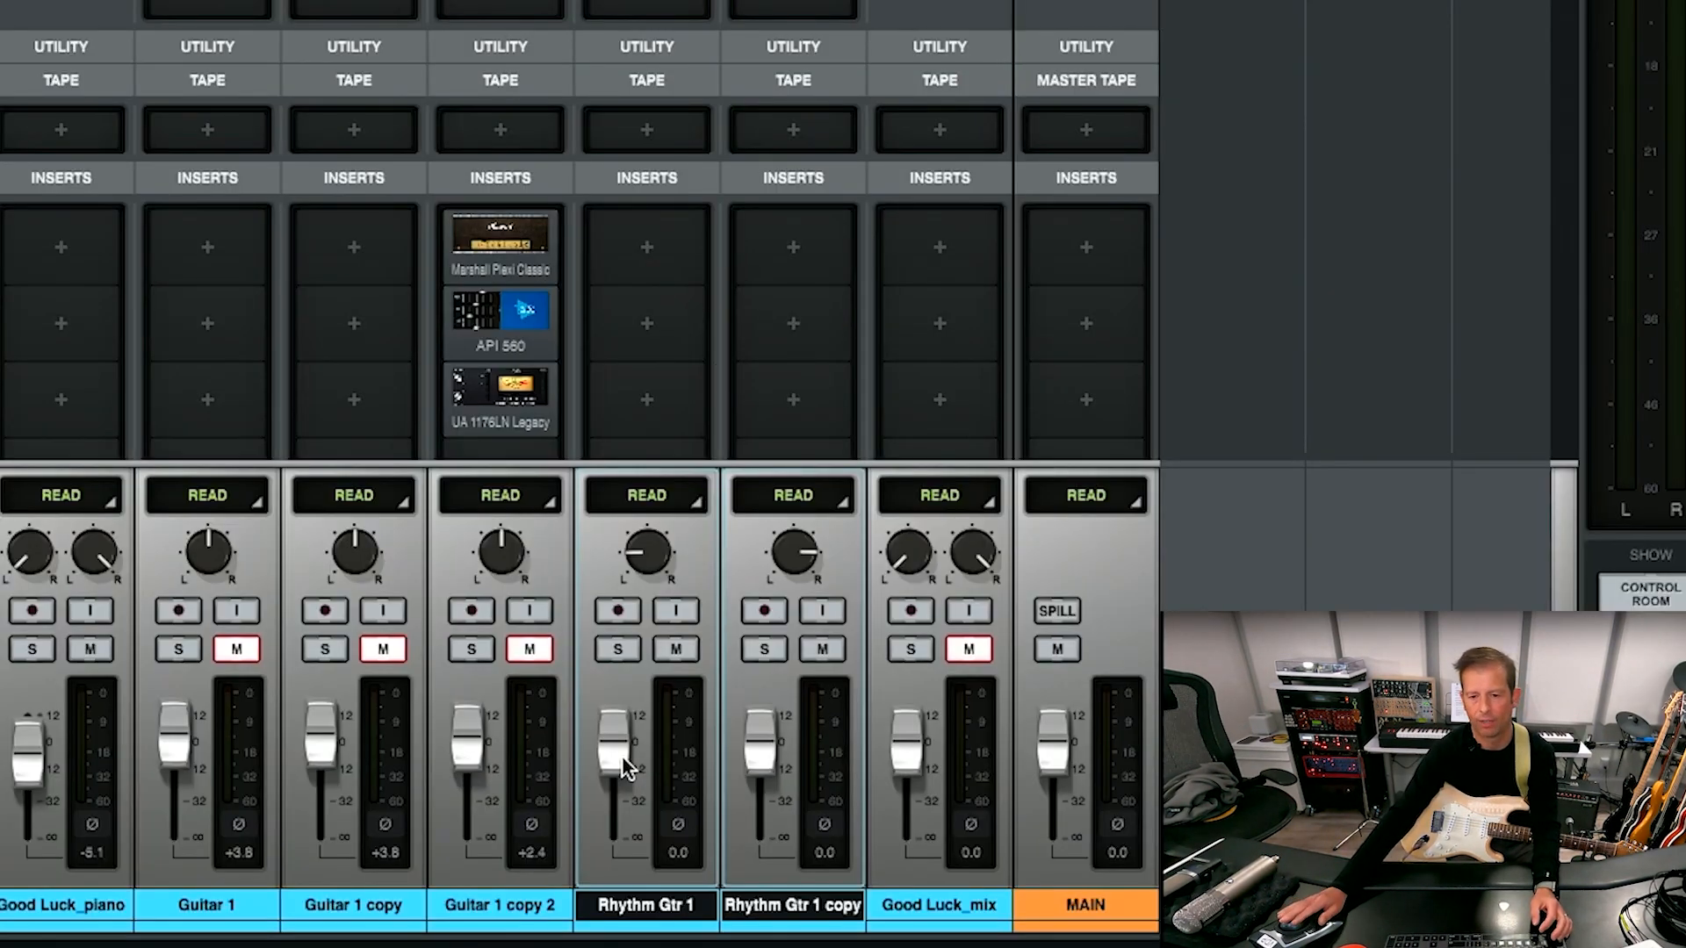
- Start playback and lower the two grouped rhythm guitar faders together to -10.2 dB
mouse_move(621, 756)
left_mouse_down()
mouse_move(623, 781)
mouse_move(622, 761)
left_mouse_up()
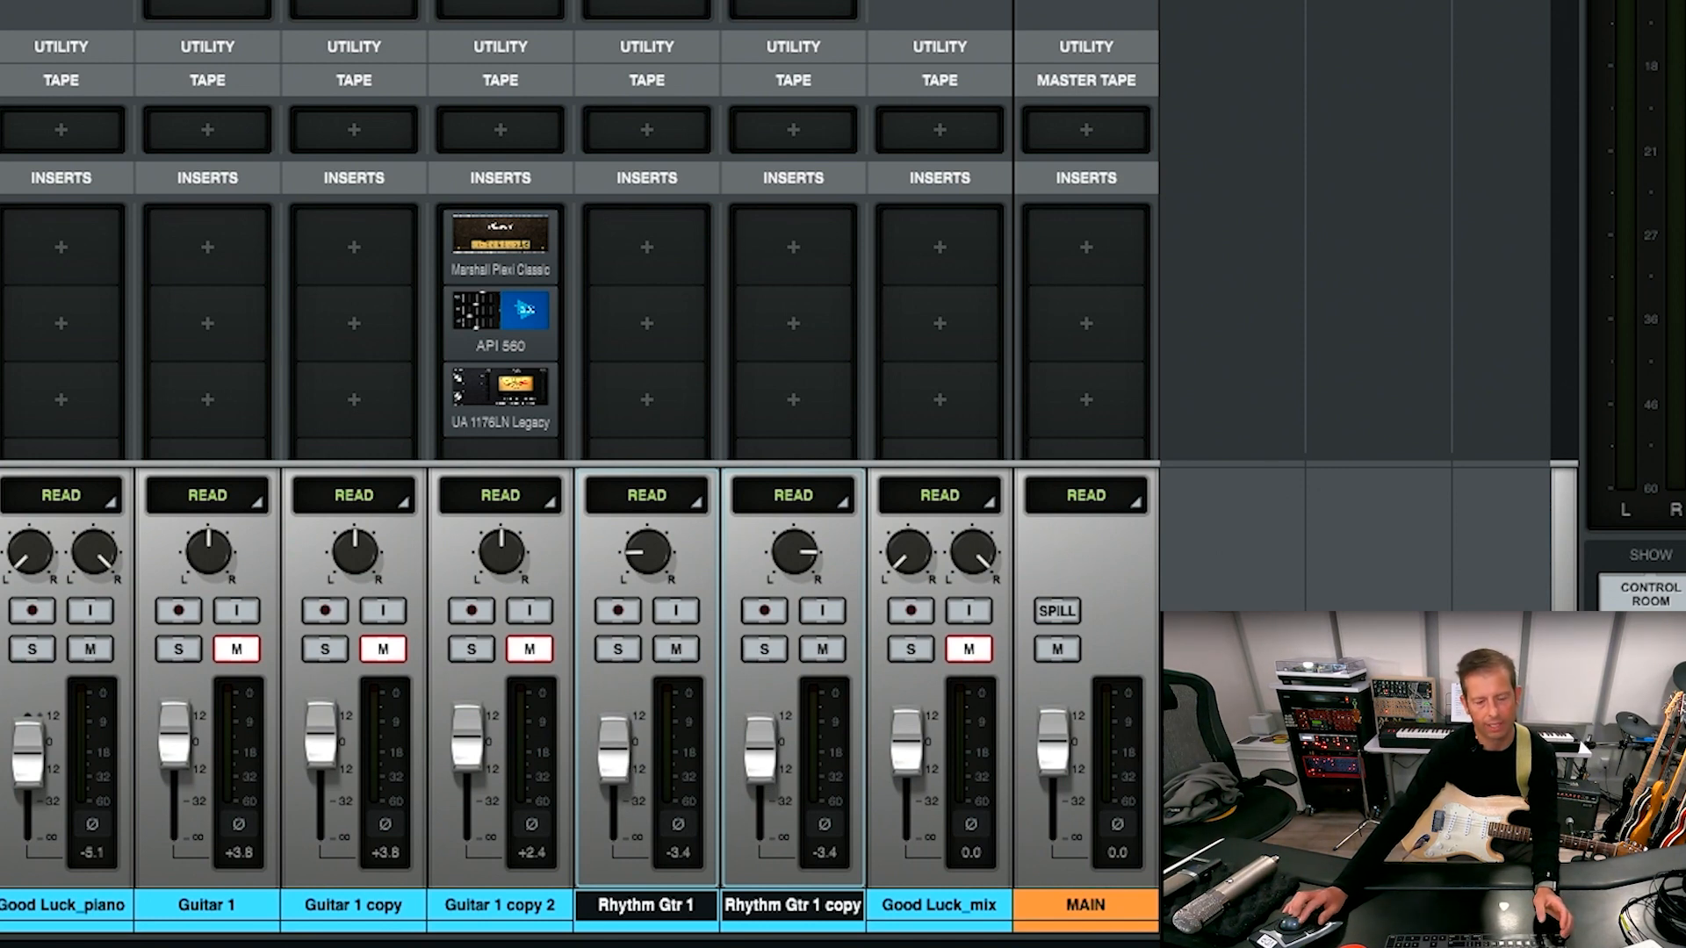
left_click_drag(755, 760, 759, 766)
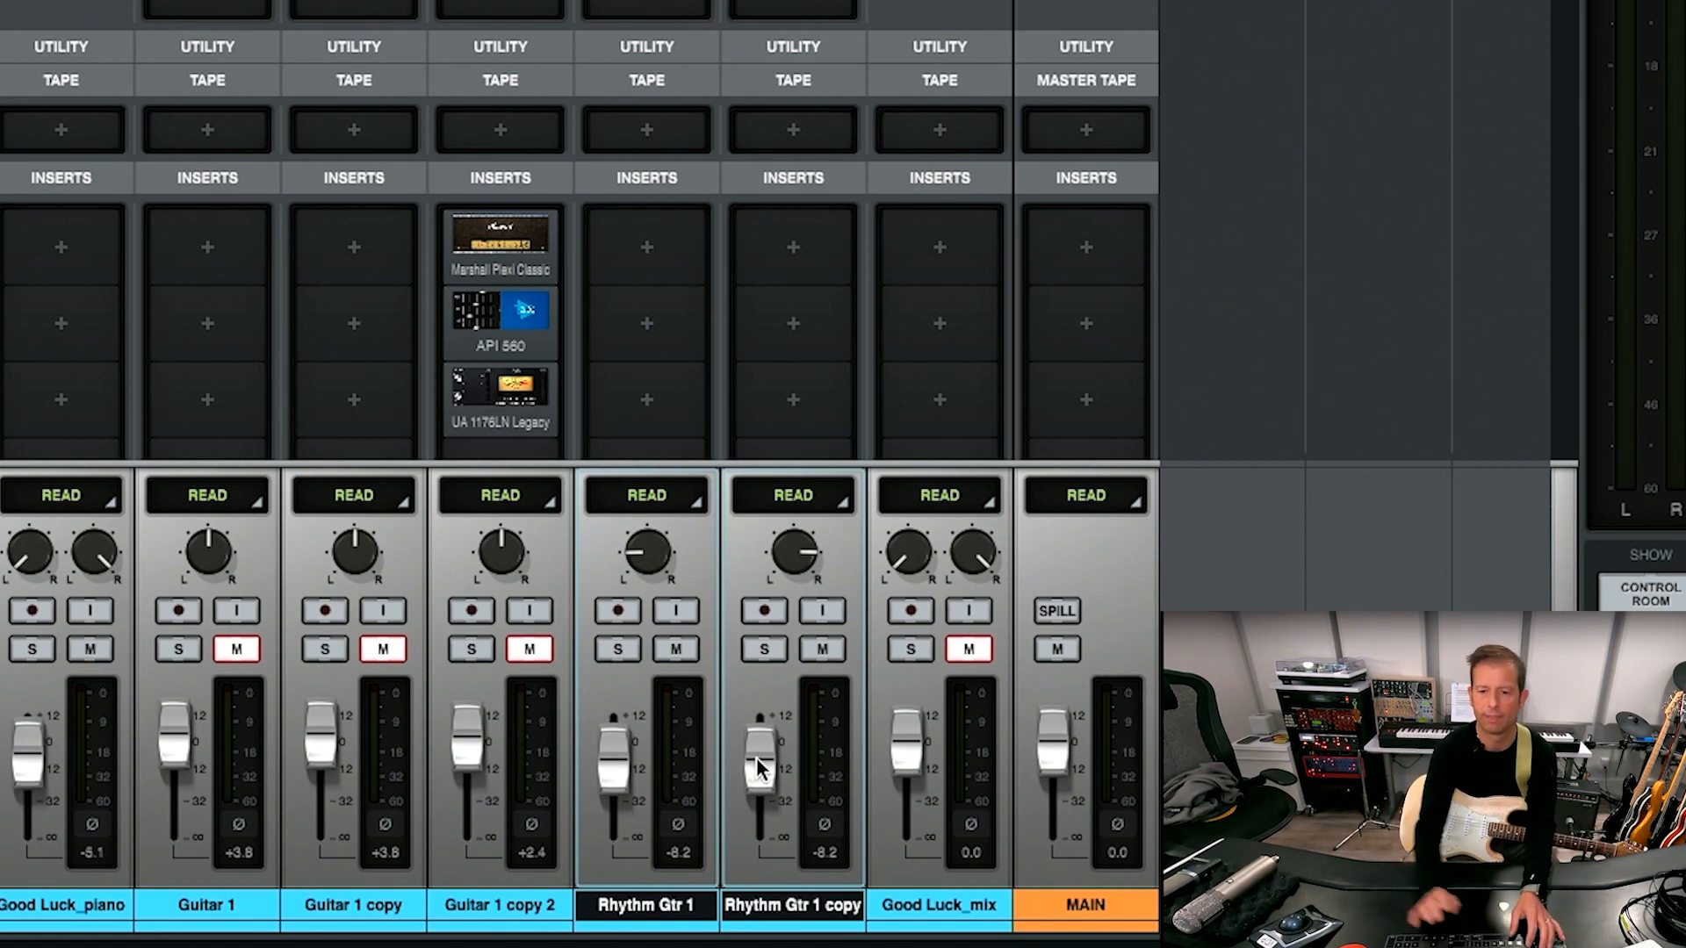
key("space")
left_click_drag(757, 759, 757, 763)
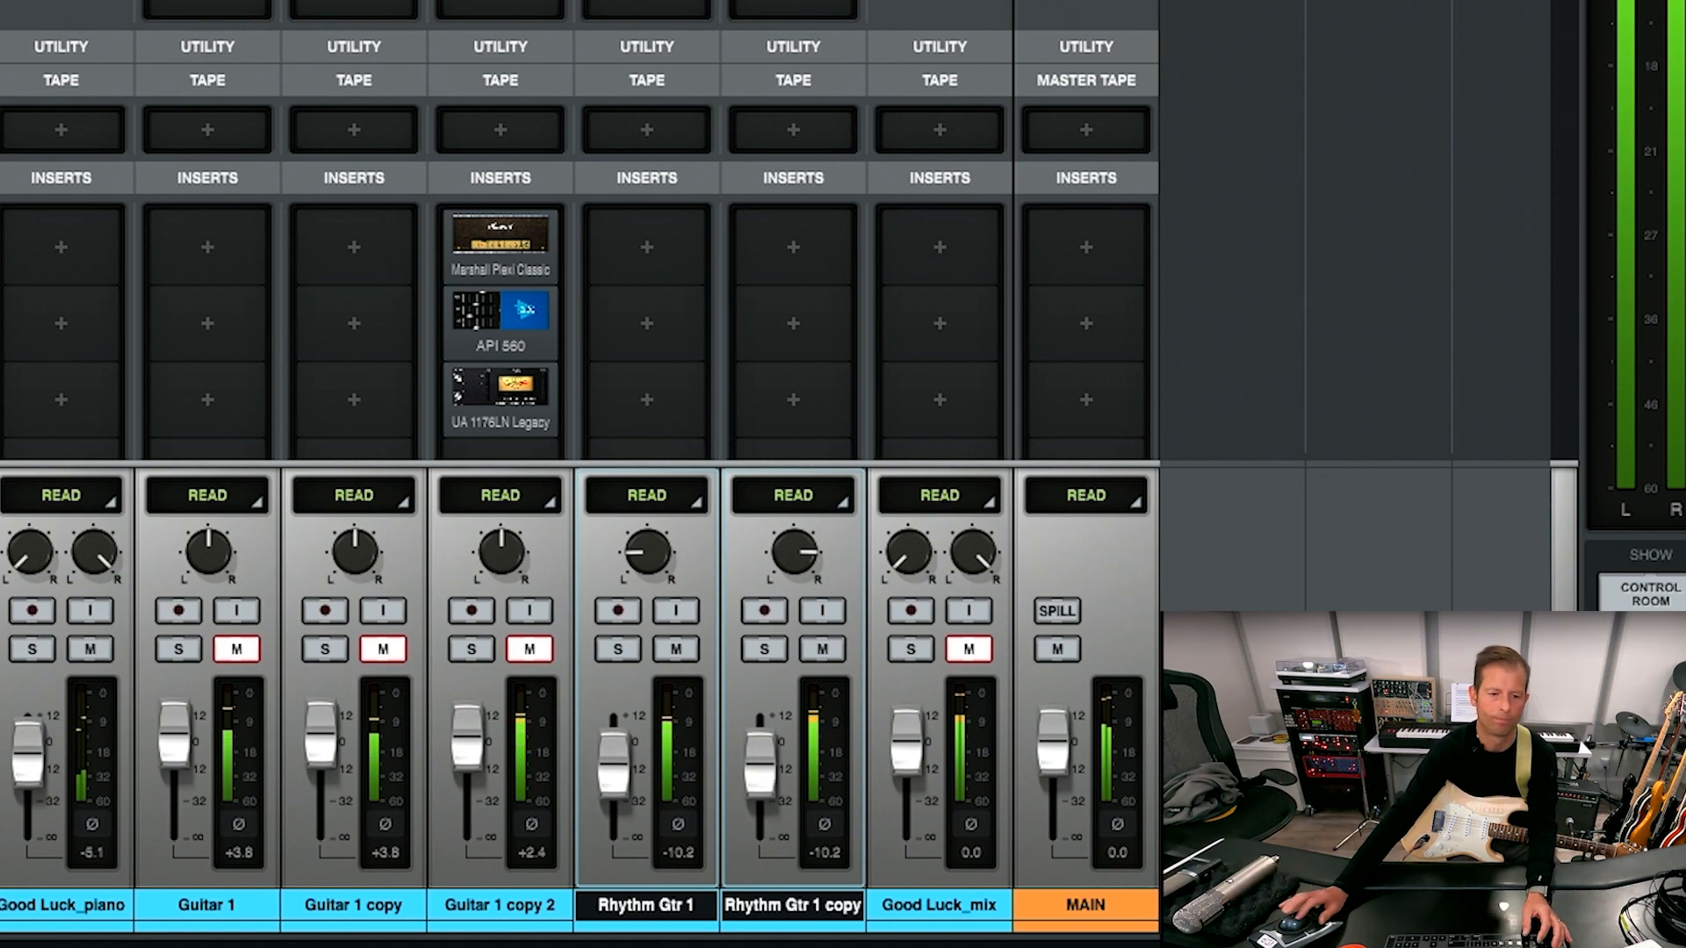
- Unmute Guitar 1 copy 2 at -1.0 dB and raise the grouped rhythm faders to -8.2 dB while the mix plays
left_click(534, 650)
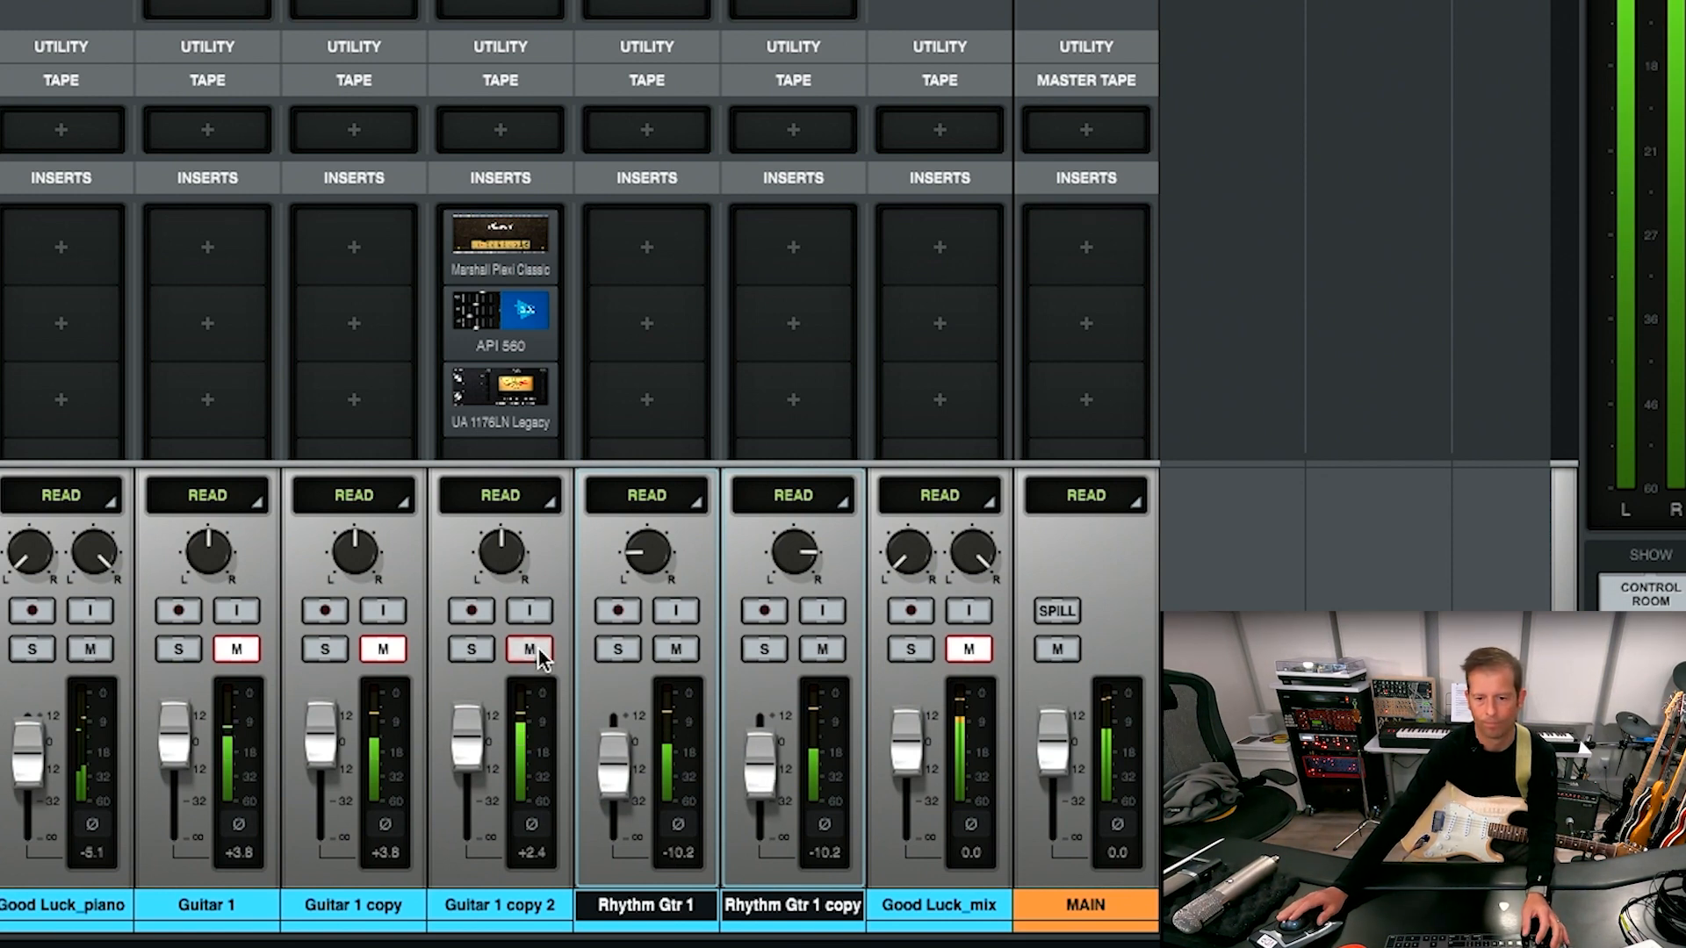
left_click_drag(476, 755, 476, 764)
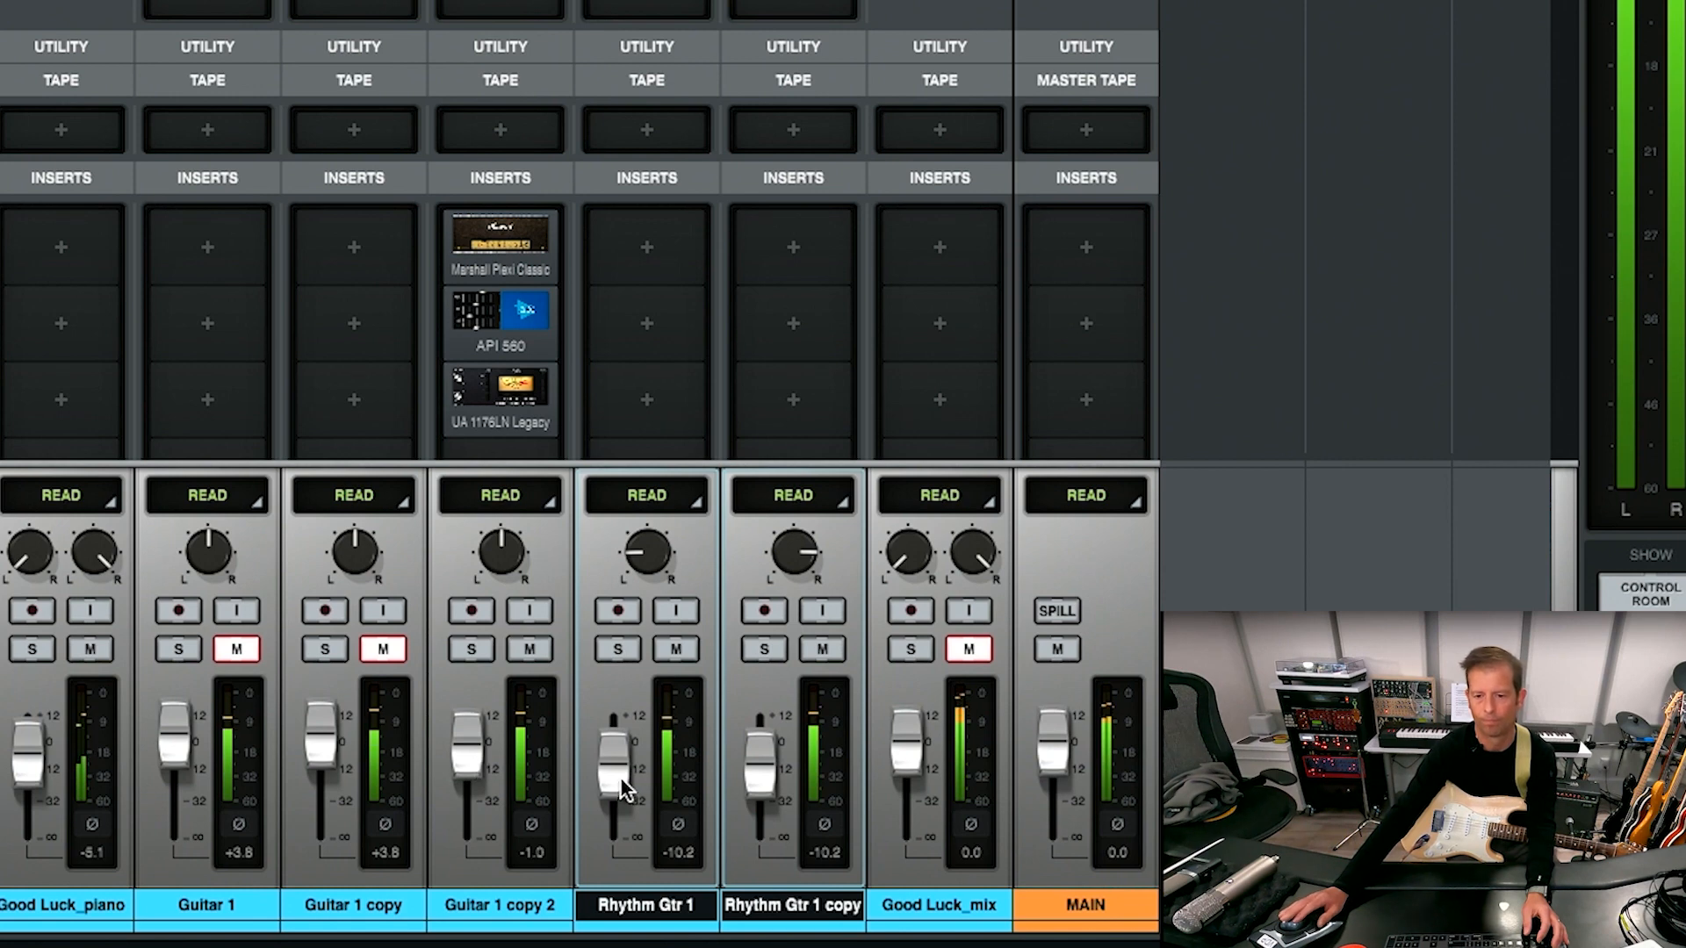
left_click_drag(620, 777, 620, 768)
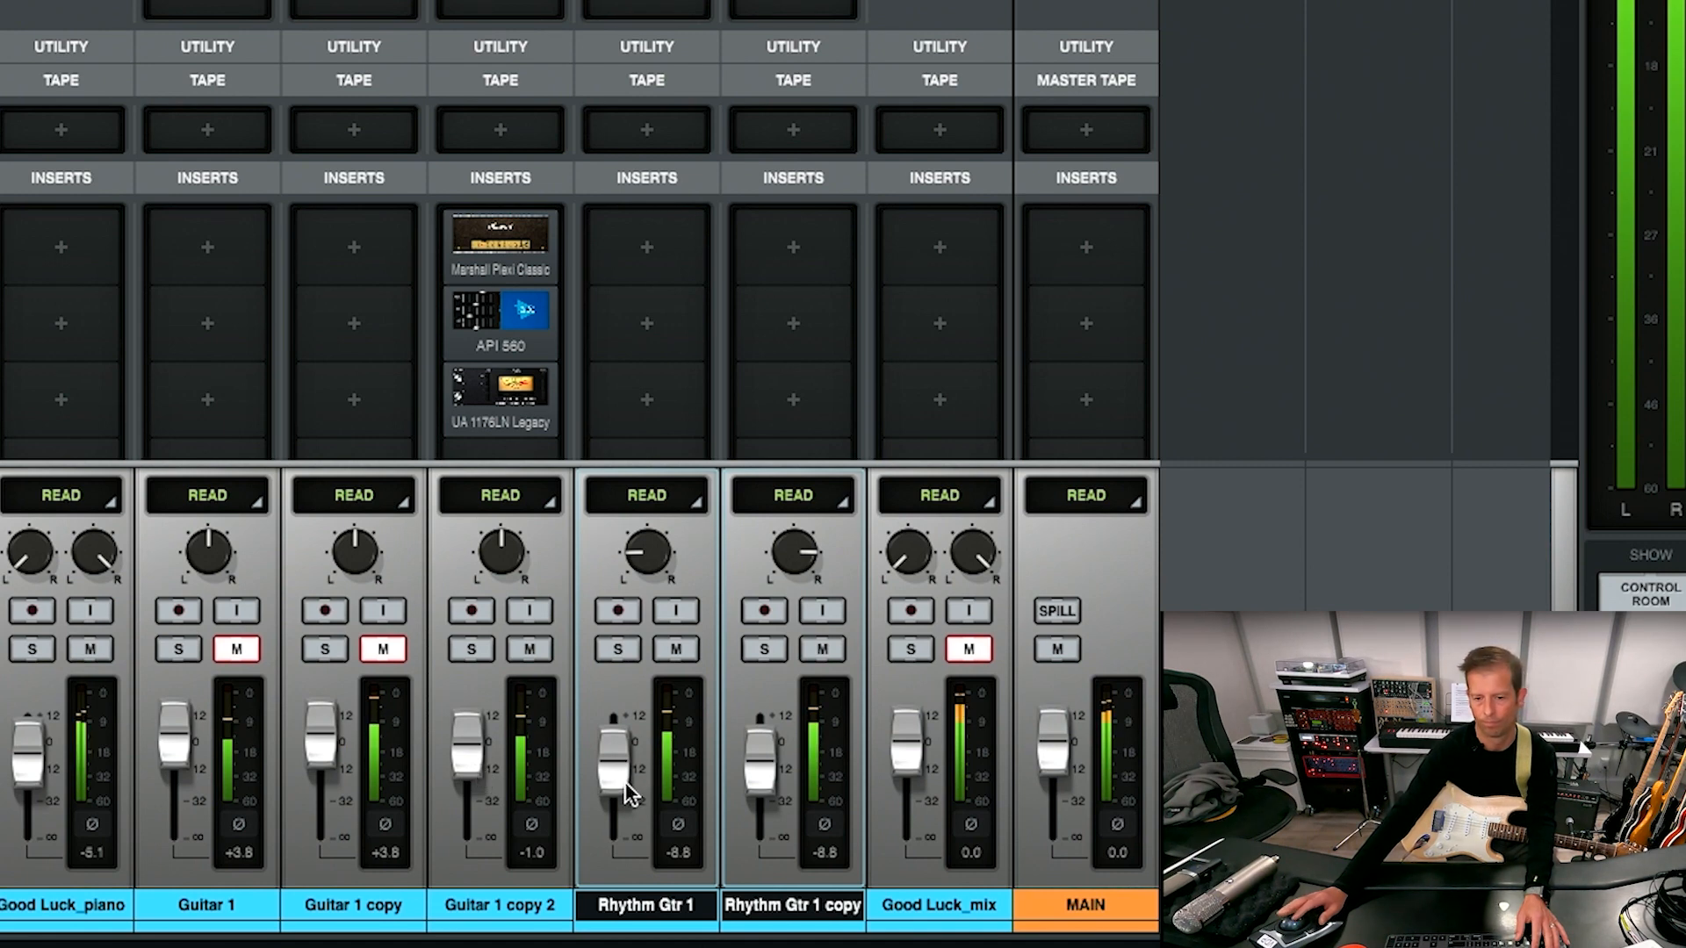
left_click_drag(624, 781, 624, 775)
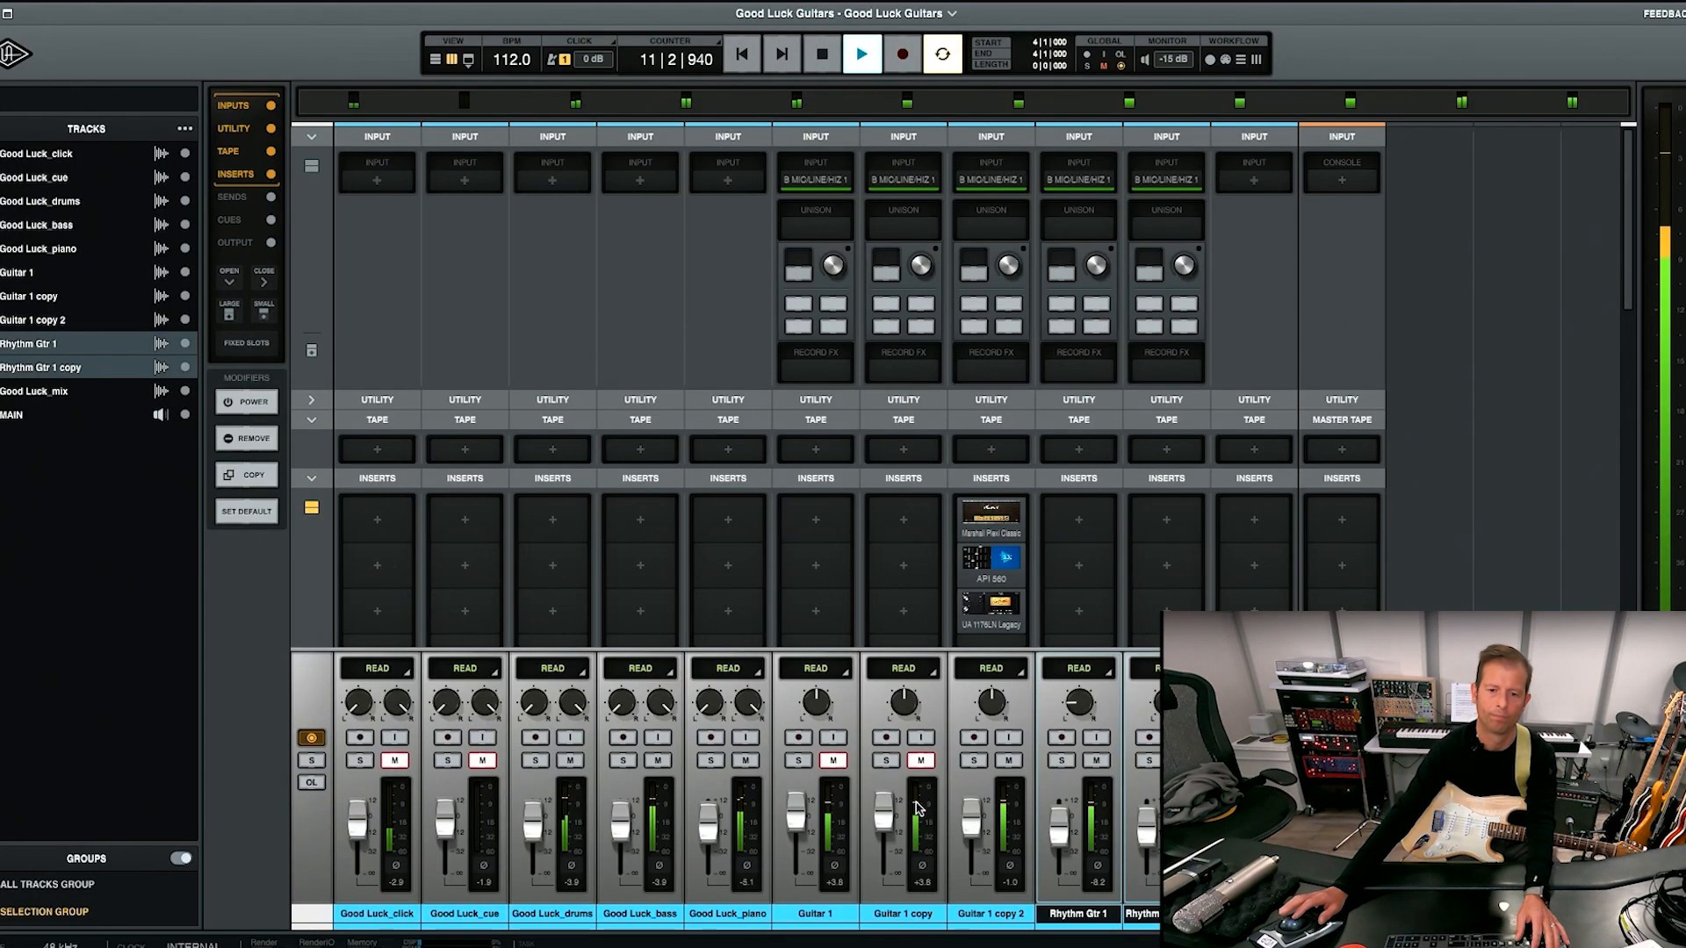
key("space")
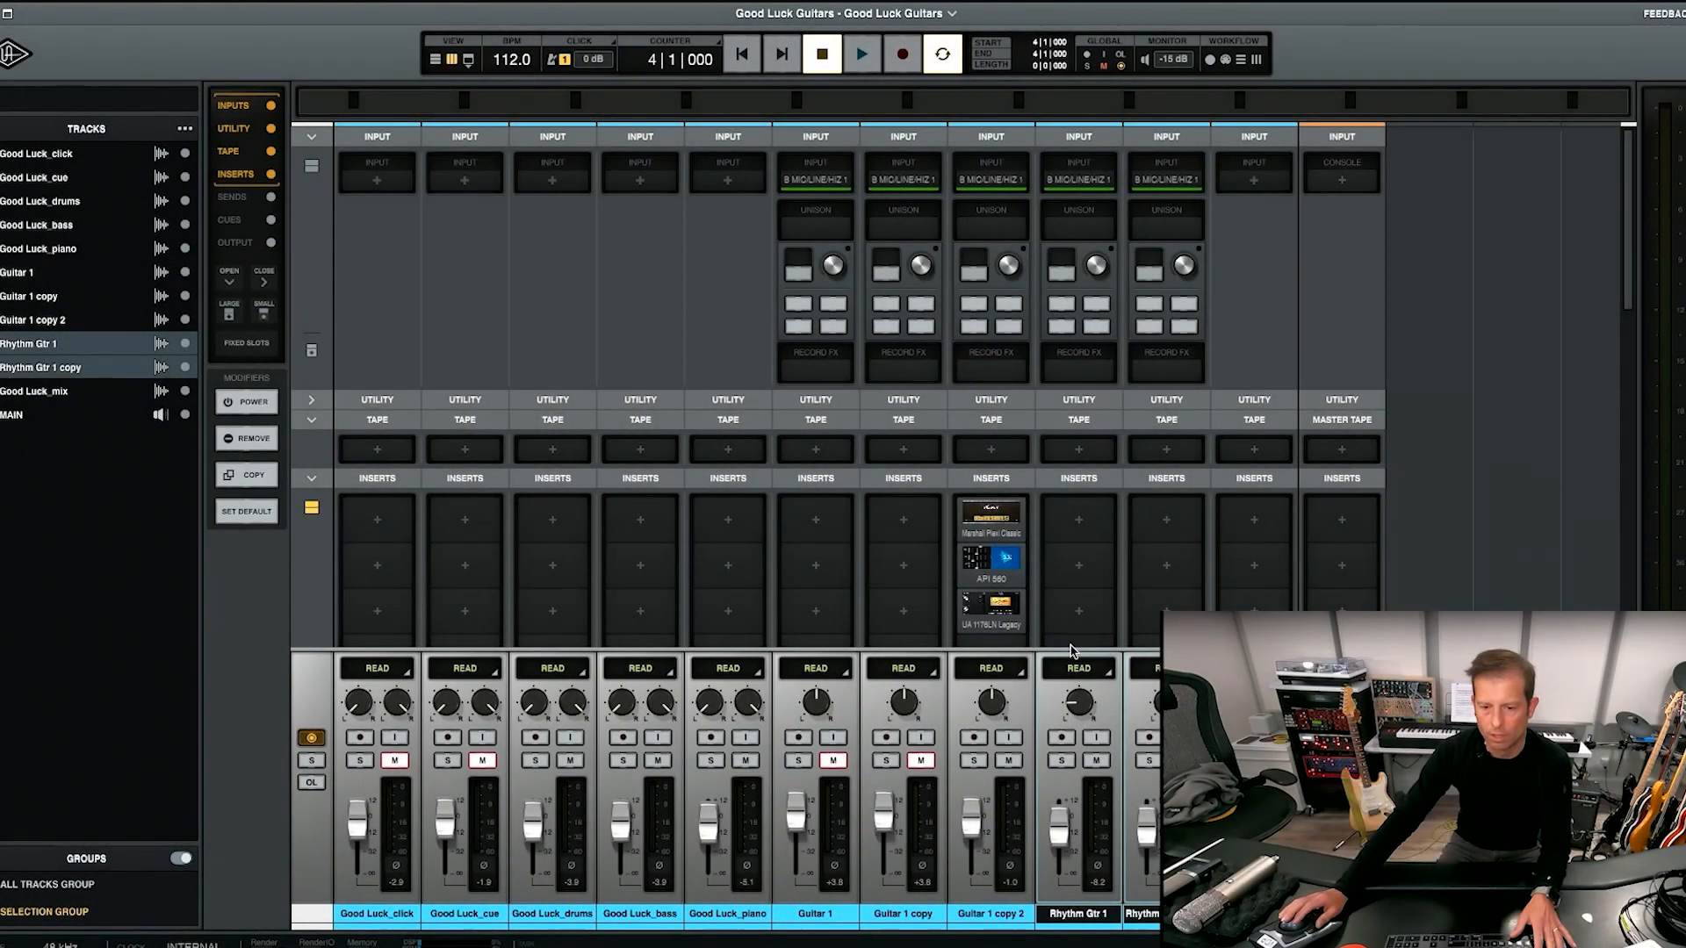
- Enlarge the mixer's fader area and trim the start of both grouped rhythm guitar clips to 4|1|000 in the timeline
left_click_drag(1069, 649, 1069, 594)
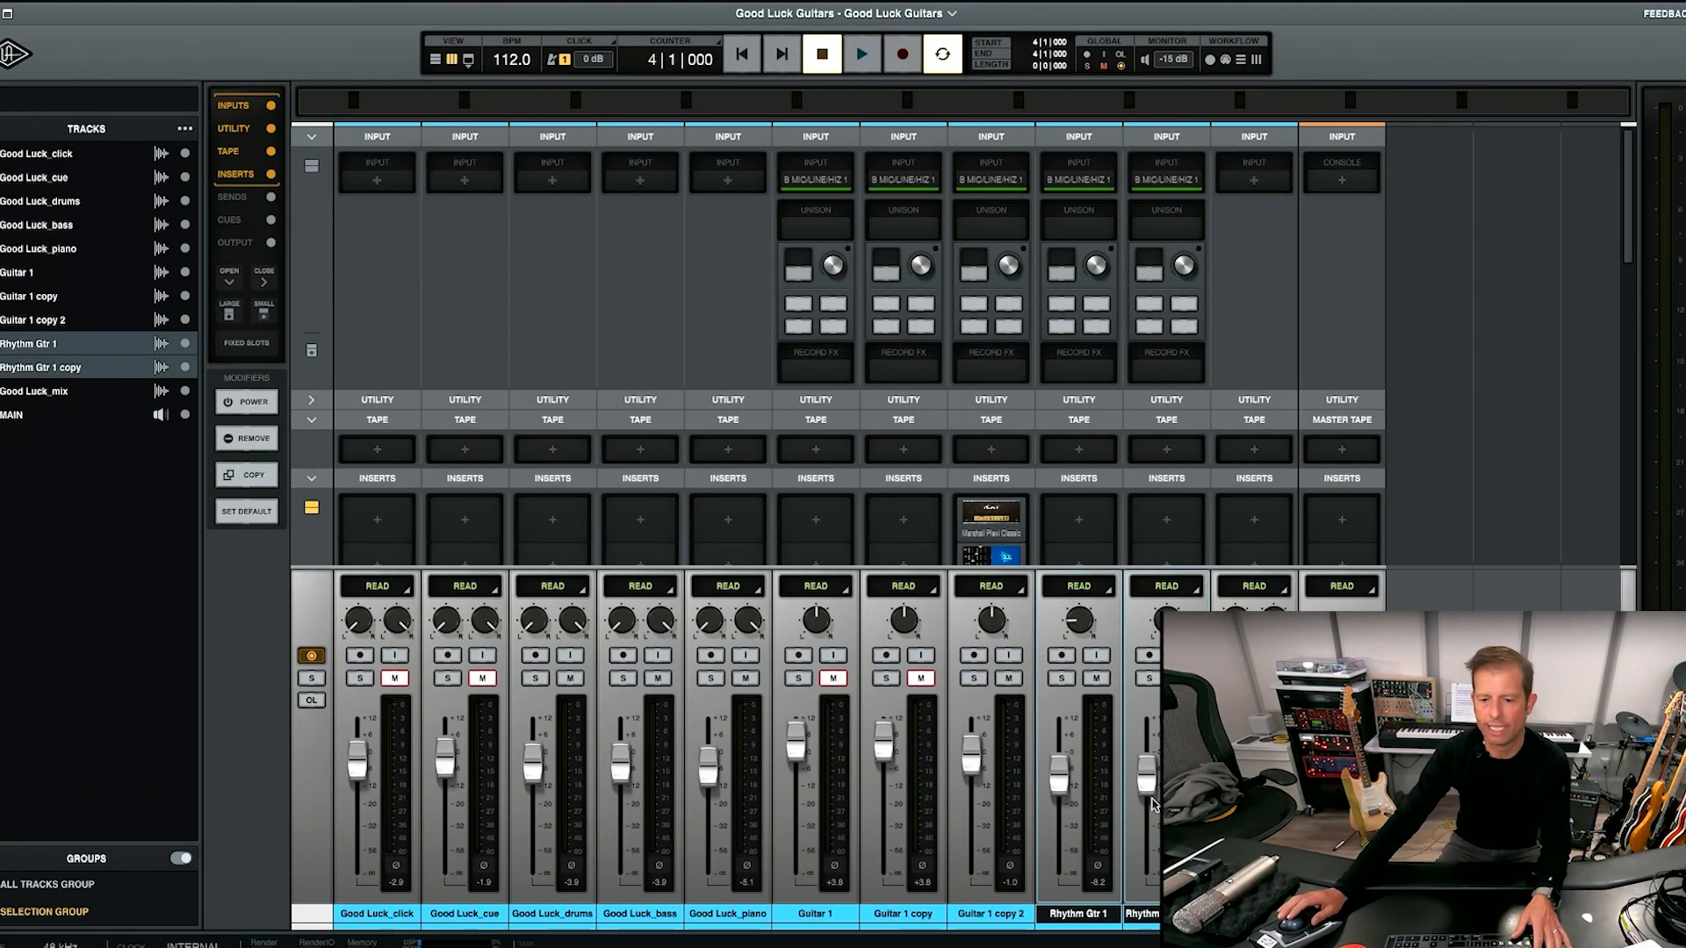
key("super+equal")
left_click_drag(573, 689, 638, 688)
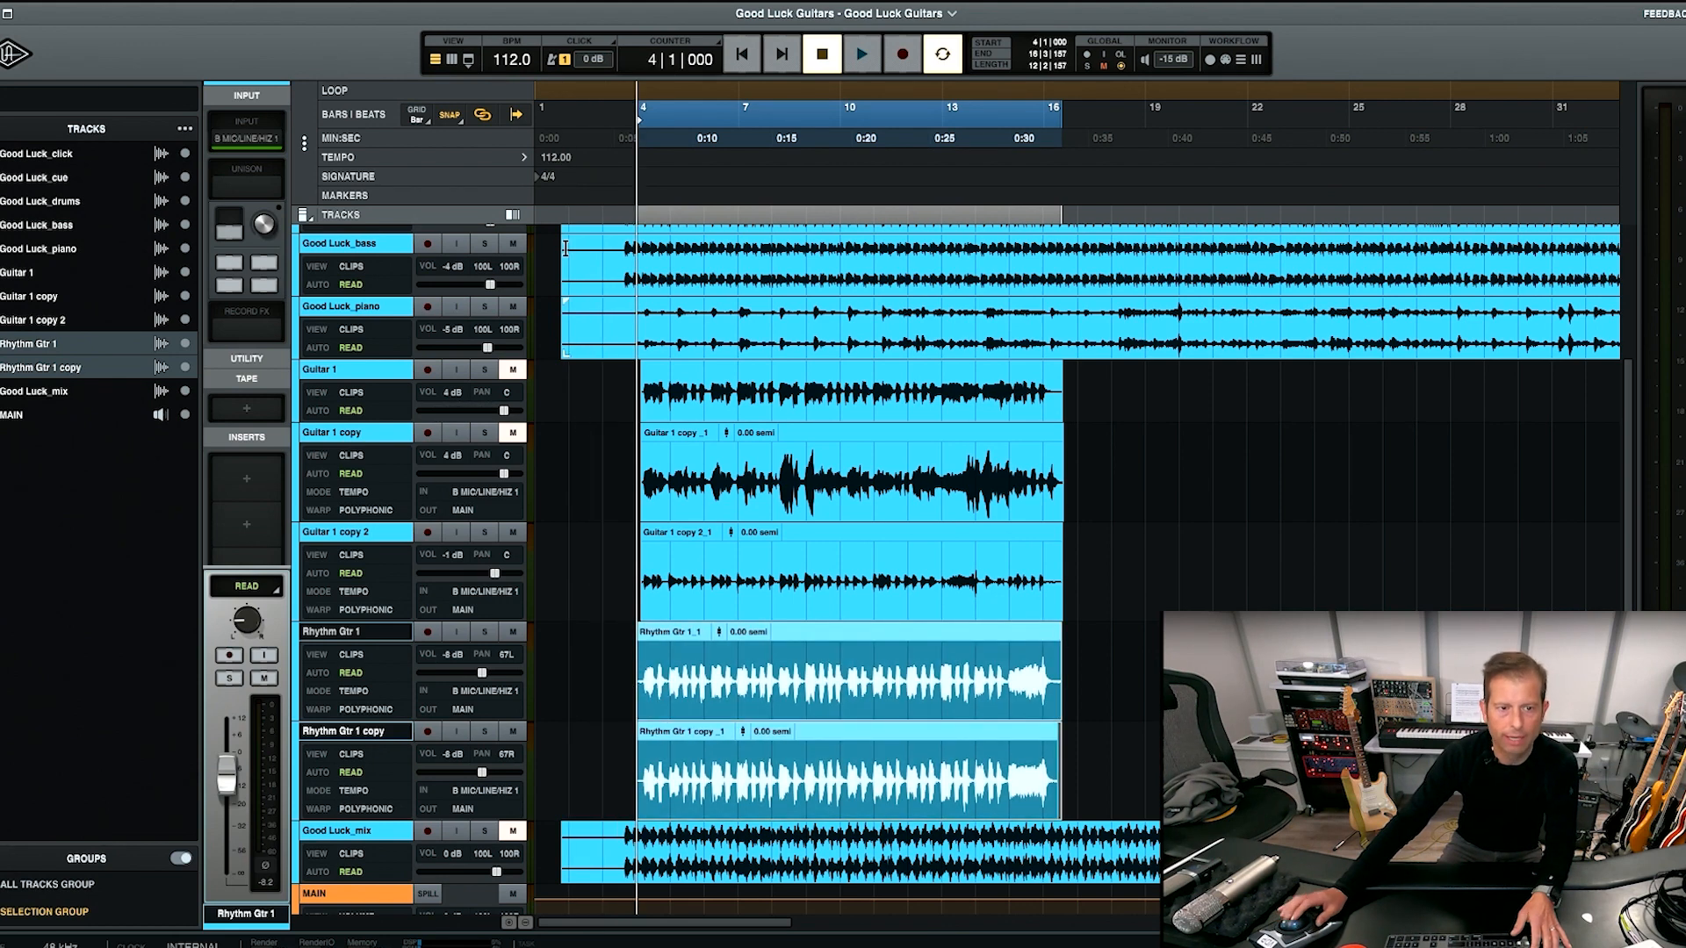
- With snapping off, trim both rhythm guitar clips to just before the first note and add a short fade-in up to that note
left_click(450, 116)
key("t")
key("t")
key("t")
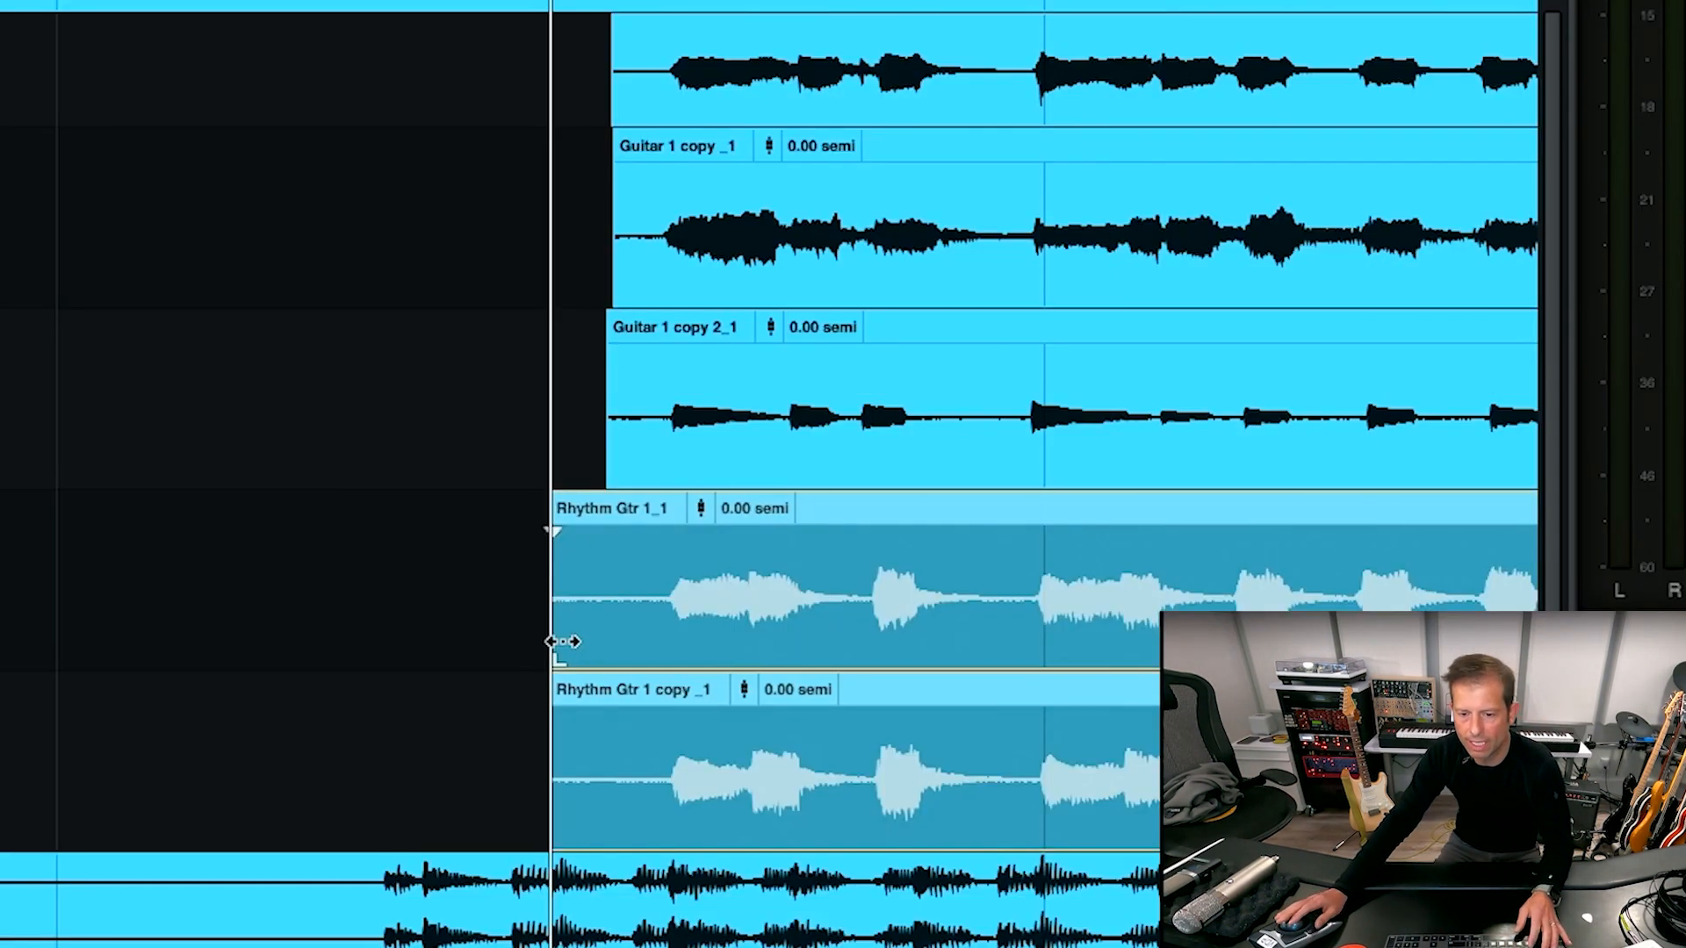
left_click_drag(1081, 706, 1134, 701)
left_click_drag(656, 634, 659, 636)
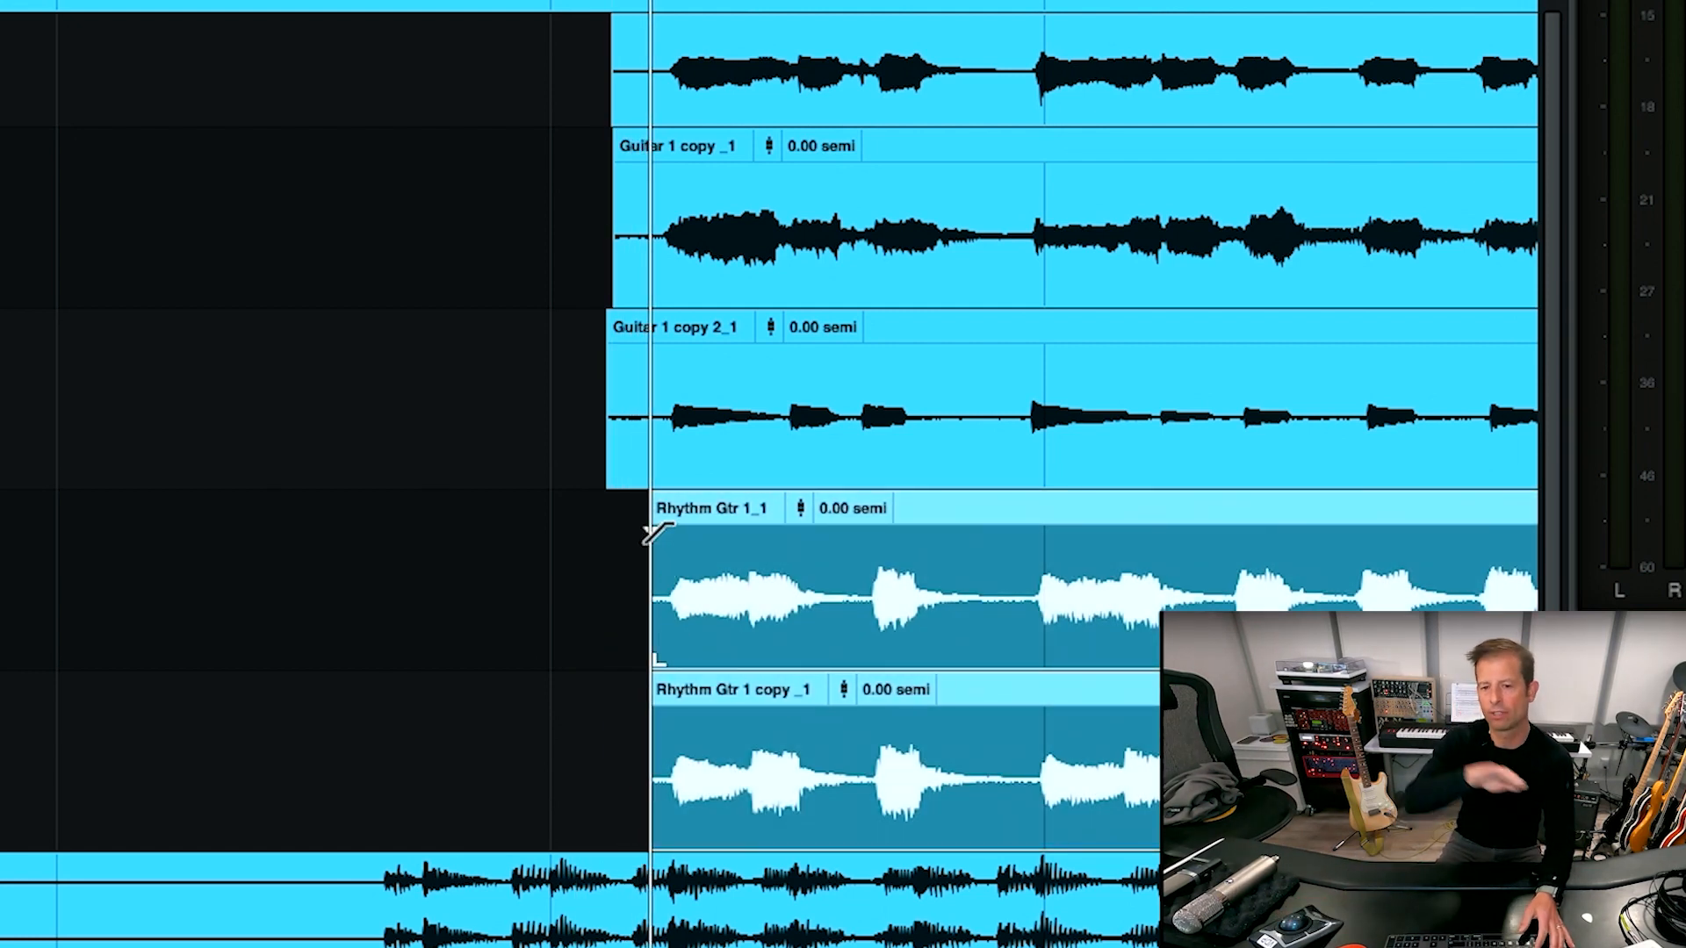
left_click_drag(649, 534, 681, 535)
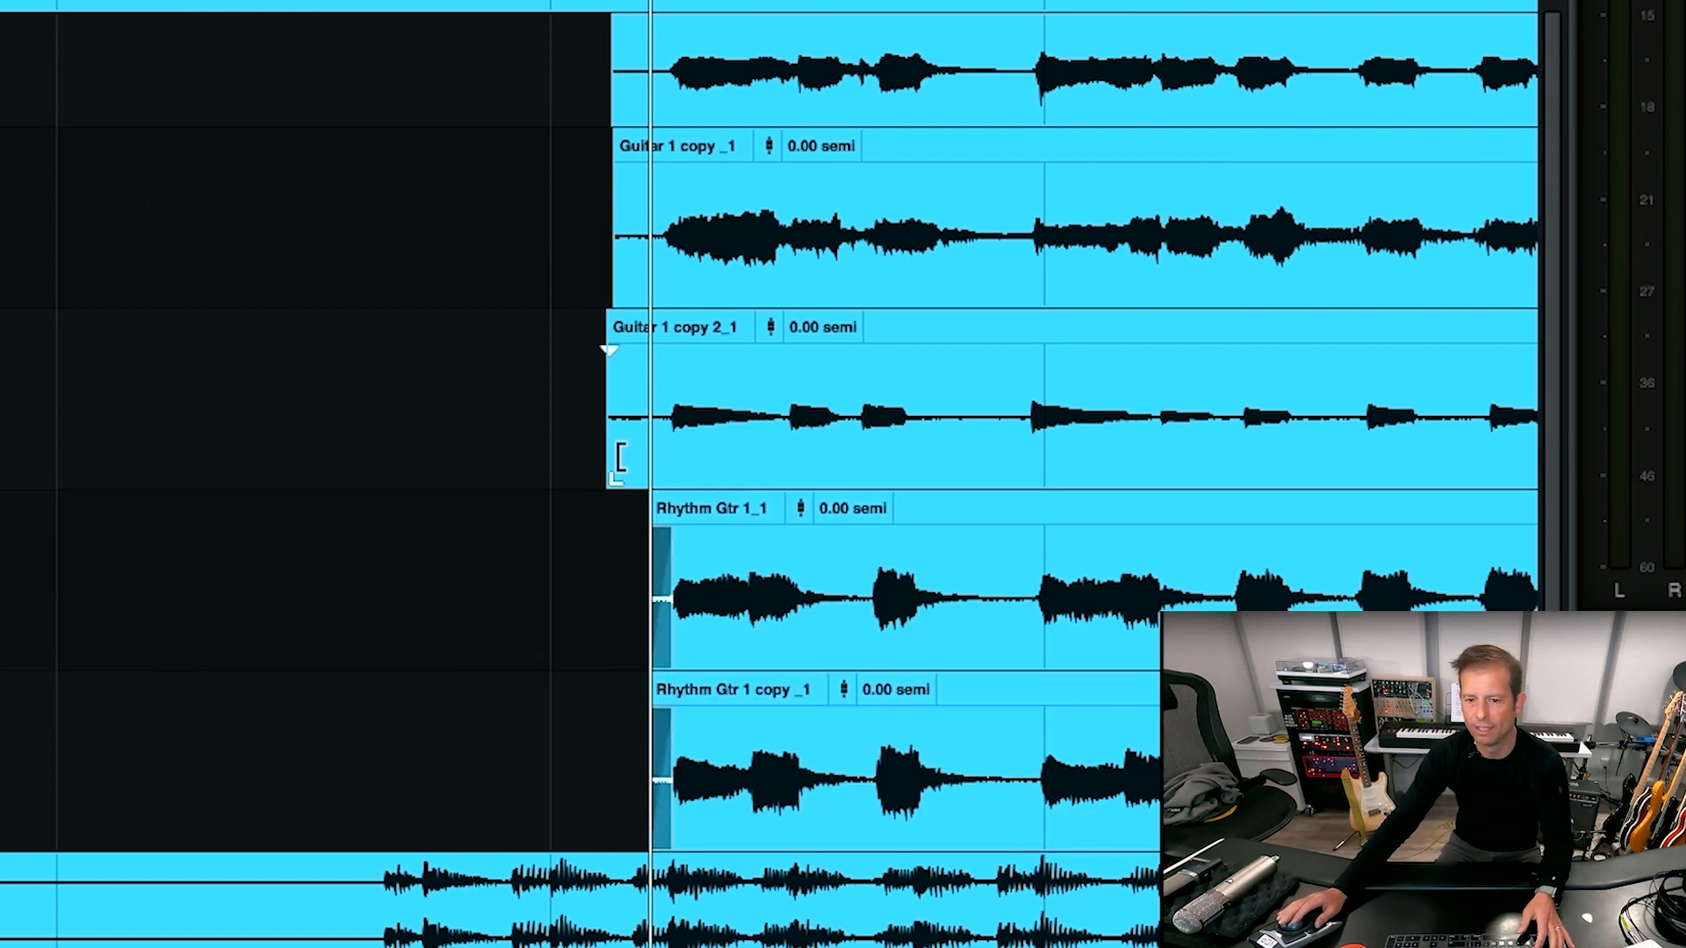
- Trim the starts of the Guitar 1 copy 2, Guitar 1 copy and Guitar 1 clips to just before the first note and add short fade-ins
left_click_drag(617, 459, 649, 410)
left_click_drag(646, 351, 669, 351)
left_click_drag(623, 286, 647, 259)
left_click_drag(647, 168, 667, 170)
left_click_drag(612, 88, 667, 19)
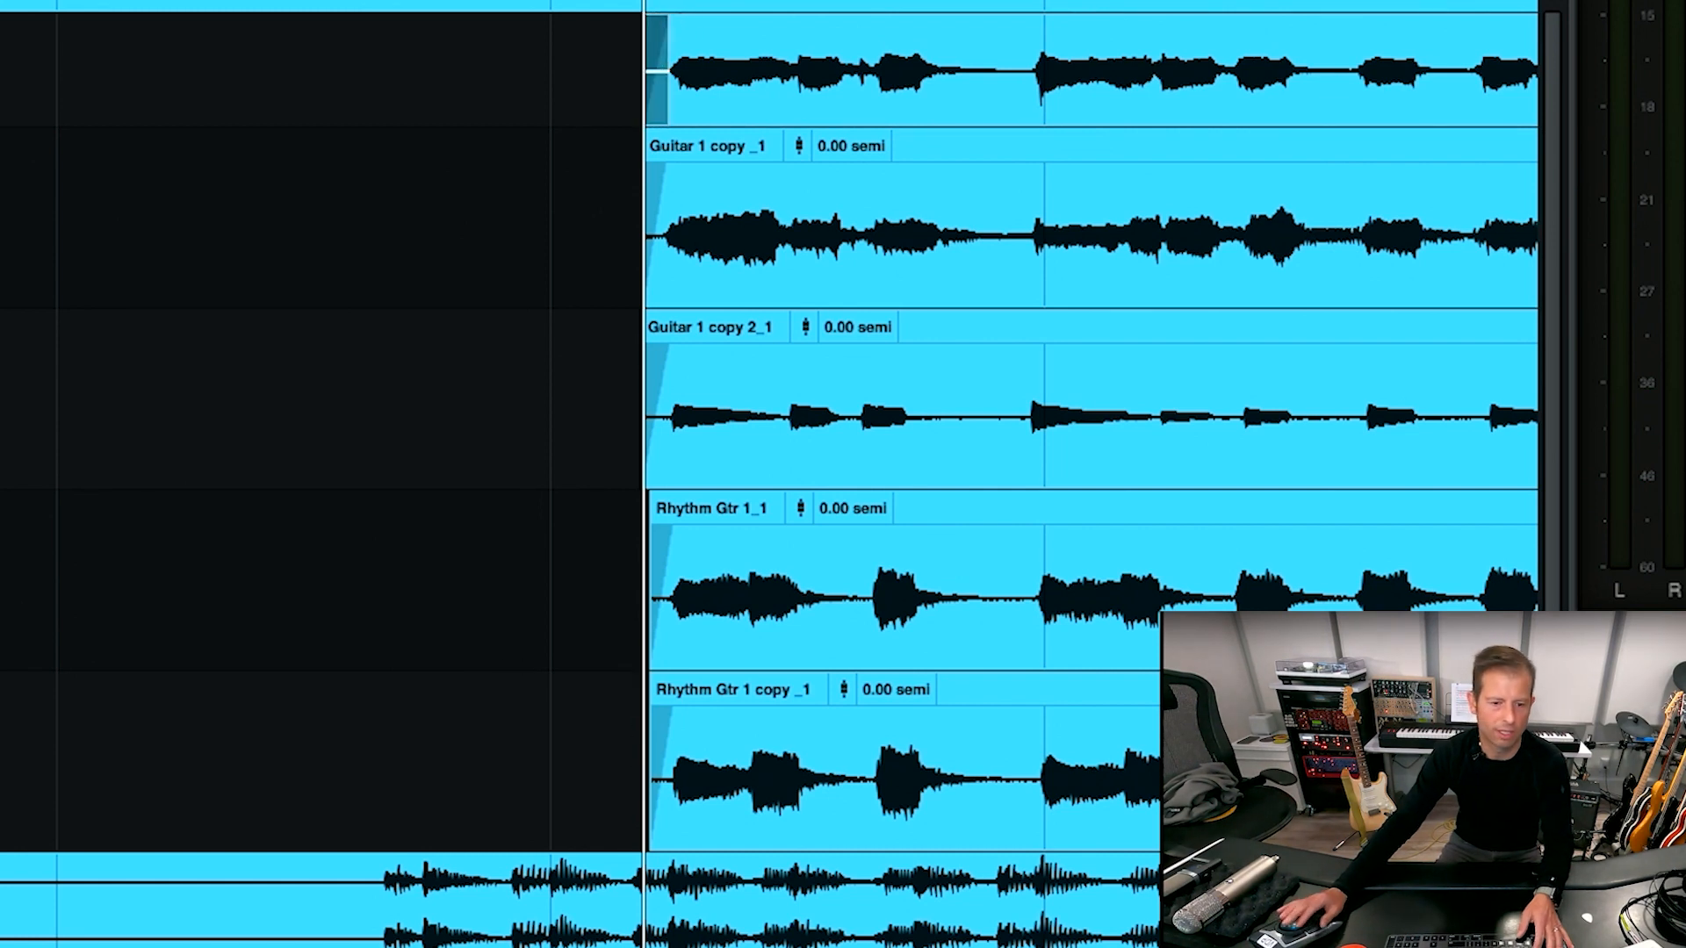
- Play from just before the guitar clips to check how their trimmed, faded starts sound
left_click(568, 748)
key("space")
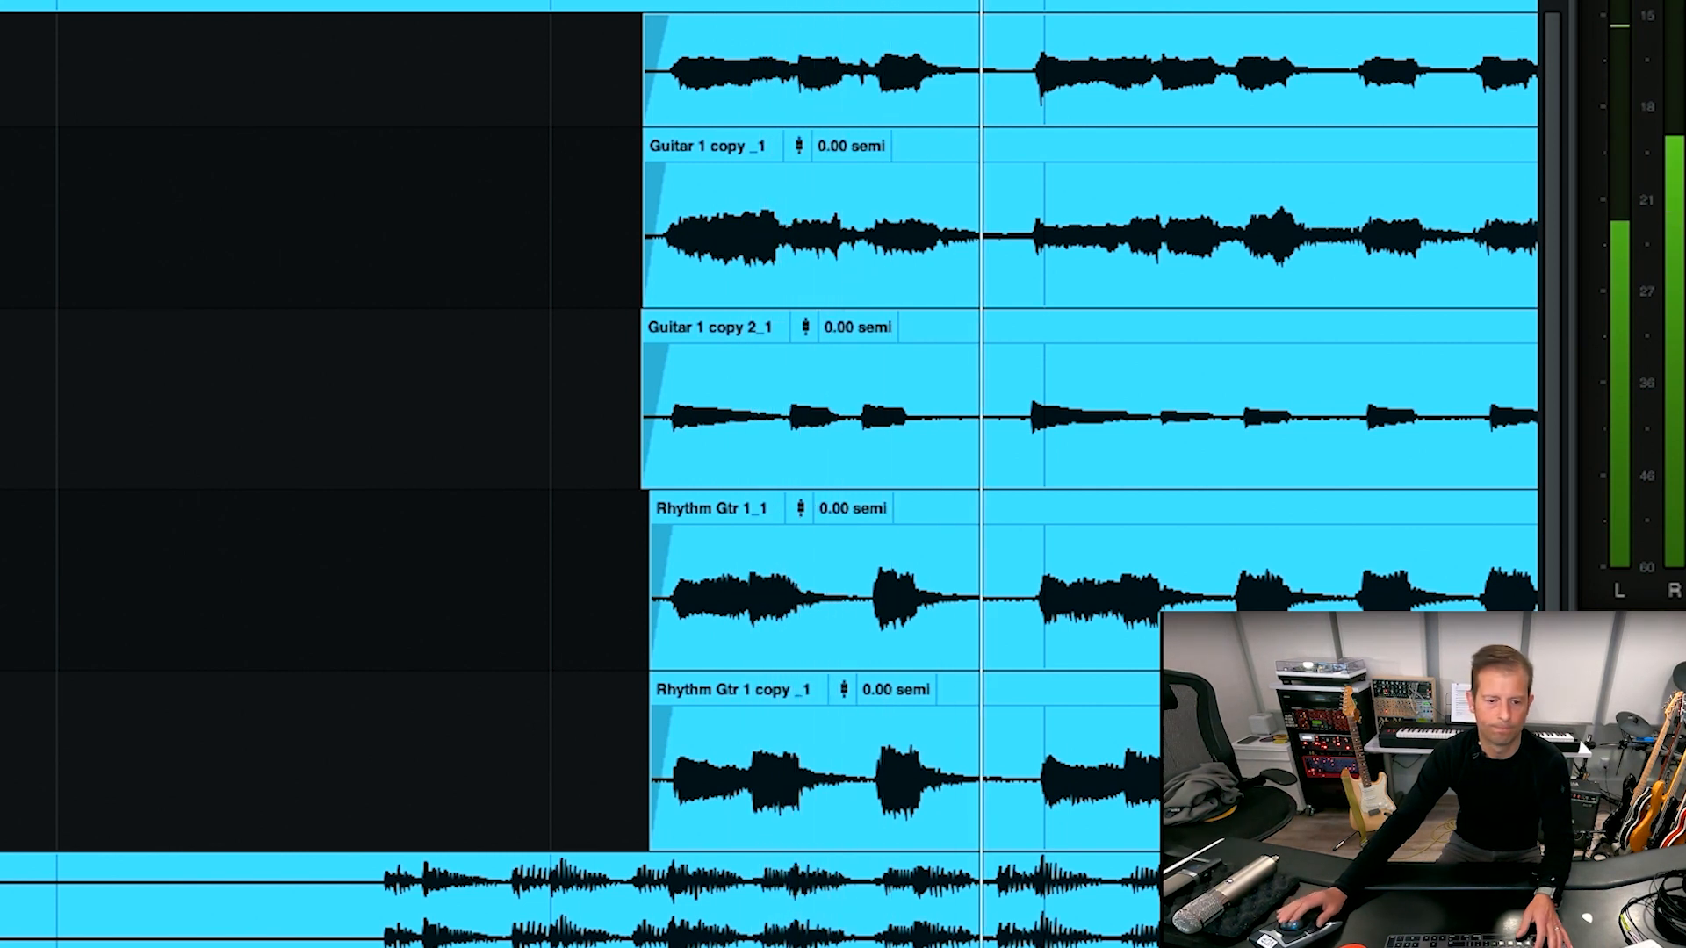
key("space")
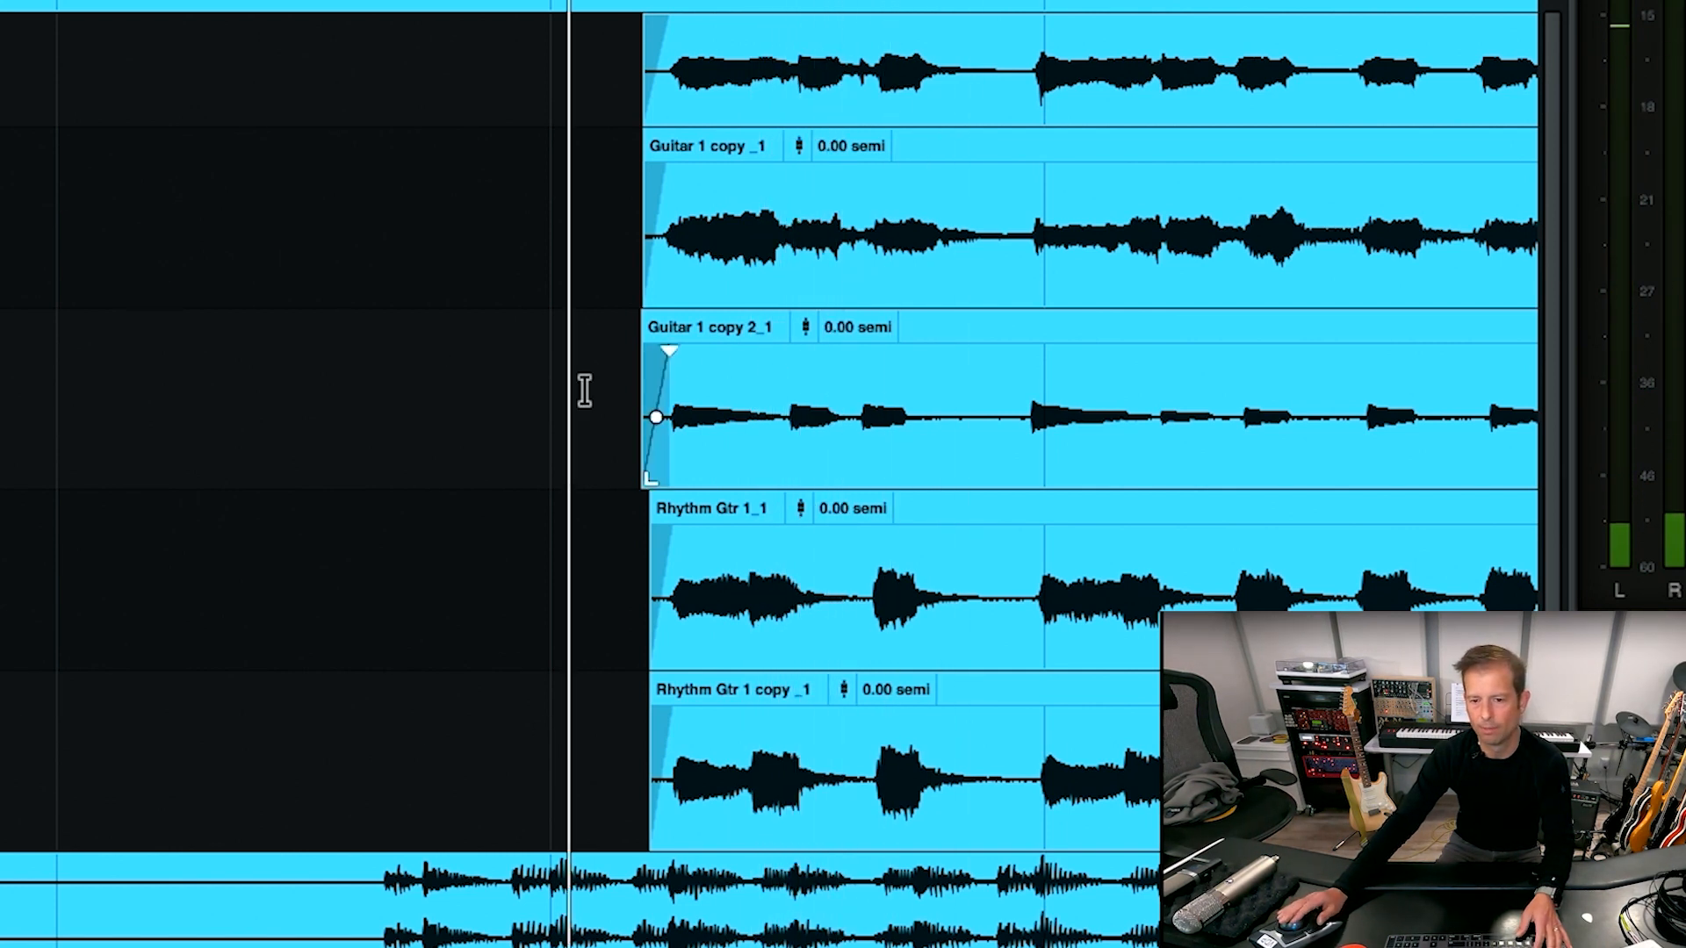
- Replay the guitar entrance from a slightly earlier position to recheck the faded clip starts, and stop playback
left_click(515, 387)
key("space")
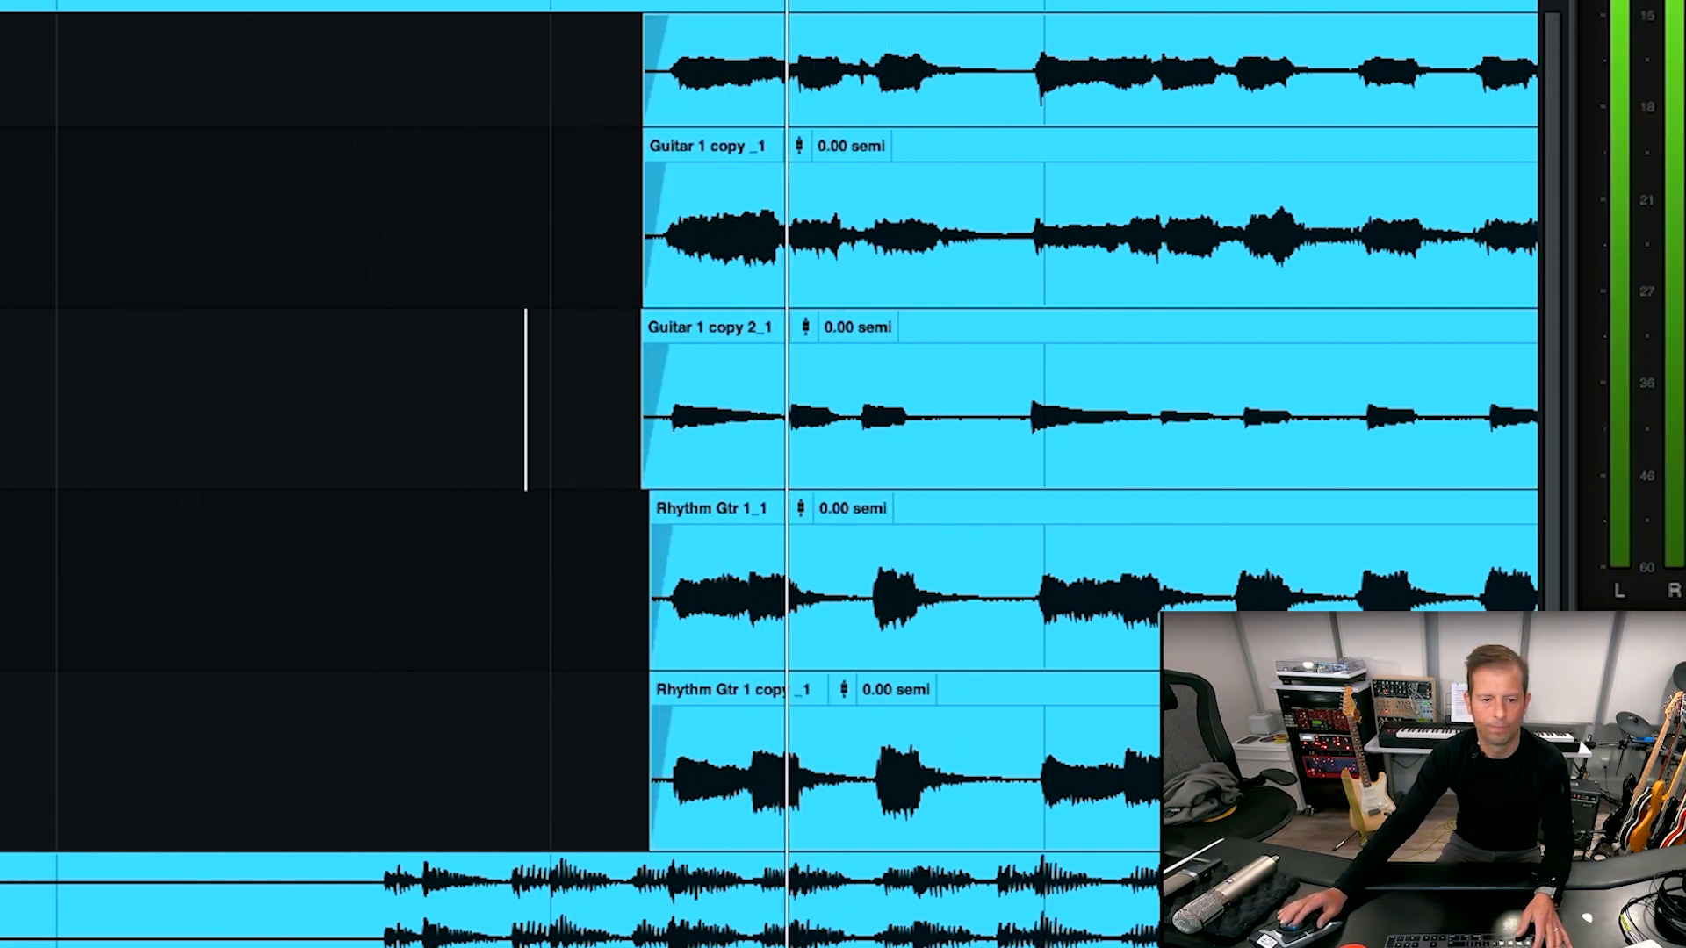
key("space")
key("r")
key("r")
key("r")
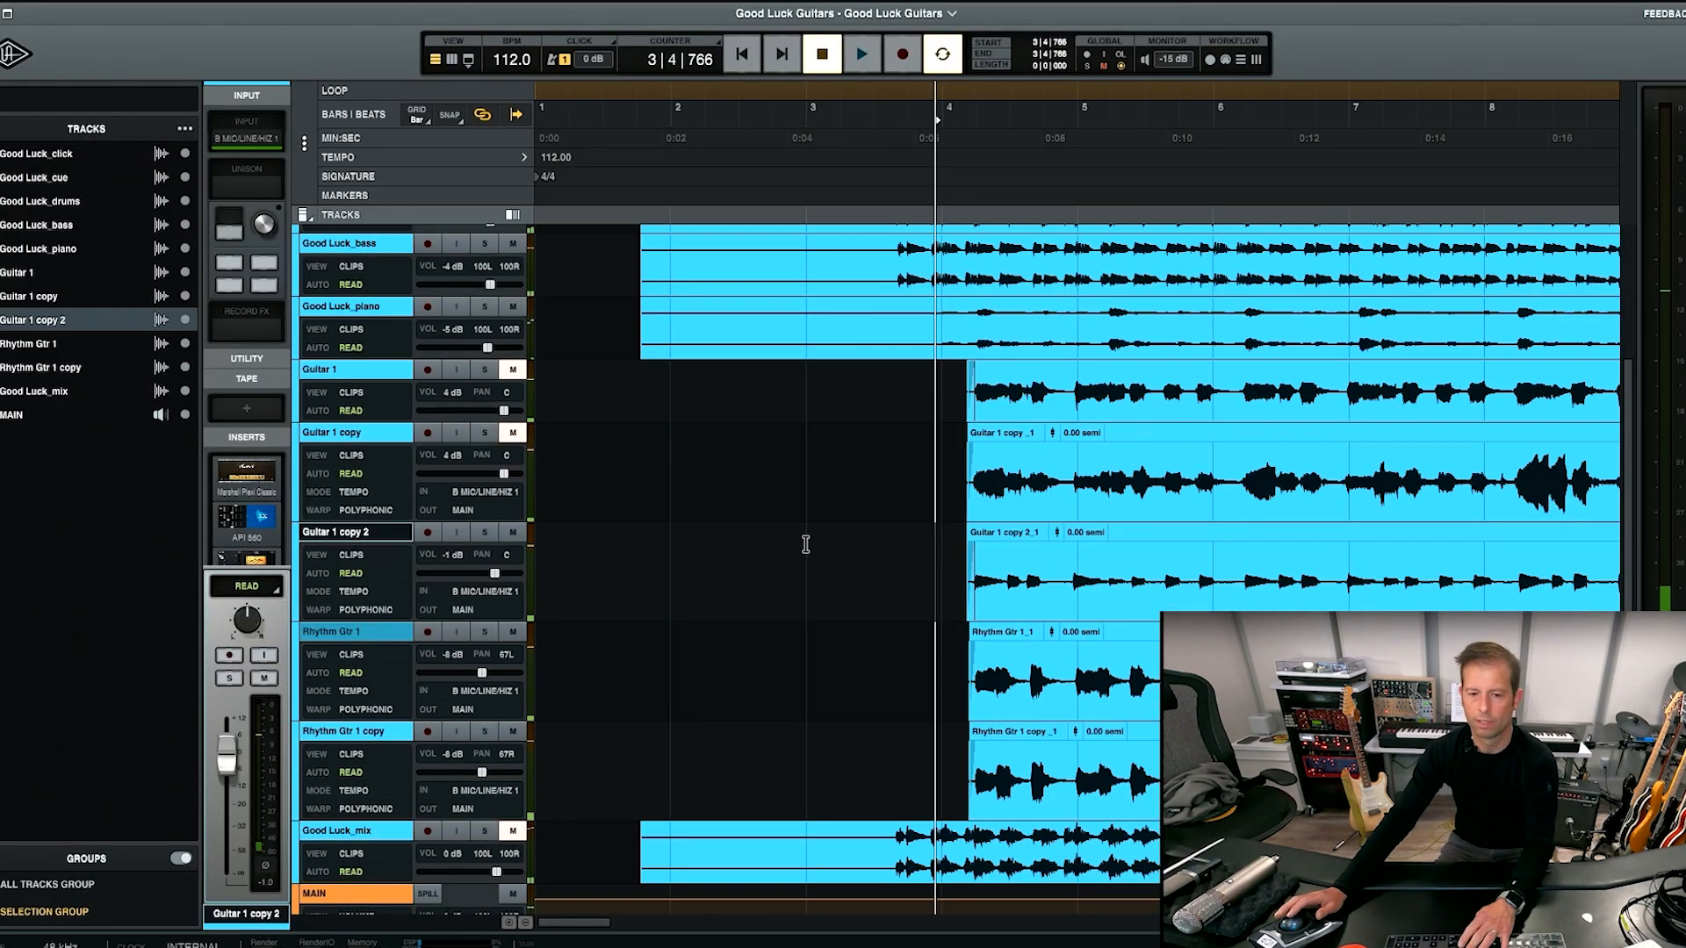
- Play the mix from bar 3 and raise the Guitar 1 copy 2 fader to about +0.7 dB in the mixer
scroll(597, 417, "up", 3)
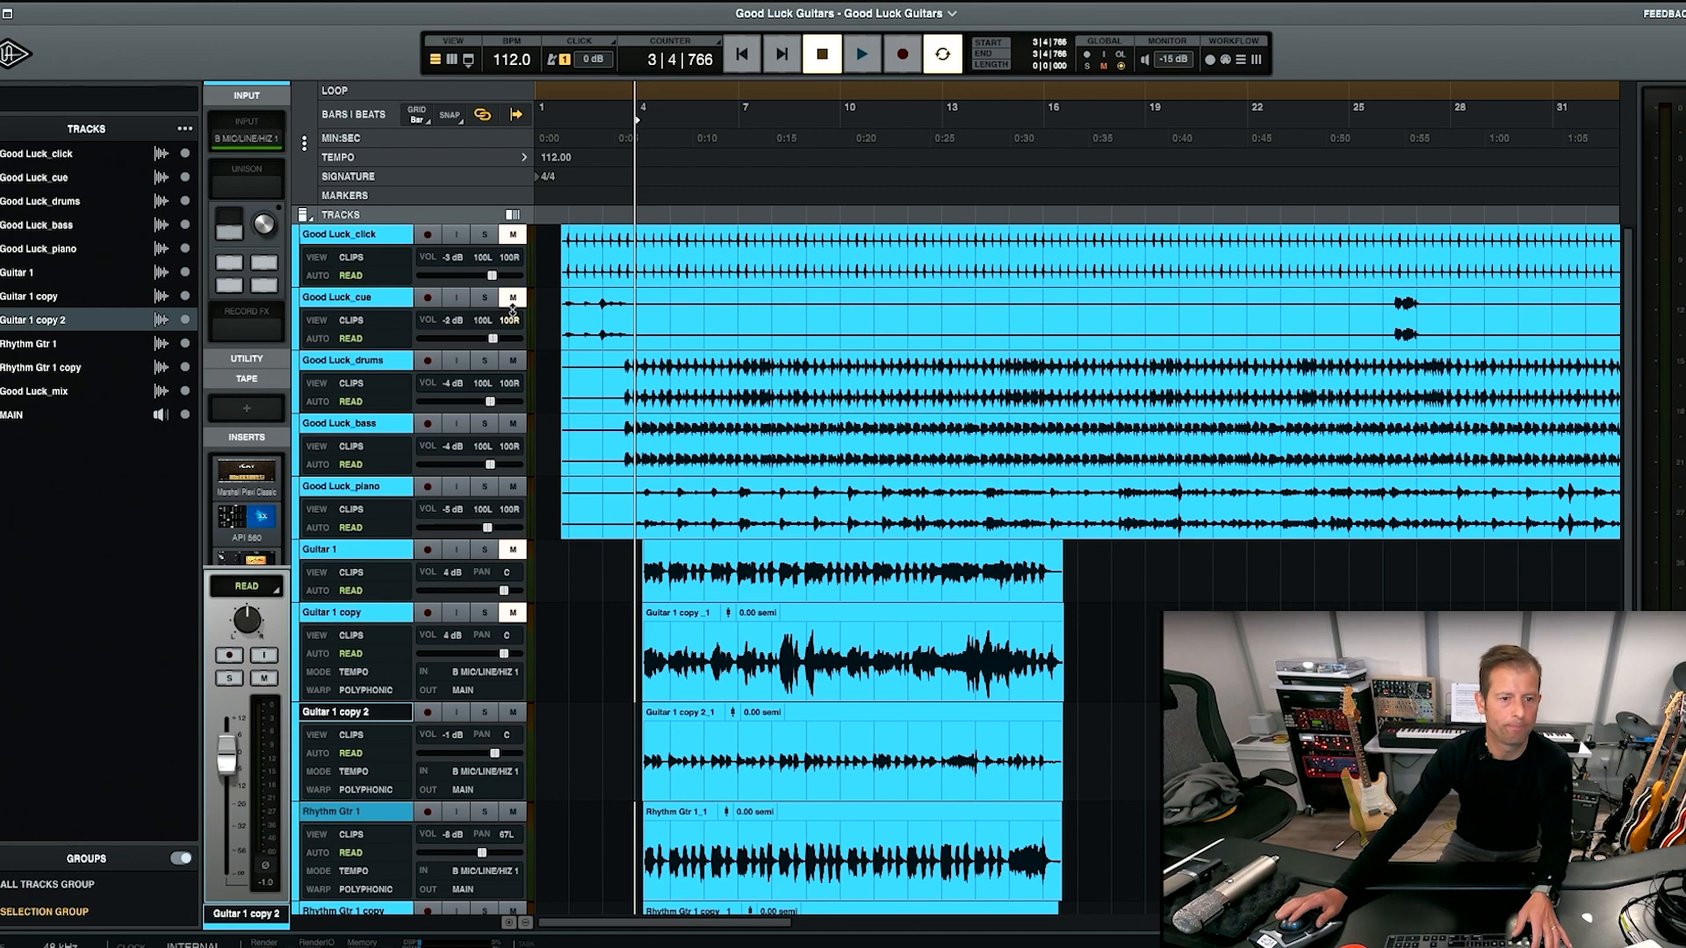
left_click(515, 237)
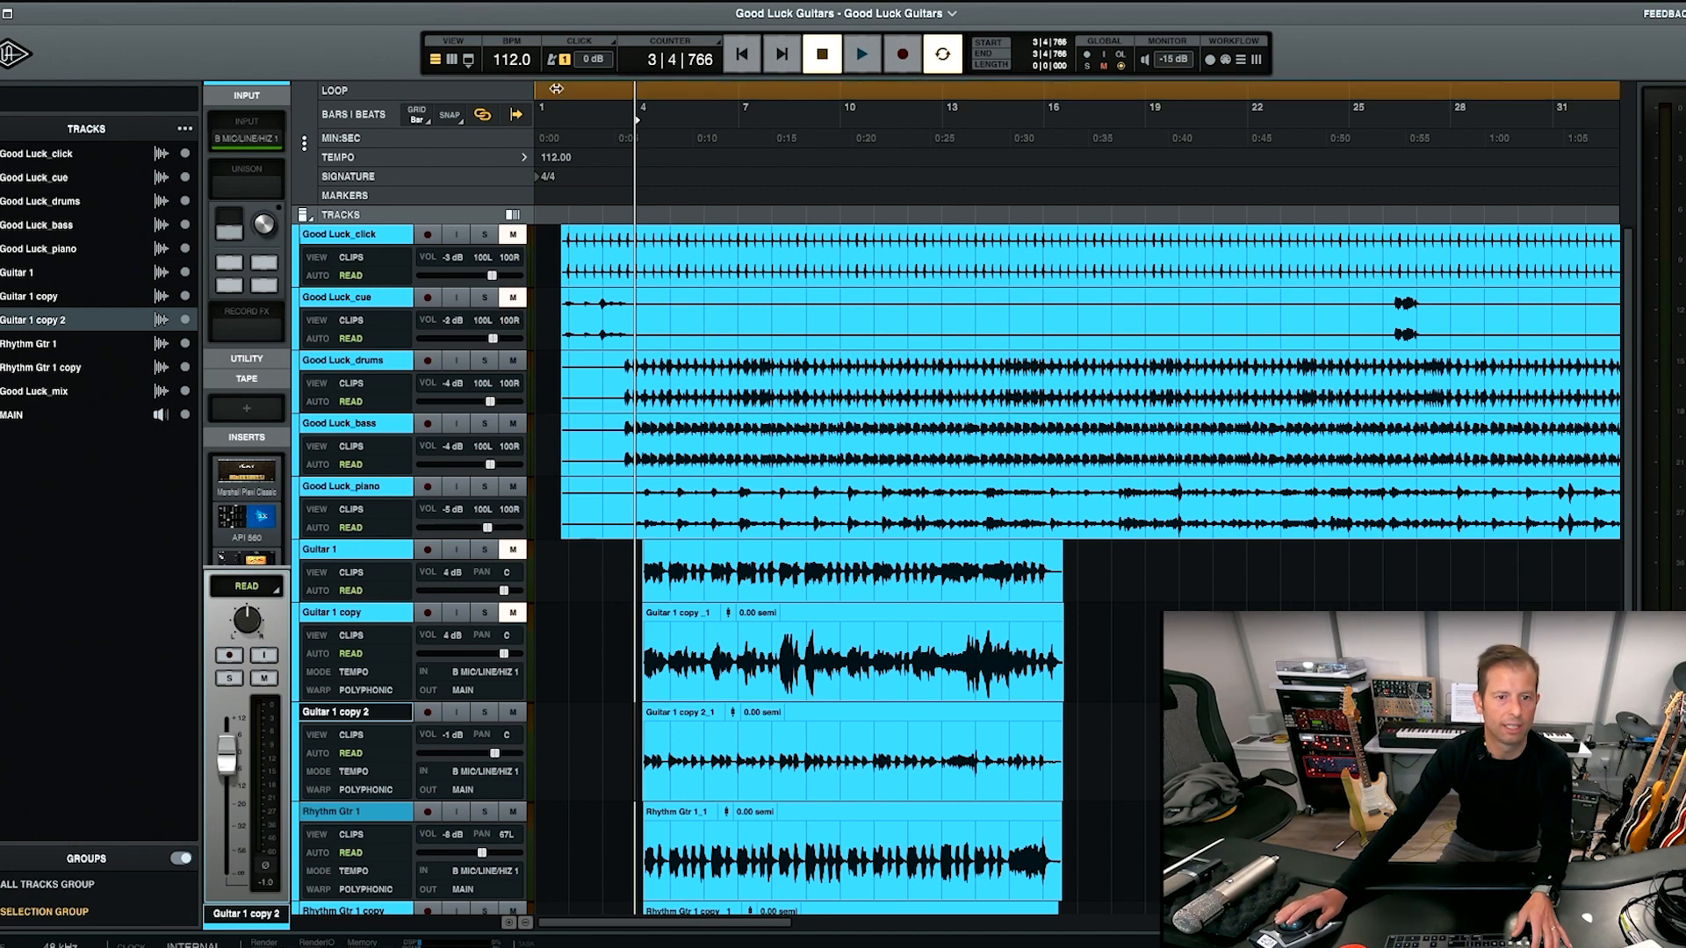
left_click(605, 563)
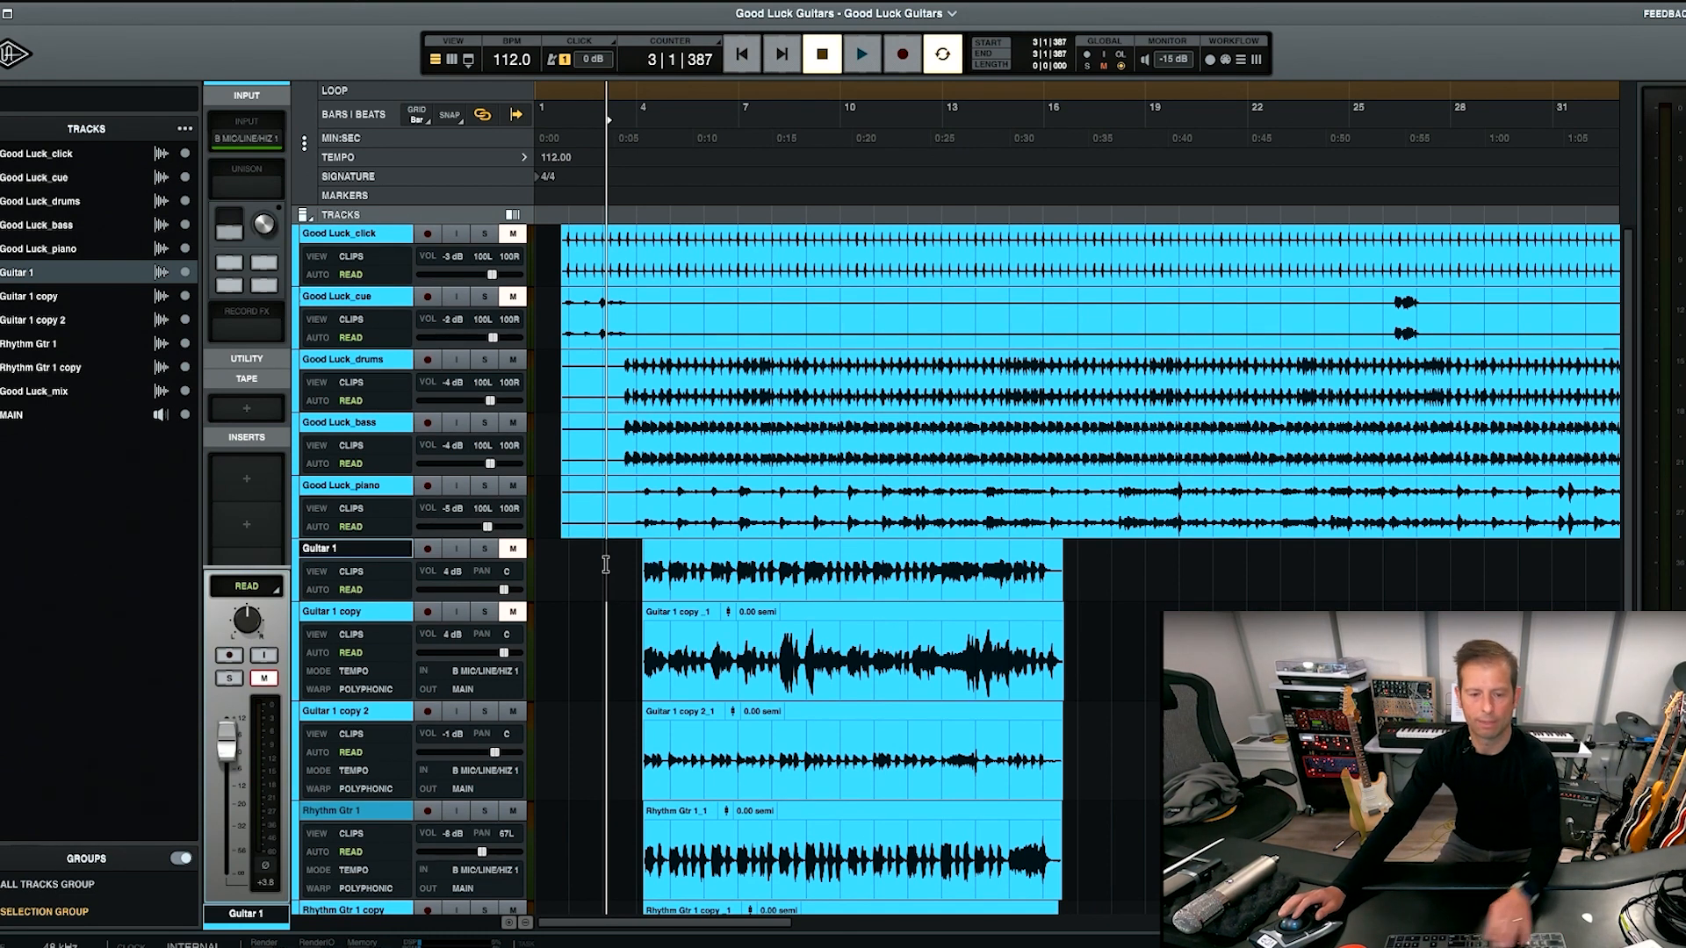
key("space")
key("super+equal")
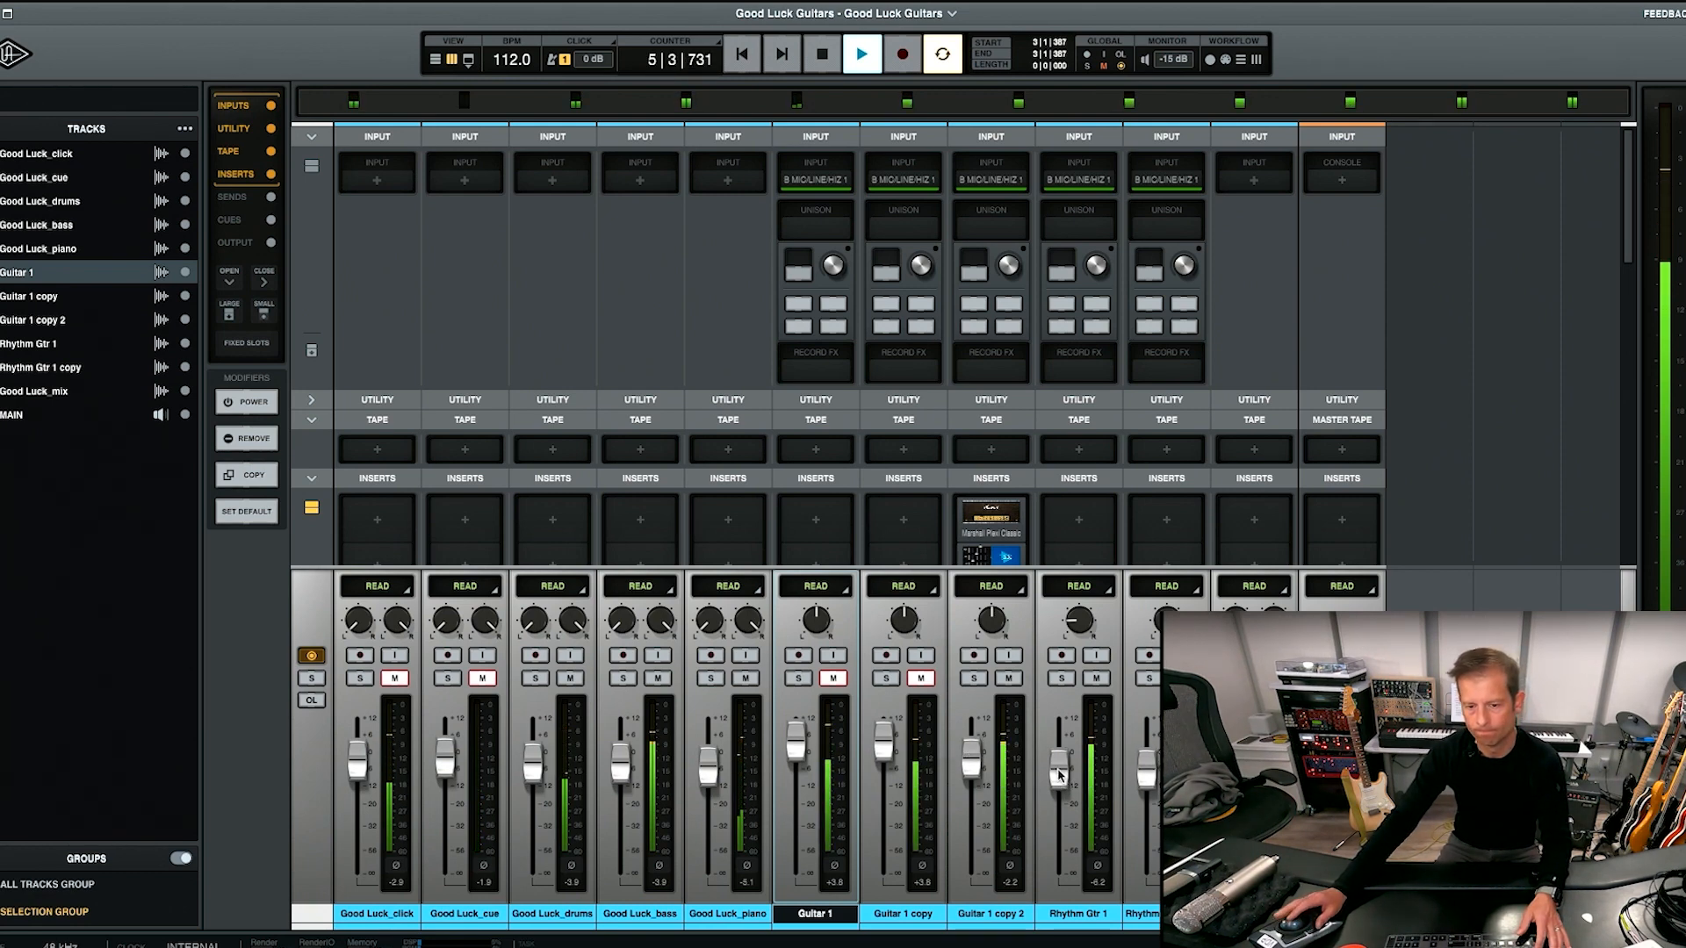
left_click_drag(971, 784, 970, 774)
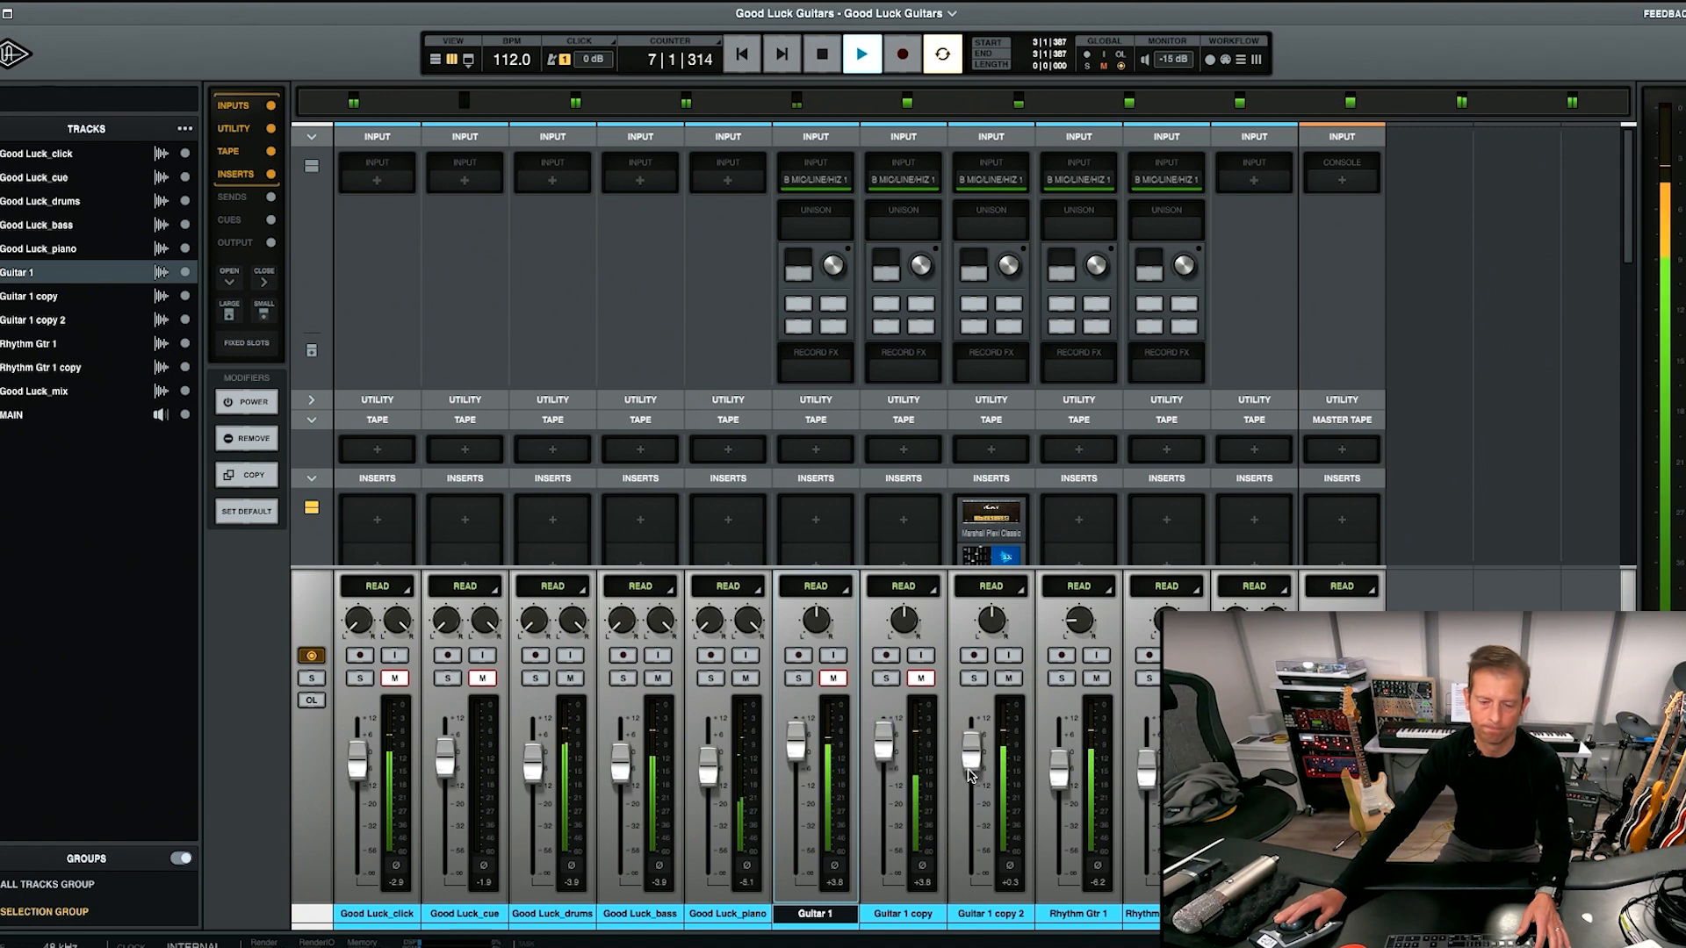
- Slightly boost the 8K, 4K and 2K bands on Guitar 1 copy 2's API 560 EQ and raise its fader to about +1.6 dB
left_click(983, 558)
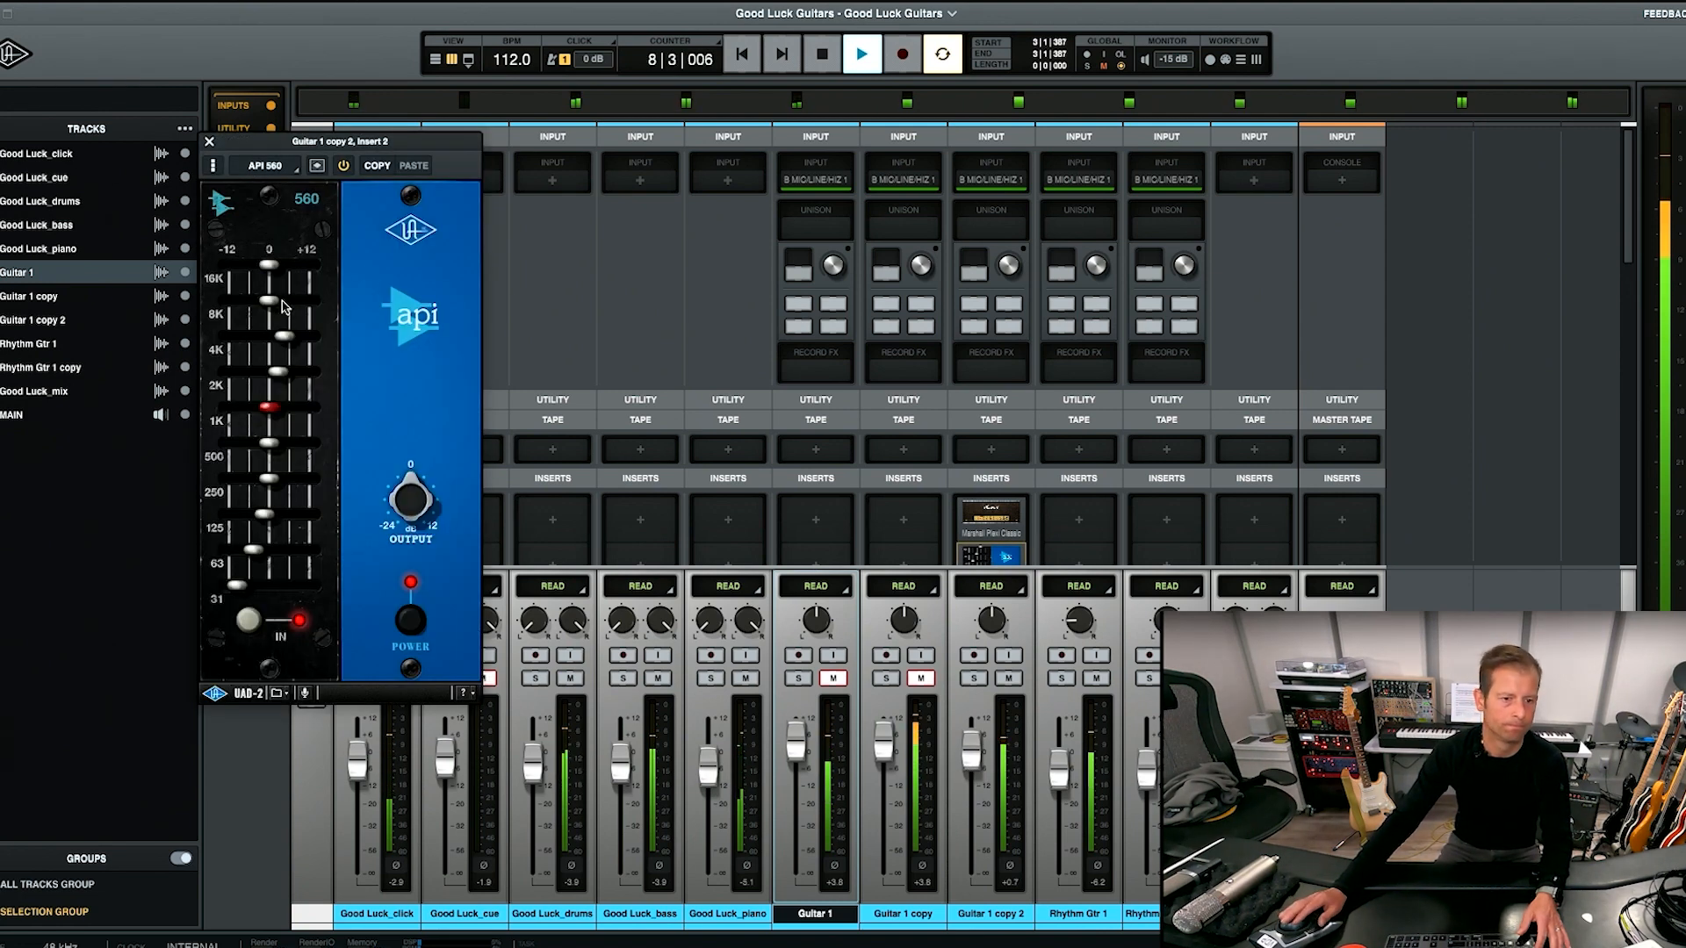
left_click_drag(271, 303, 283, 370)
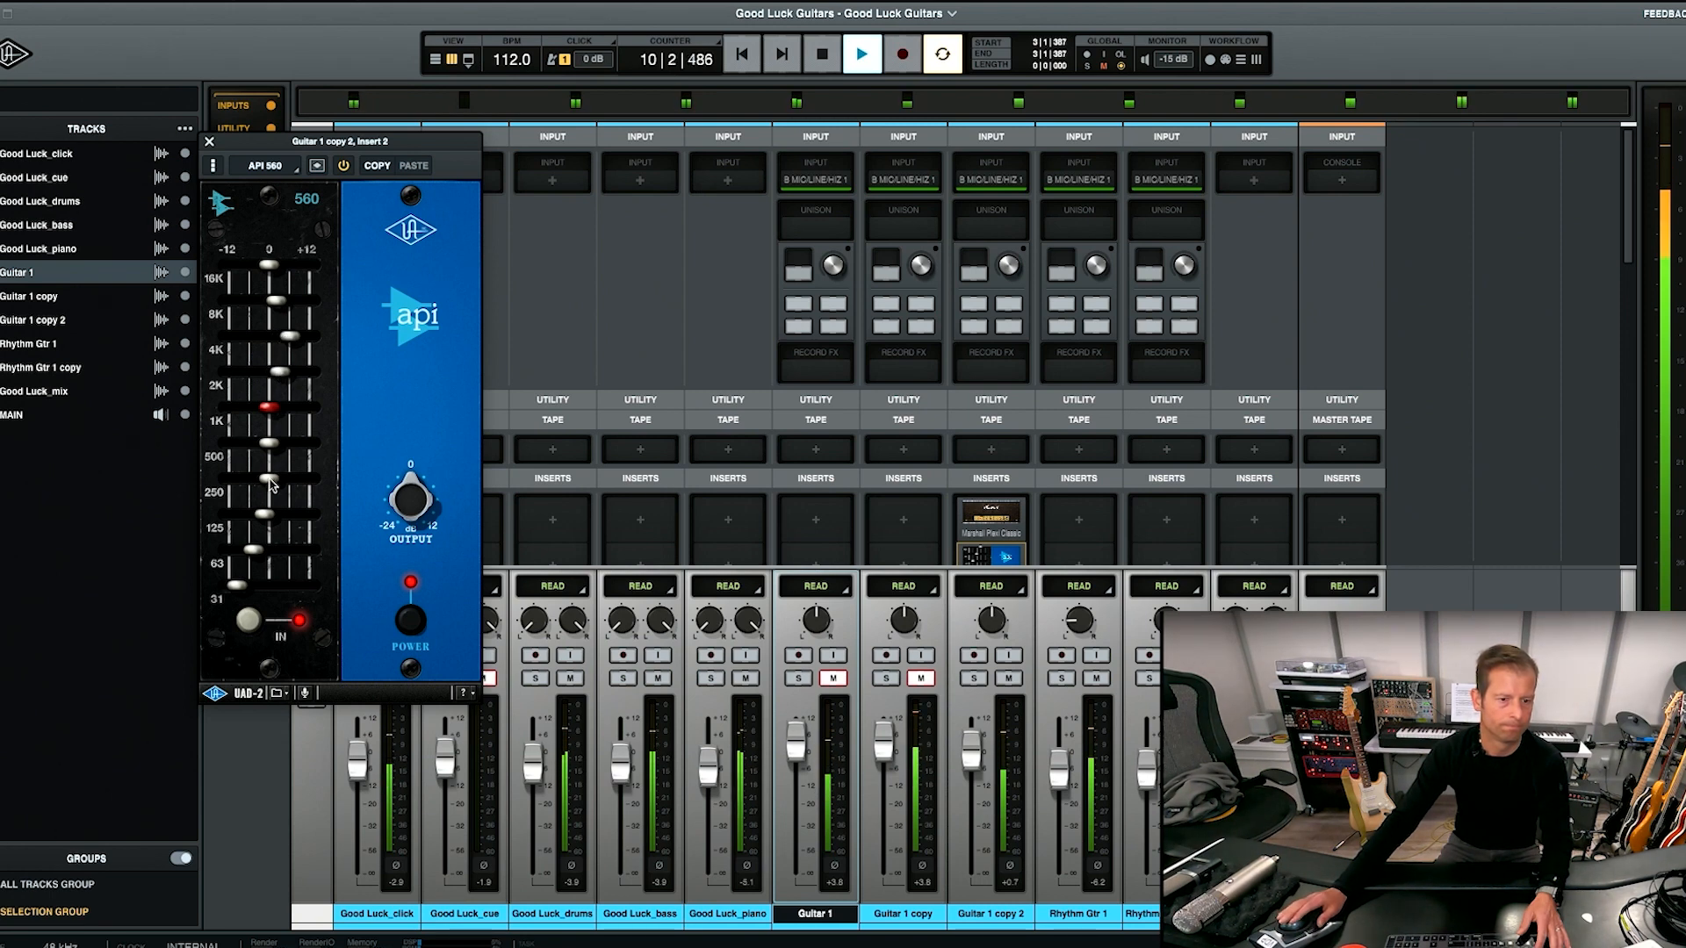
left_click(207, 141)
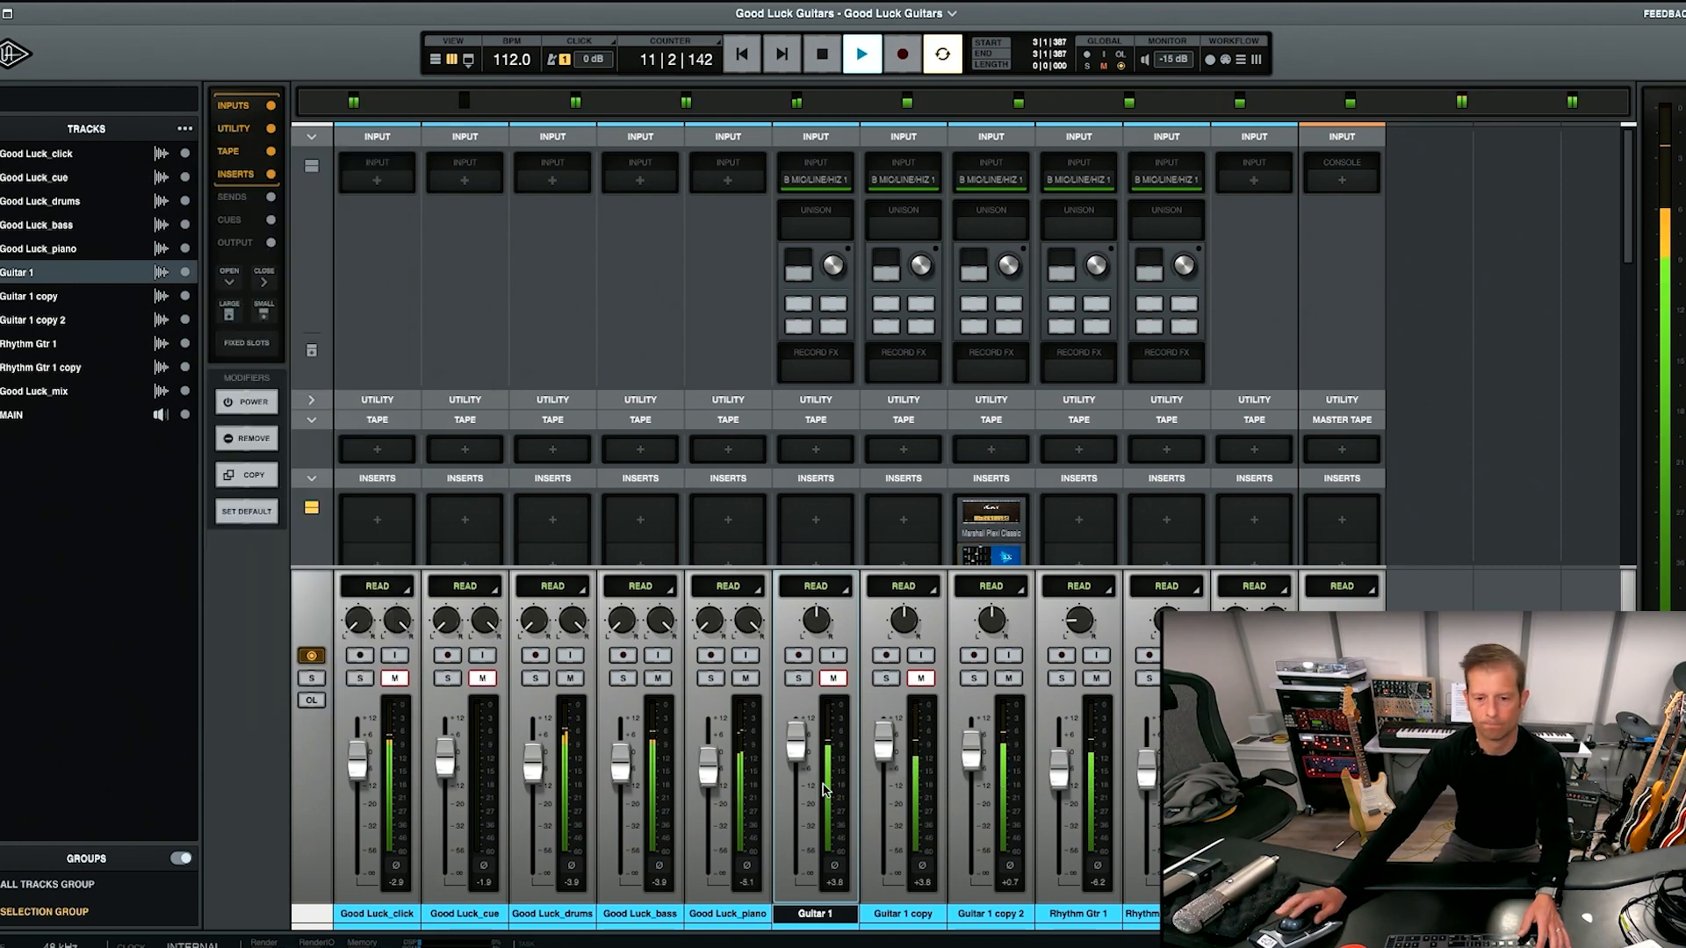
mouse_move(974, 767)
left_mouse_down()
mouse_move(1052, 785)
mouse_move(974, 762)
left_mouse_up()
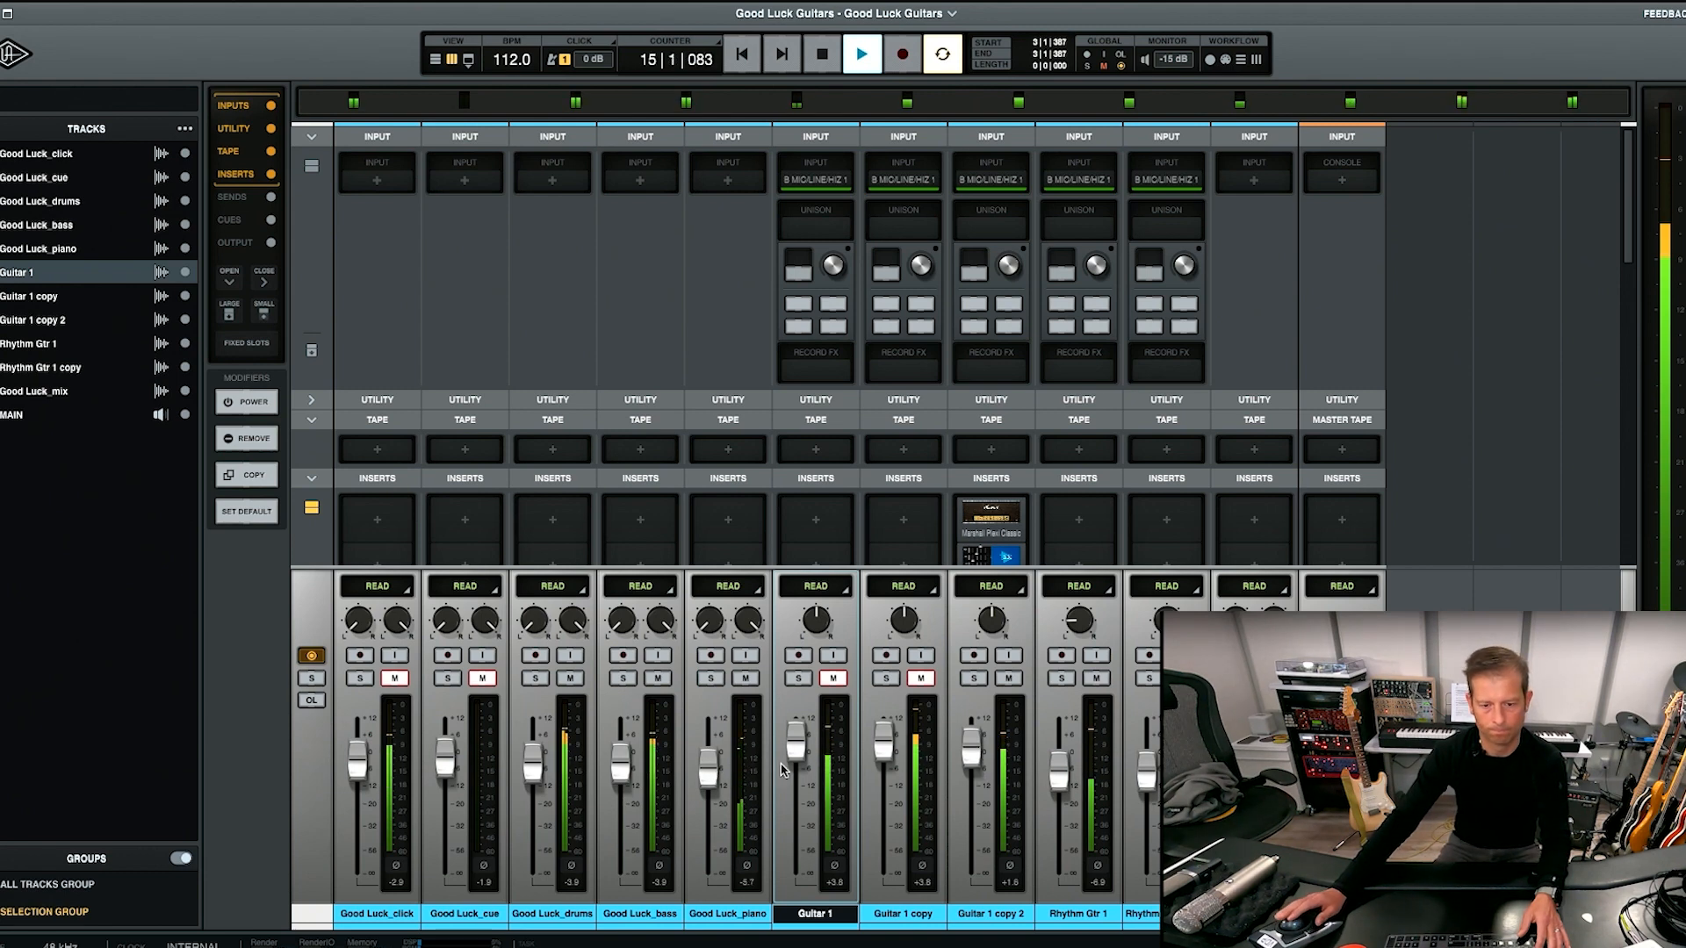
key("space")
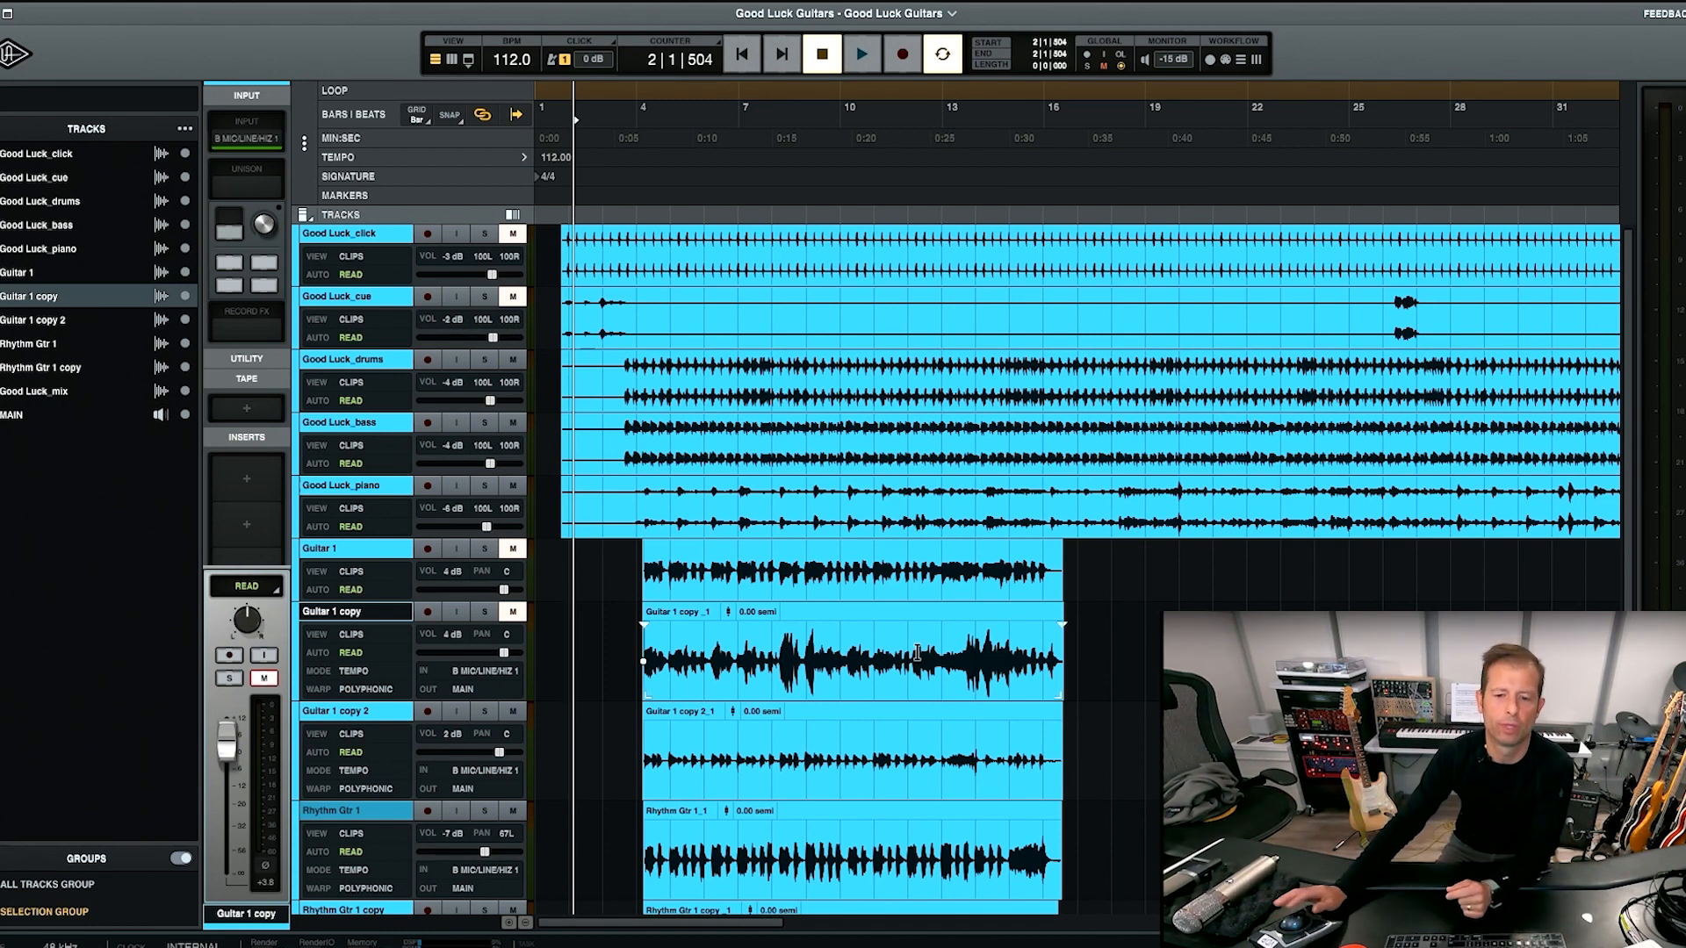
- Set the timeline range for the whole song from 1|1|000 to 104|1|012
key("r")
key("r")
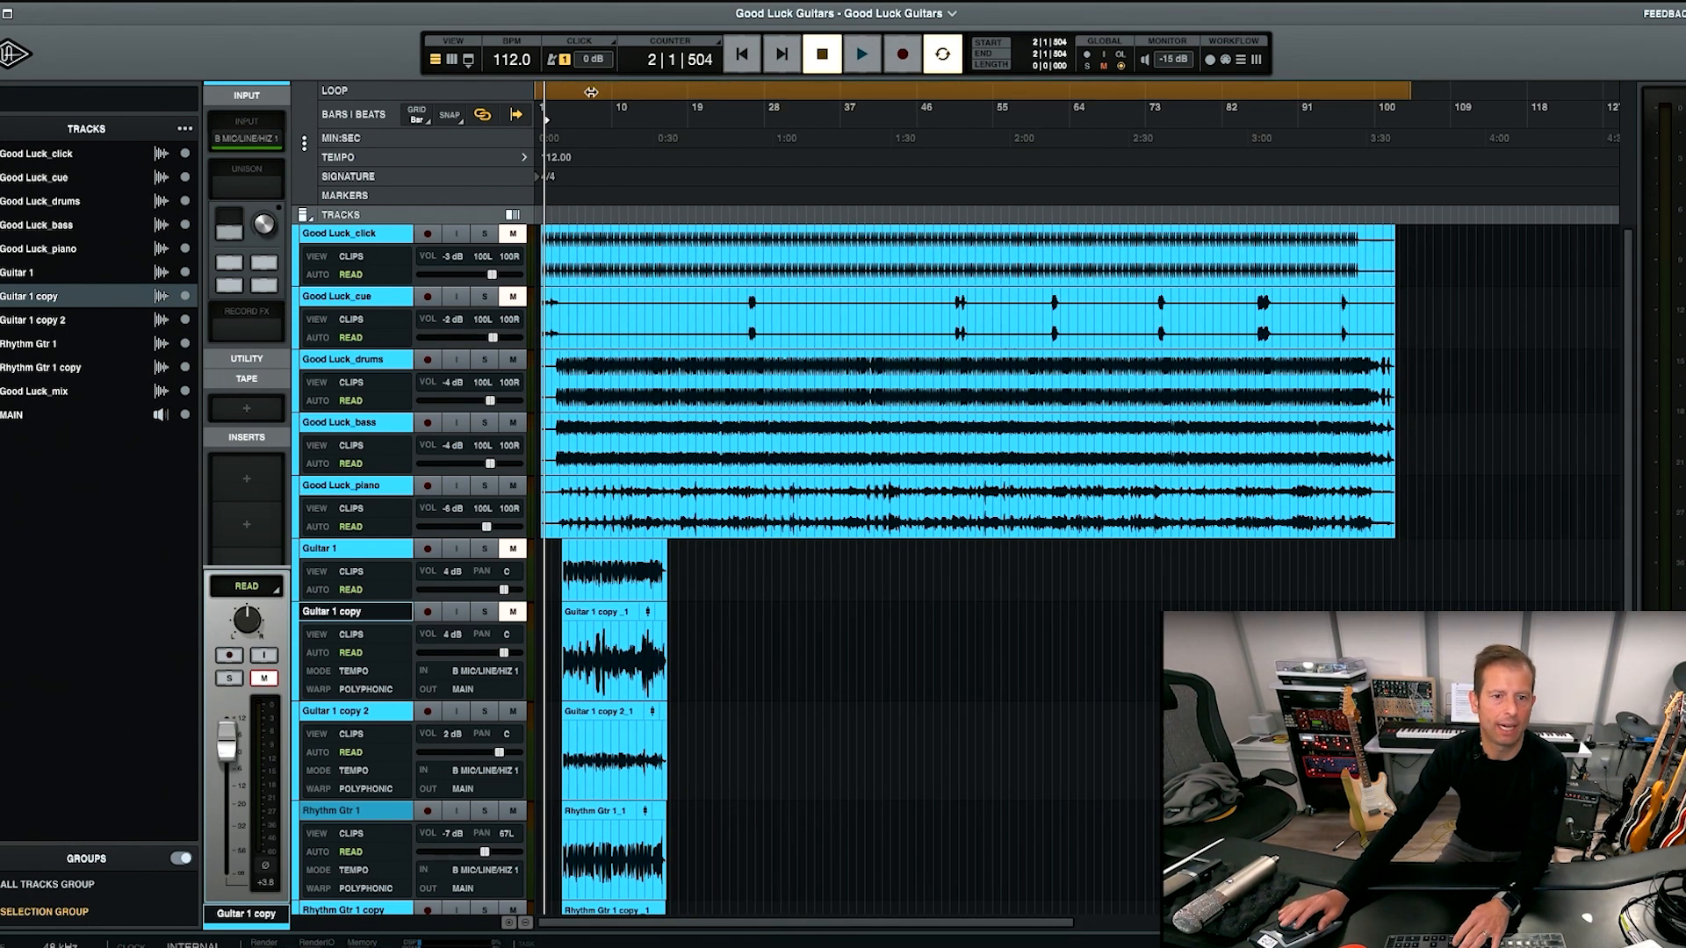
mouse_move(1409, 93)
left_mouse_down()
mouse_move(784, 88)
mouse_move(1409, 88)
left_mouse_up()
key("Return")
key("t")
key("t")
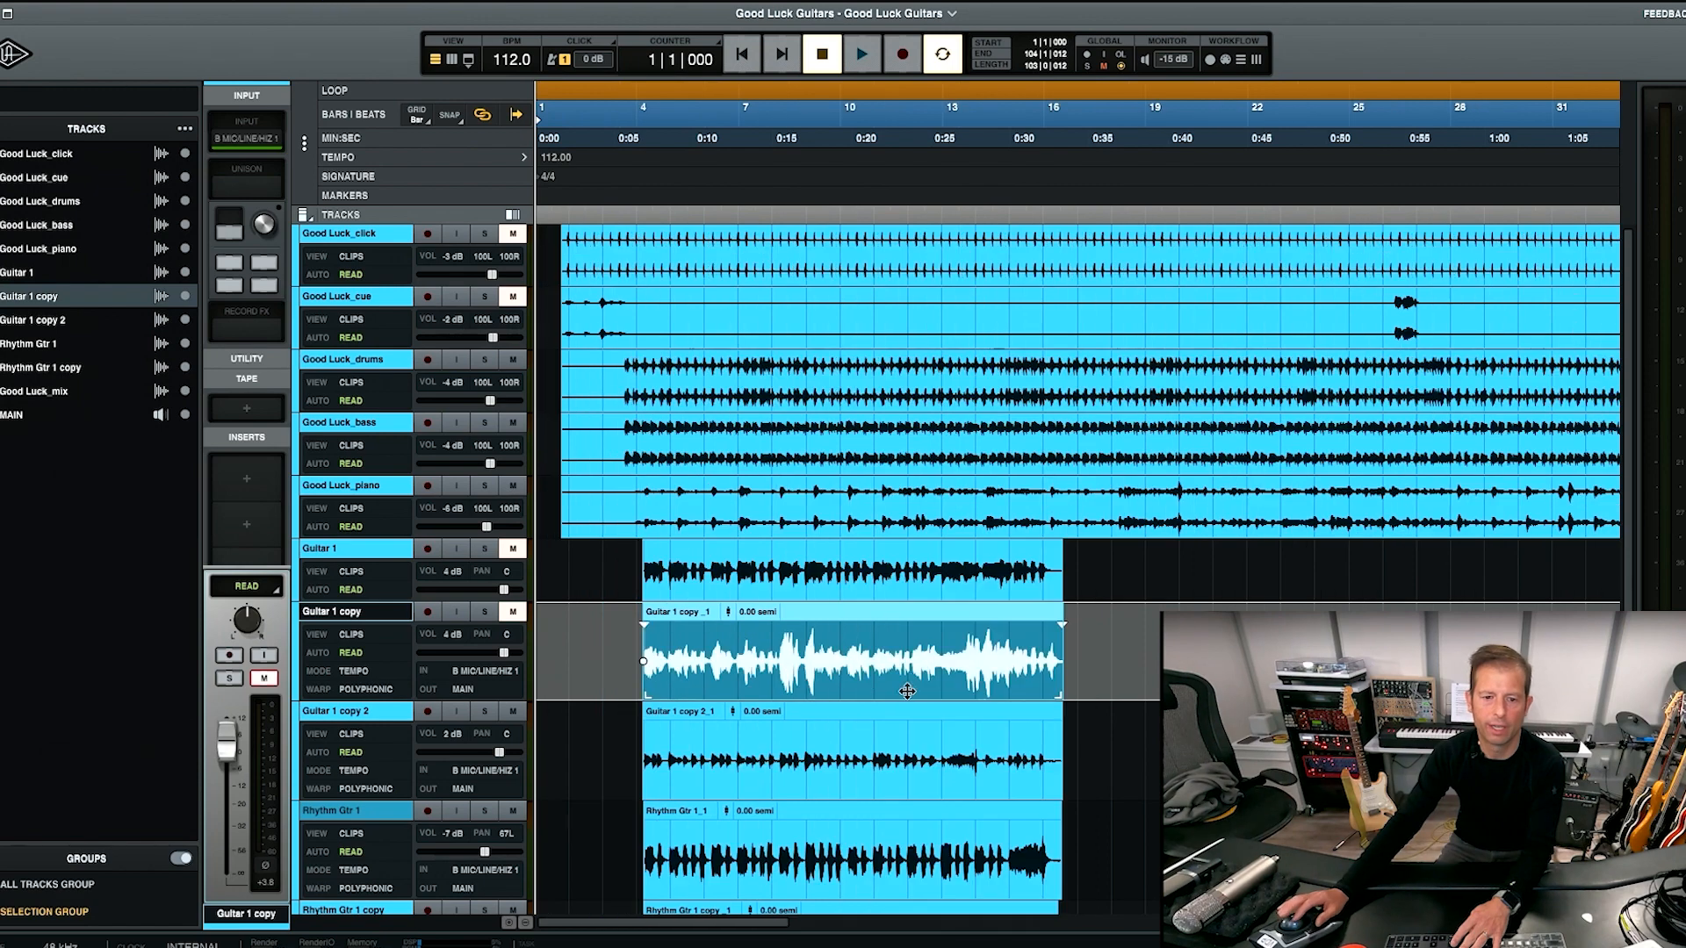
key("r")
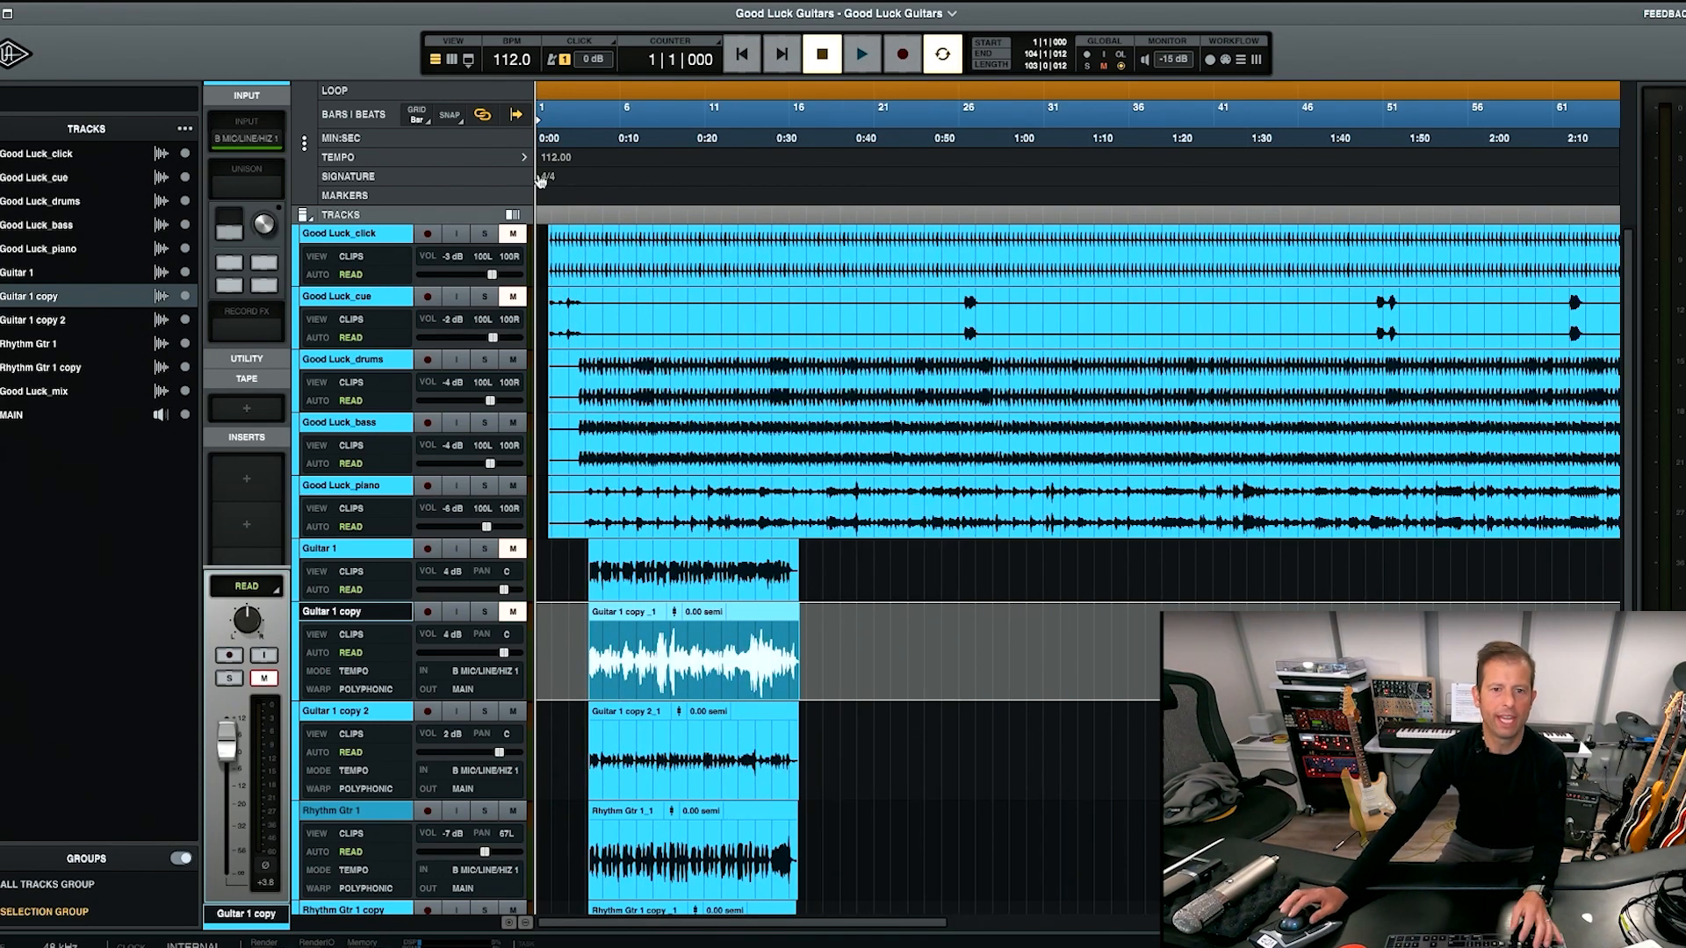
- Open the mixdown export settings for the session's MAIN output
left_click(37, 1)
mouse_move(84, 1)
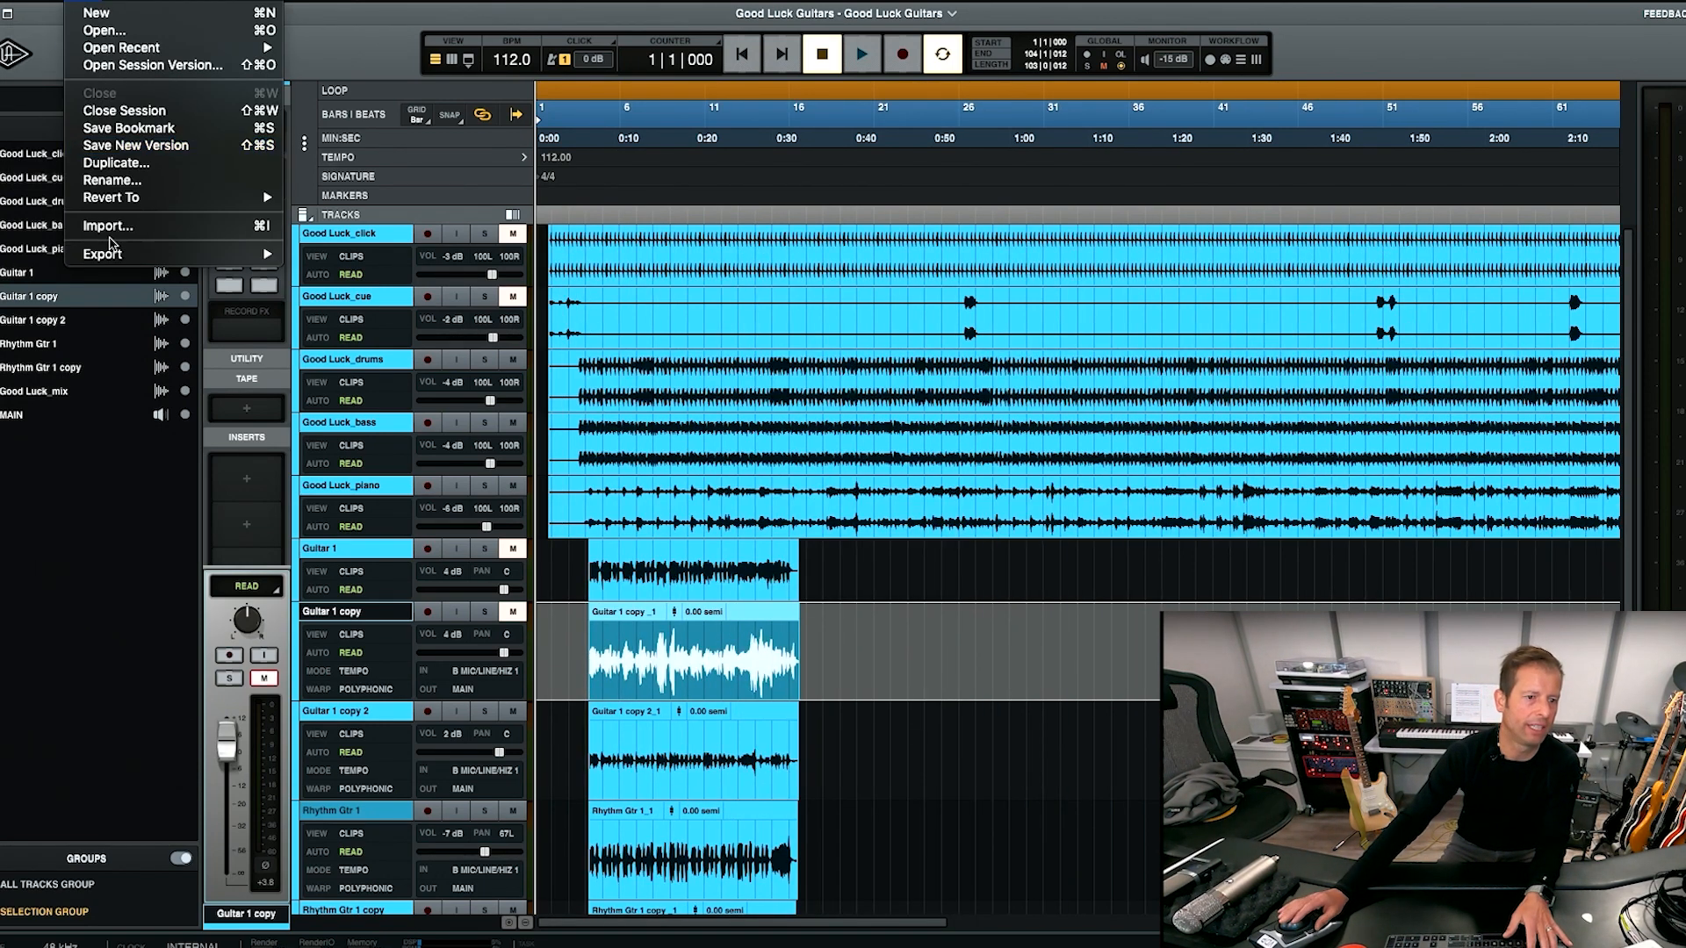
mouse_move(102, 254)
left_click(320, 253)
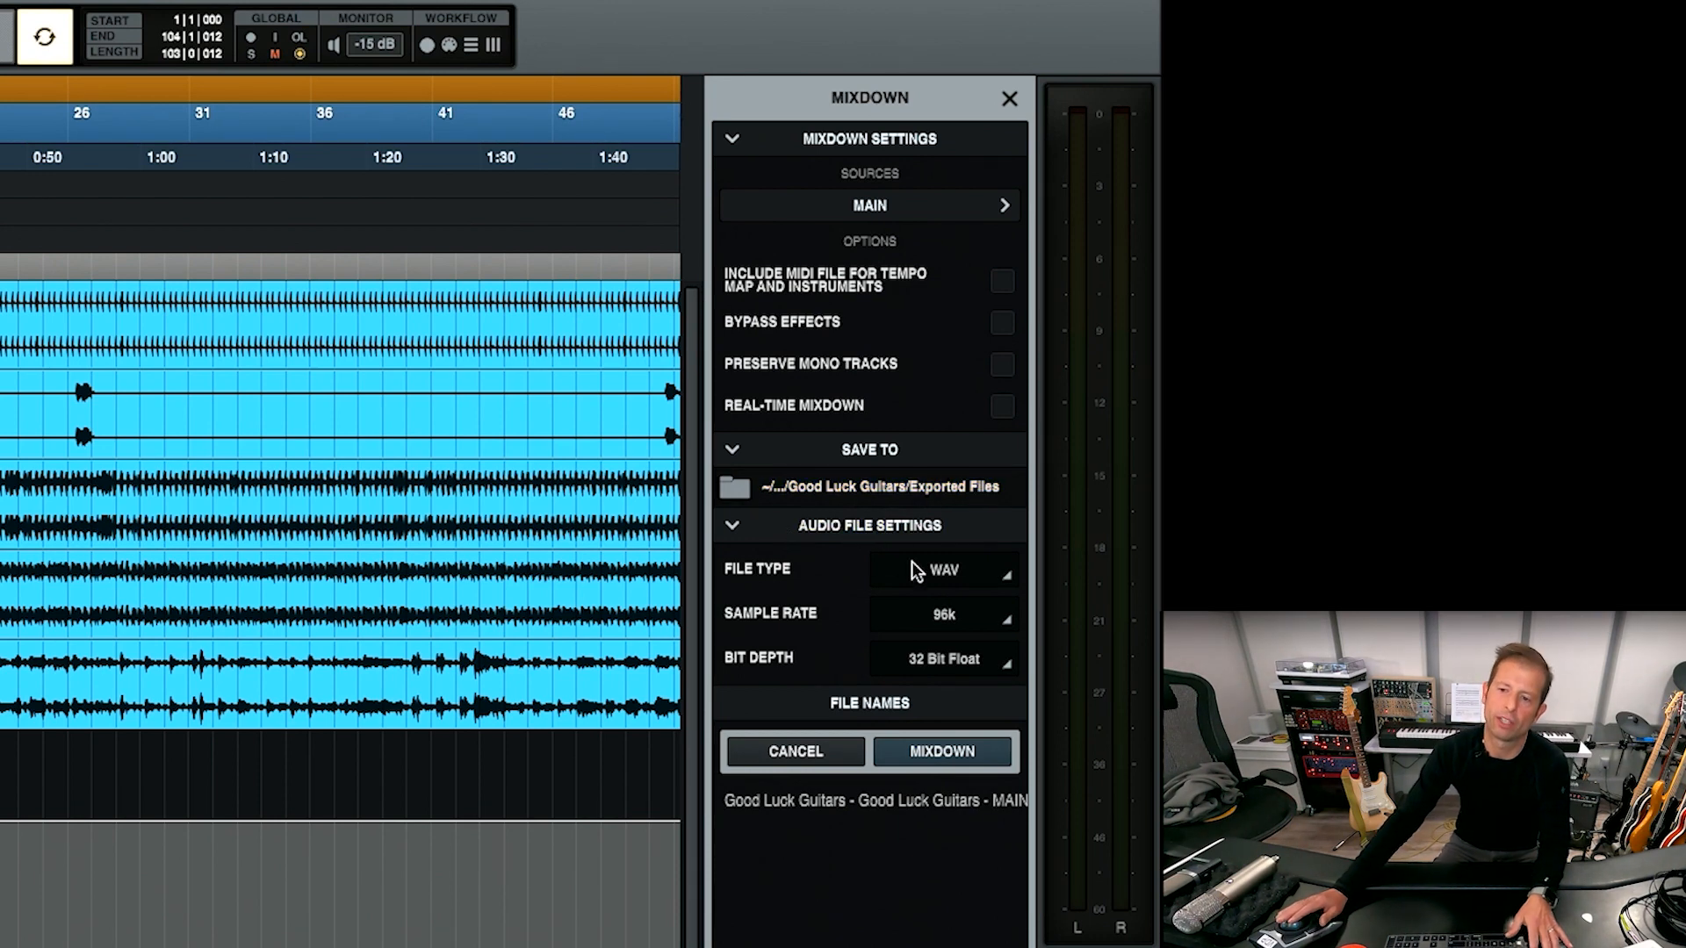
- Set the WAV mixdown to a 44.1k sample rate and a 24-bit depth
left_click(950, 625)
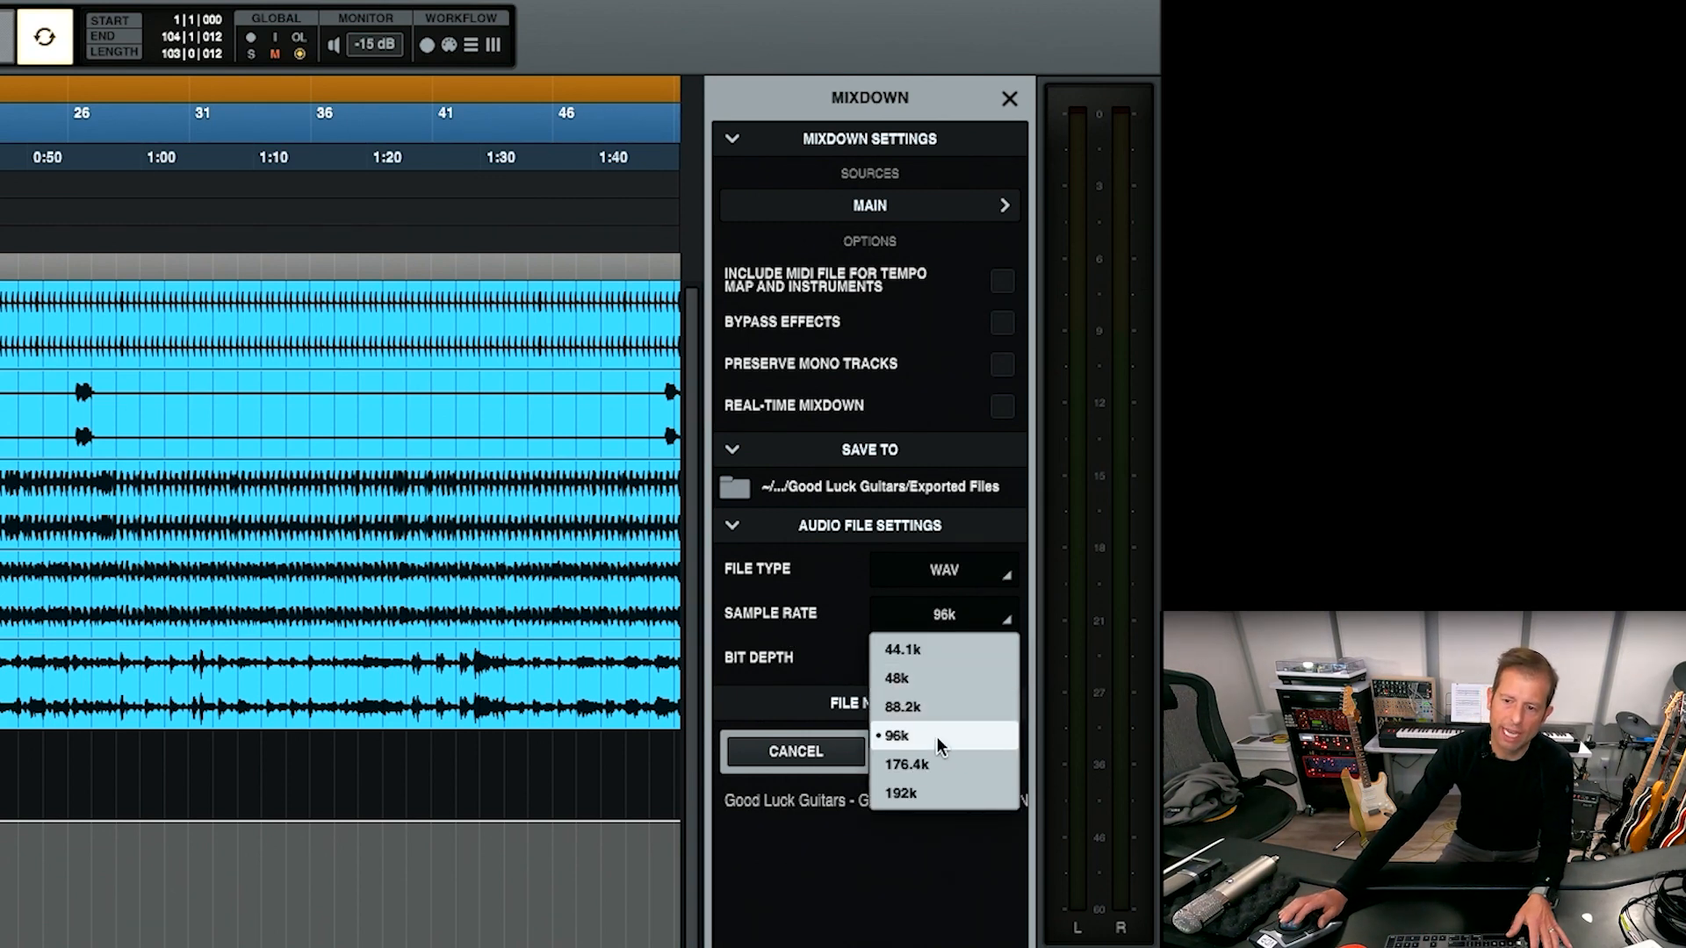
left_click(929, 646)
left_click(930, 651)
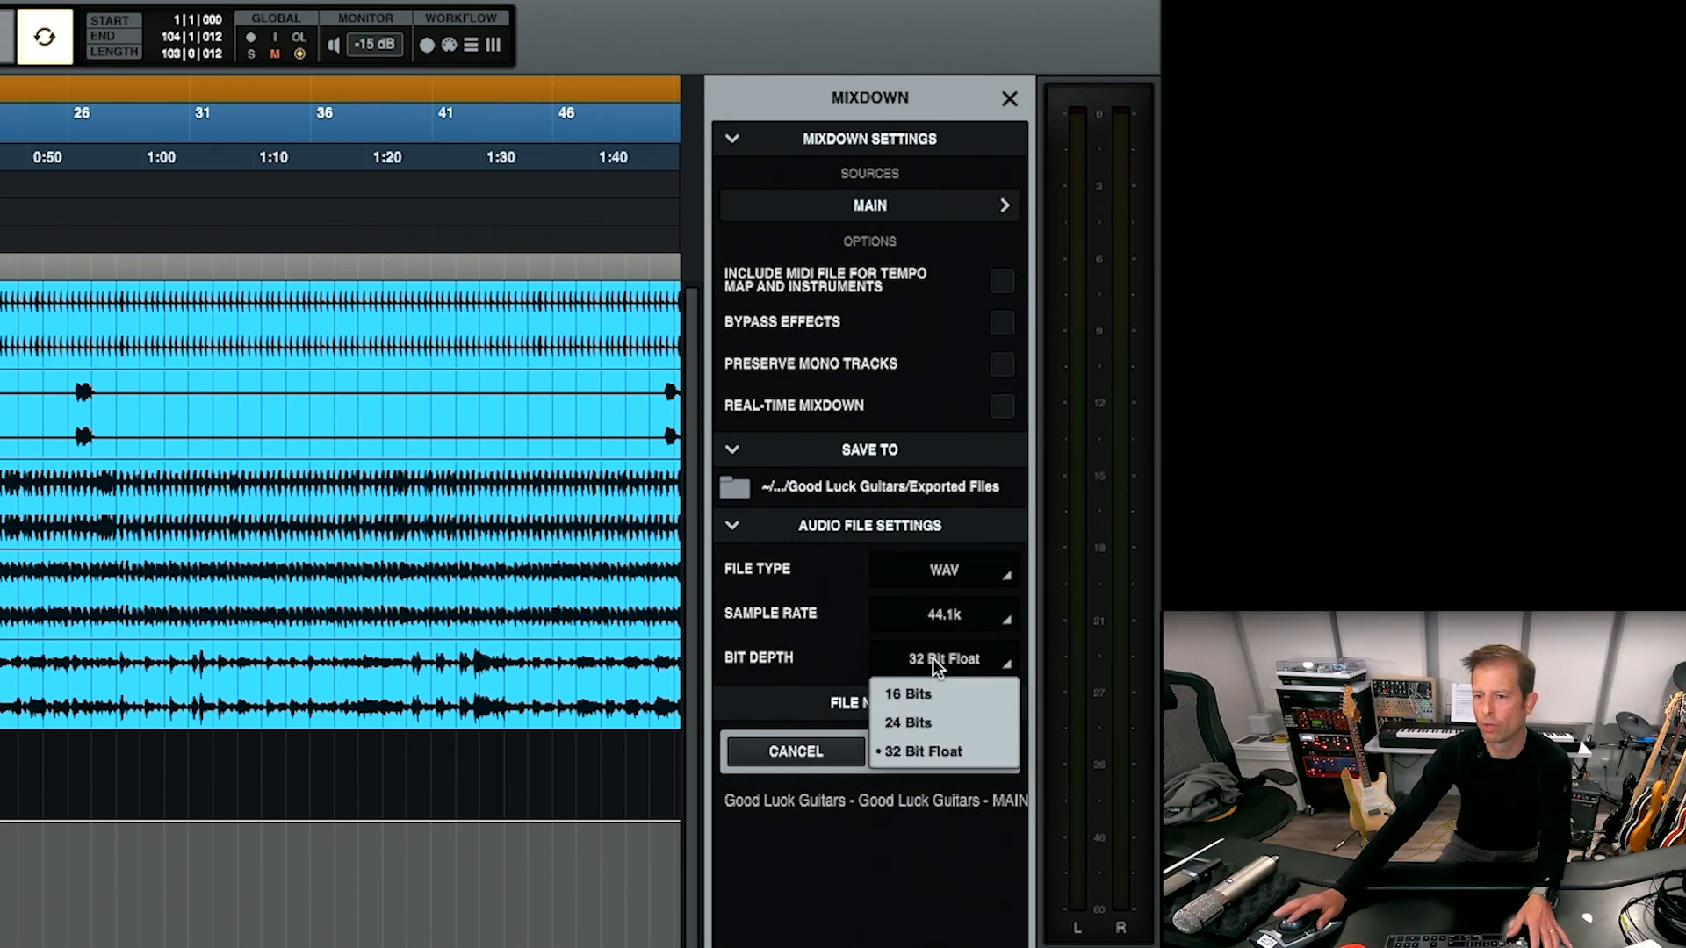
left_click(917, 722)
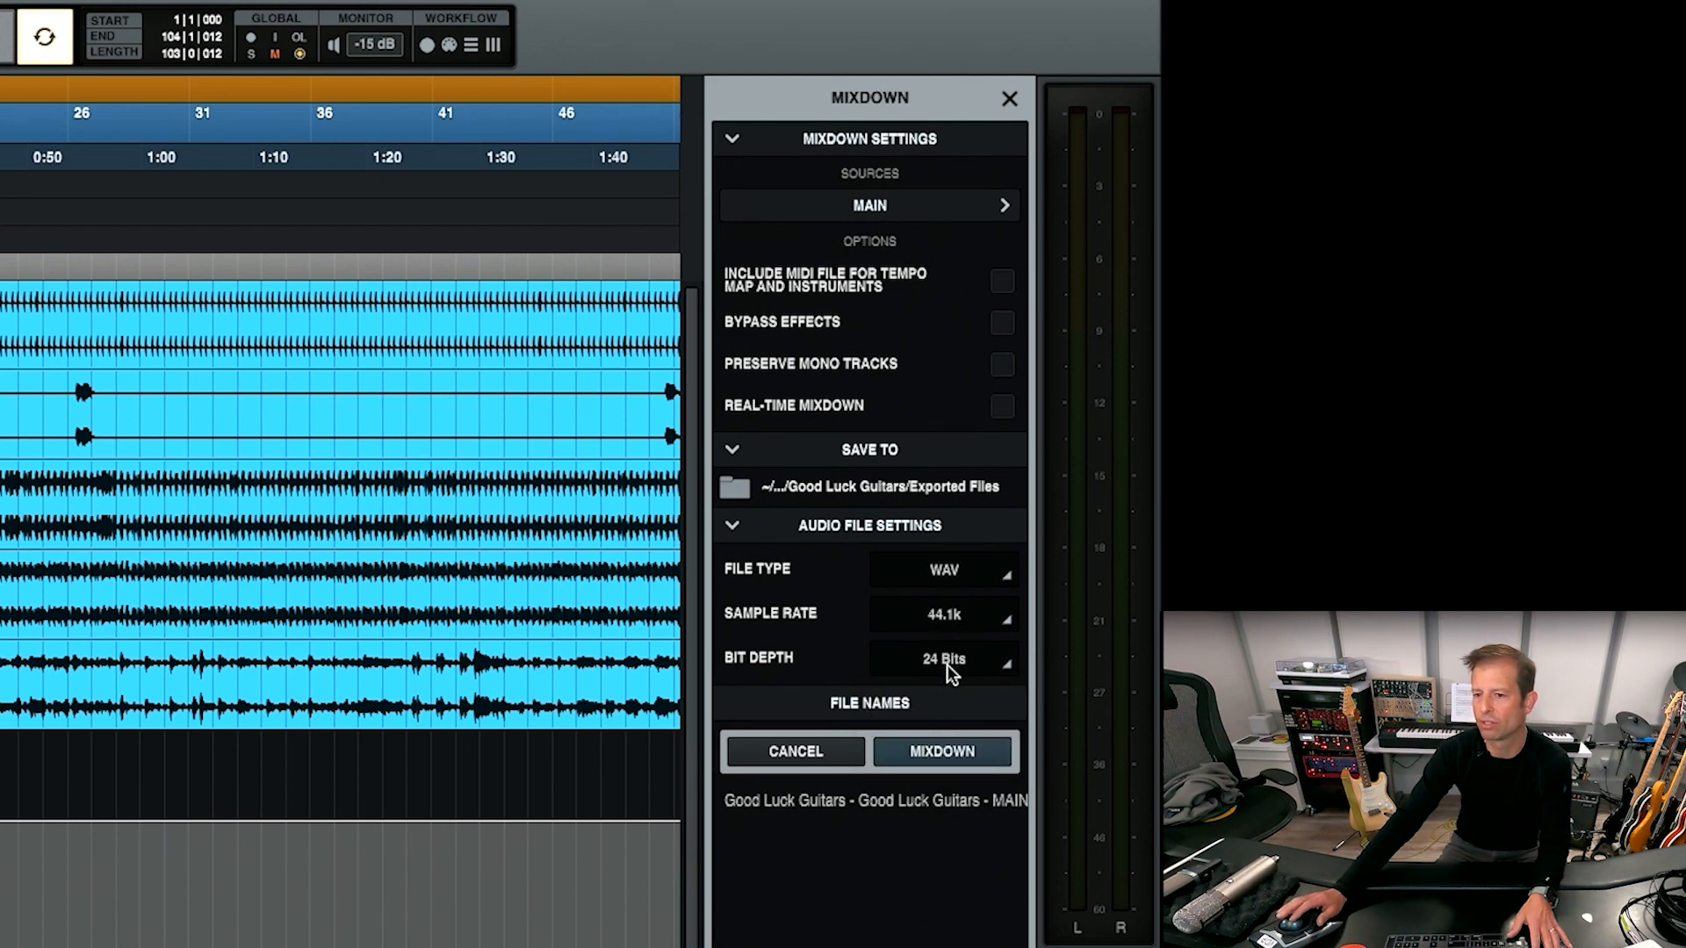
- Change the mixdown file type to MP3 with VBR encoding at Highest quality and run the mixdown
left_click(956, 558)
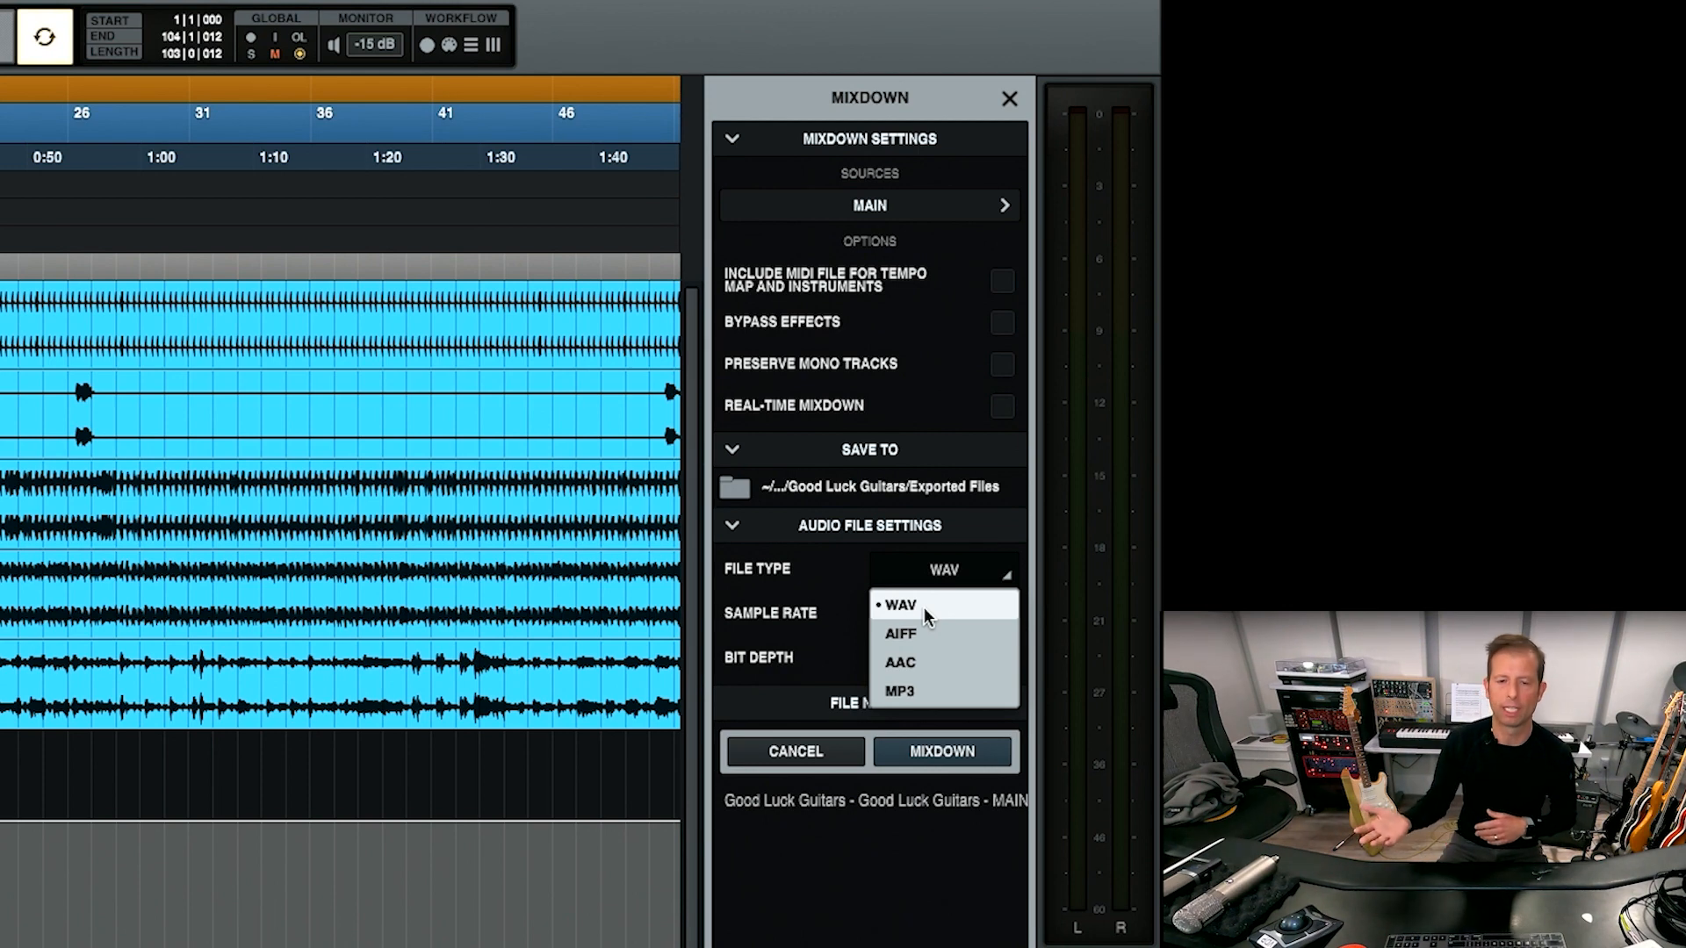
left_click(917, 693)
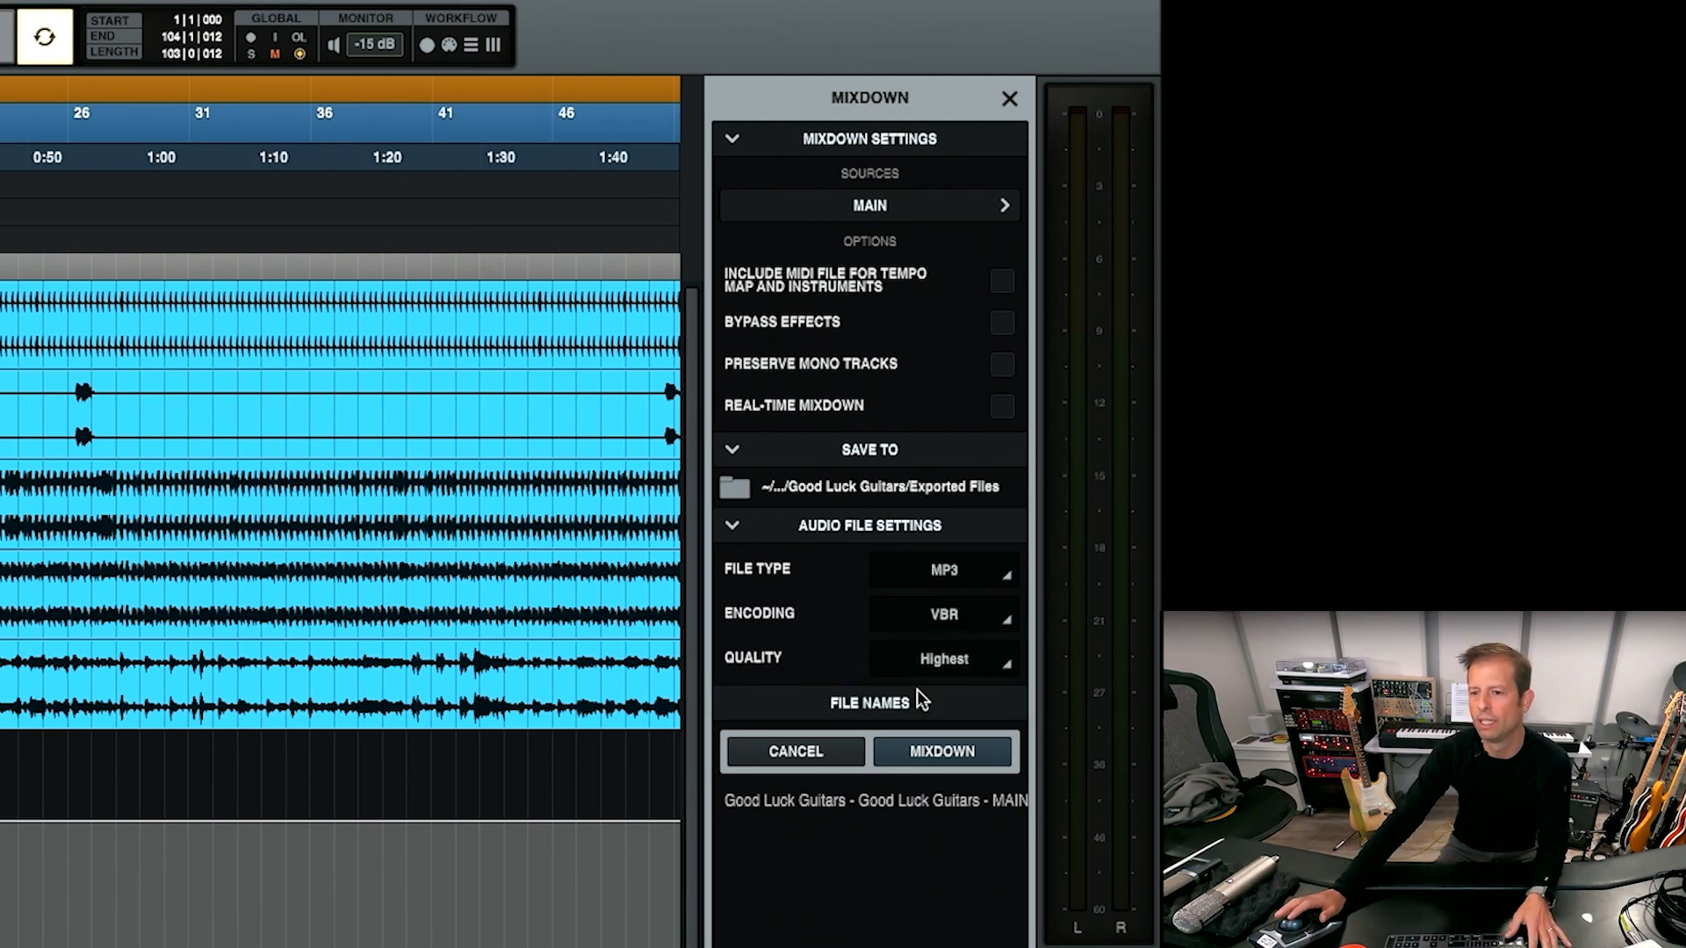
left_click(962, 614)
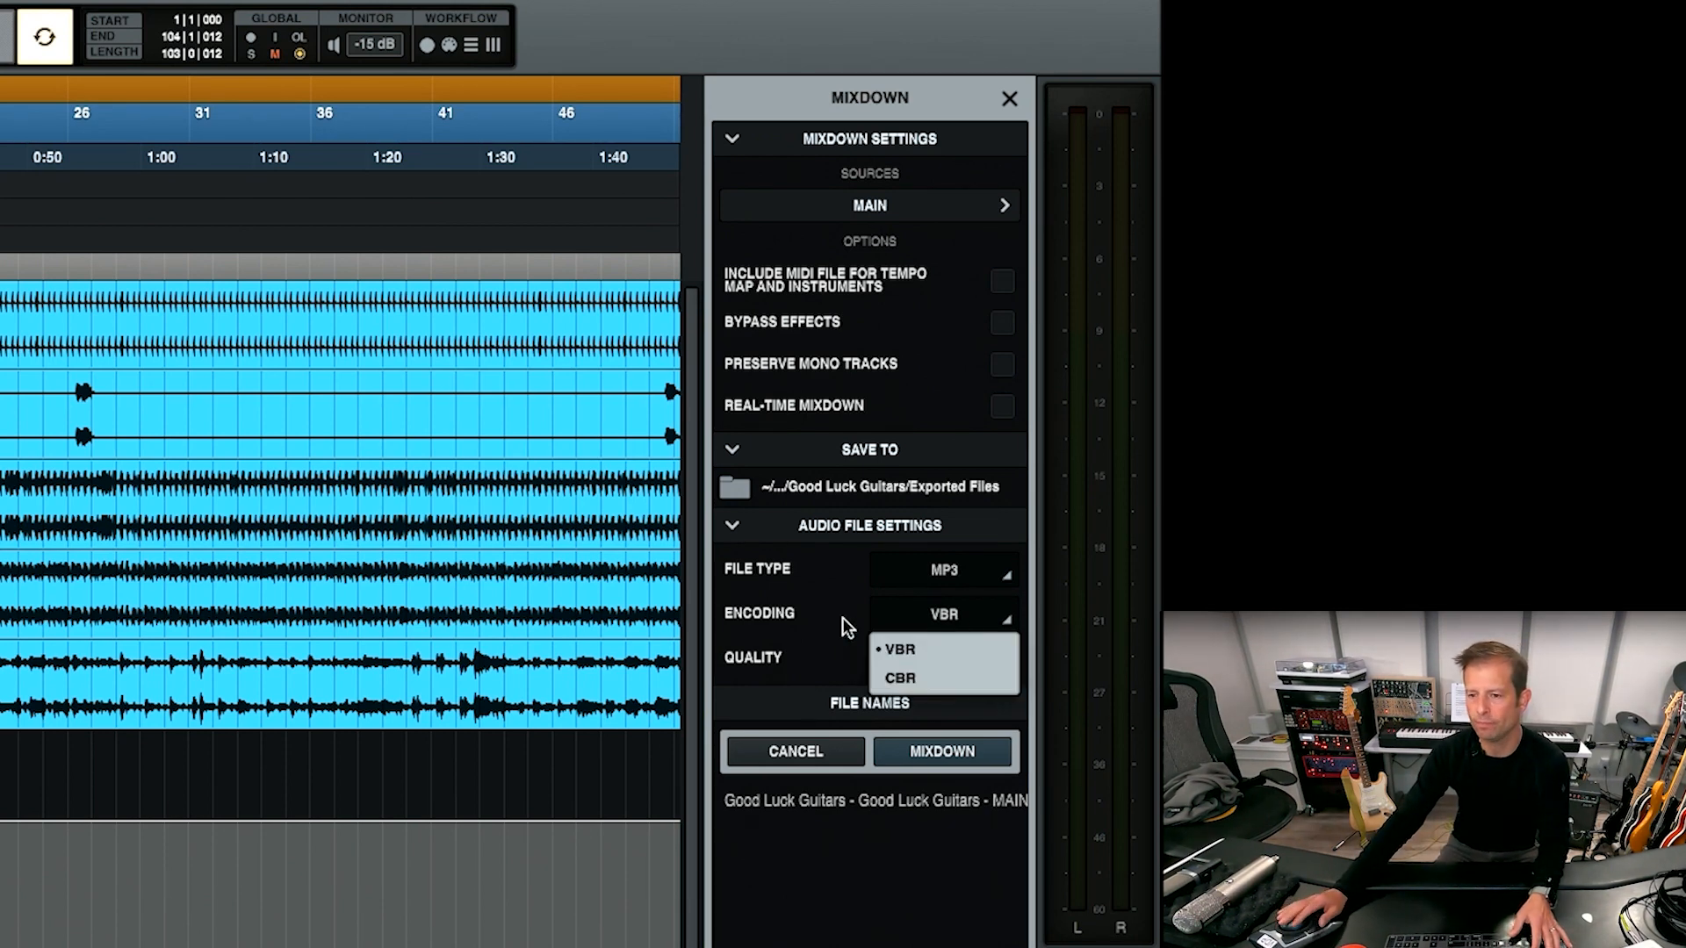
left_click(924, 619)
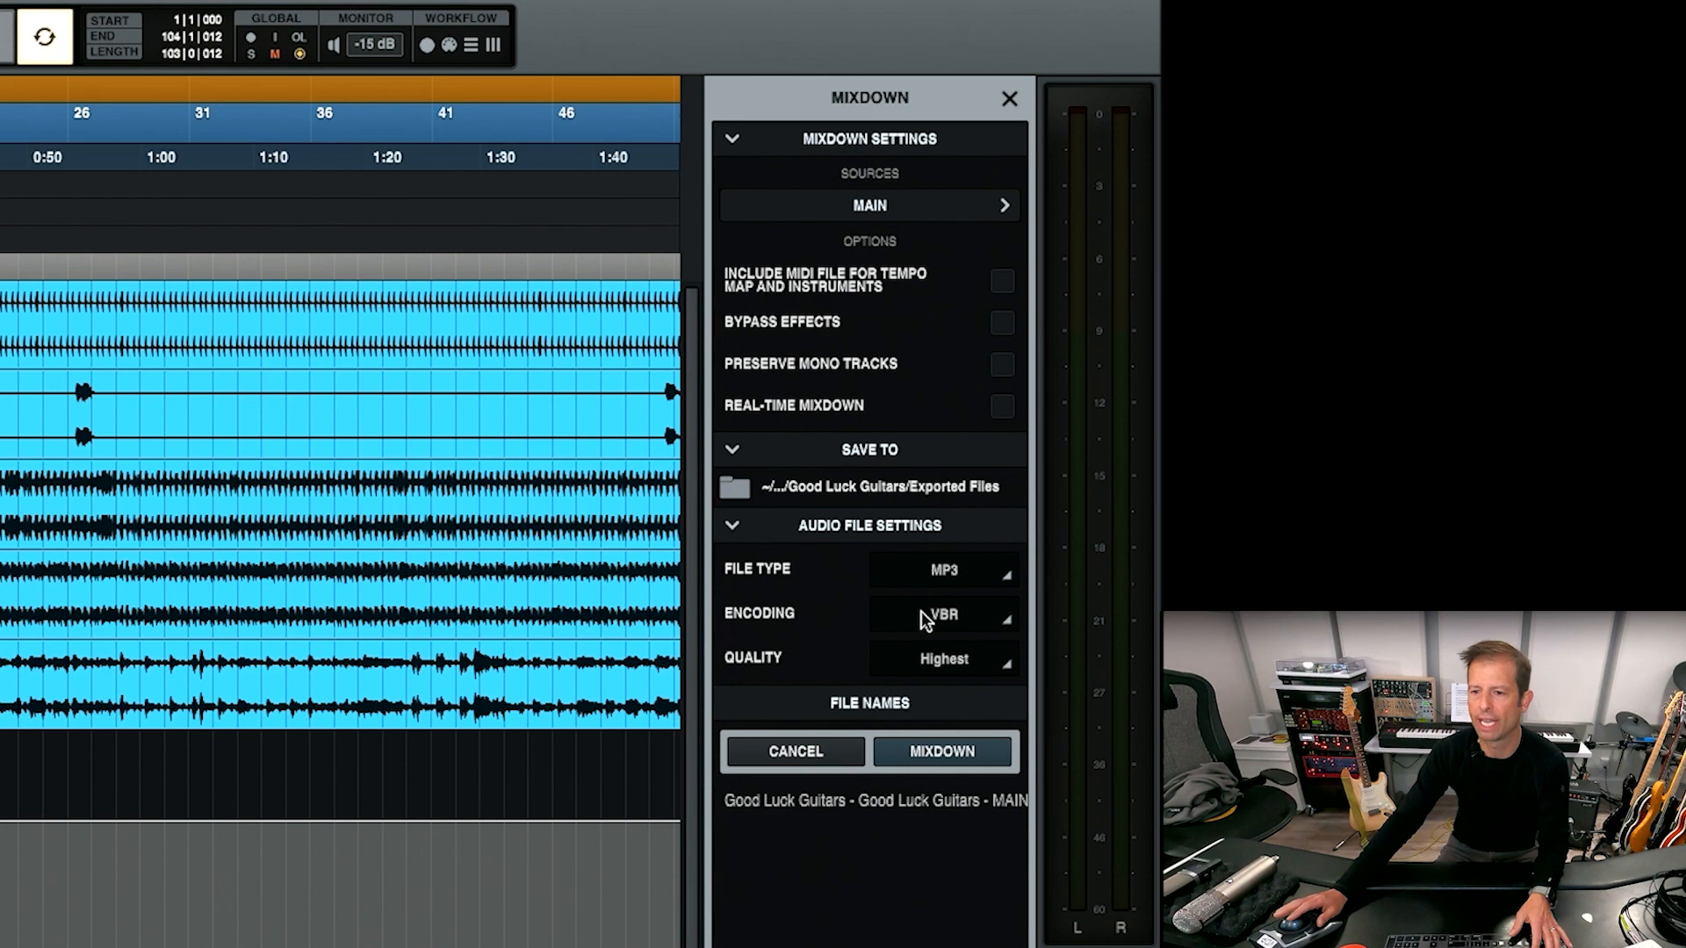
left_click(904, 658)
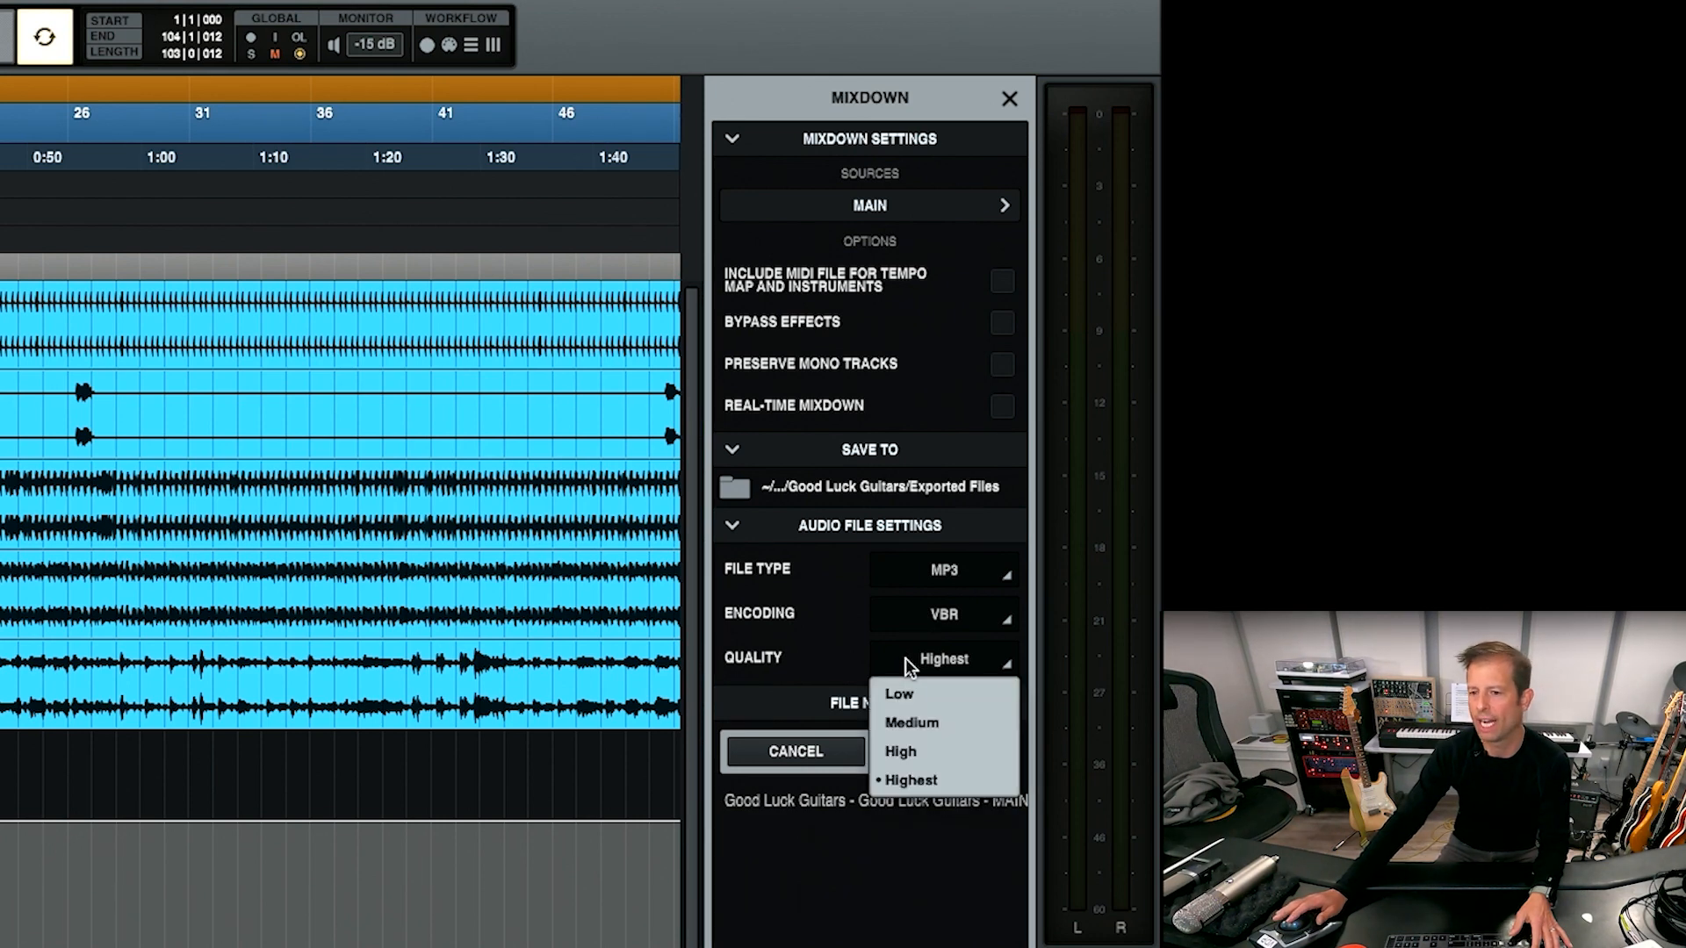
left_click(822, 687)
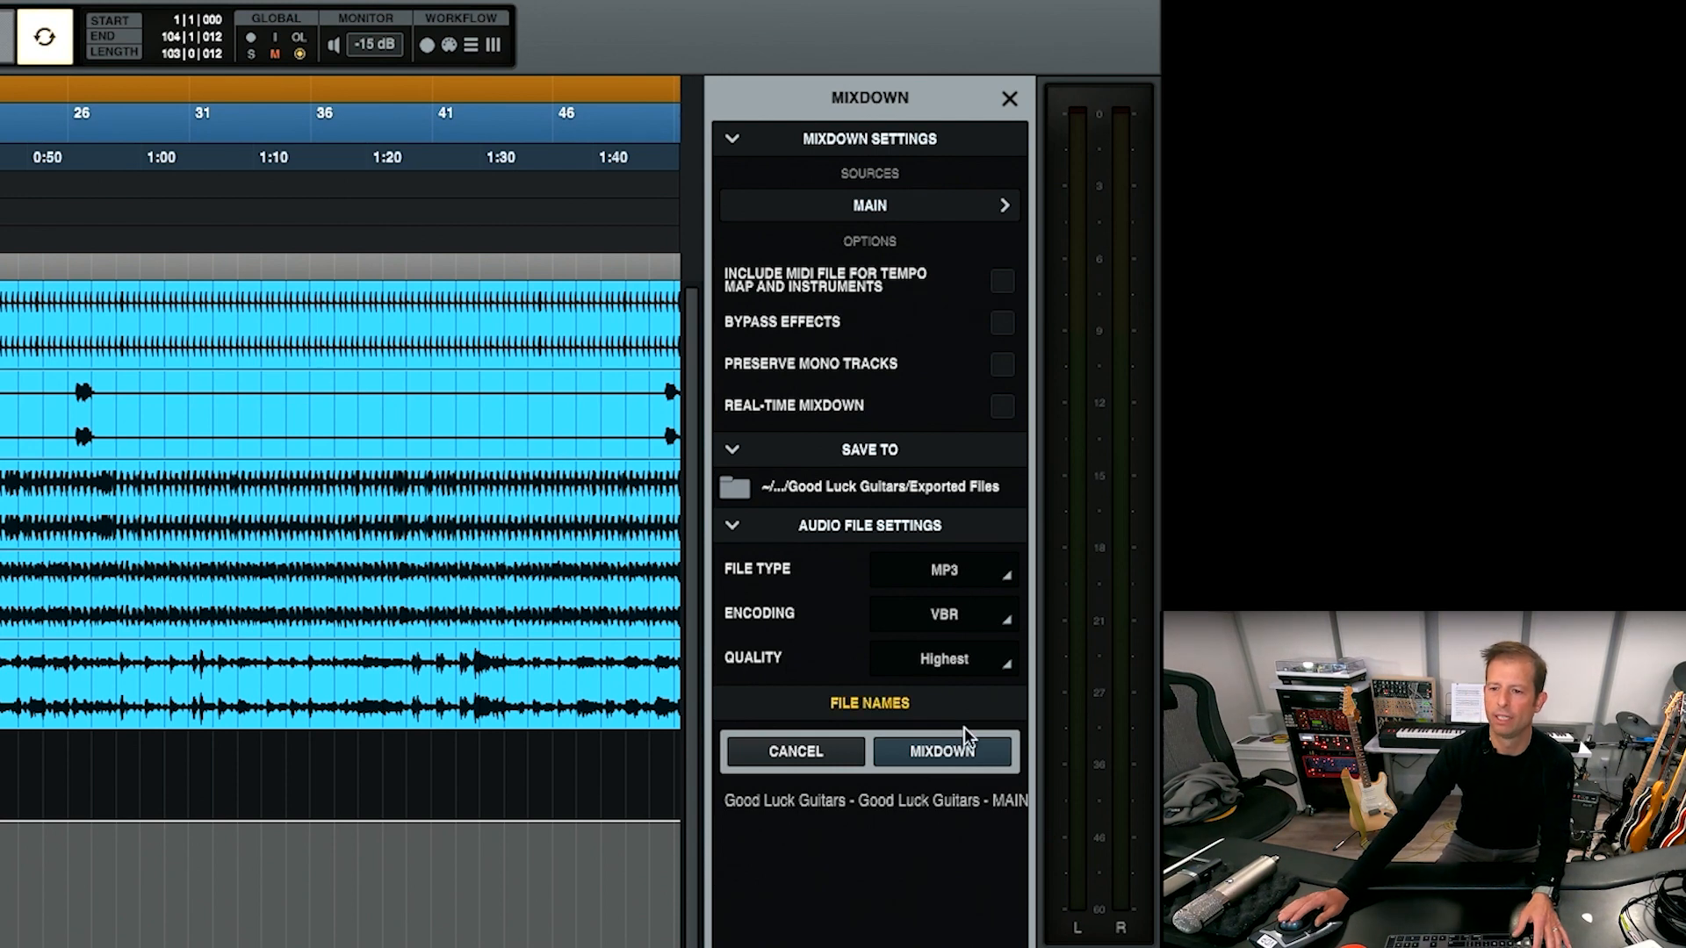
left_click(956, 753)
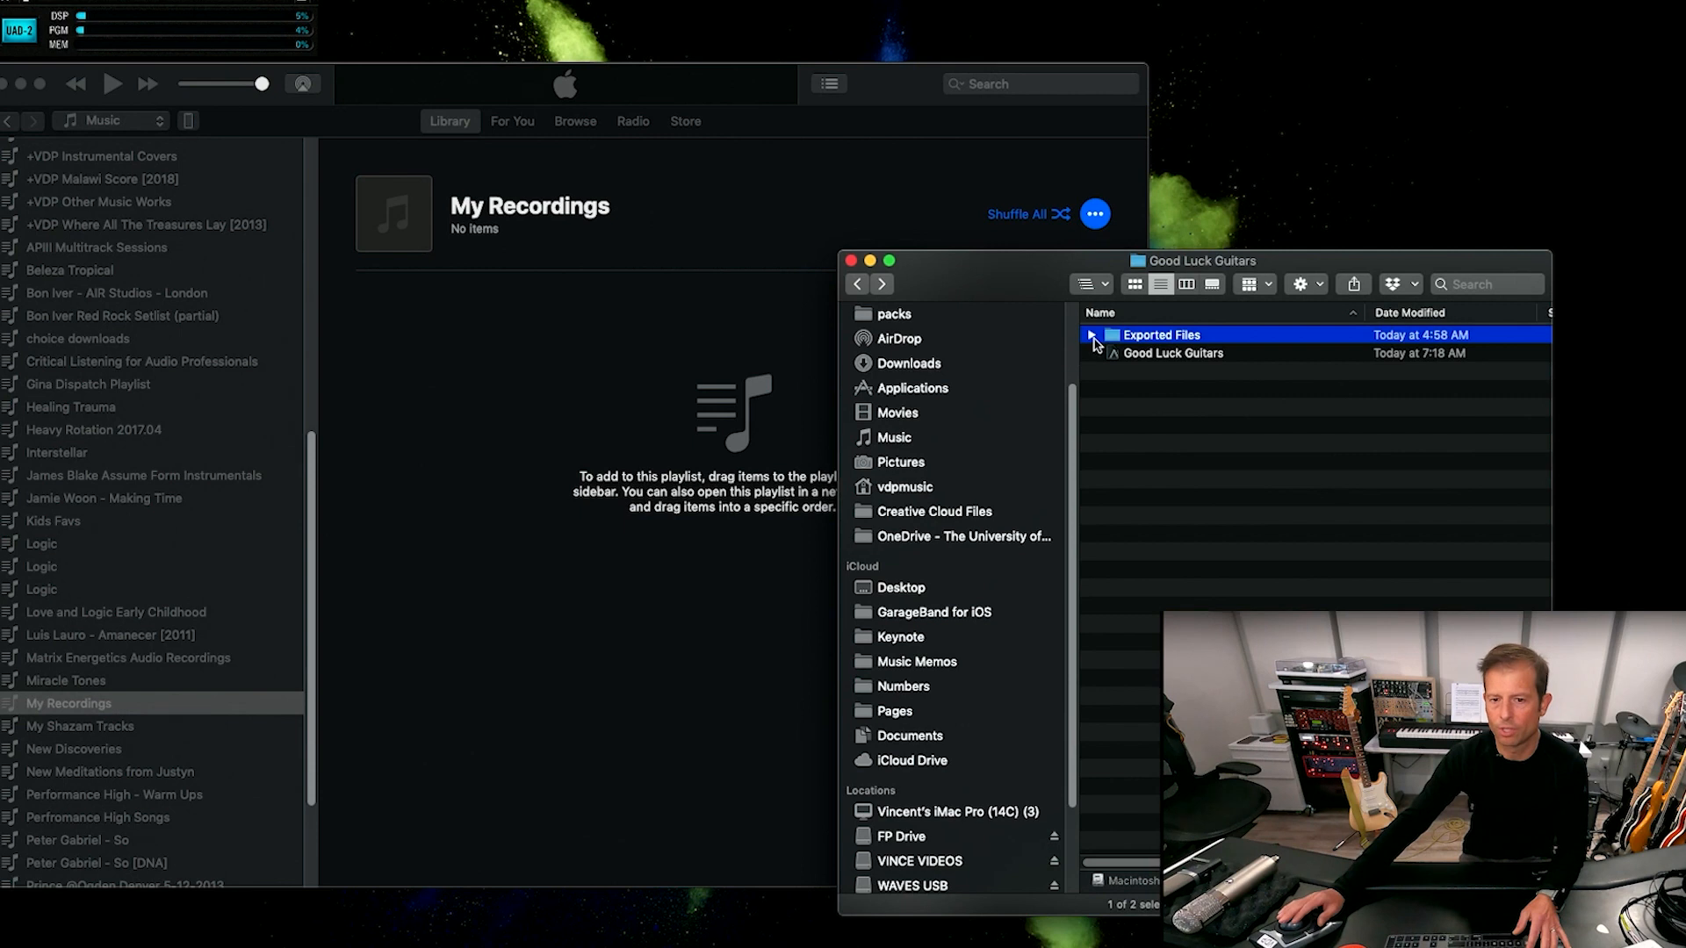
- In Finder's Exported Files folder, rename the exported mixdown as Good Luck Guitars - Mix 1 MAIN.mp3
left_click(1092, 335)
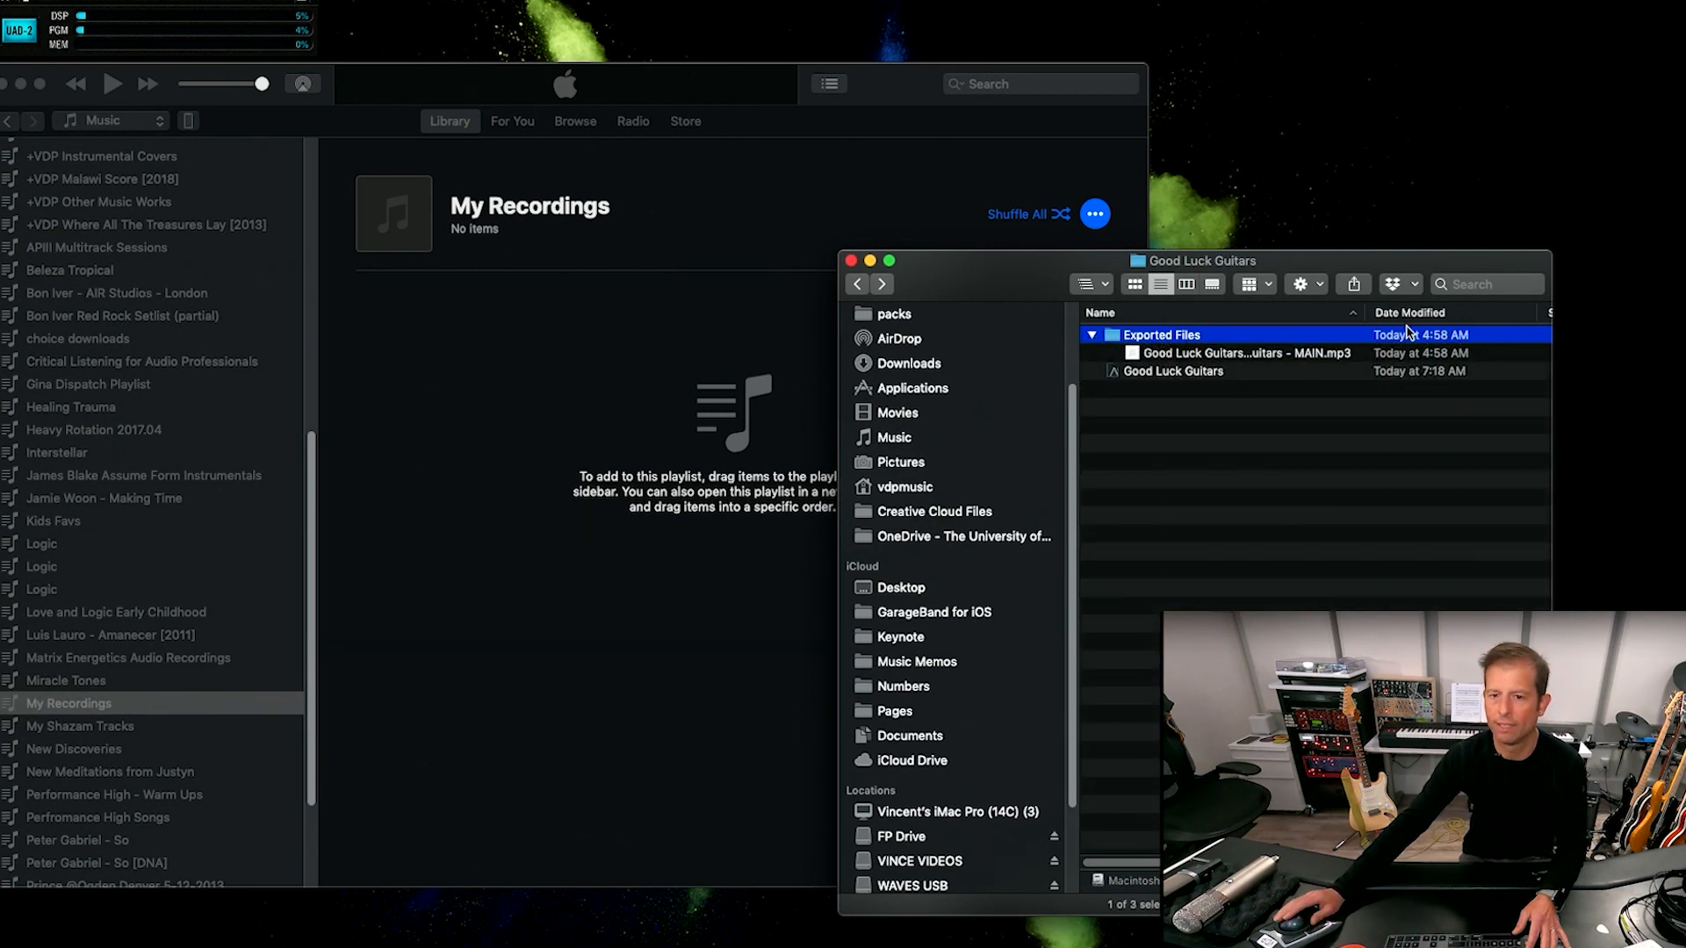
left_click_drag(1367, 314, 1433, 315)
left_click(1324, 354)
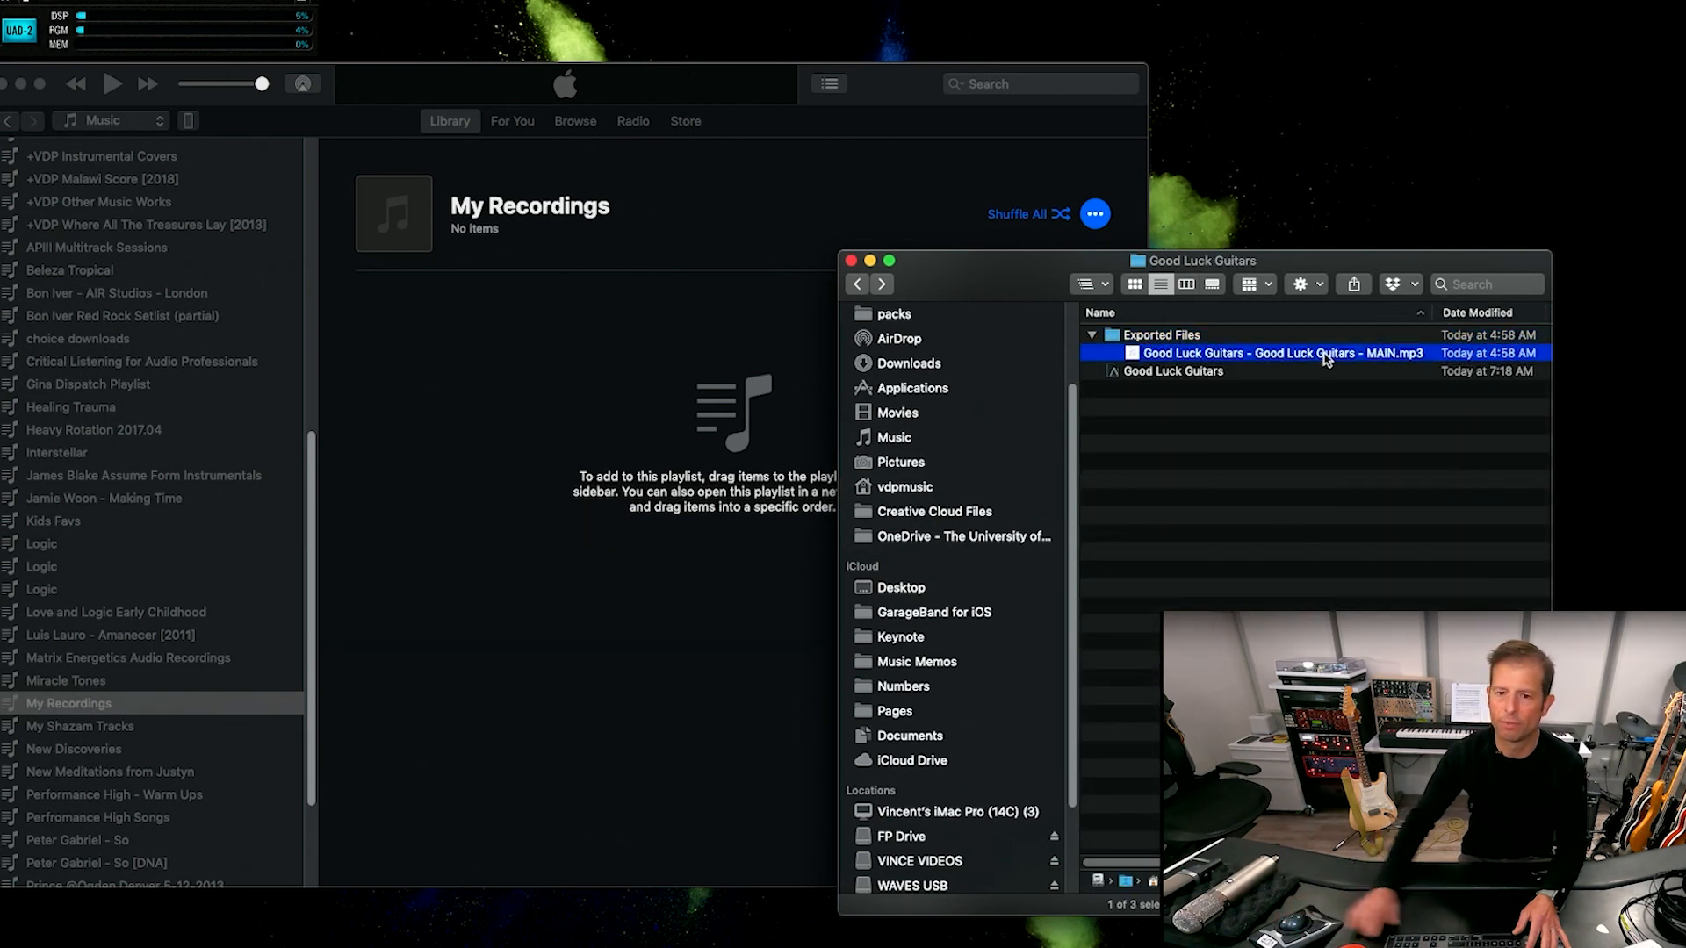
left_click(1396, 354)
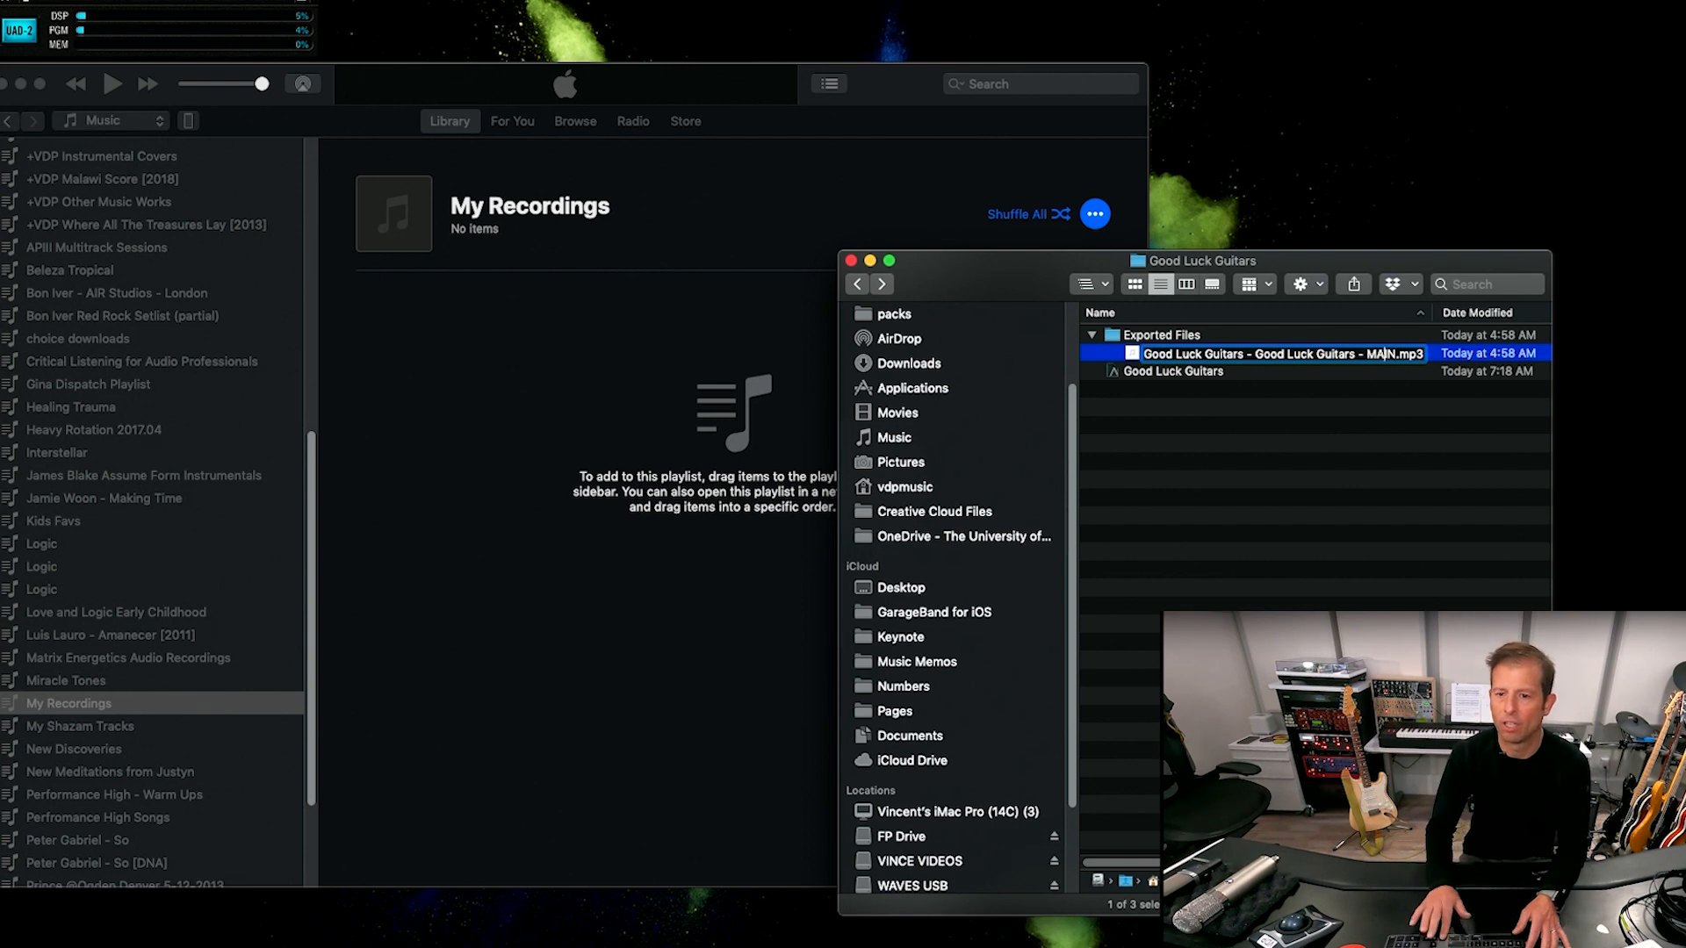
key("BackSpace")
key("BackSpace")
key("BackSpace")
key("BackSpace")
key("BackSpace")
key("BackSpace")
key("BackSpace")
key("BackSpace")
key("BackSpace")
key("BackSpace")
key("BackSpace")
key("BackSpace")
key("BackSpace")
key("BackSpace")
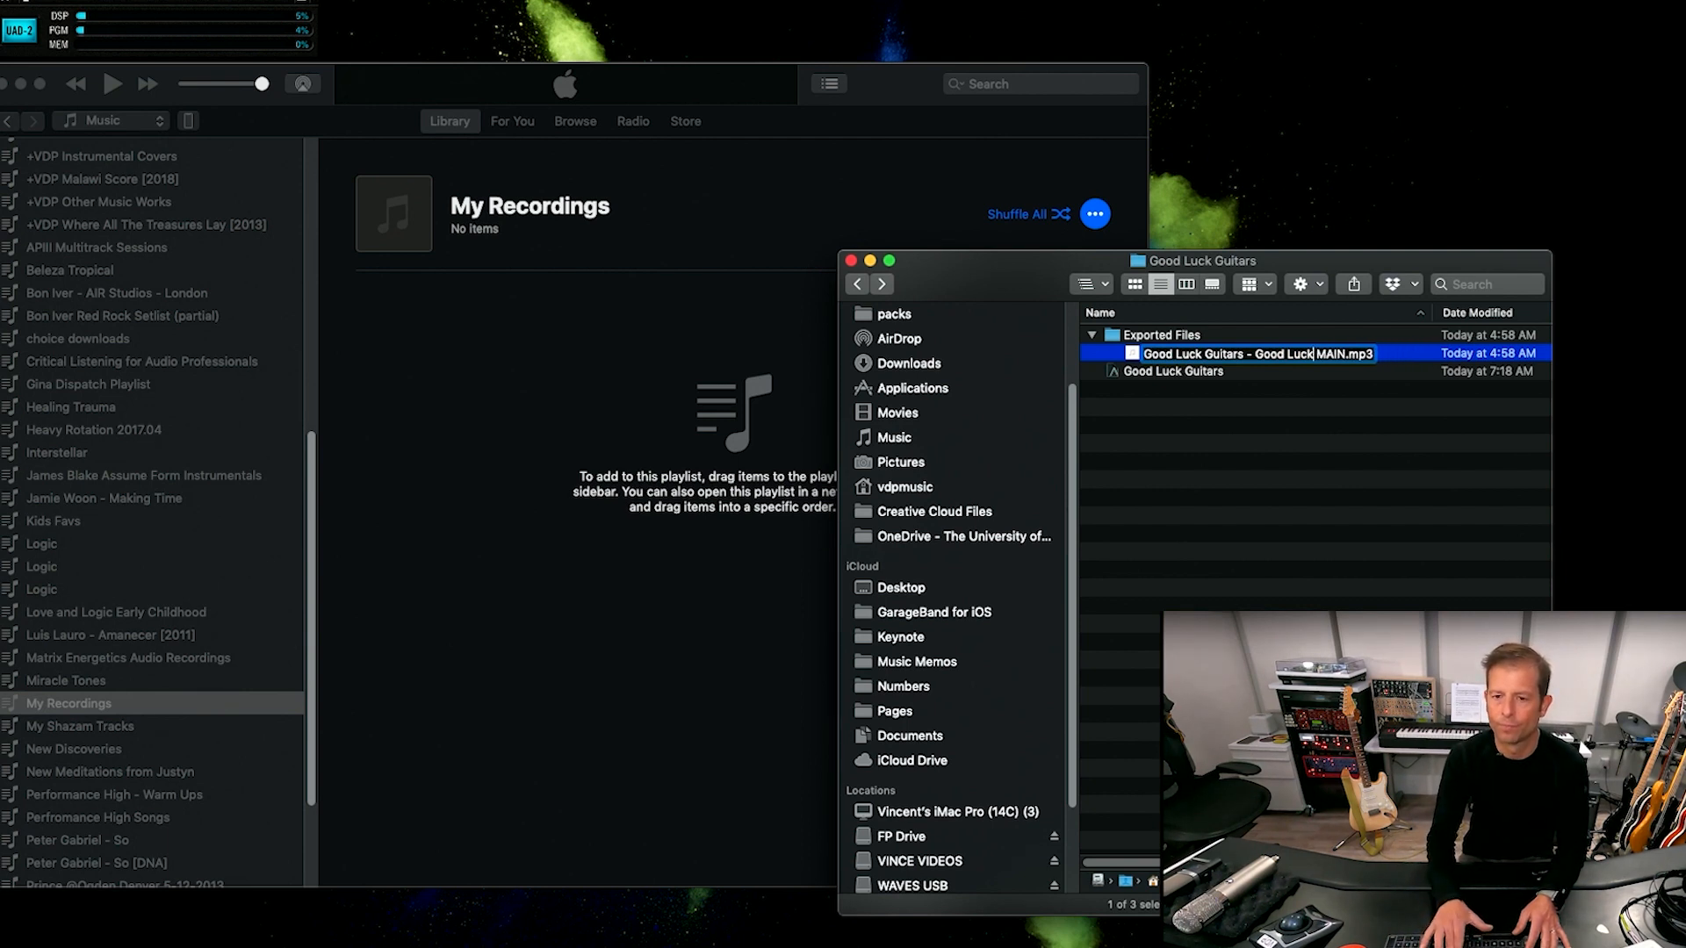
key("BackSpace")
key("BackSpace")
key("BackSpace")
key("BackSpace")
key("BackSpace")
key("BackSpace")
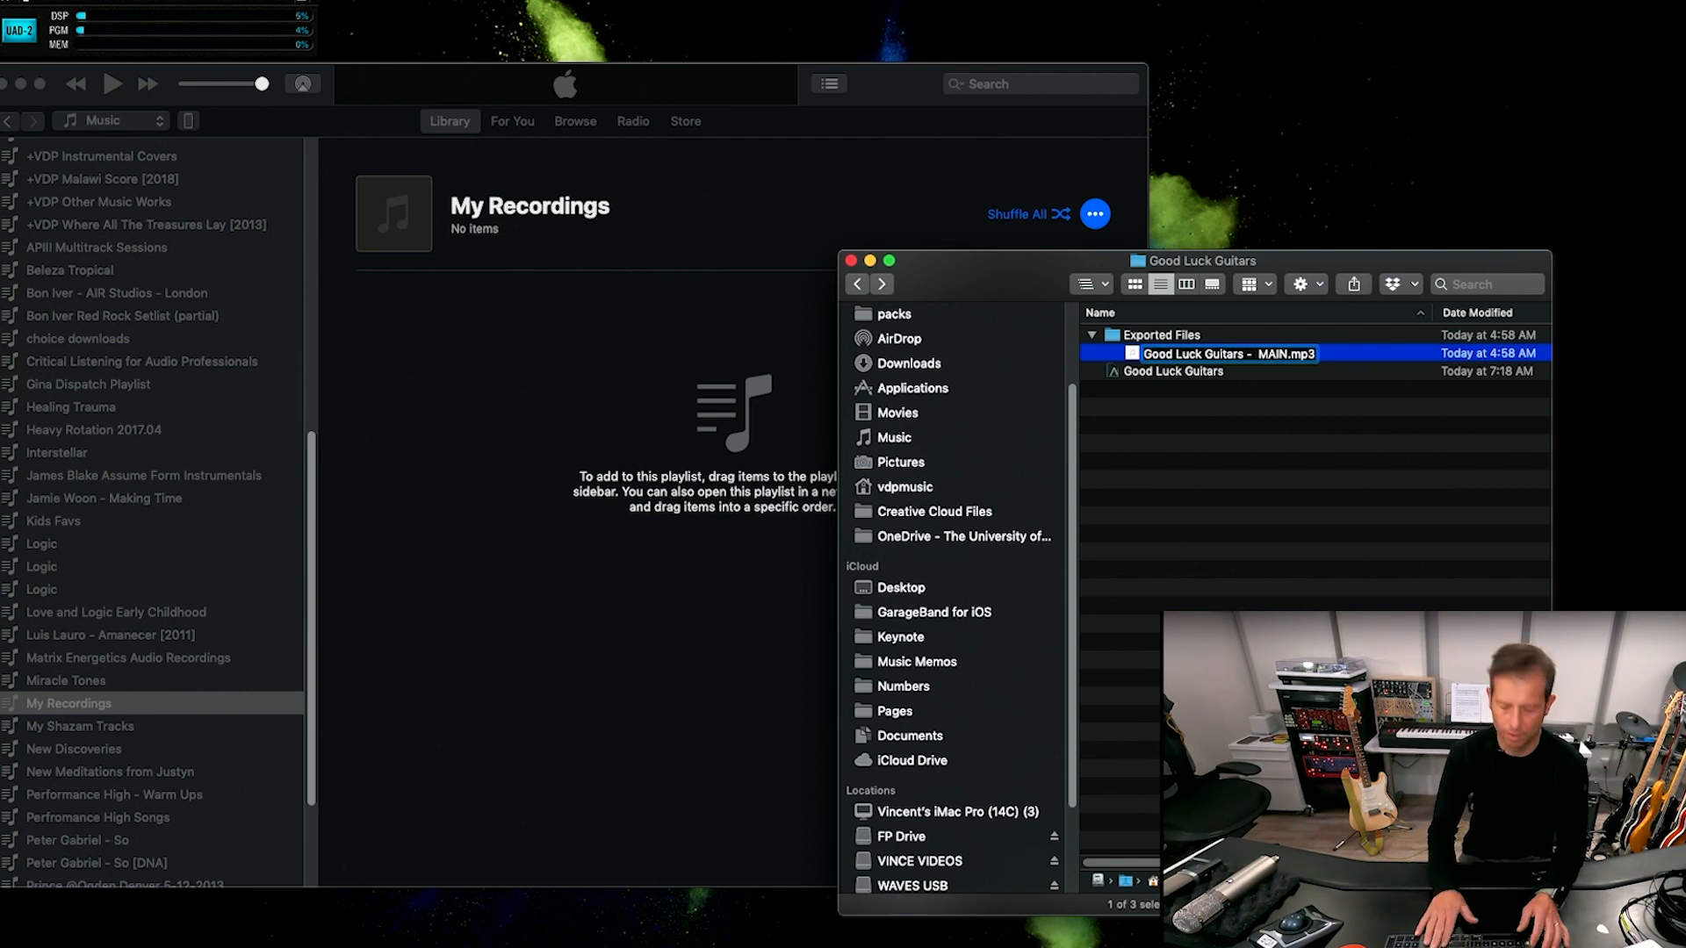
type("Mix 1")
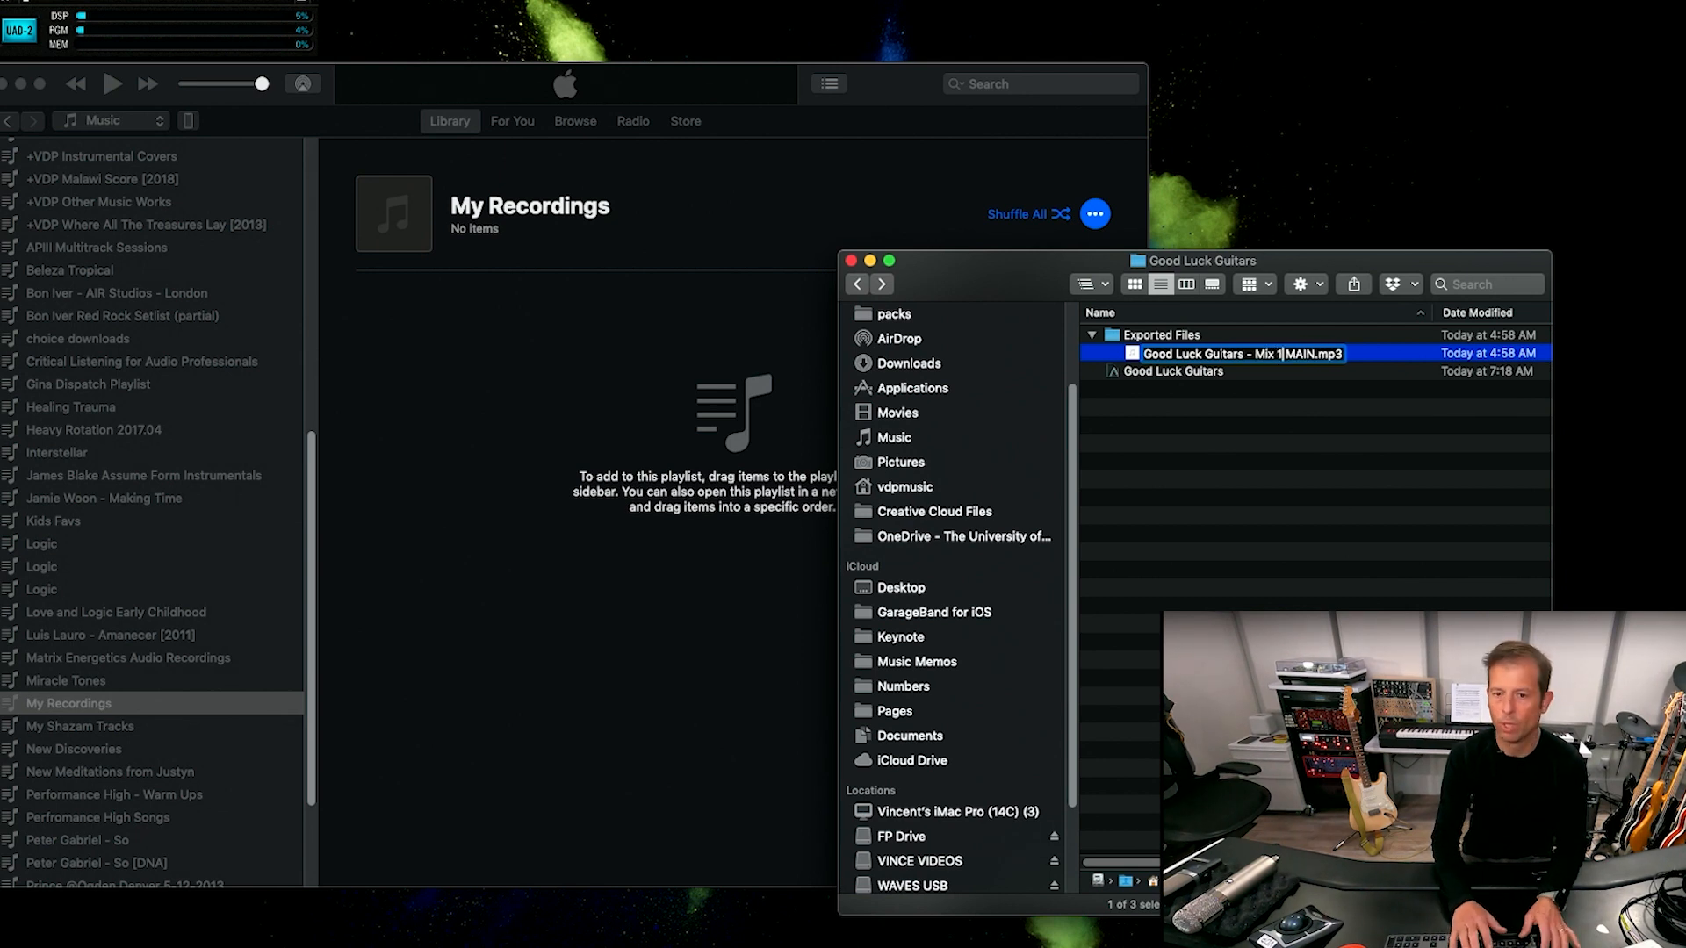
- Add the renamed MP3 to the My Recordings playlist in iTunes and play it from about 0:14
left_click_drag(1141, 354, 572, 435)
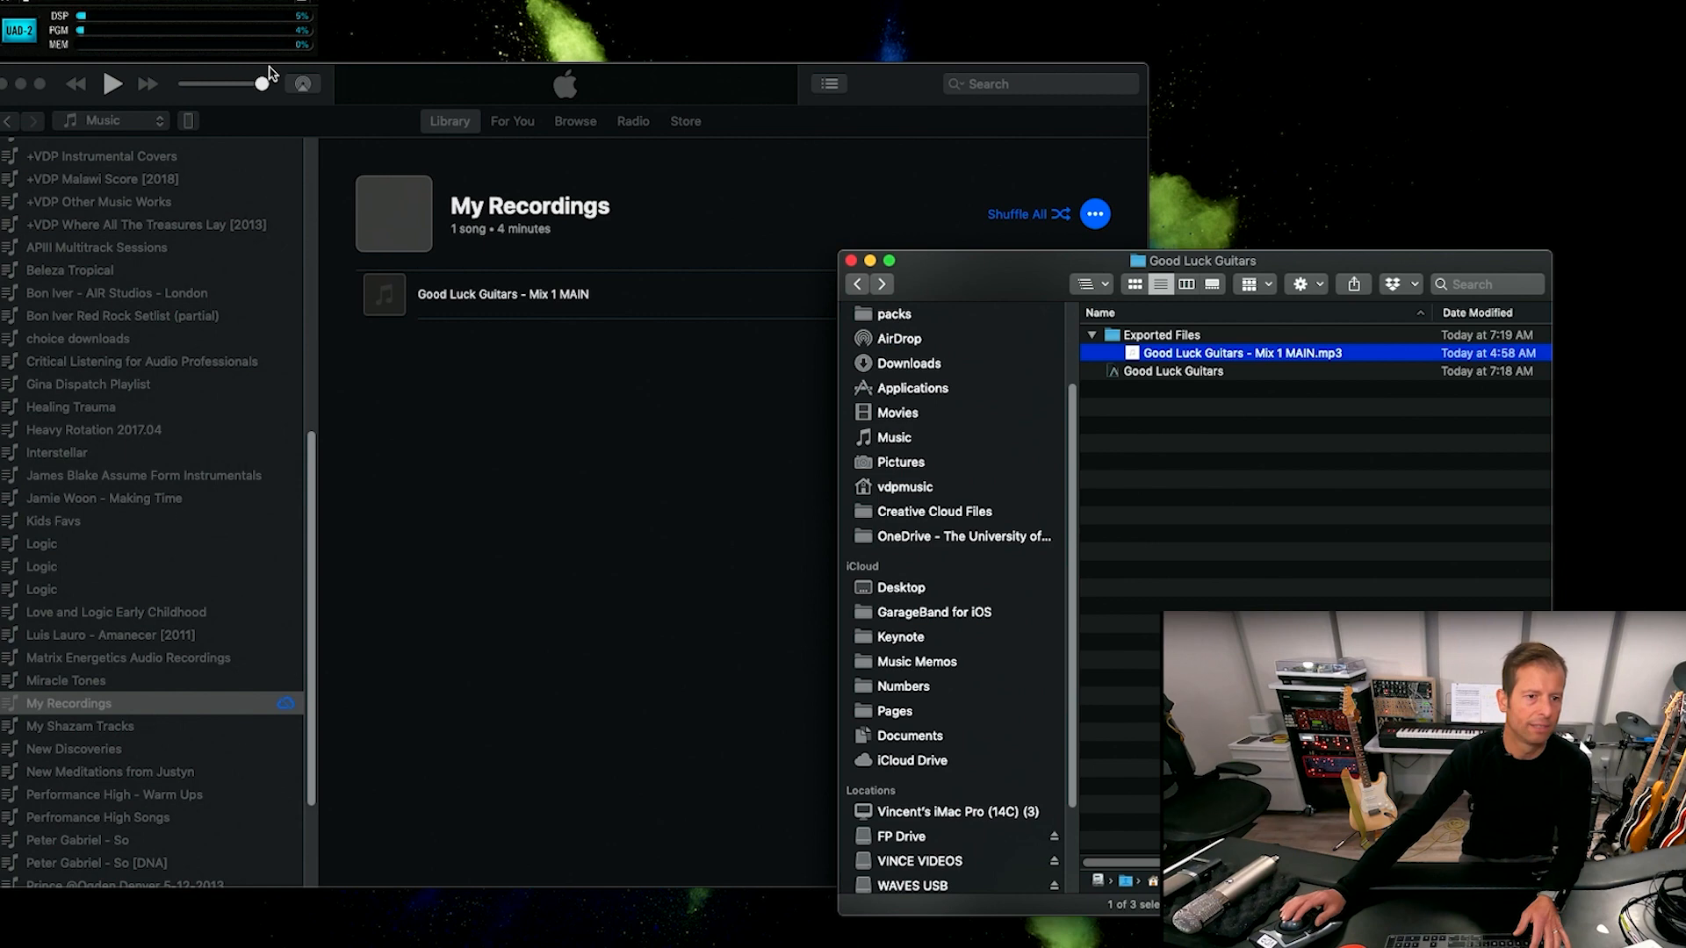
left_click(270, 73)
mouse_move(403, 303)
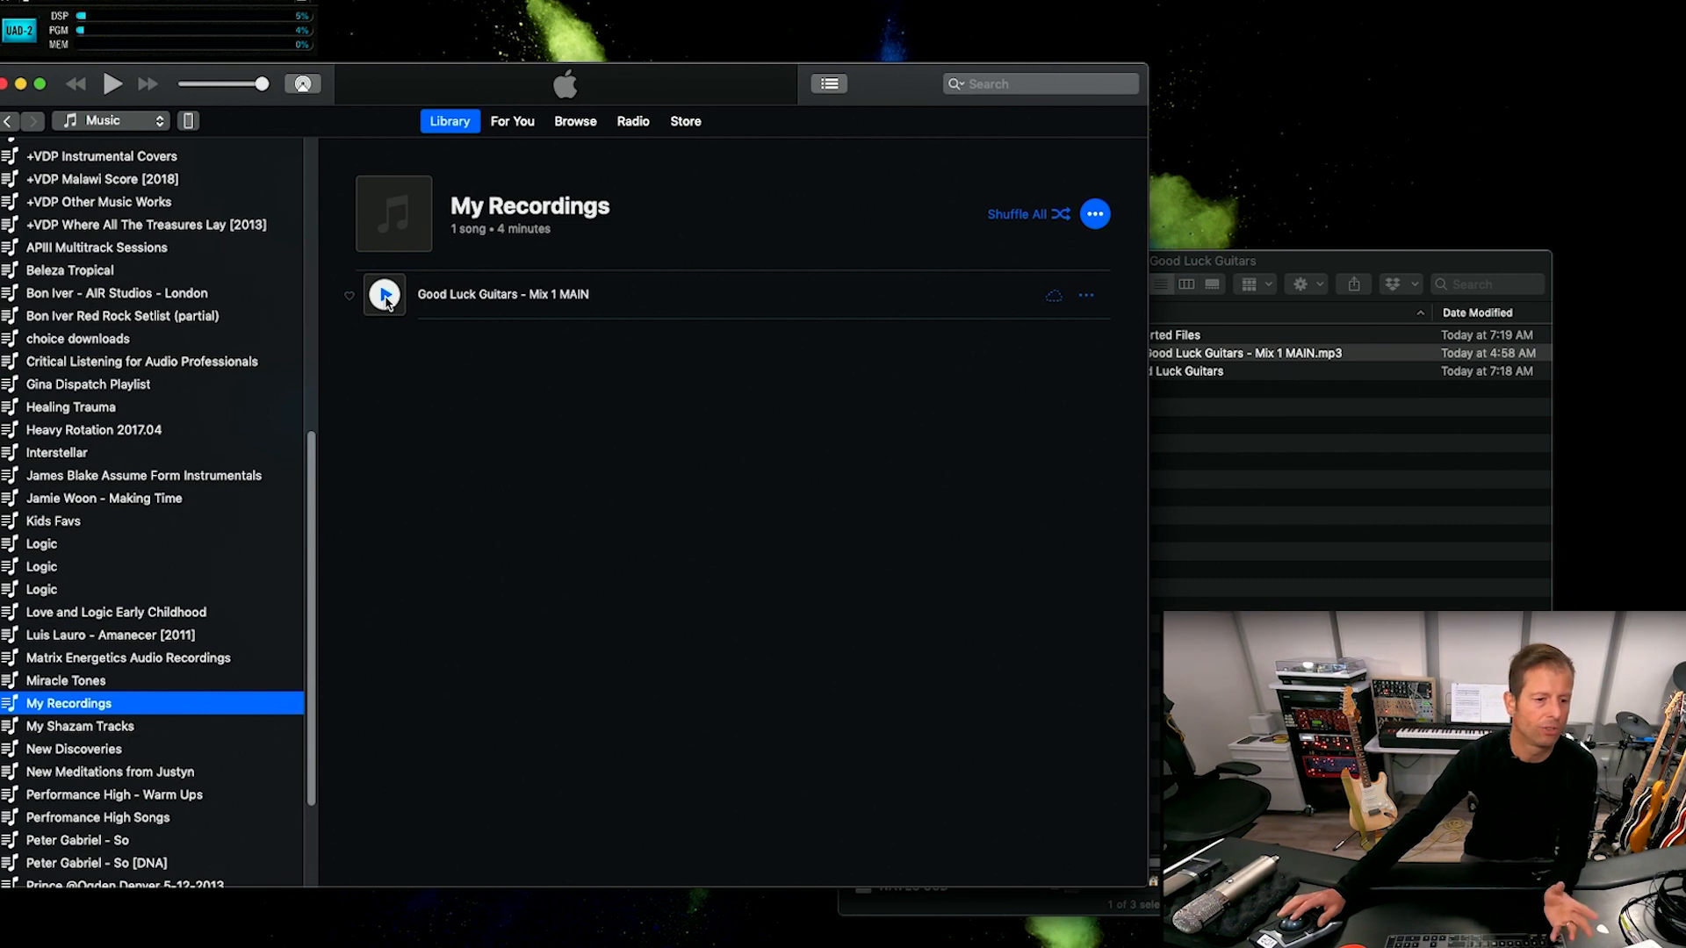
left_click(385, 295)
left_click(403, 103)
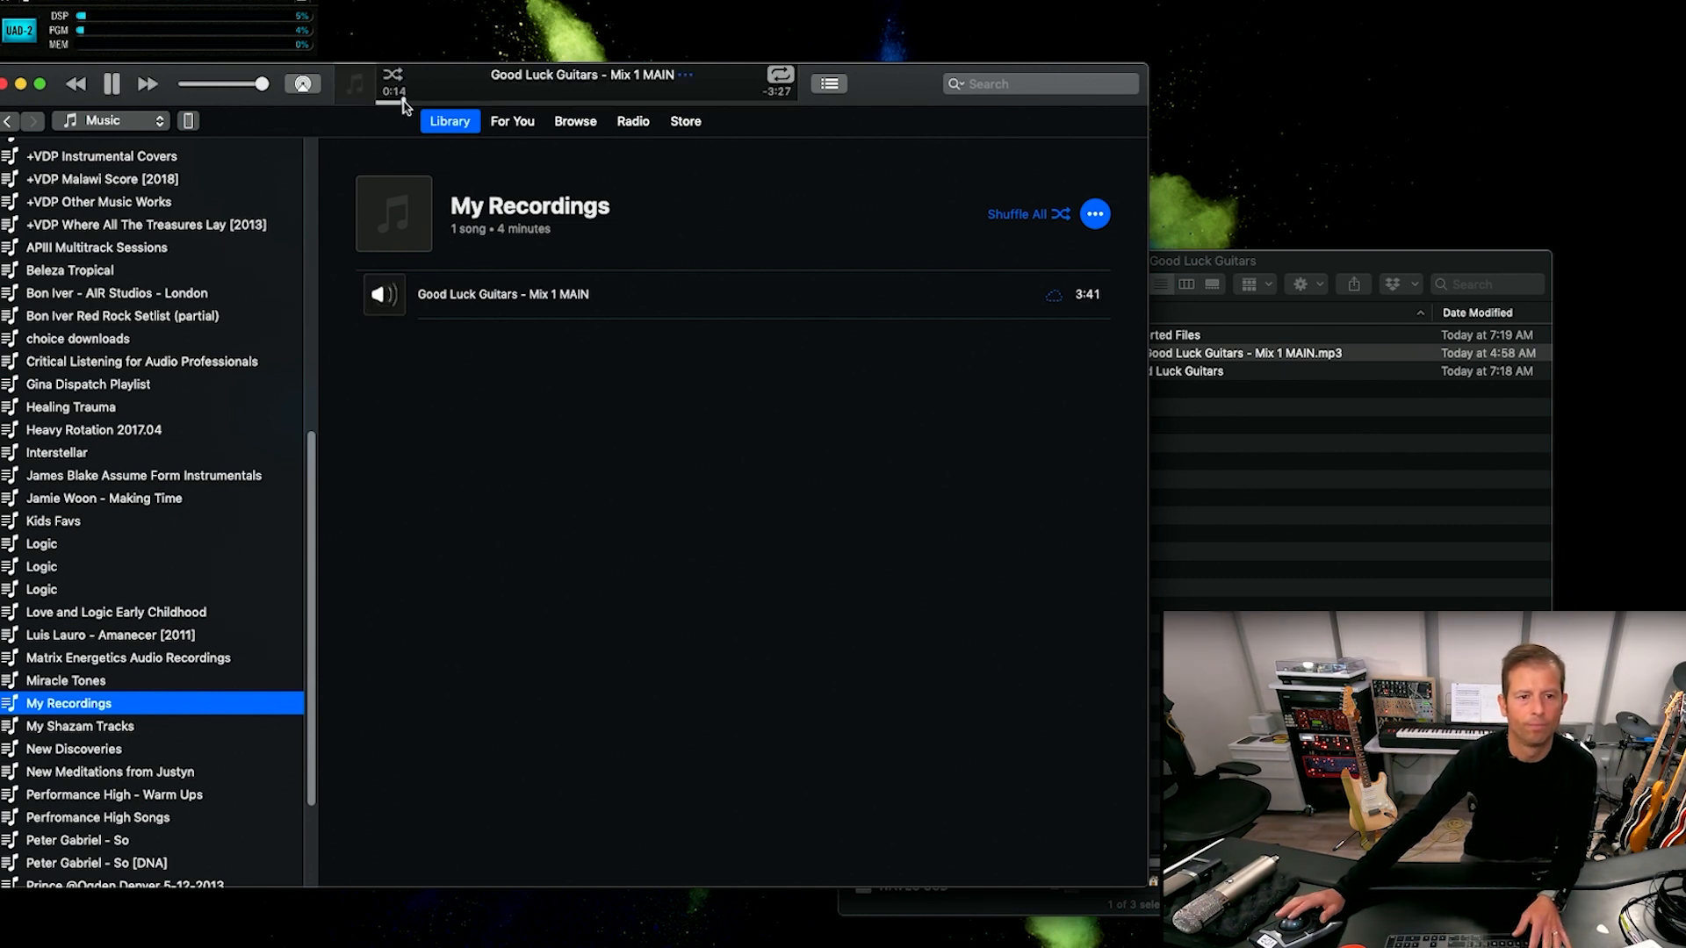